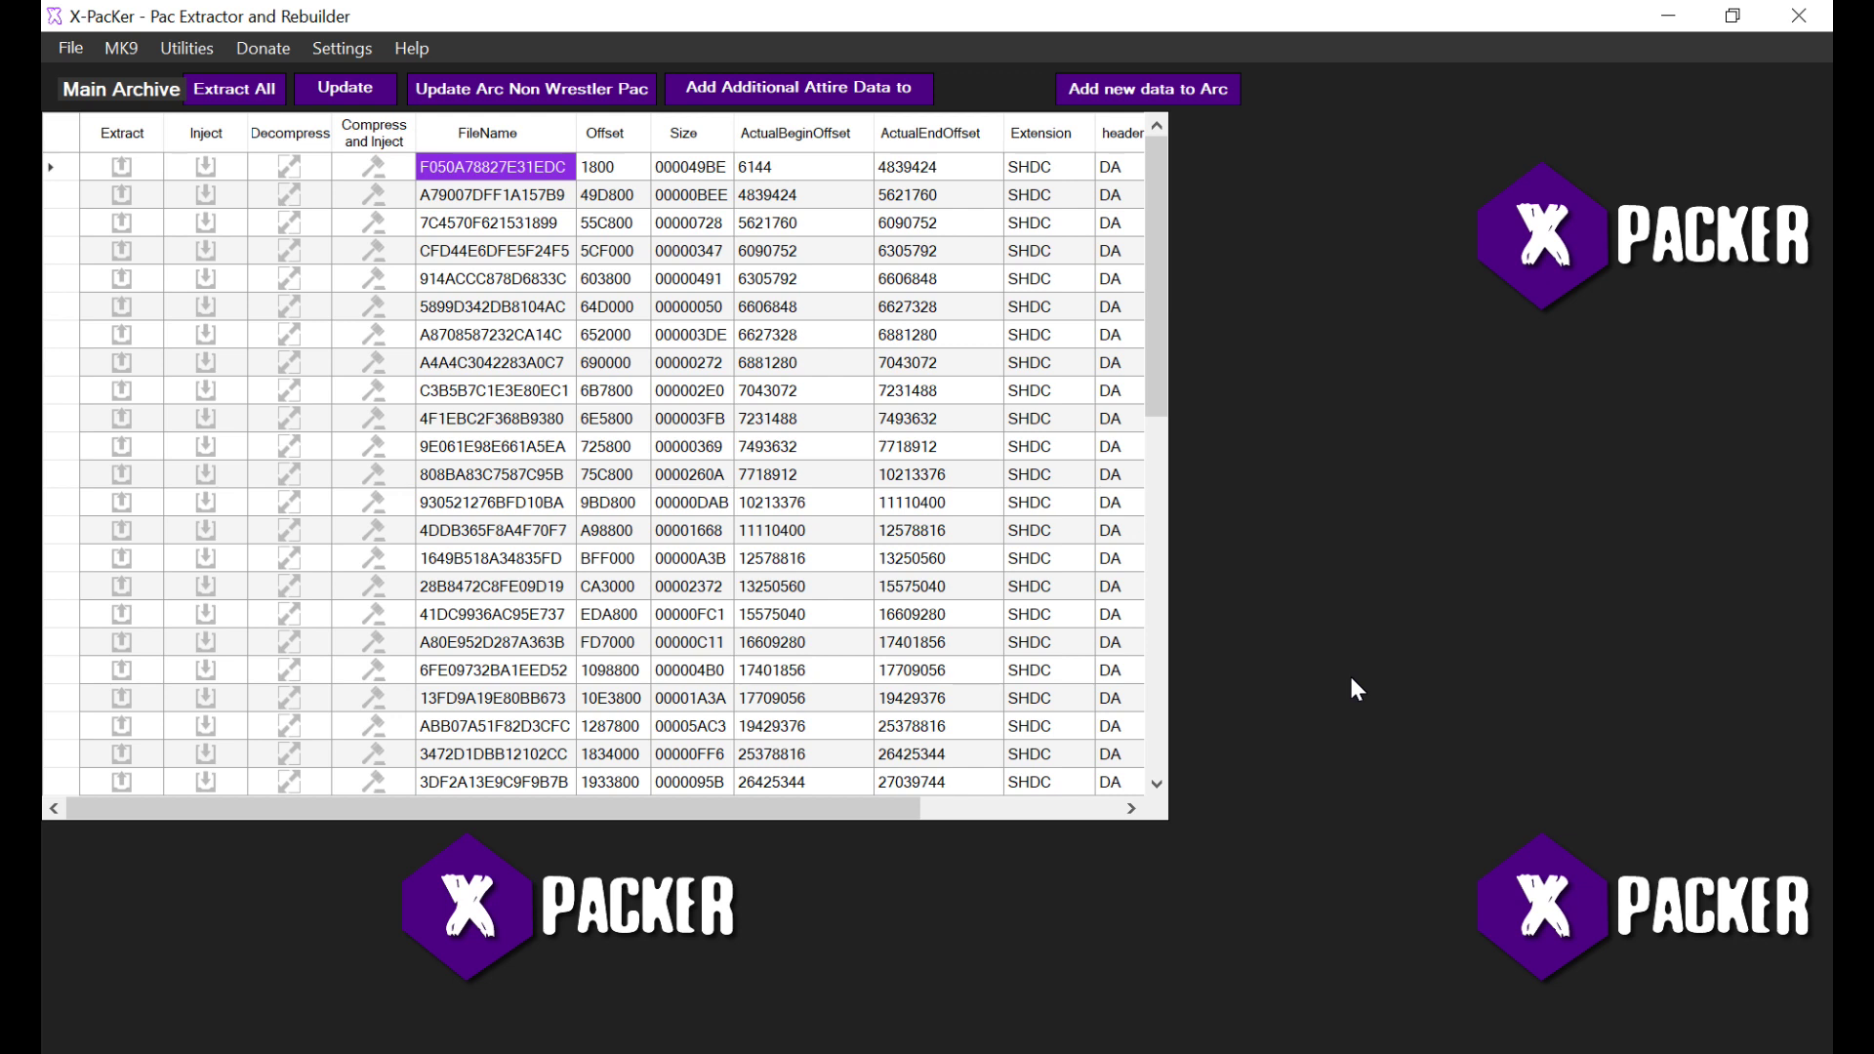
# Step: Switch to File Explorer and locate casthumb_v1.02.pac in the cas thumb folder
pyautogui.hotkey('alt', 'Tab')
pyautogui.scroll(-2, 576, 548)
pyautogui.scroll(-5, 581, 554)
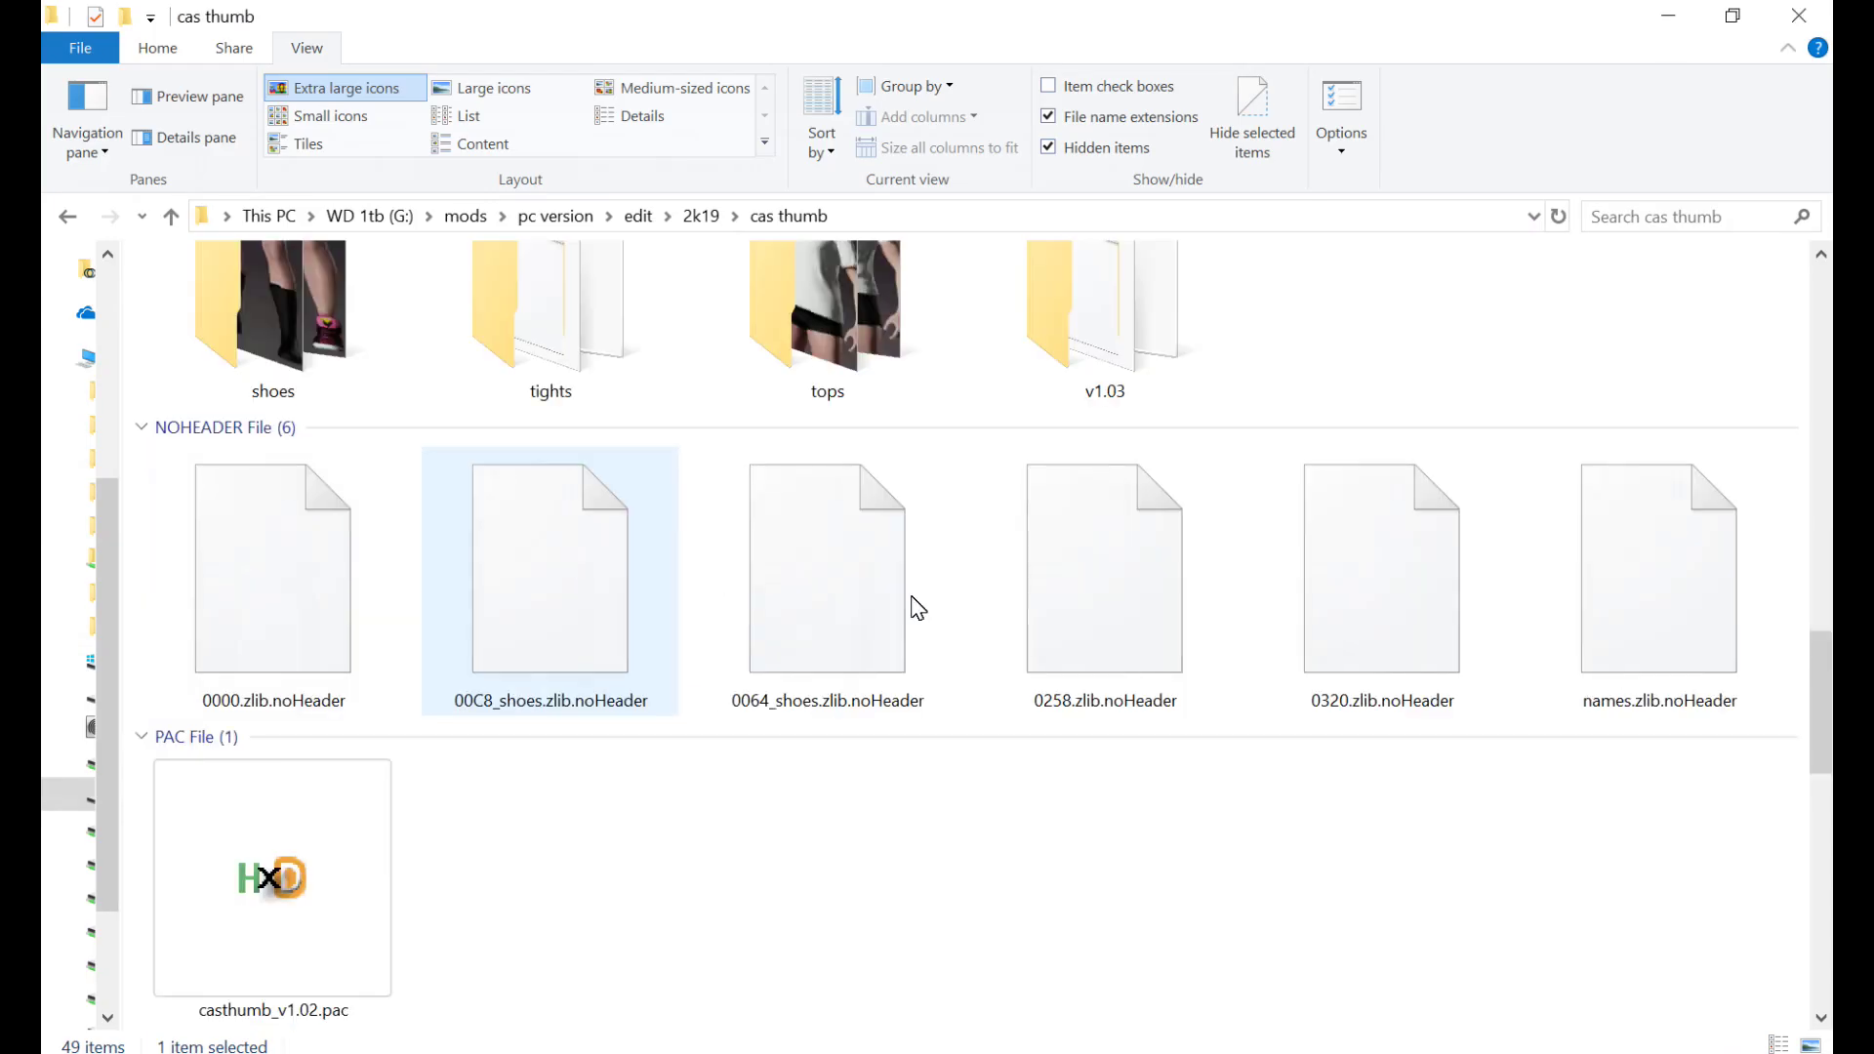
pyautogui.doubleClick(278, 891)
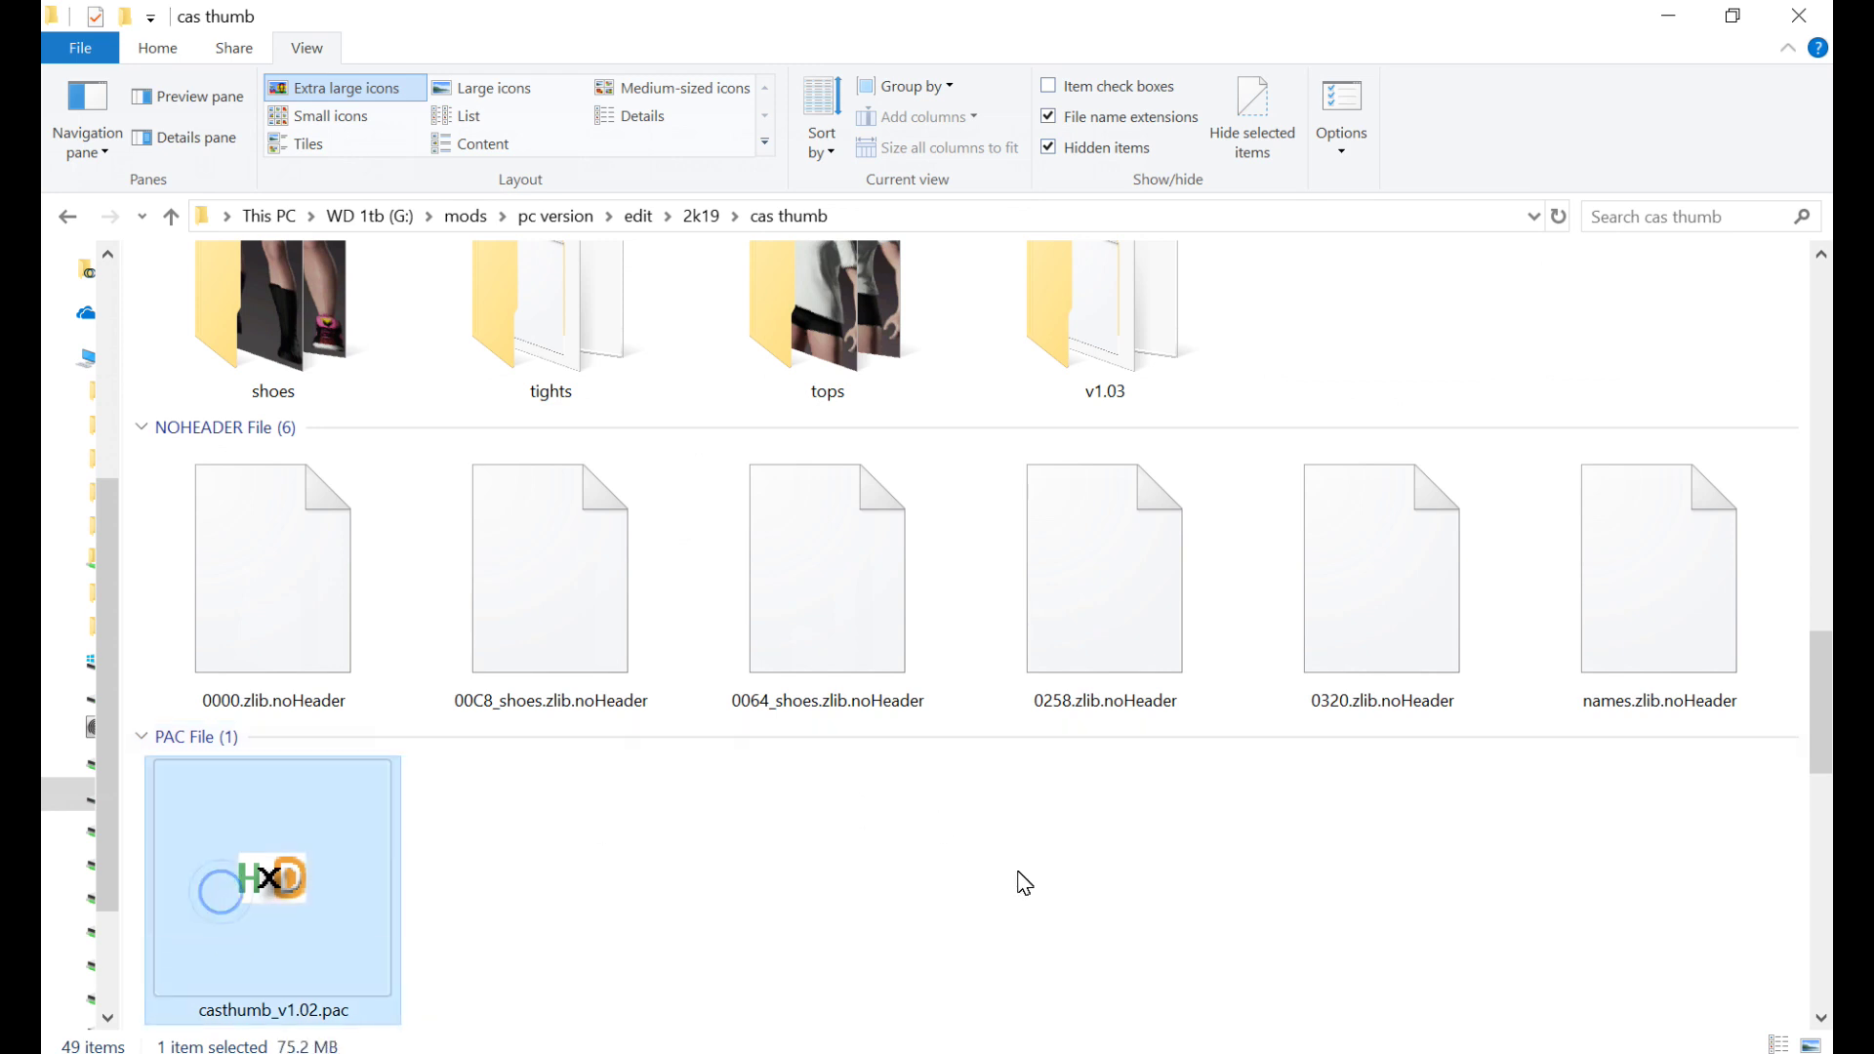
pyautogui.scroll(-3, 976, 859)
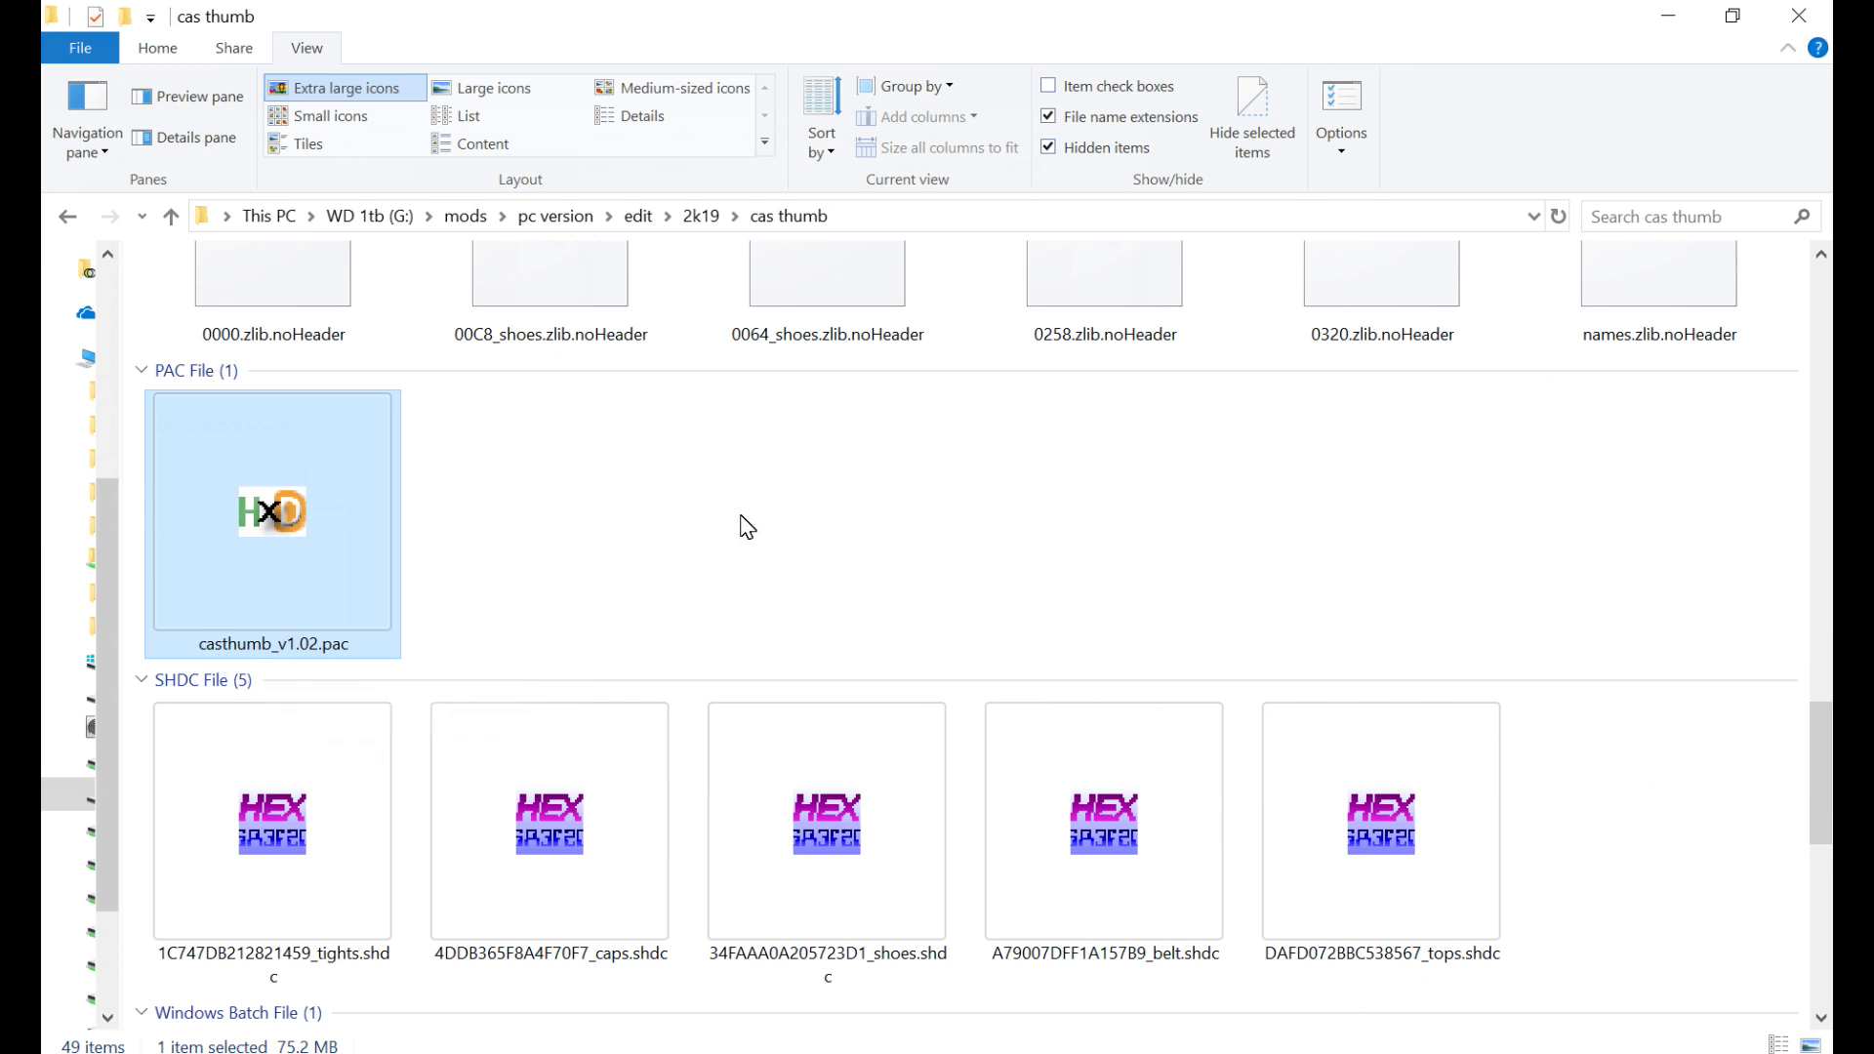
pyautogui.click(878, 219)
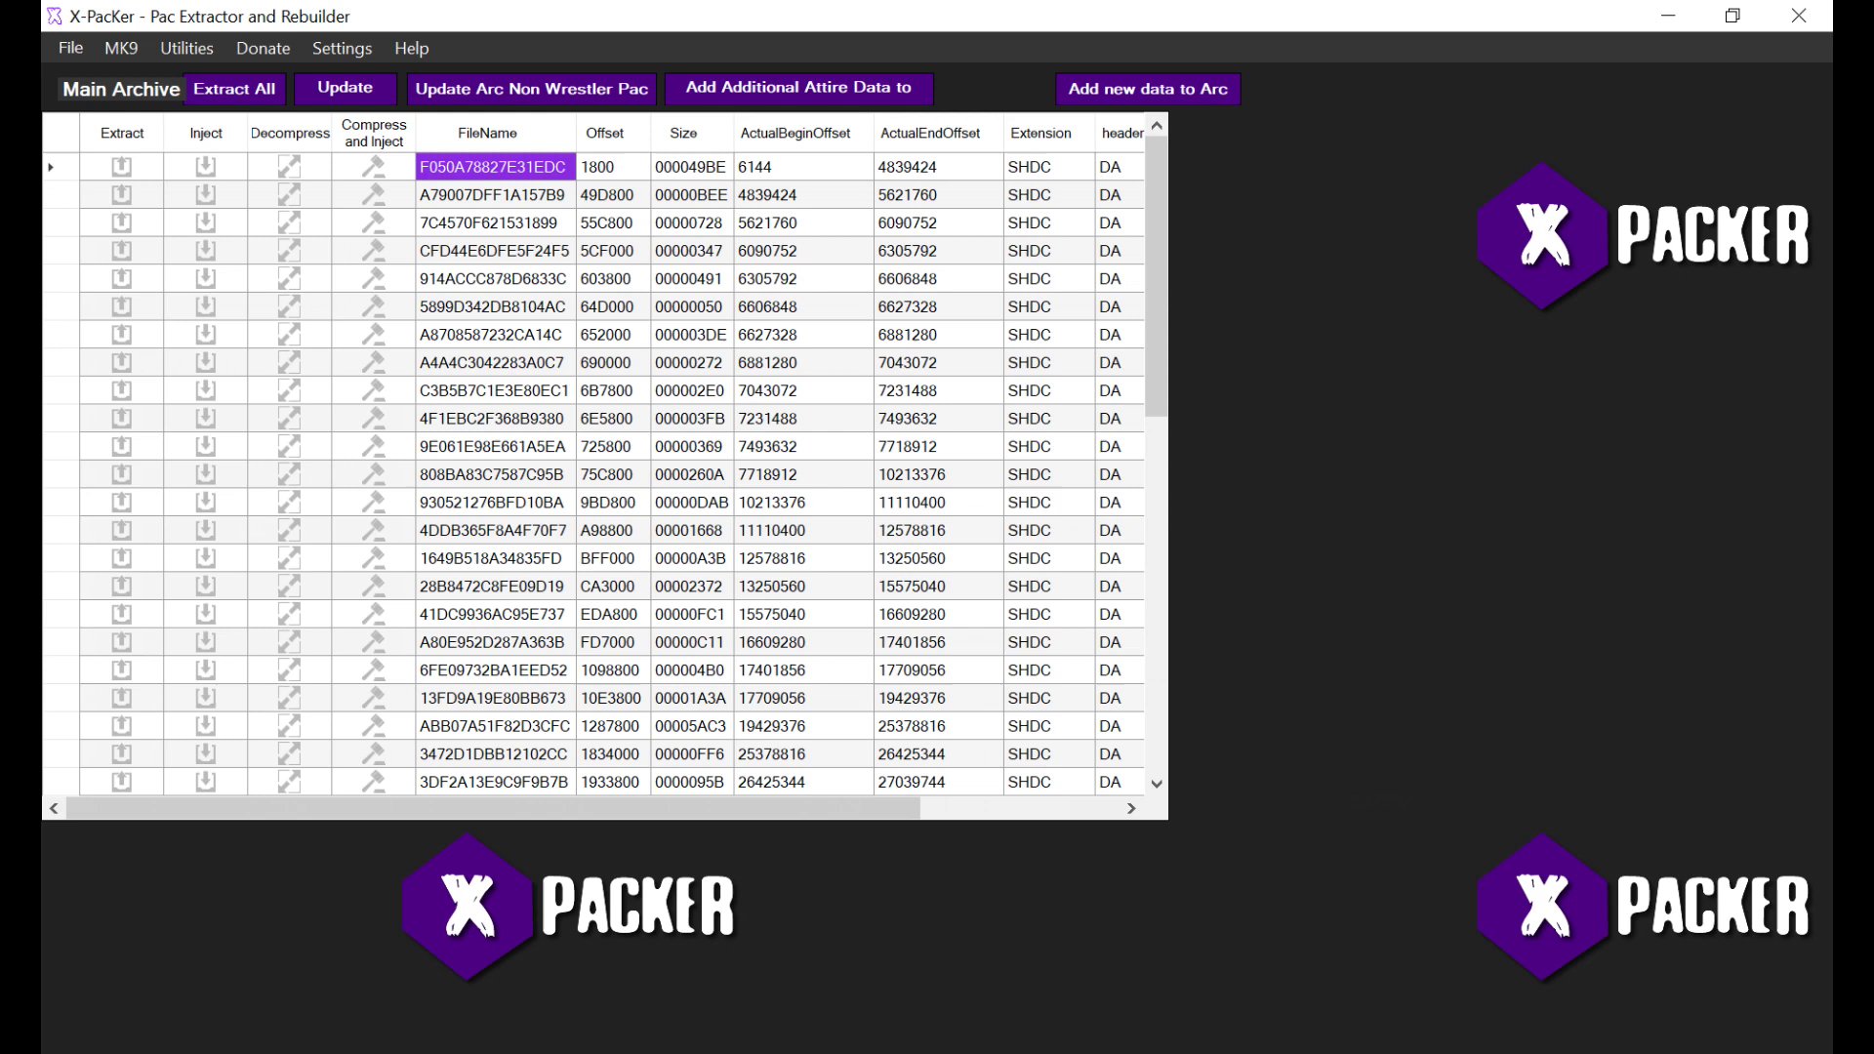
# Step: In X-Packer, open the F050A78827E31EDC archive and decompress all its files into the arm folder
pyautogui.click(121, 166)
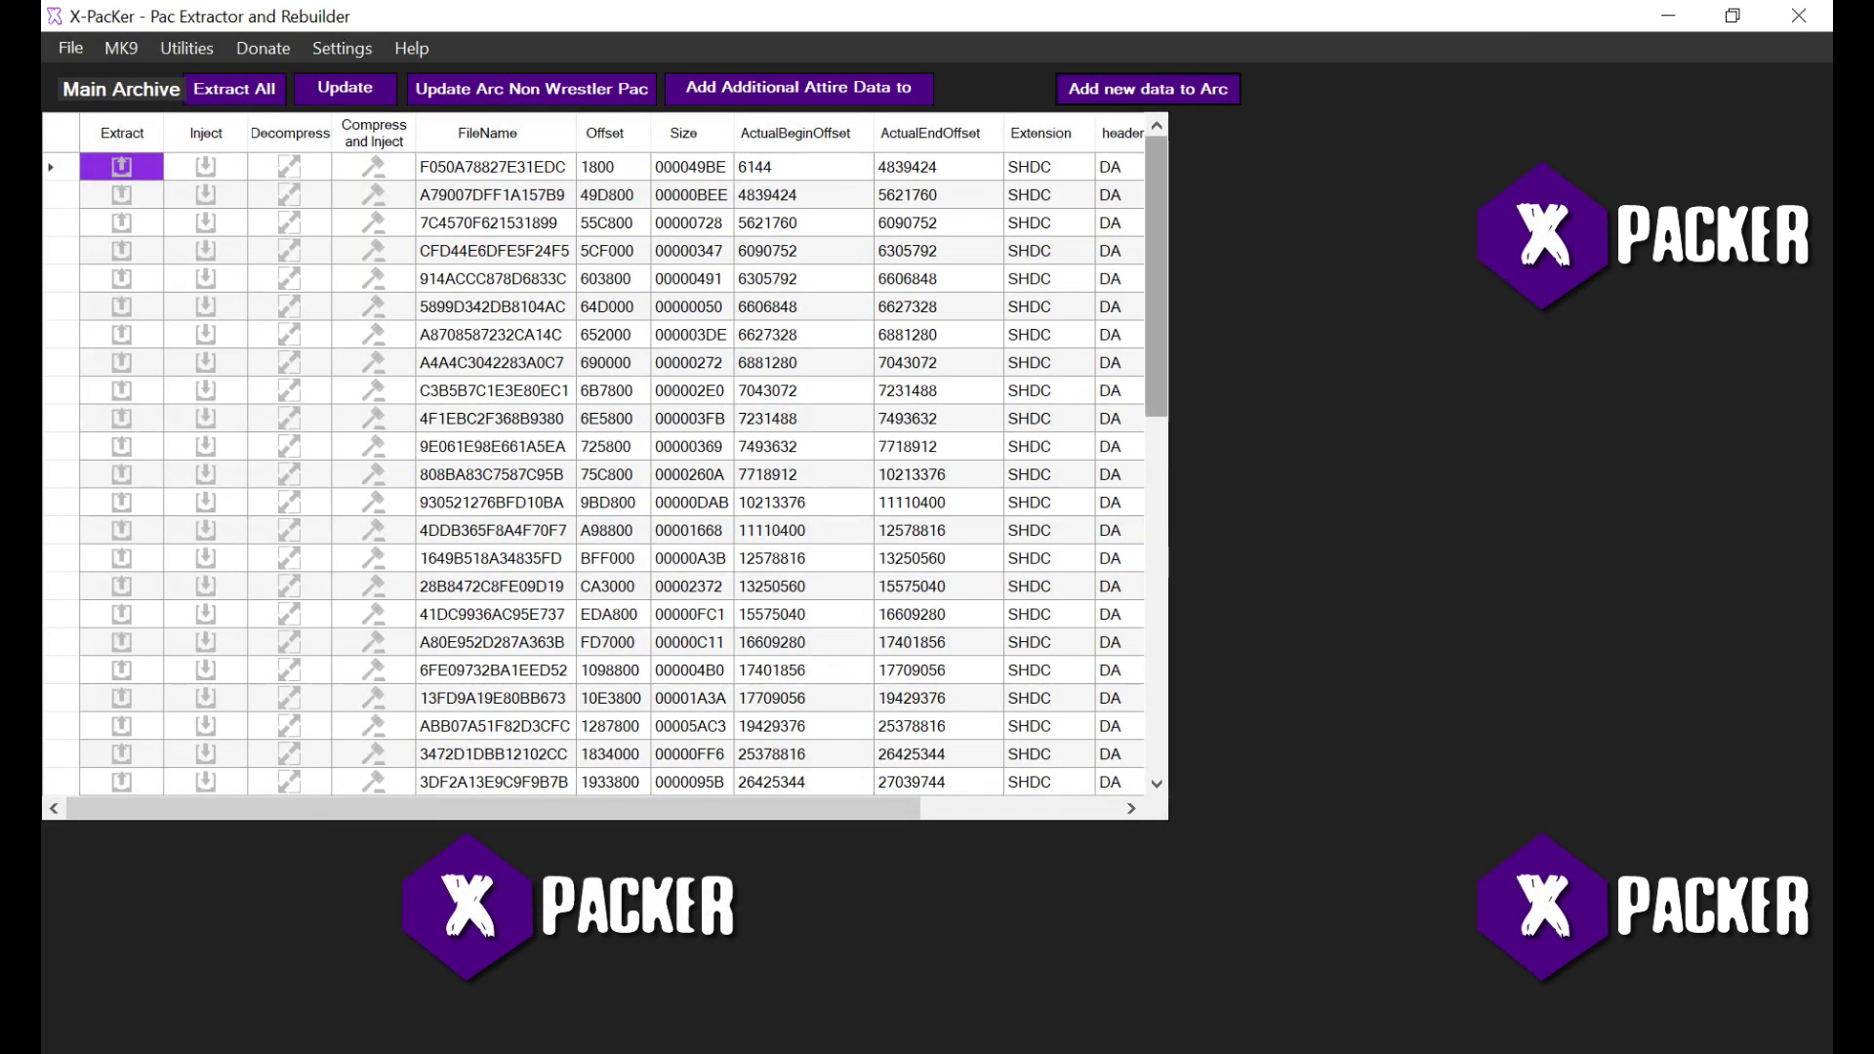
pyautogui.scroll(-5, 605, 469)
pyautogui.scroll(5, 605, 468)
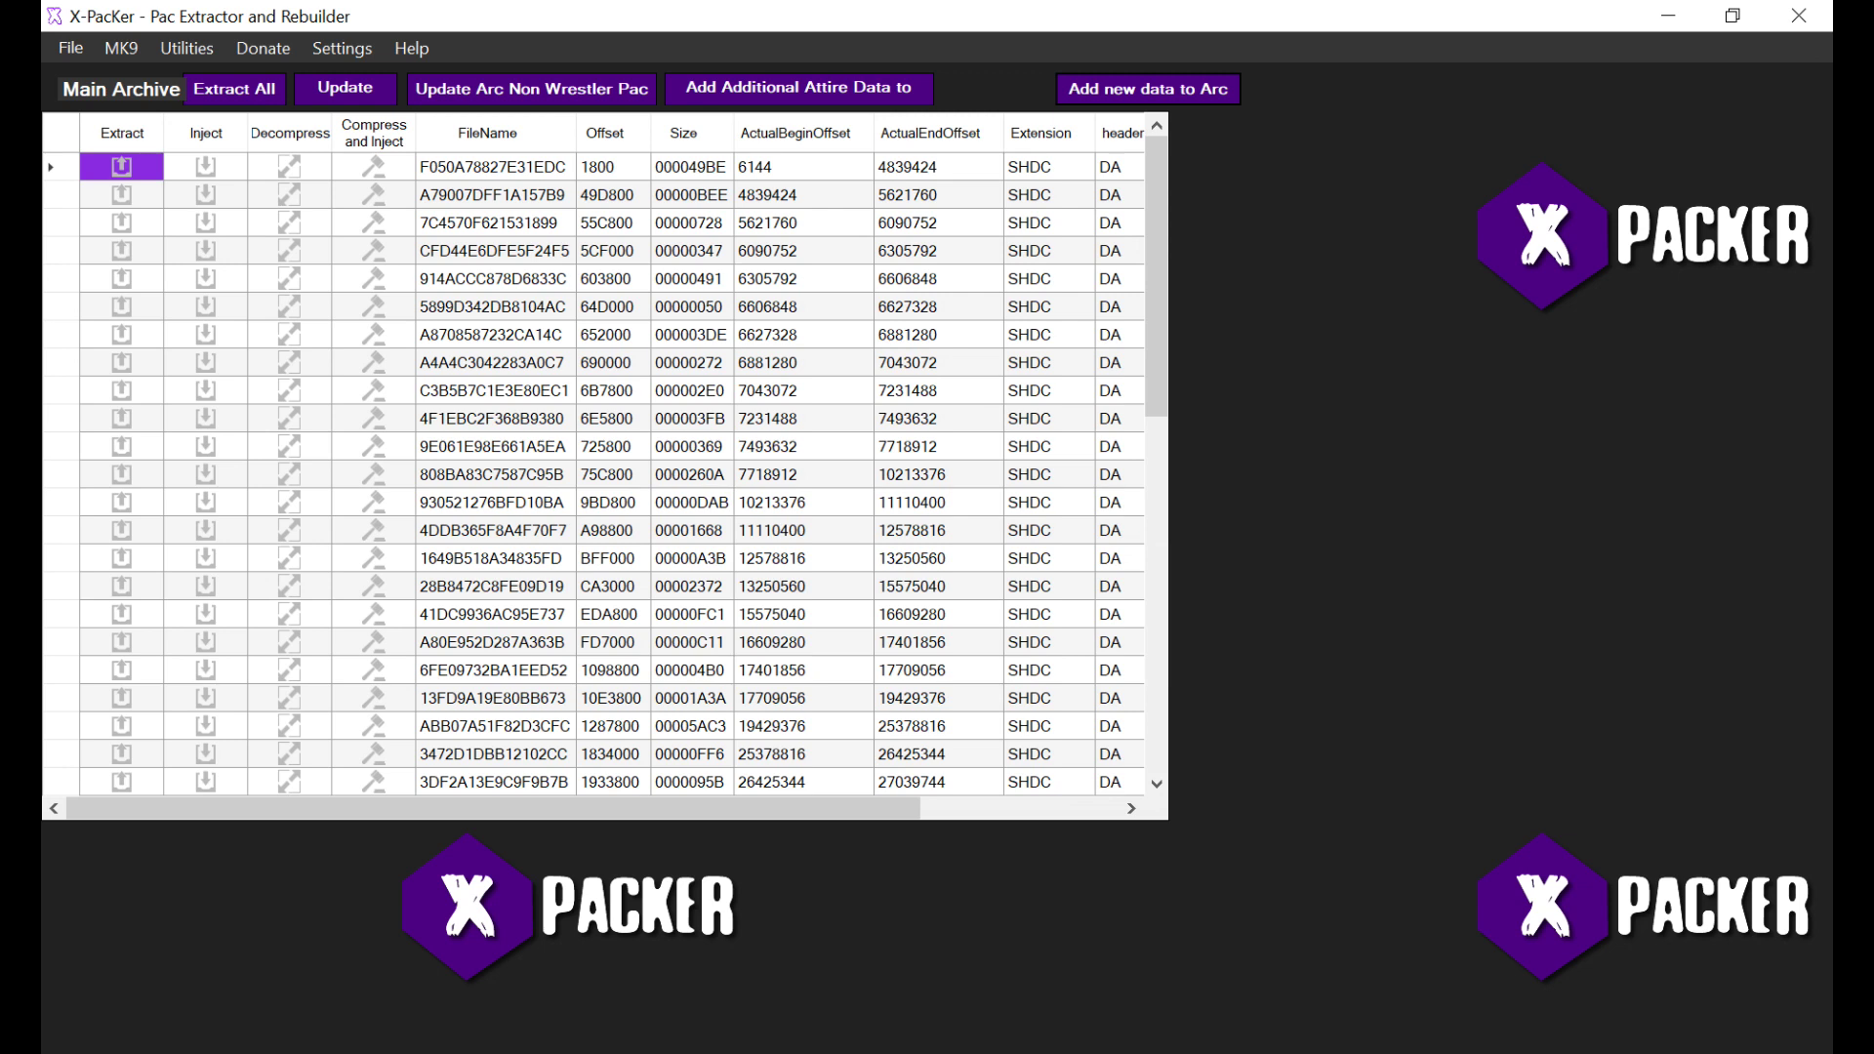
pyautogui.click(495, 166)
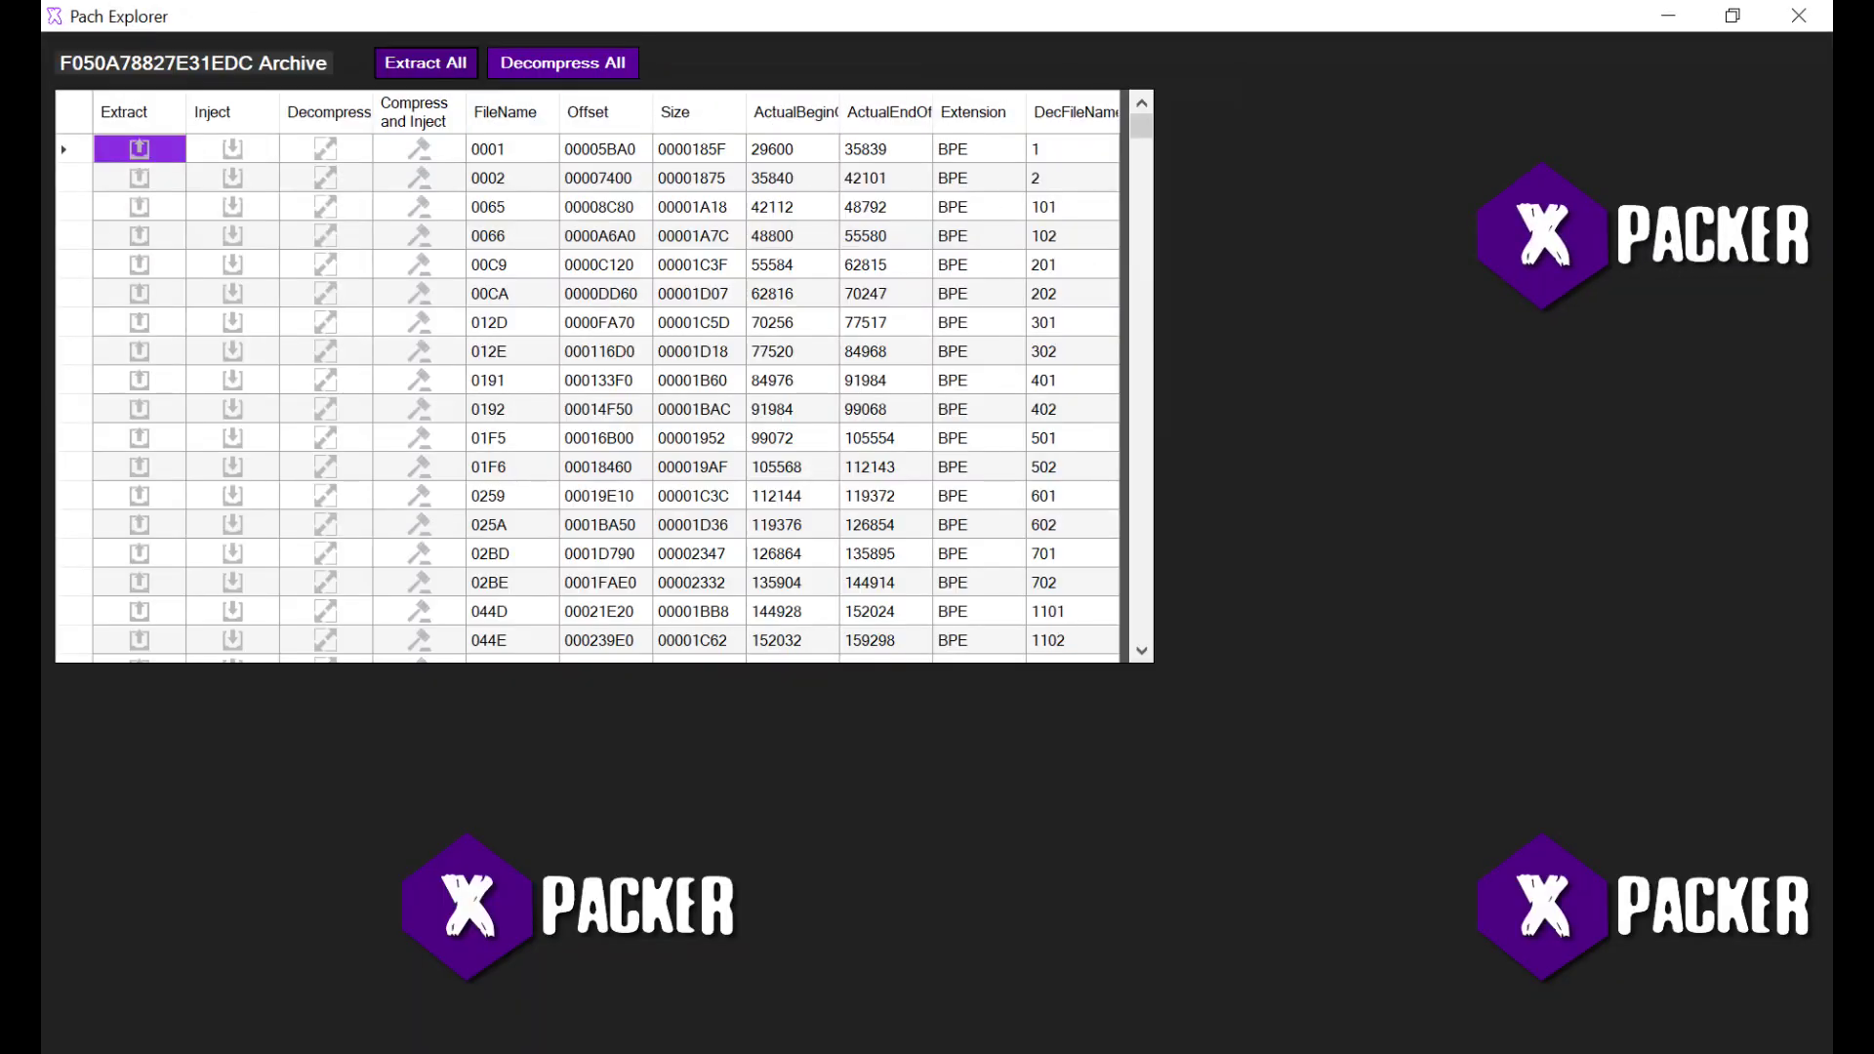
pyautogui.click(563, 62)
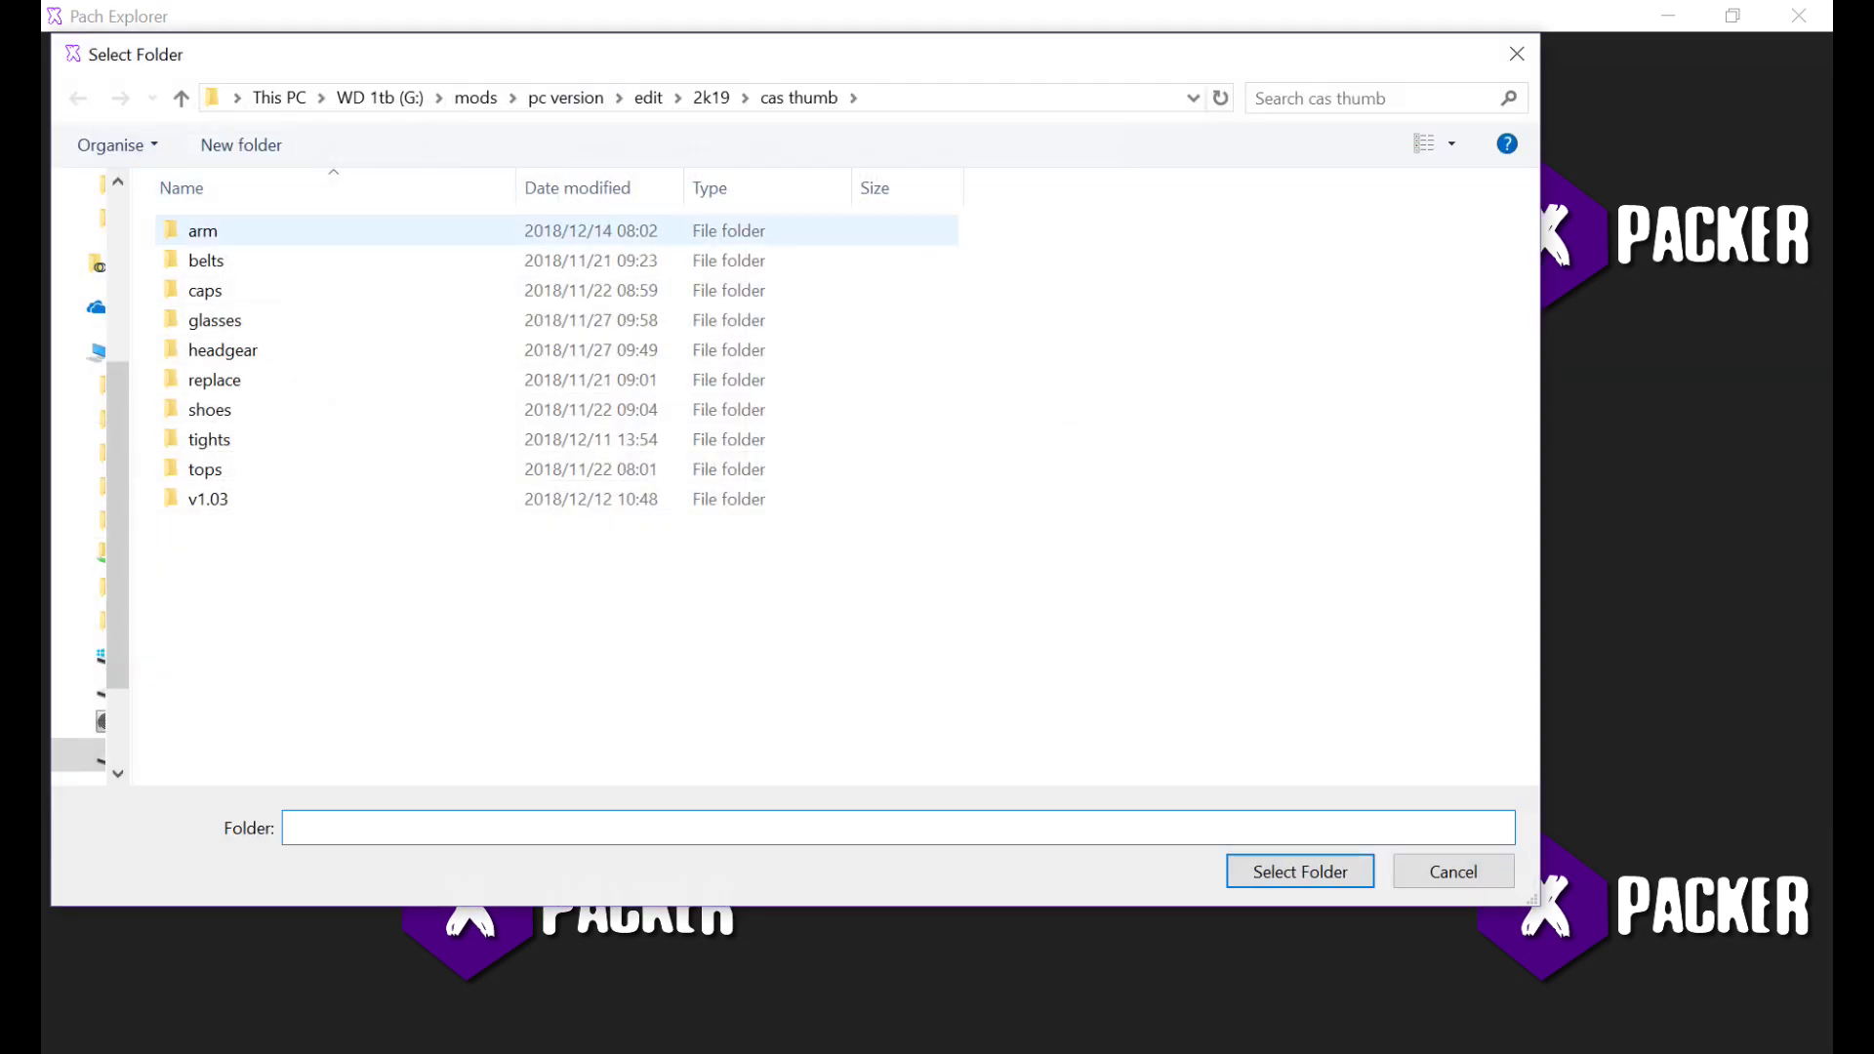
pyautogui.doubleClick(201, 232)
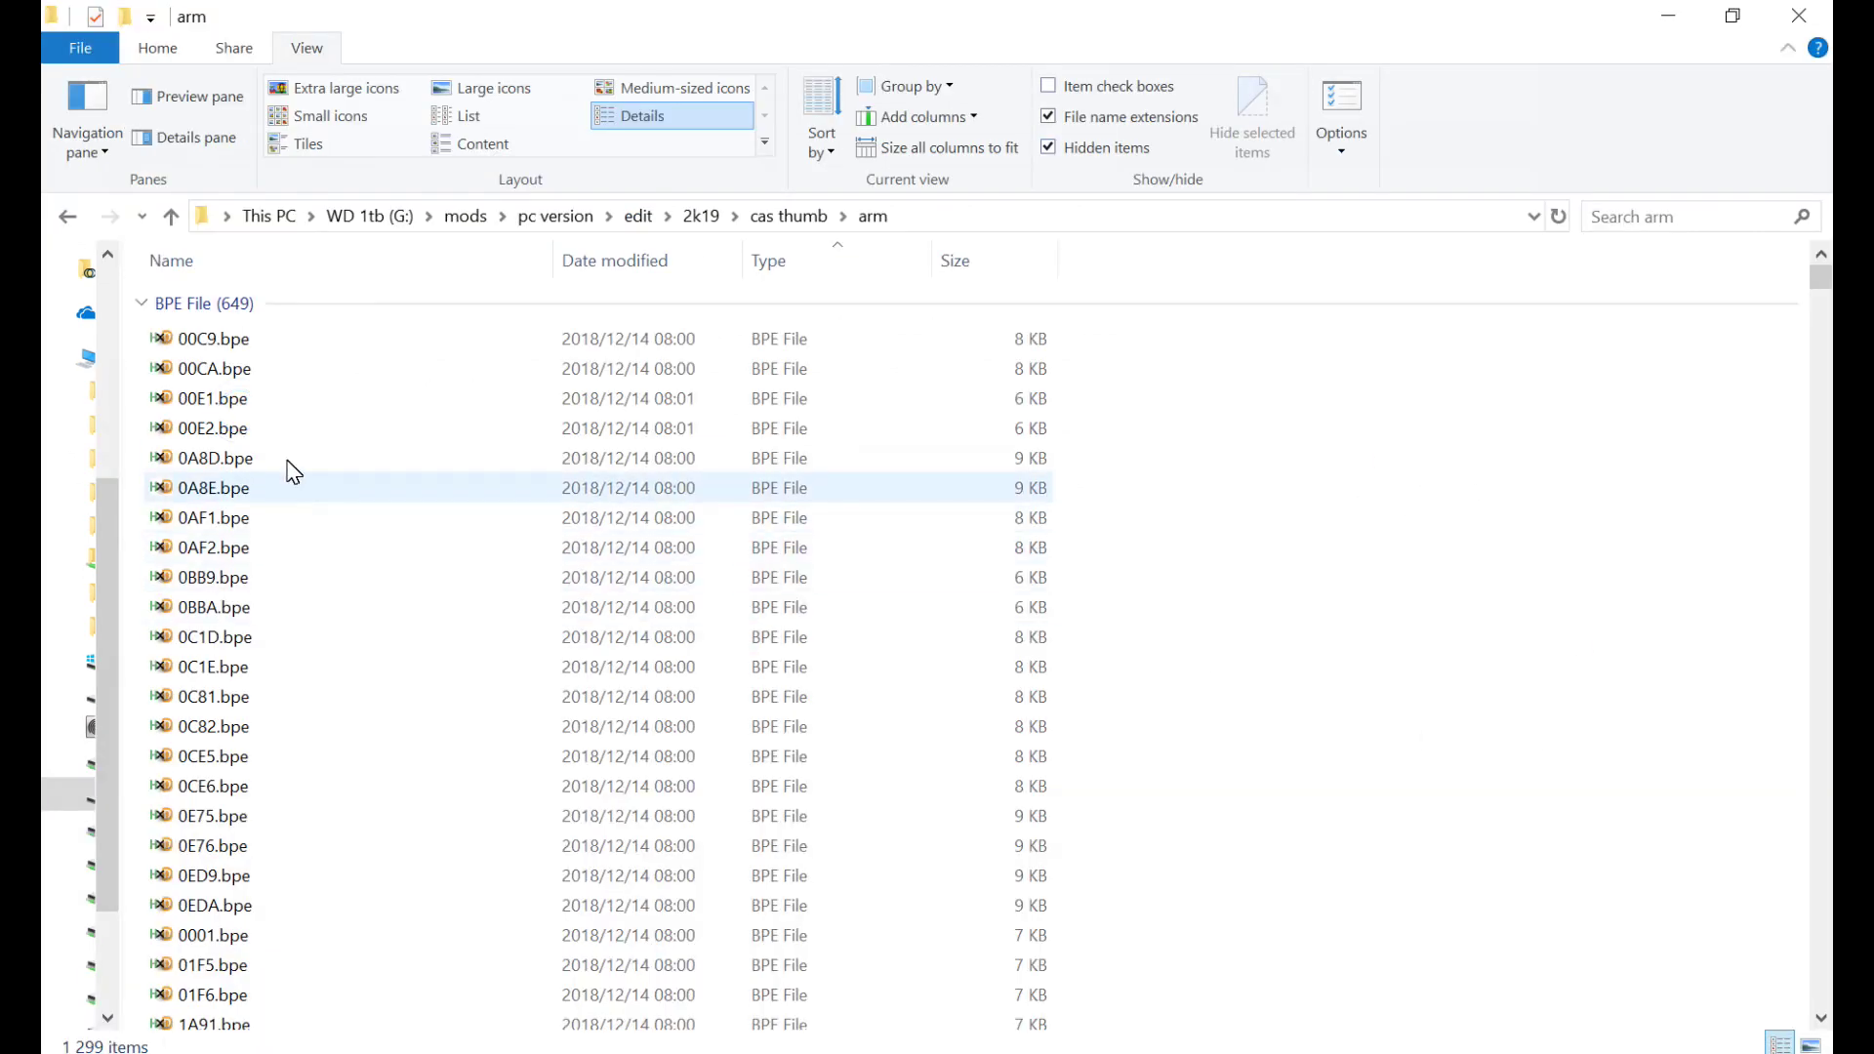
# Step: In File Explorer, permanently delete all the BPE files from the arm folder
pyautogui.click(207, 314)
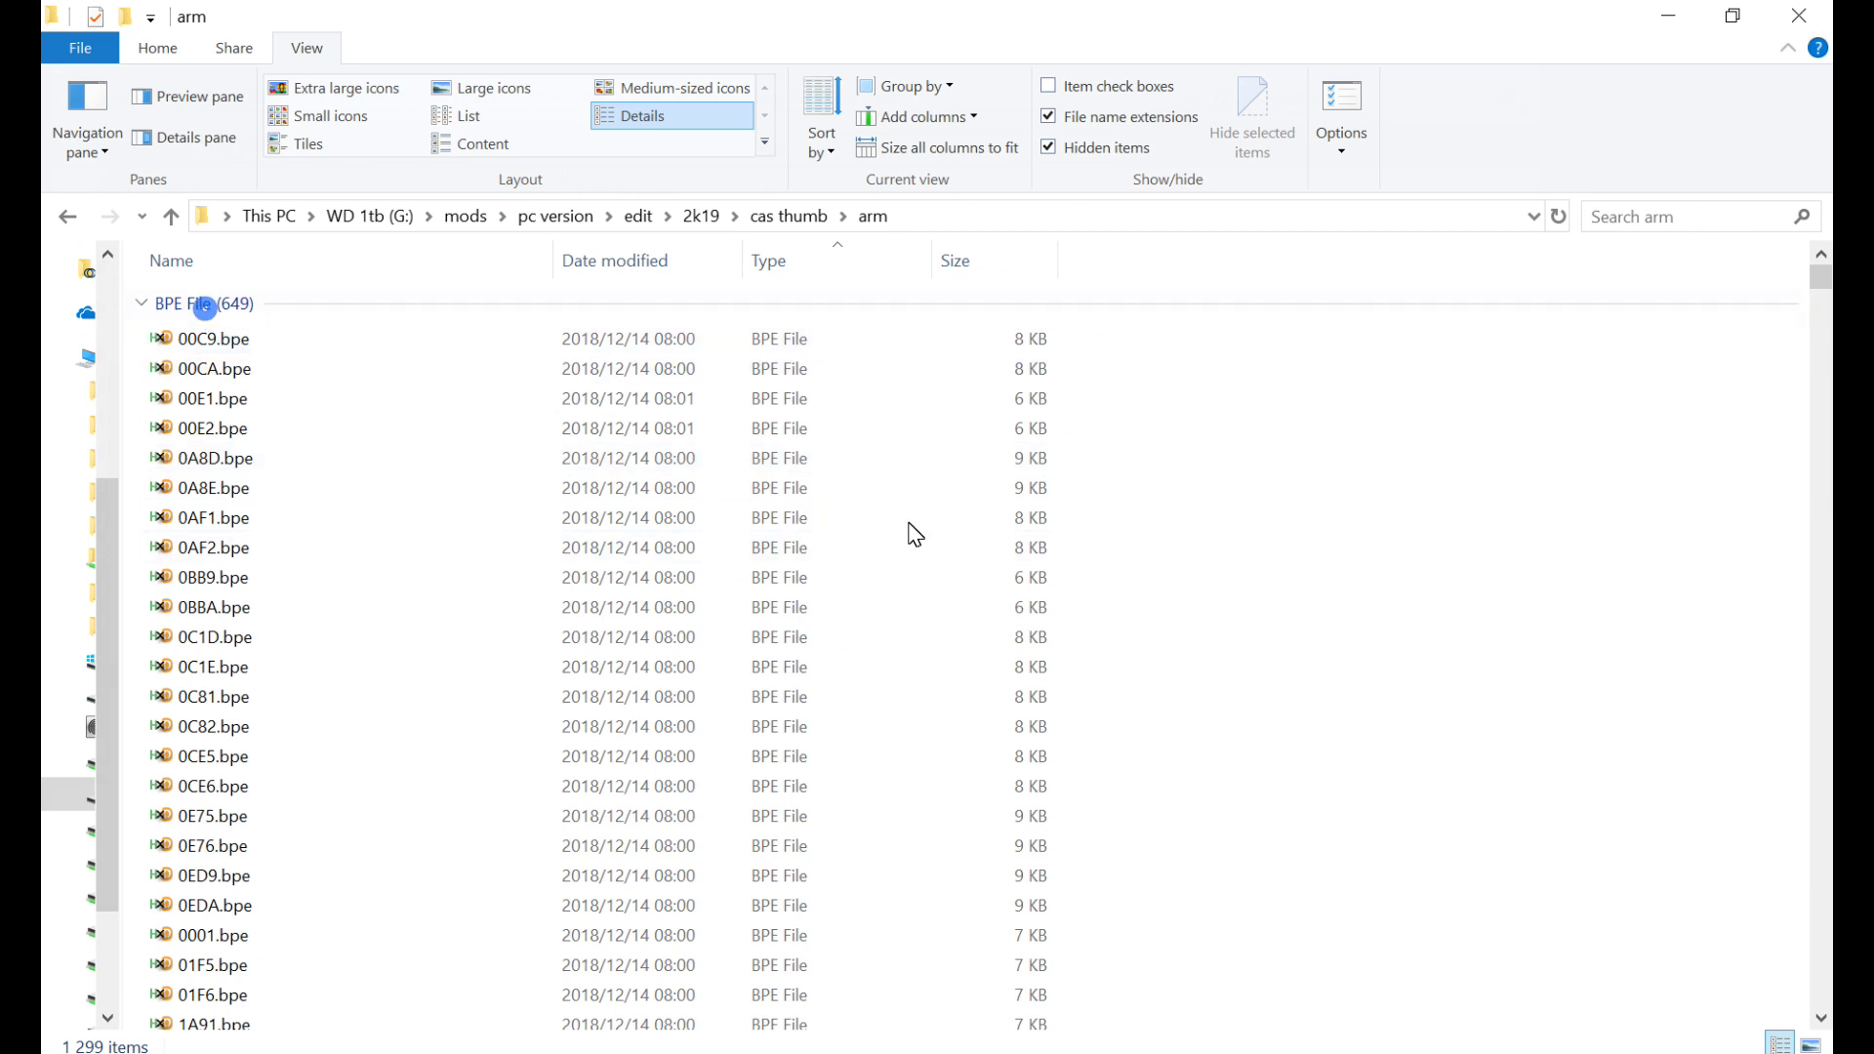
pyautogui.hotkey('shift', 'Delete')
pyautogui.press('Return')
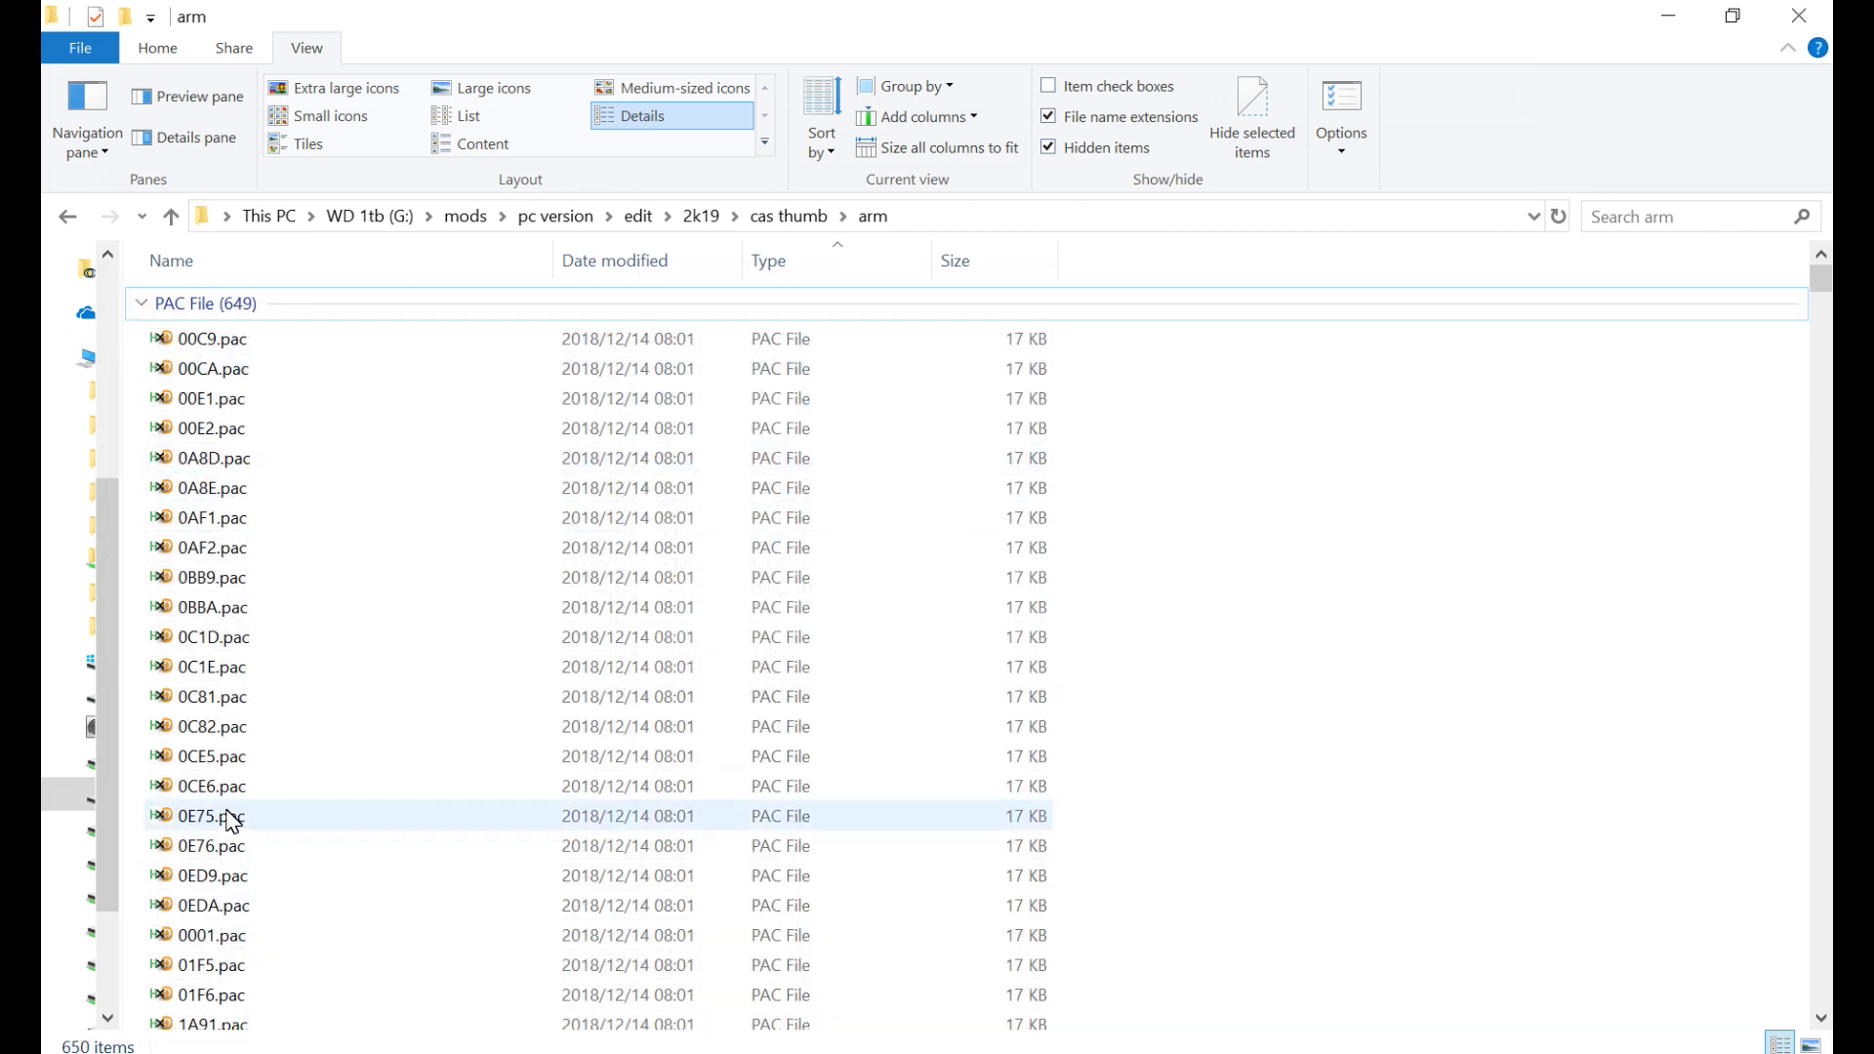
# Step: Open a command prompt in the arm folder and move its window clear of the file list
pyautogui.click(962, 230)
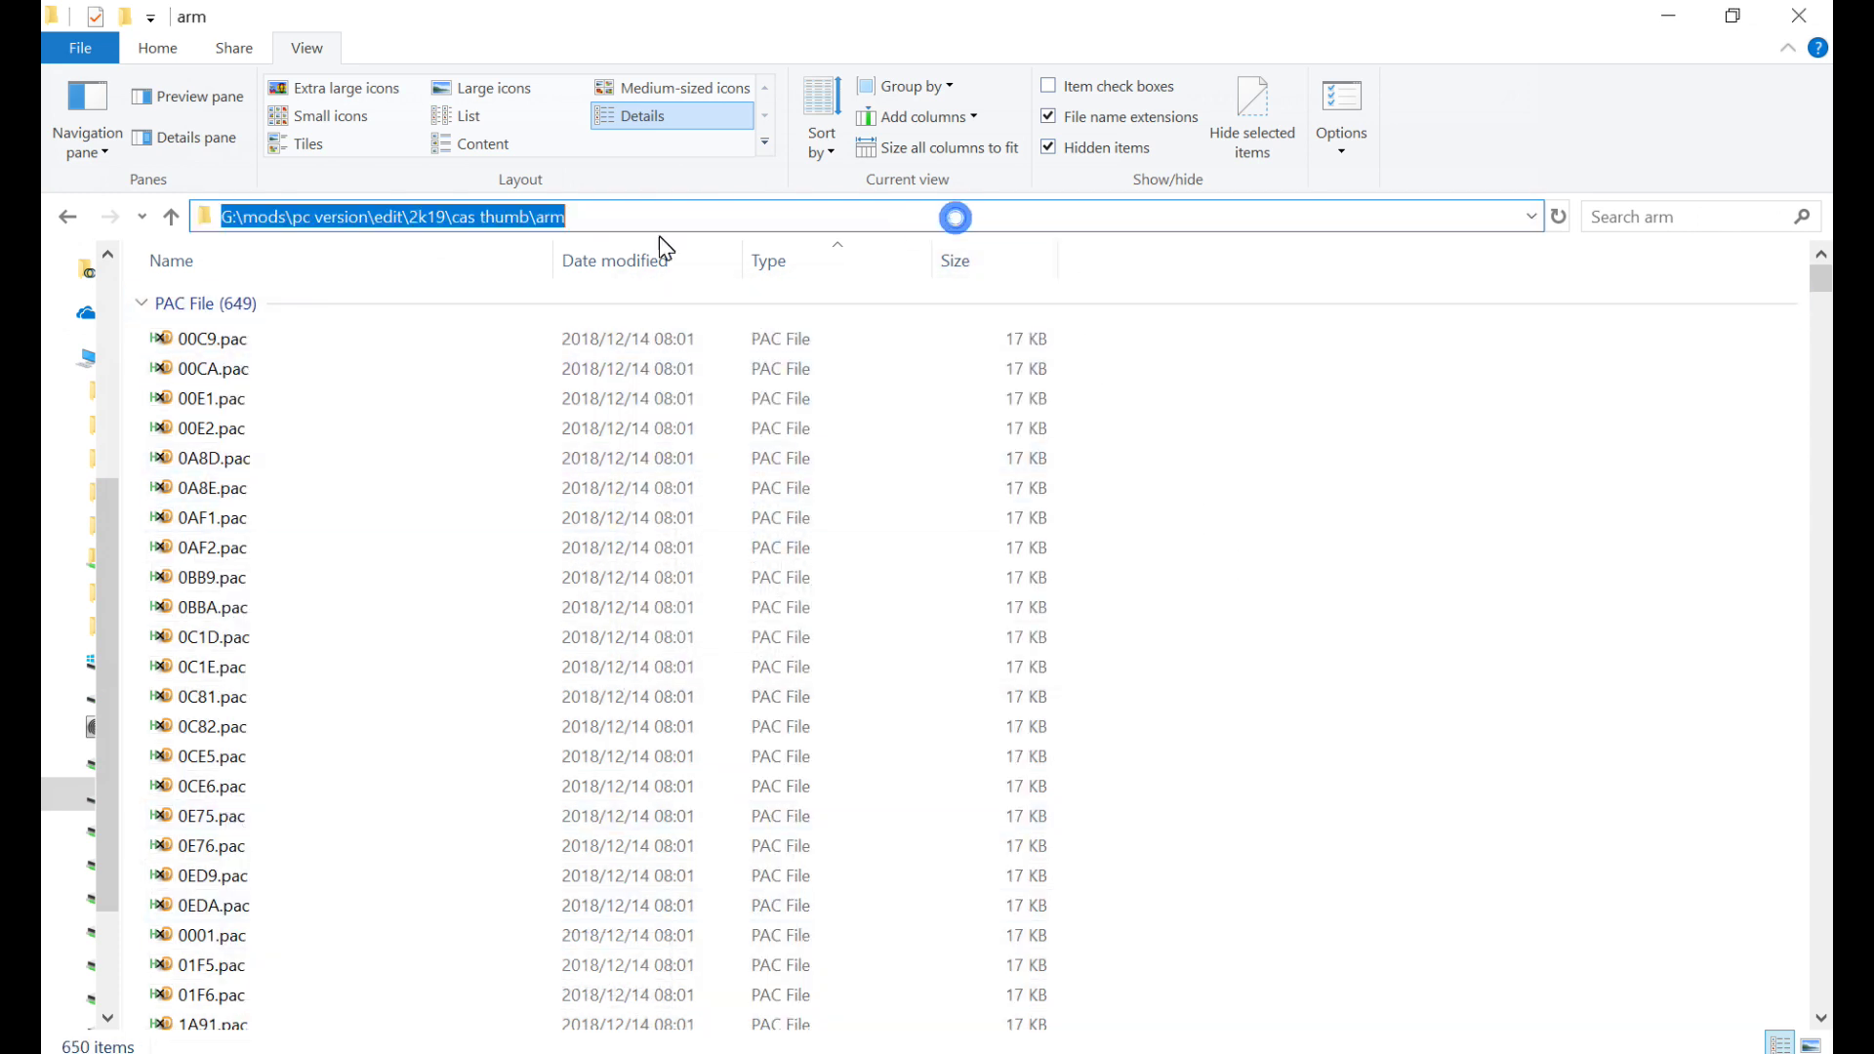
pyautogui.click(226, 223)
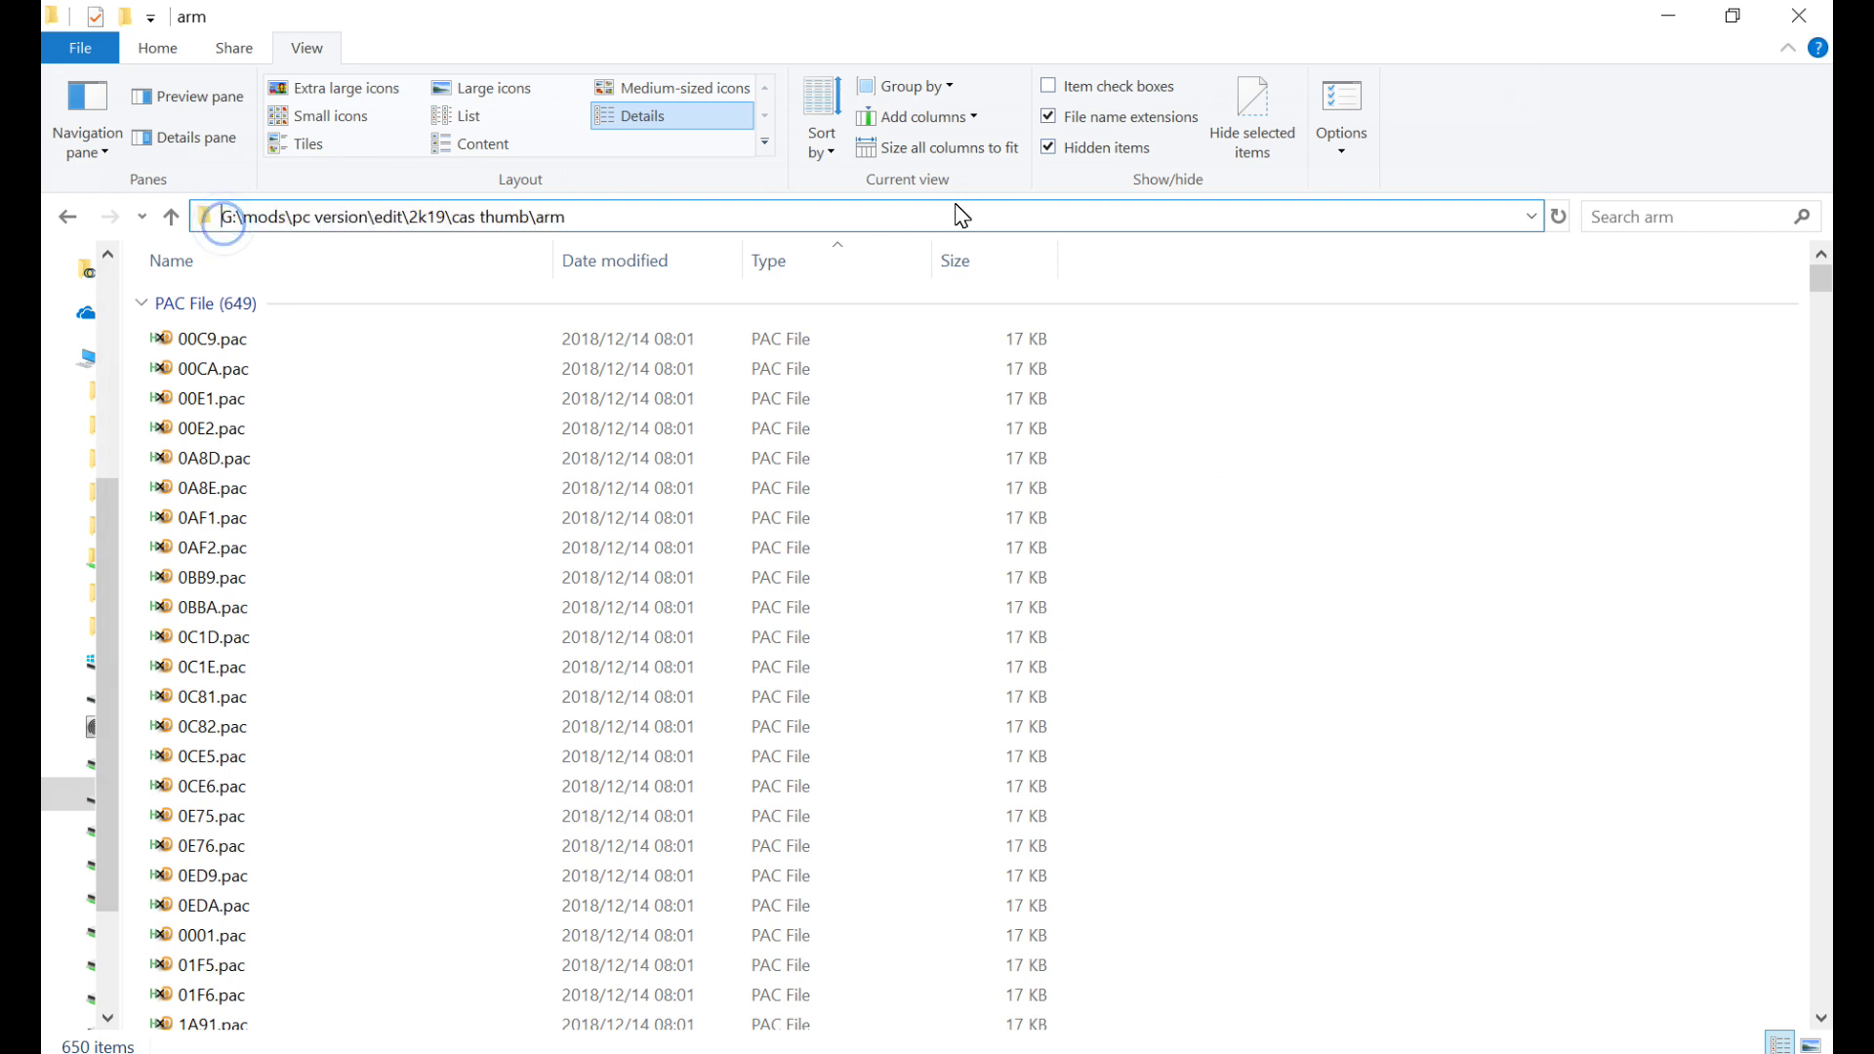
pyautogui.write('cmd')
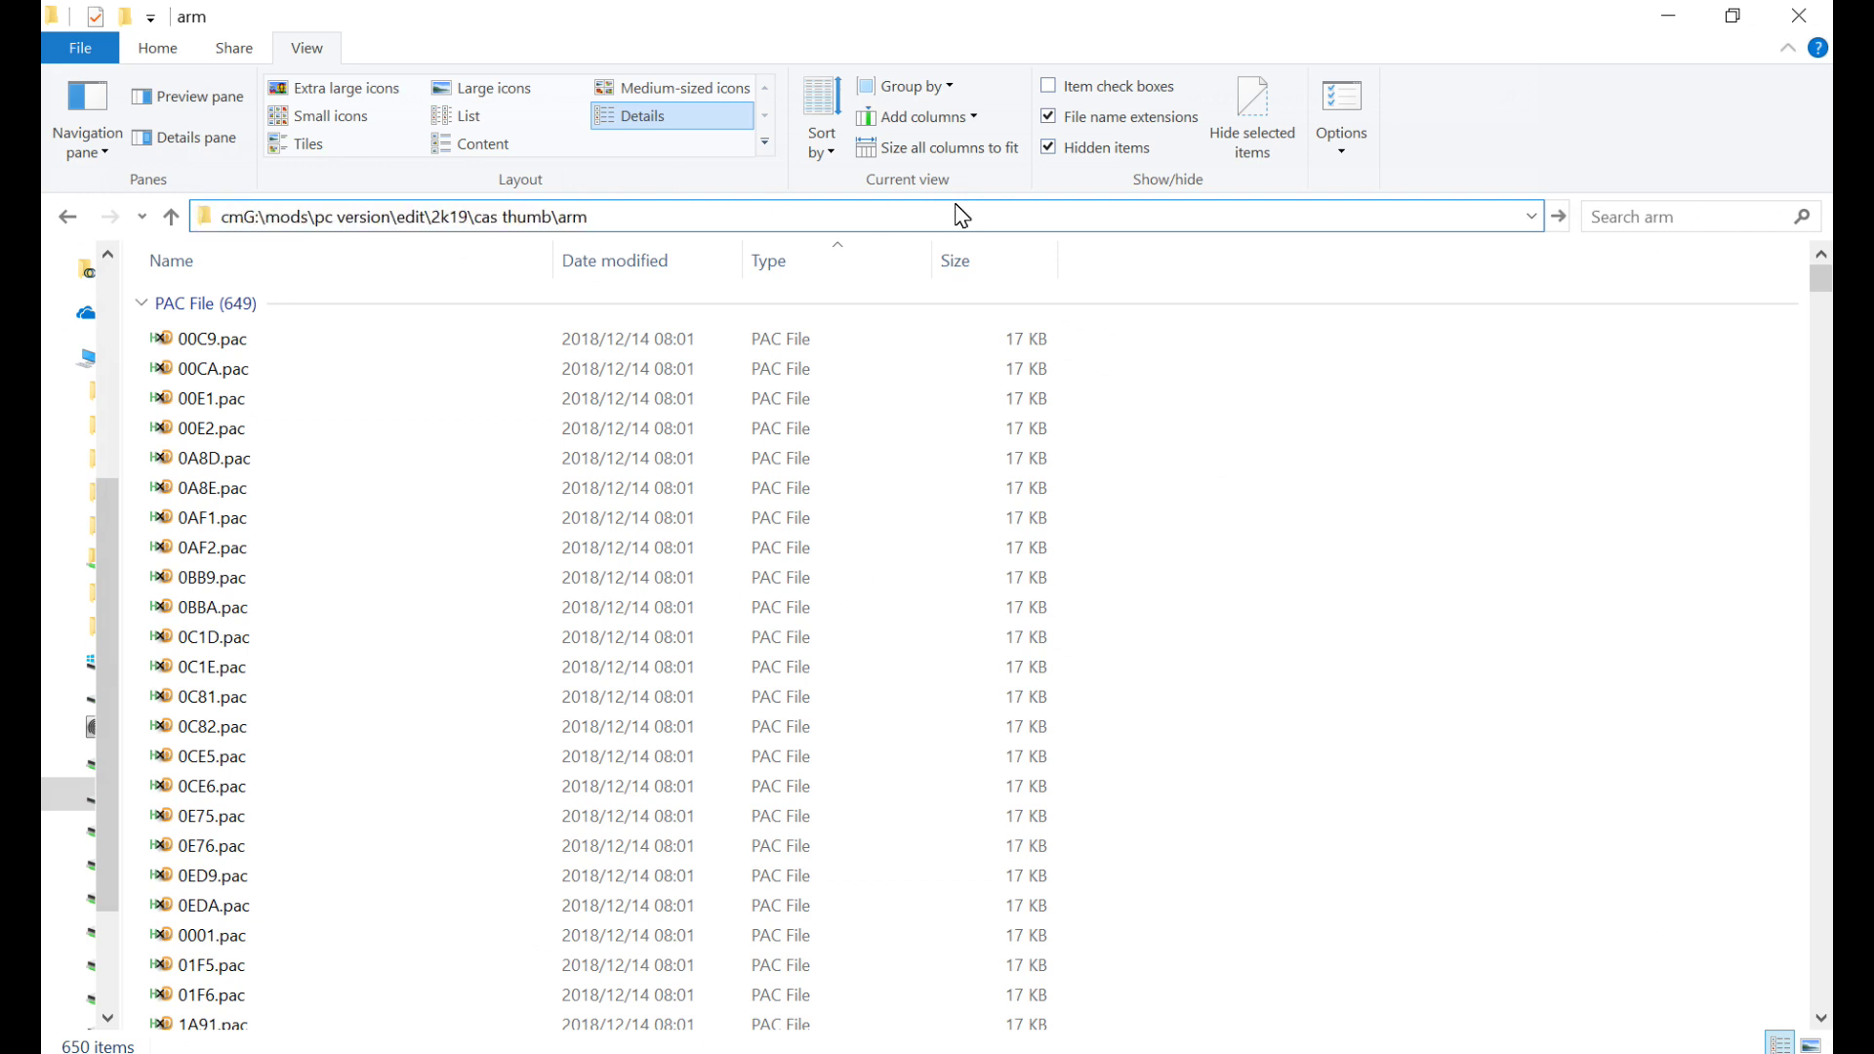
pyautogui.press('Return')
pyautogui.moveTo(879, 244); pyautogui.dragTo(1264, 341)
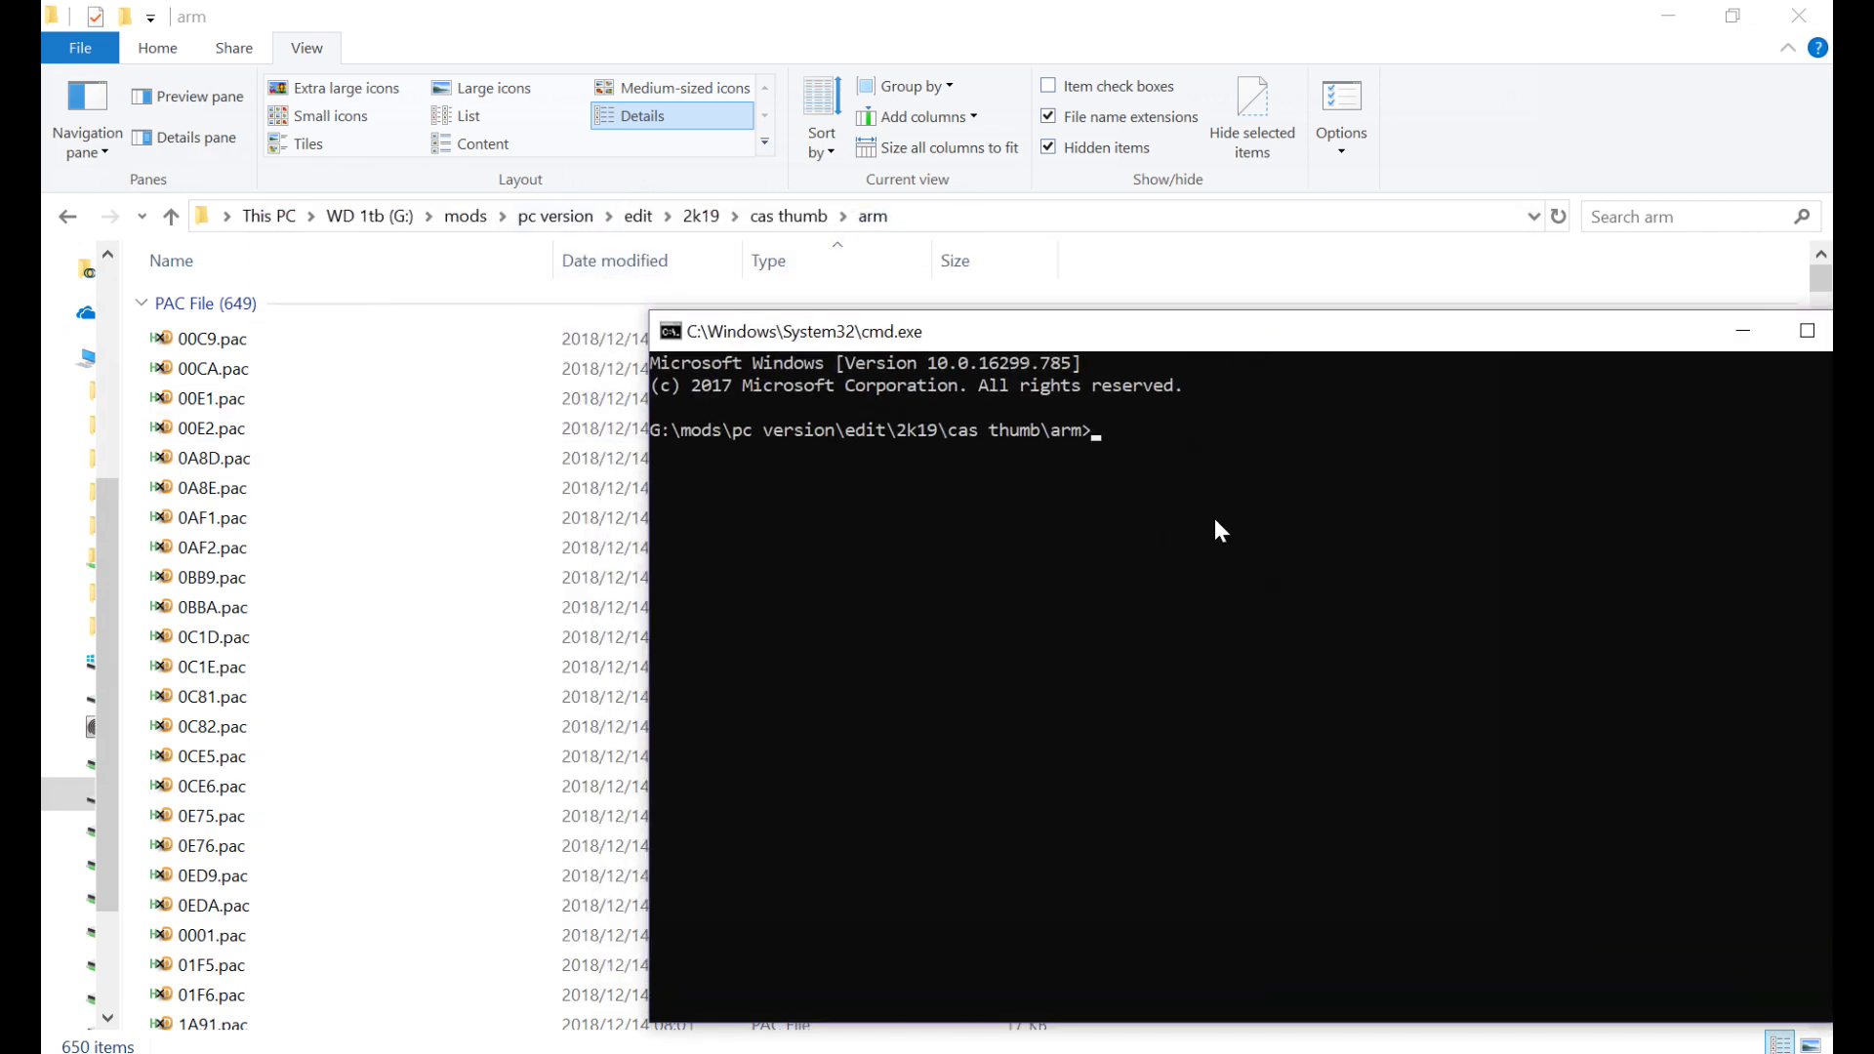
# Step: Run rename *.pac *.dds in the arm folder and show the renamed files as extra large icons
pyautogui.write('rename *.pac *.dds')
pyautogui.press('Return')
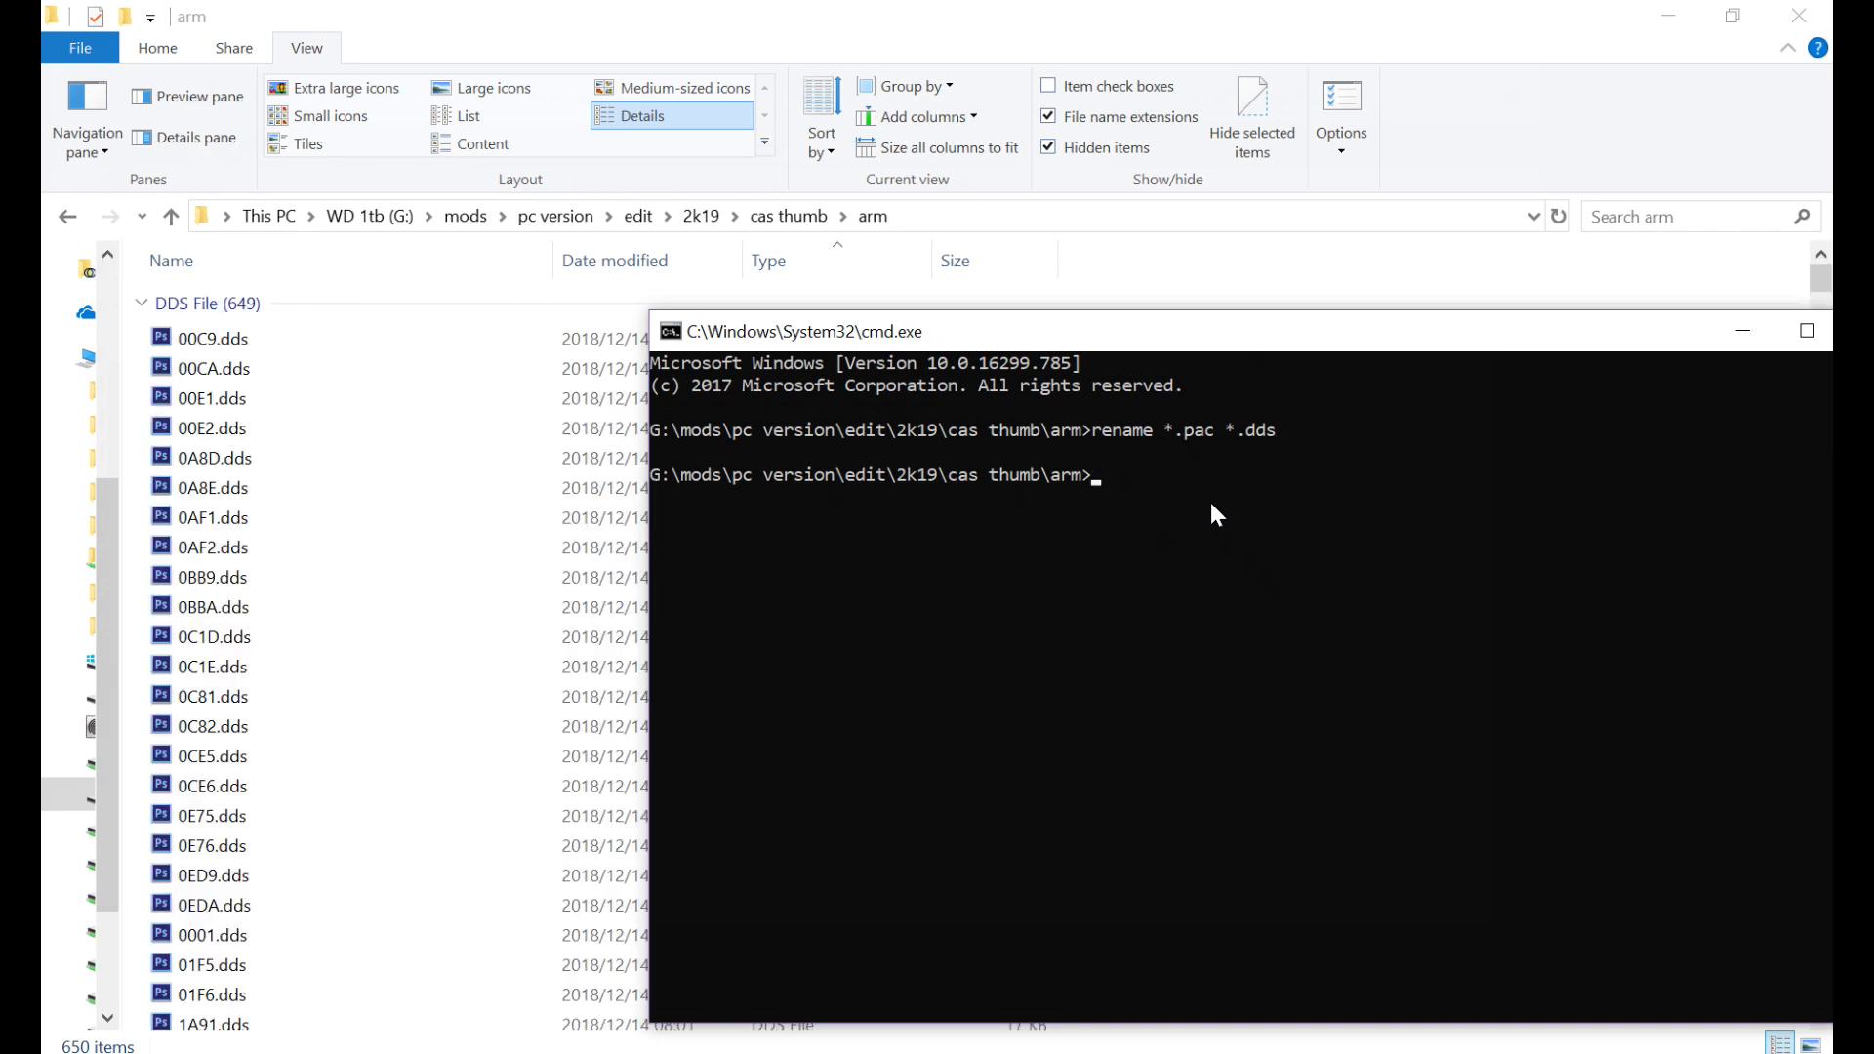
pyautogui.click(969, 11)
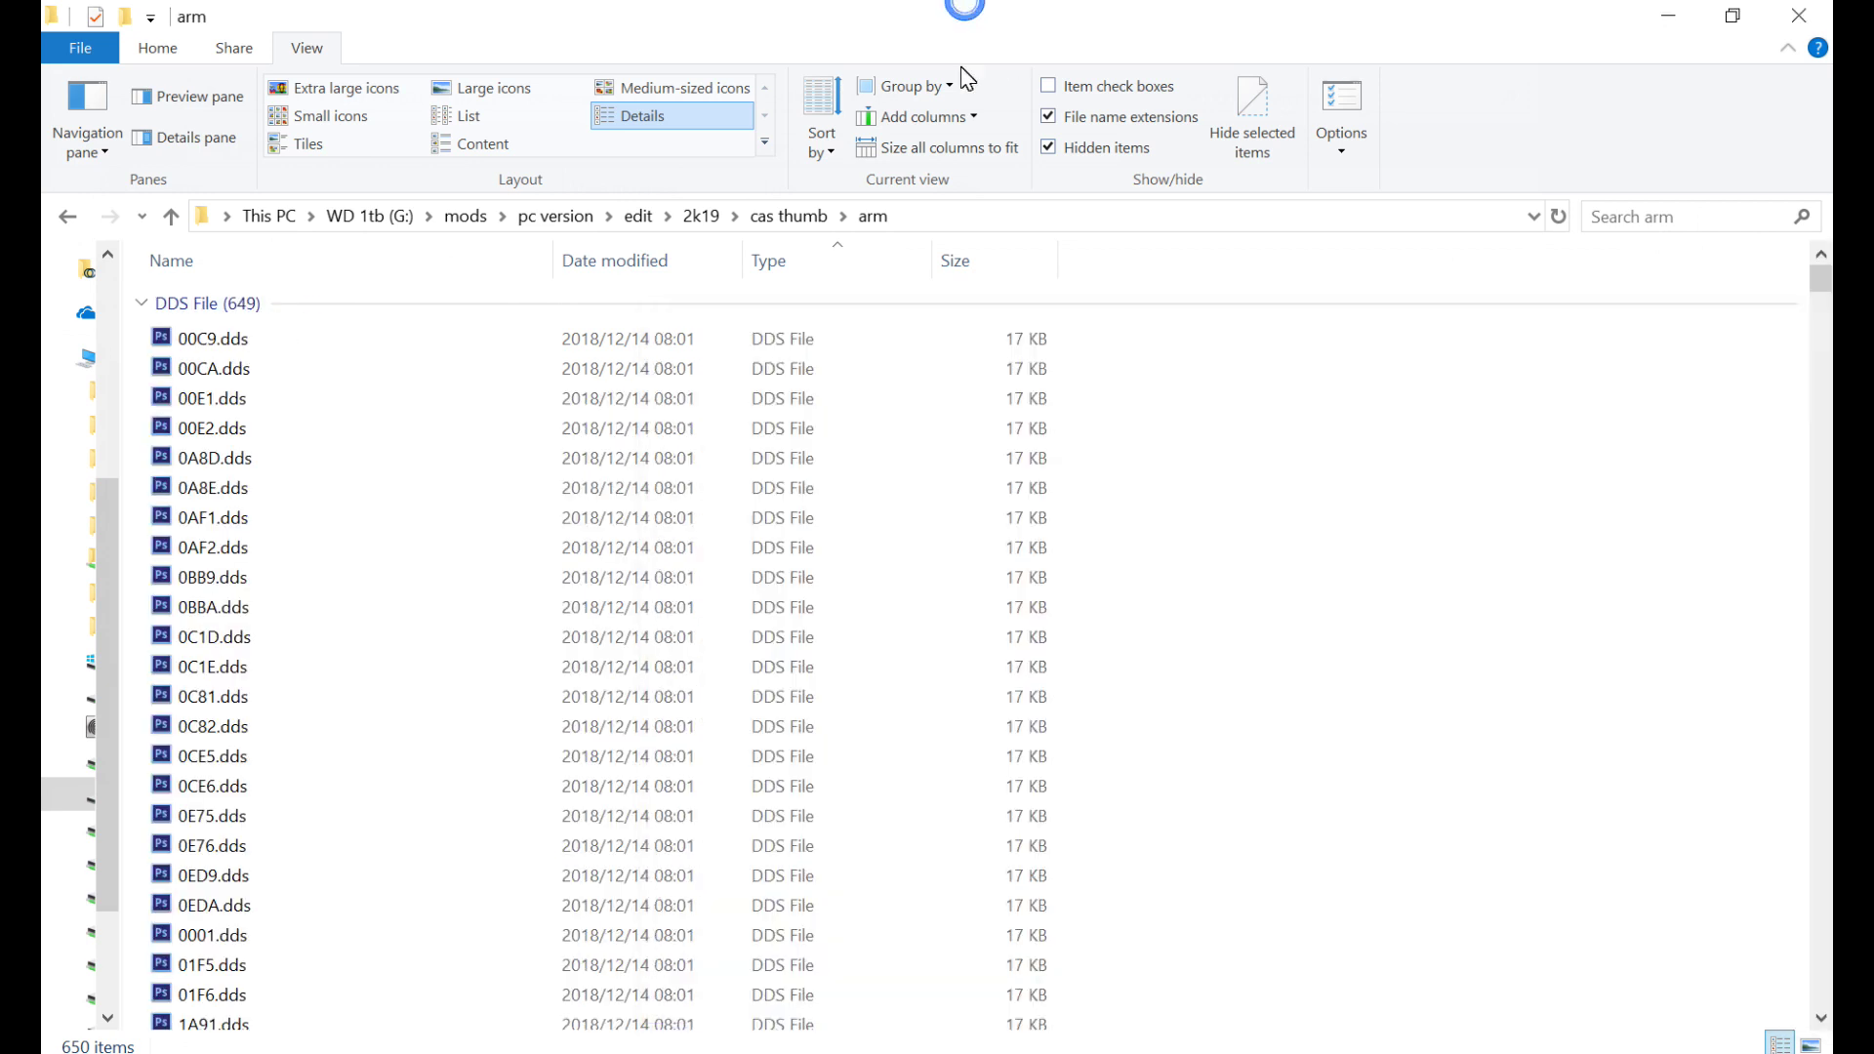
pyautogui.click(322, 89)
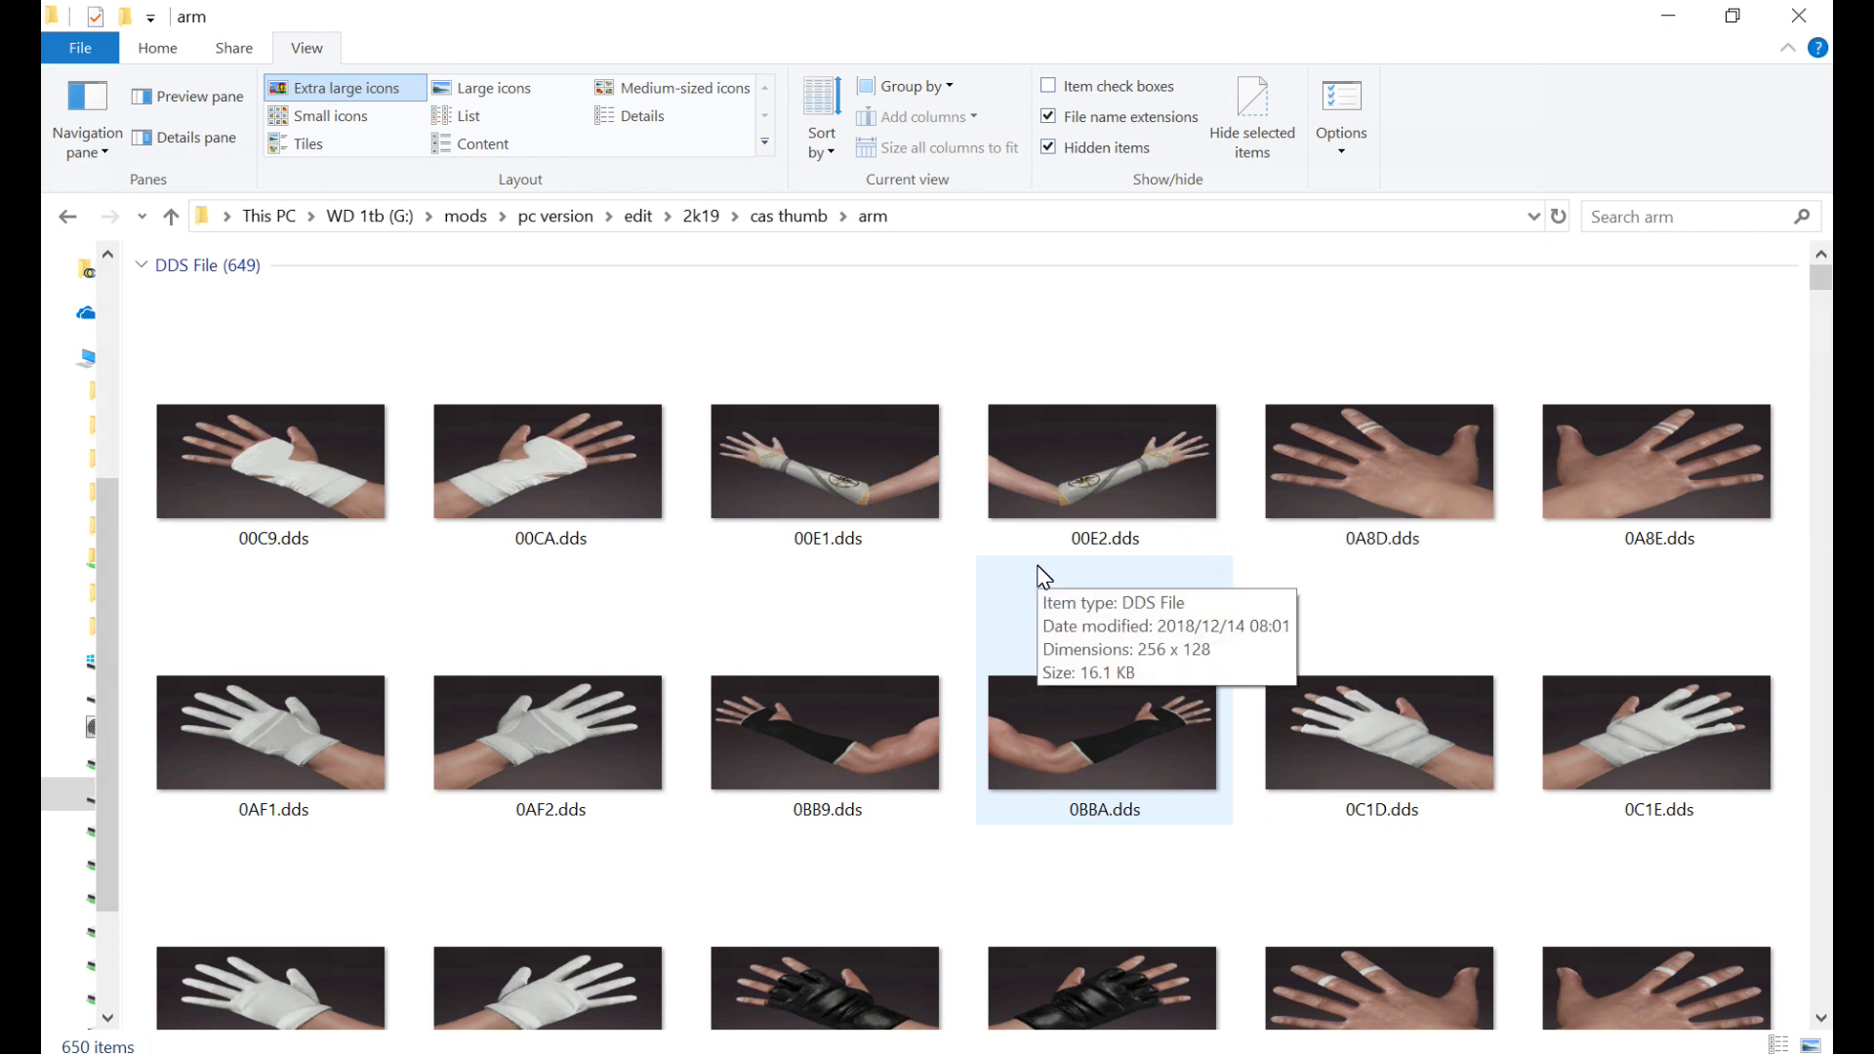
# Step: Switch to HxD and select the last data block of casthumb_v1.02.pac, offsets 4B48800 to 4B48D20
pyautogui.hotkey('alt', 'Tab')
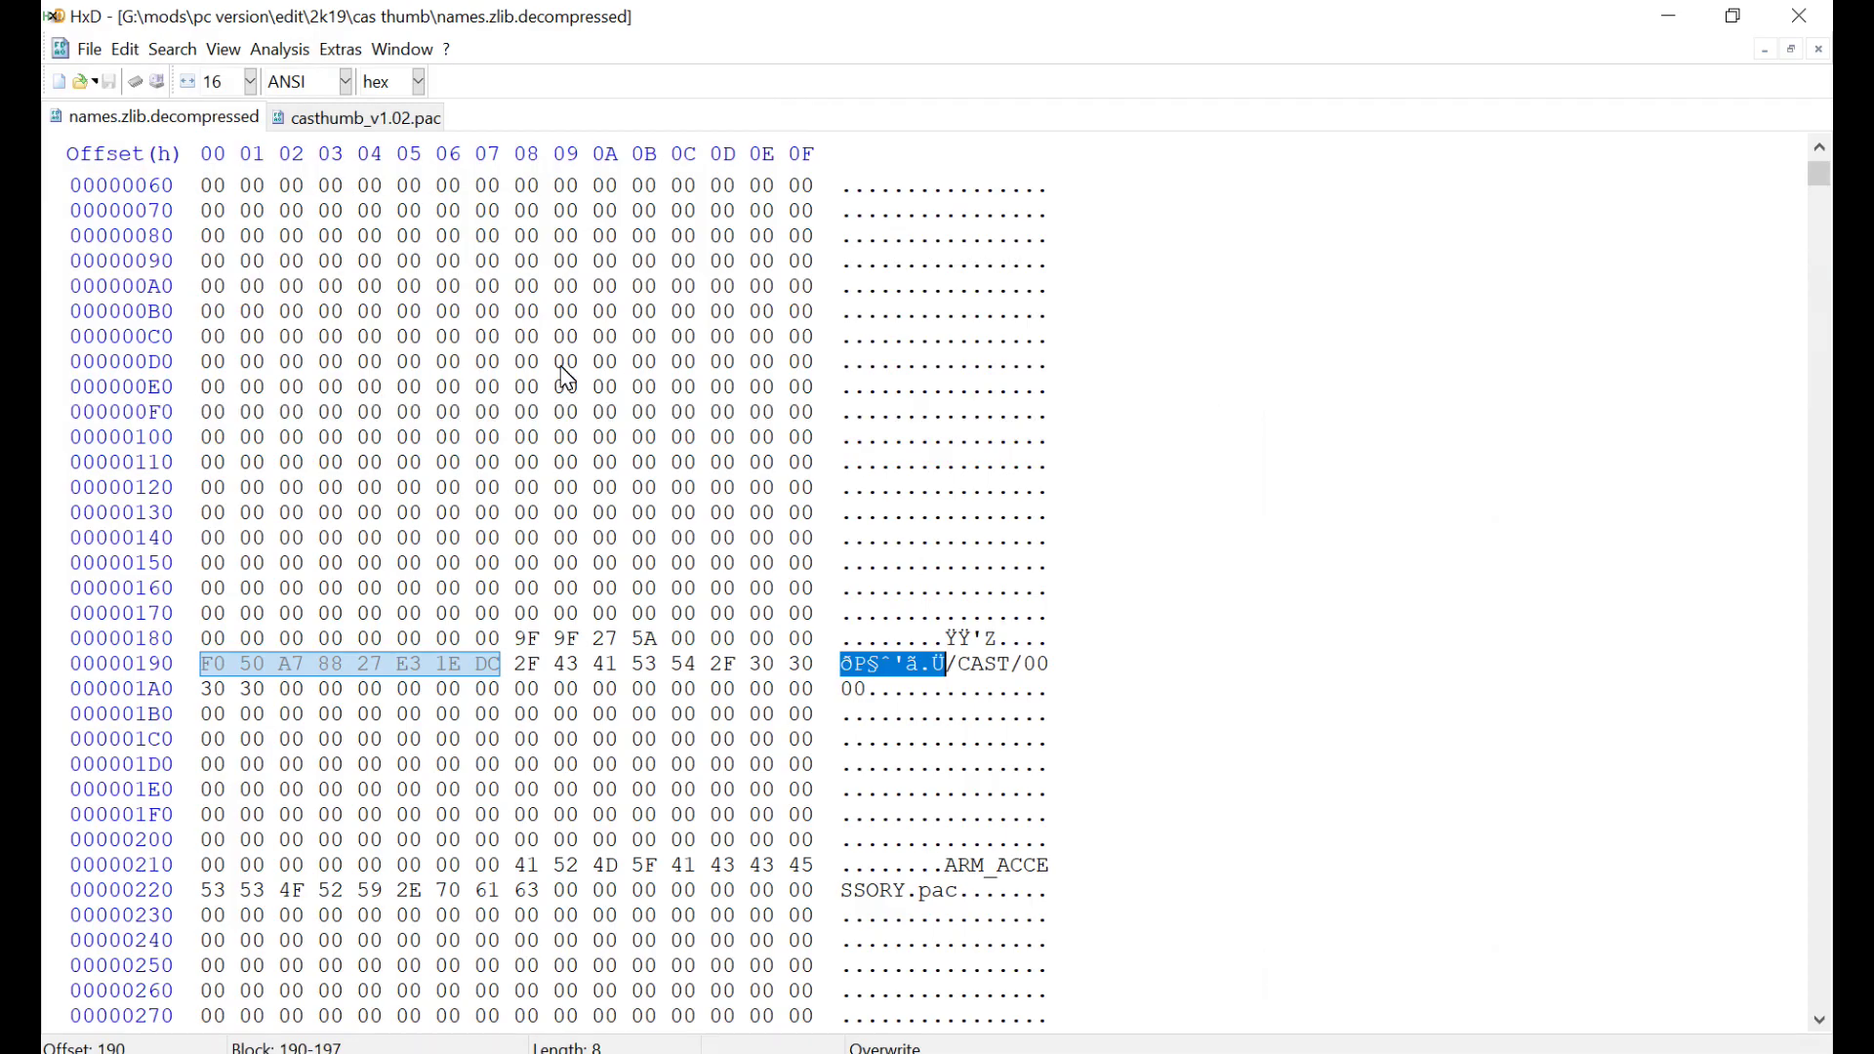
pyautogui.click(335, 119)
pyautogui.click(720, 363)
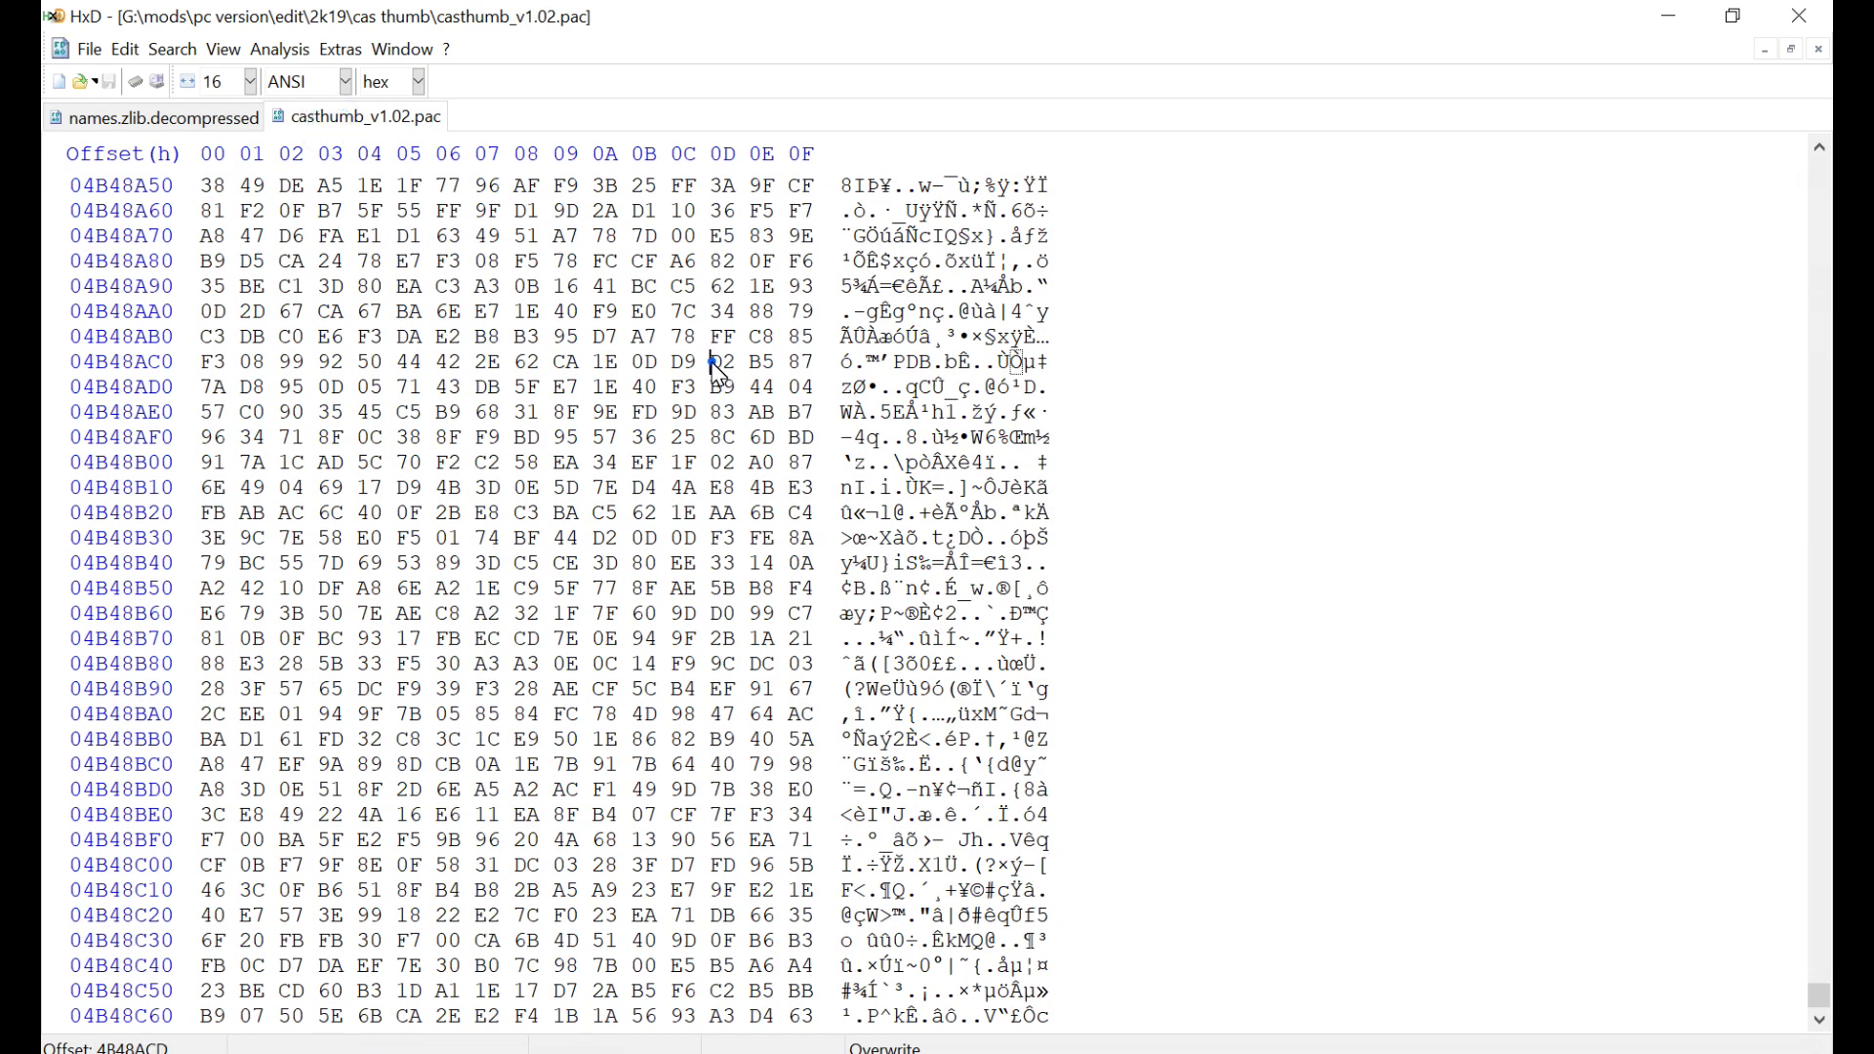
pyautogui.hotkey('ctrl', 'End')
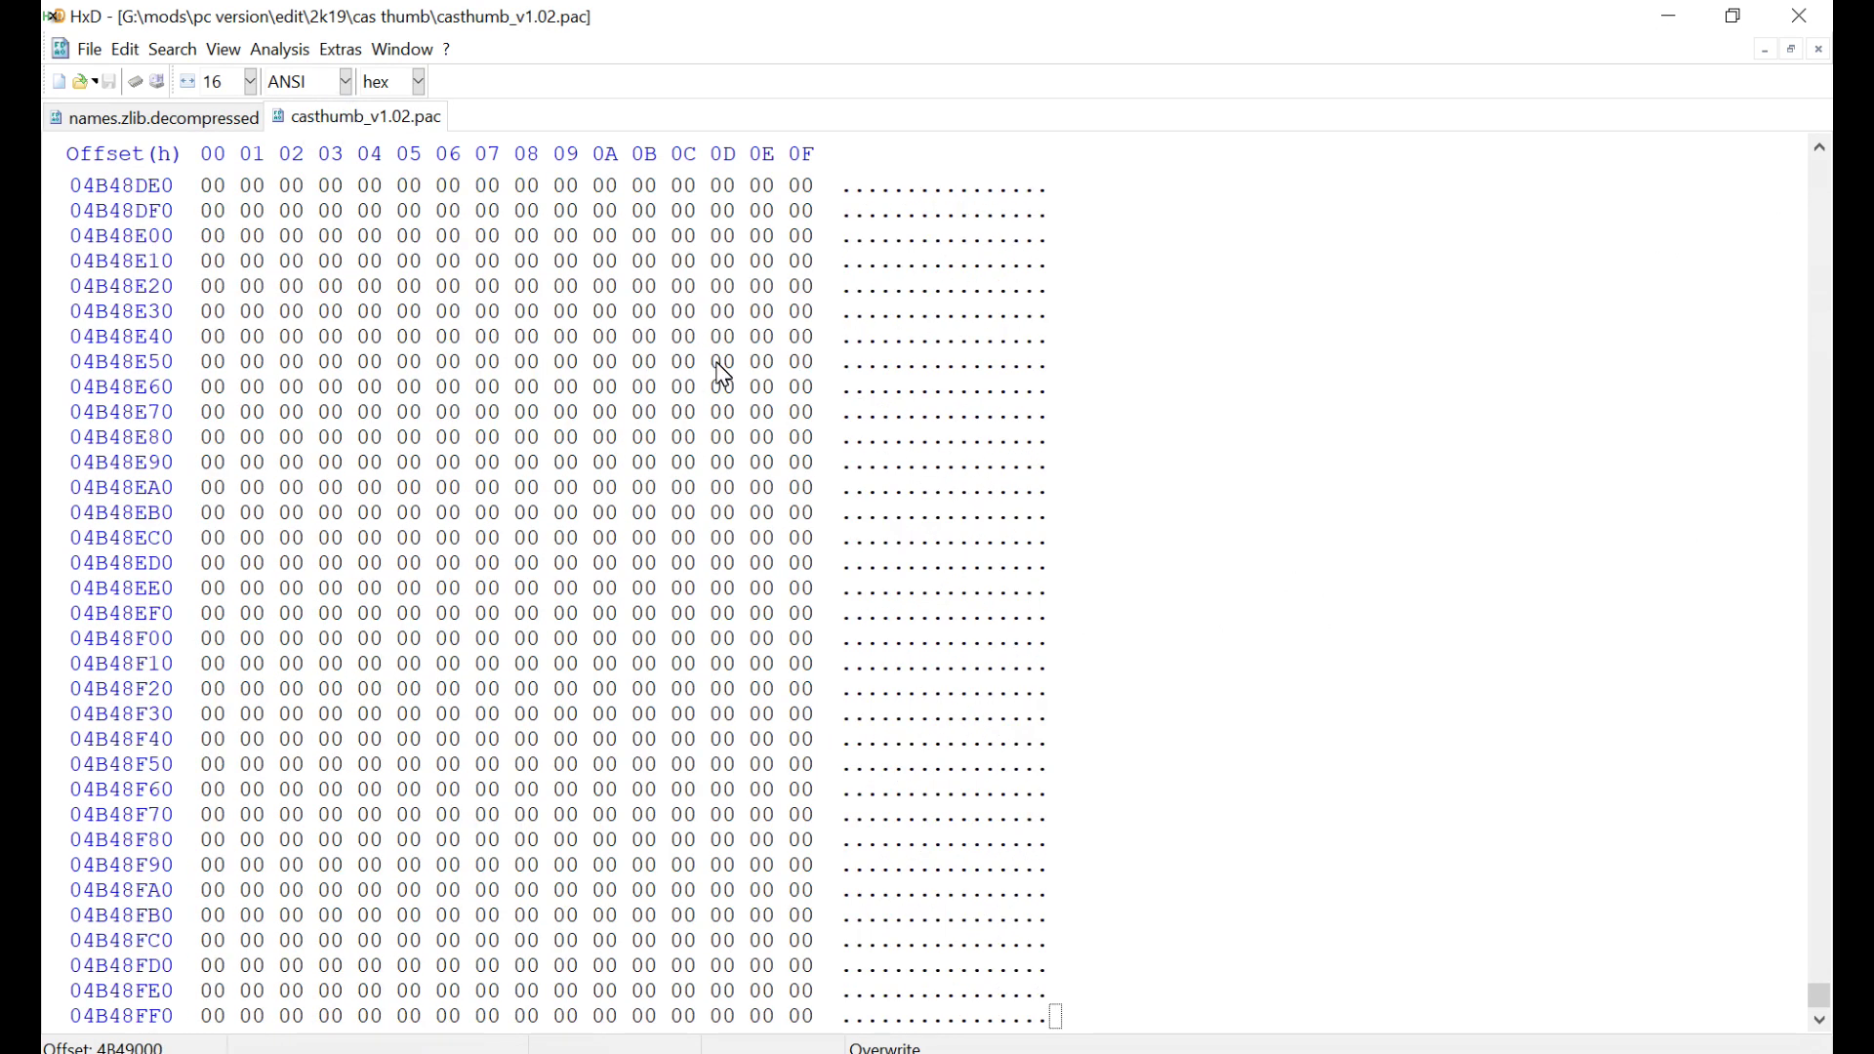
pyautogui.scroll(13, 935, 479)
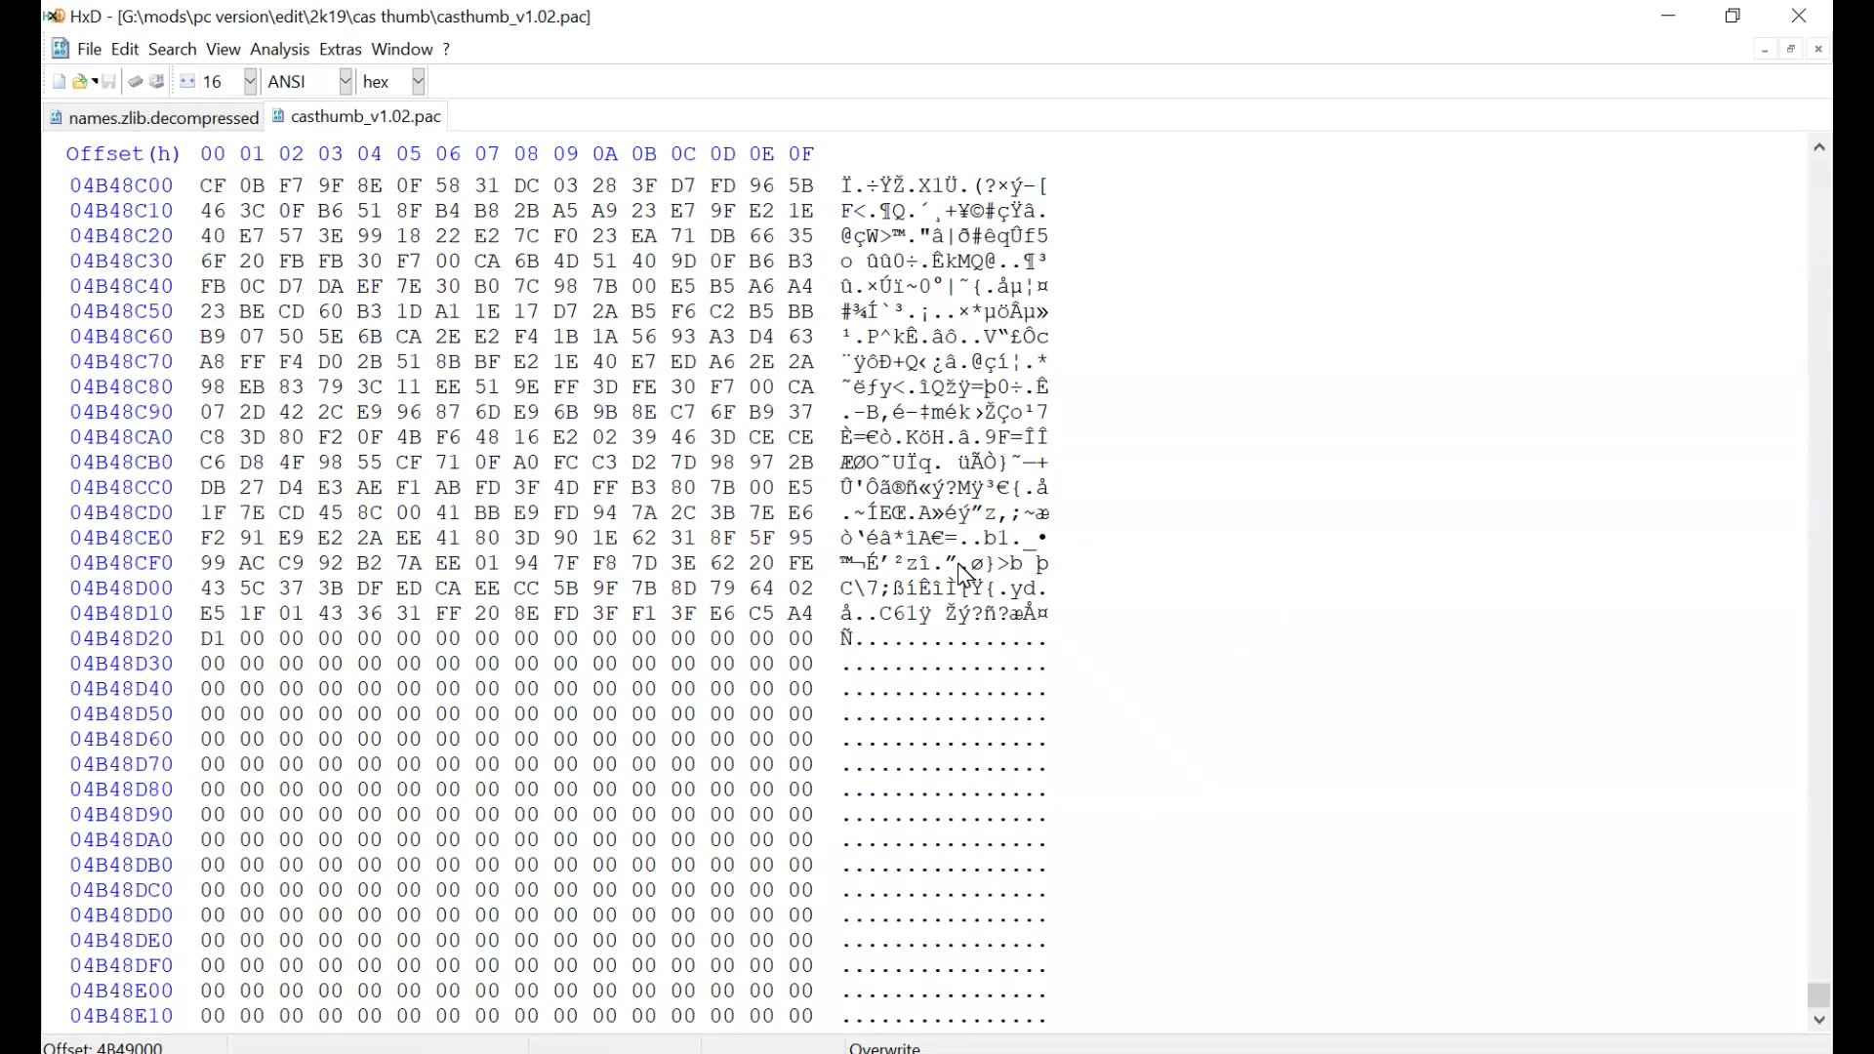
pyautogui.scroll(19, 963, 574)
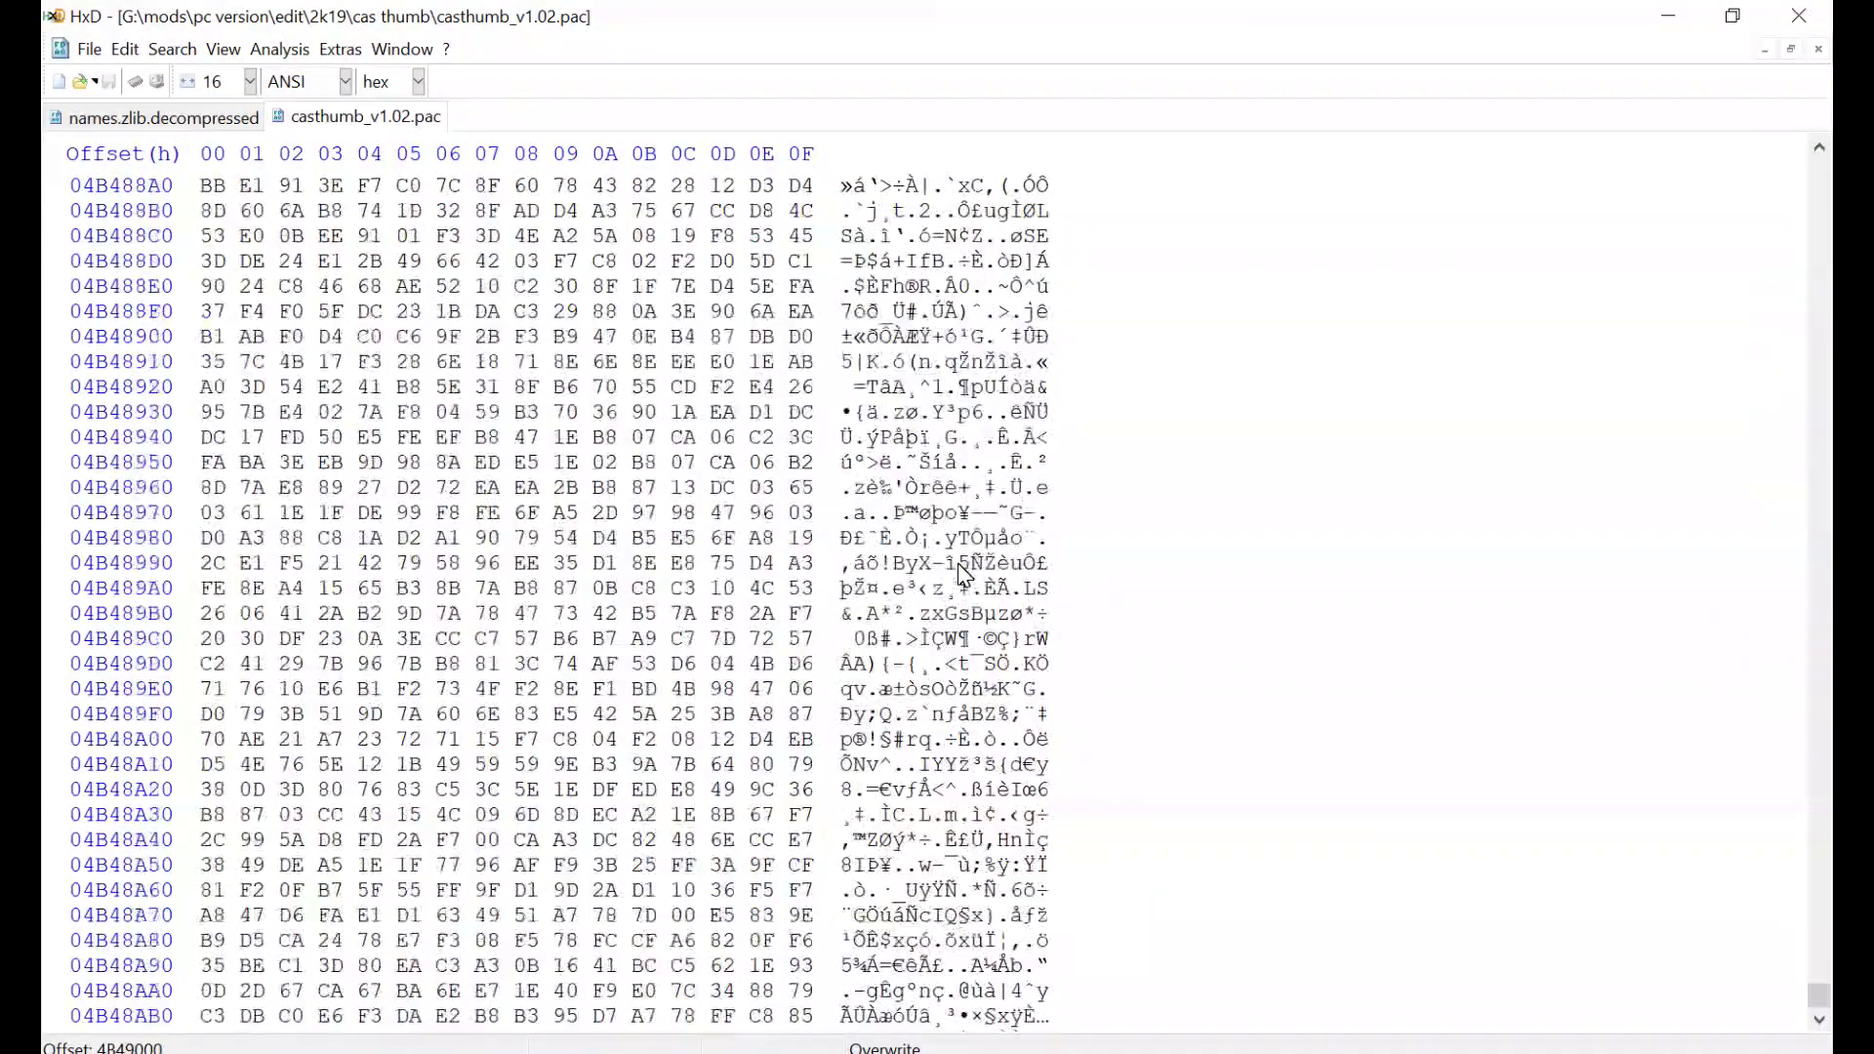
pyautogui.scroll(4, 965, 574)
pyautogui.moveTo(842, 538); pyautogui.dragTo(847, 867)
pyautogui.scroll(-19, 894, 629)
pyautogui.scroll(-4, 894, 635)
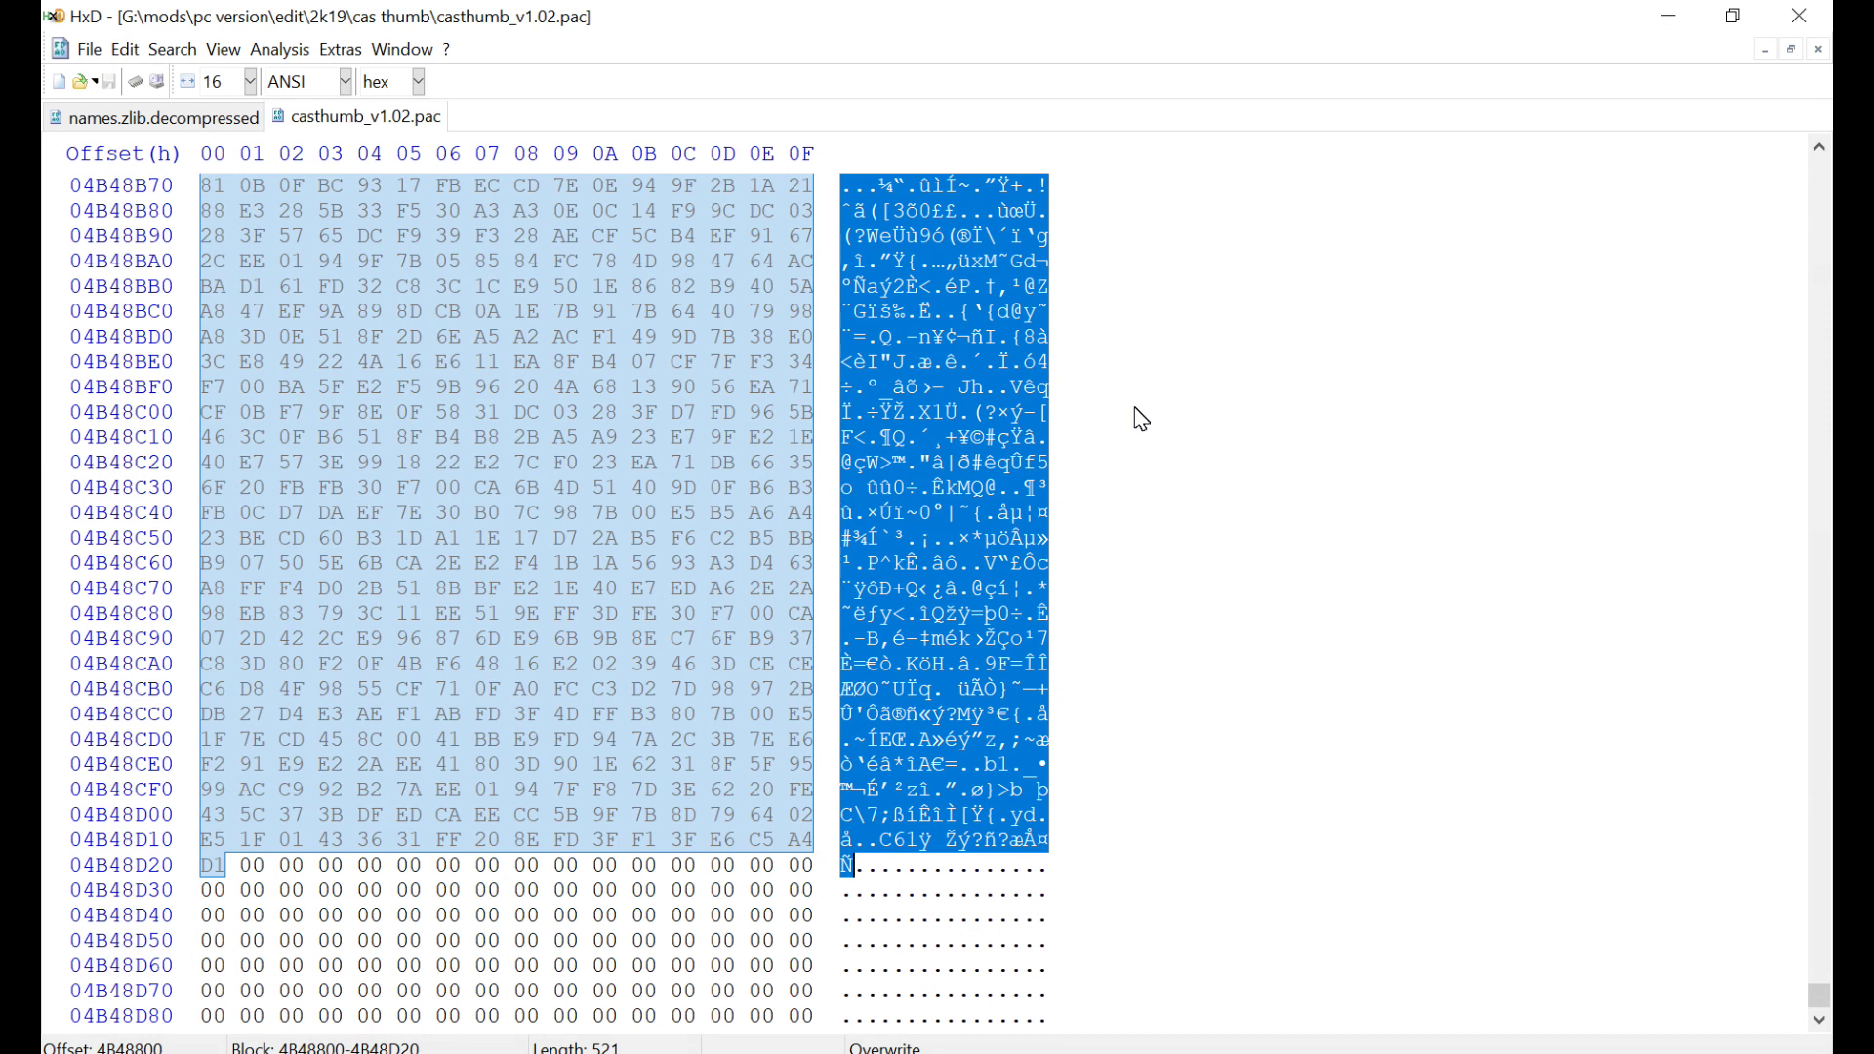
# Step: Copy the selected block into a new HxD file, then open the save dialog and dismiss it without saving
pyautogui.click(88, 49)
pyautogui.click(113, 78)
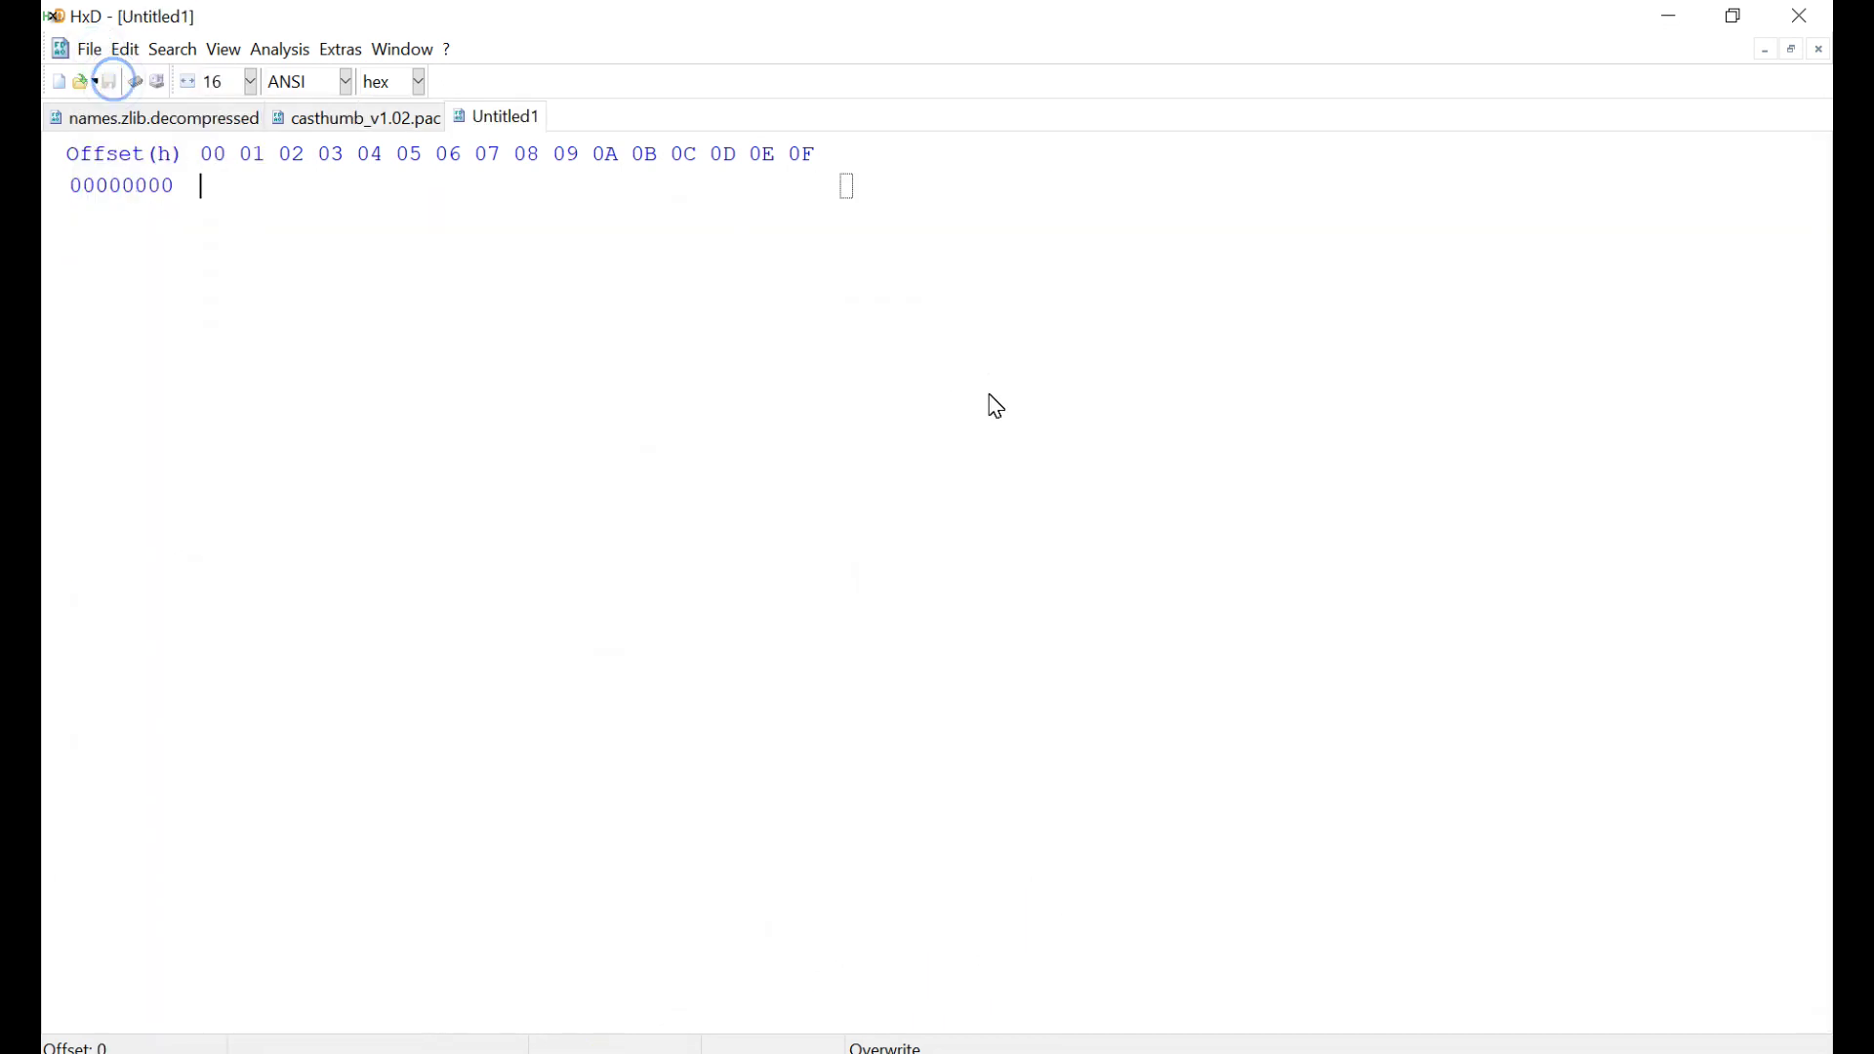
pyautogui.hotkey('ctrl', 'v')
pyautogui.hotkey('ctrl', 's')
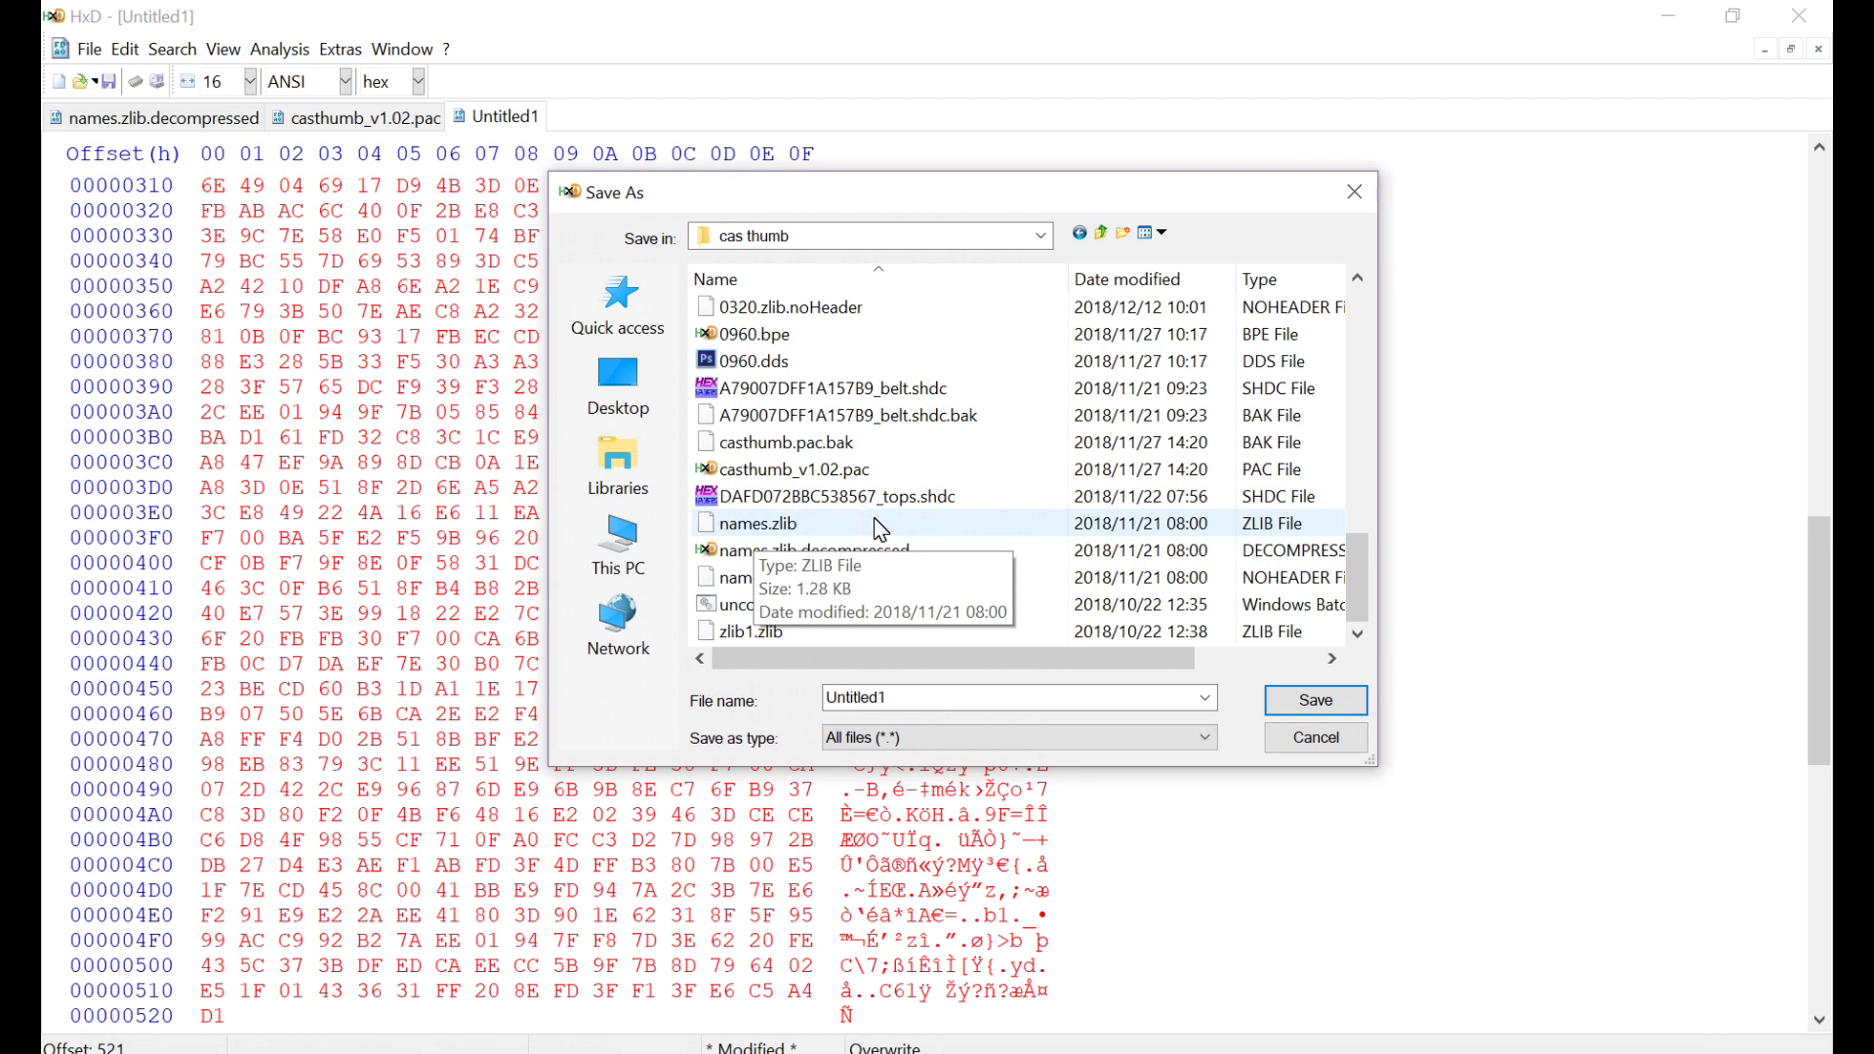
pyautogui.click(1316, 732)
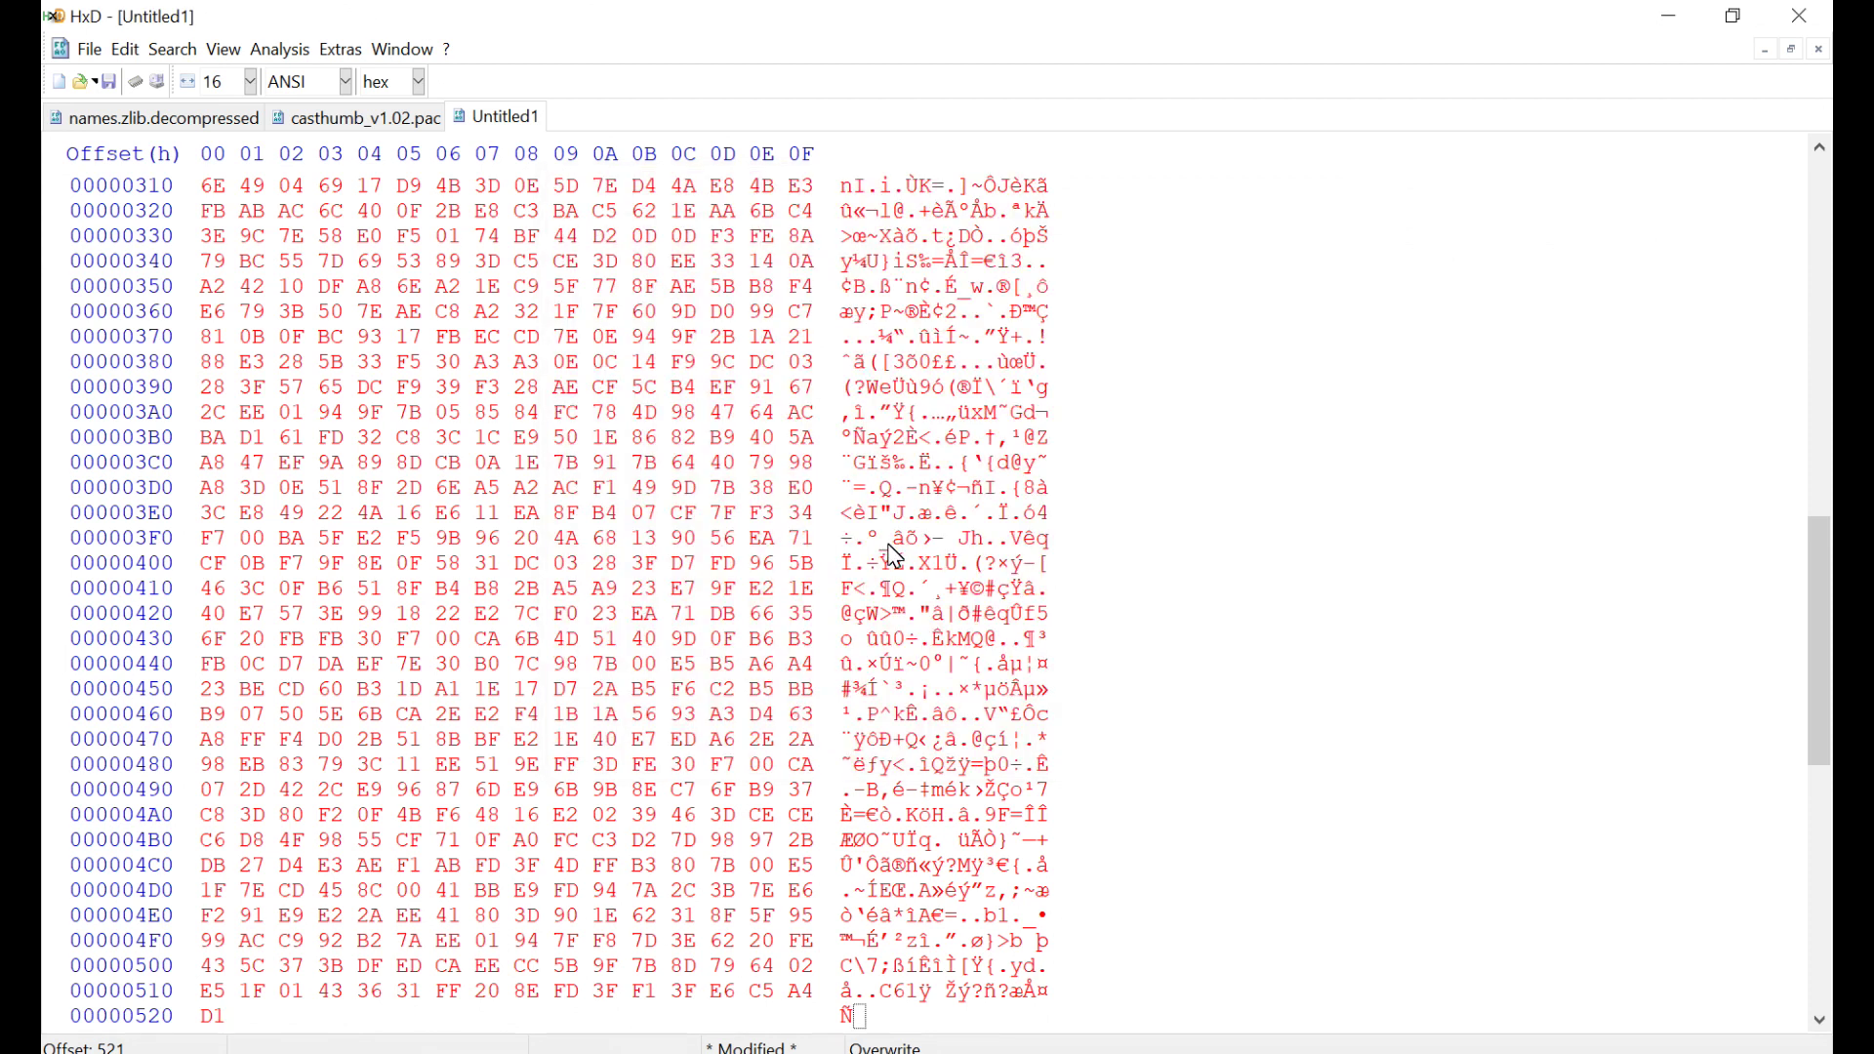
# Step: Switch to the Pach Explorer window and close it to return to the main X-Packer archive list
pyautogui.moveTo(660, 1043)
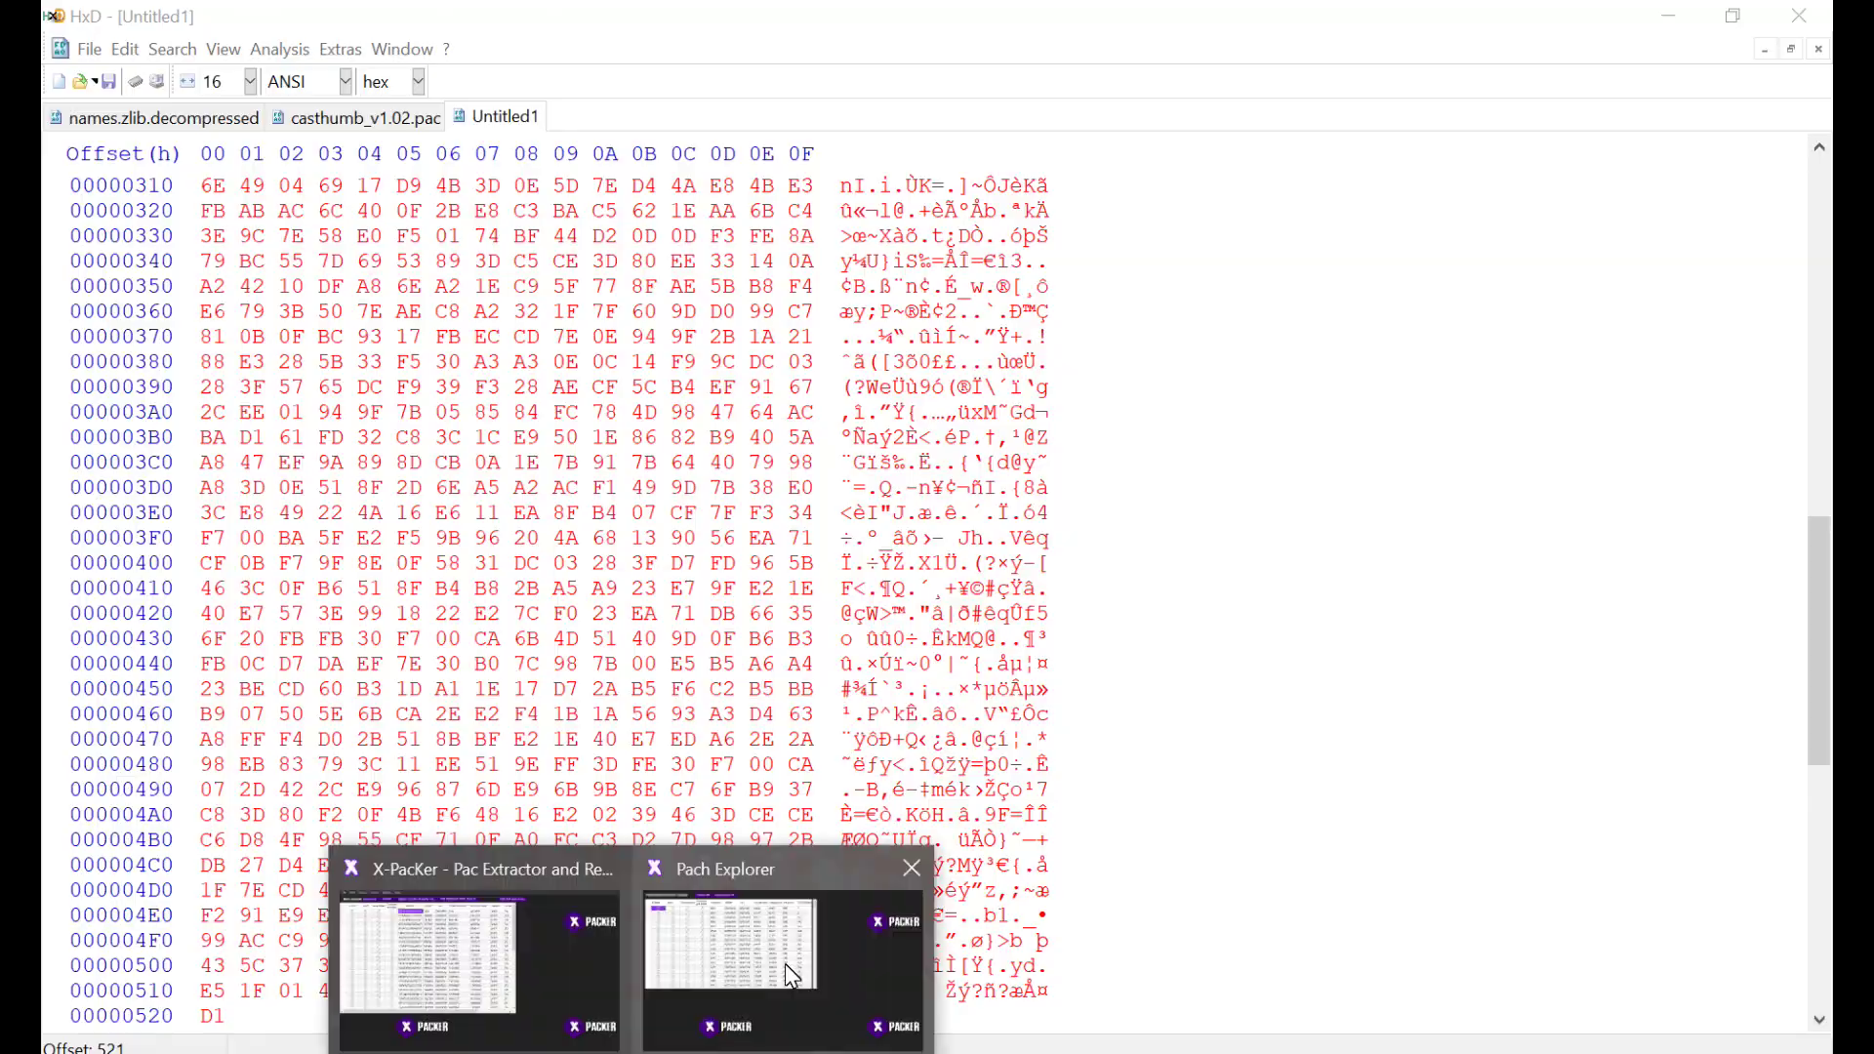
pyautogui.click(785, 964)
pyautogui.click(1799, 16)
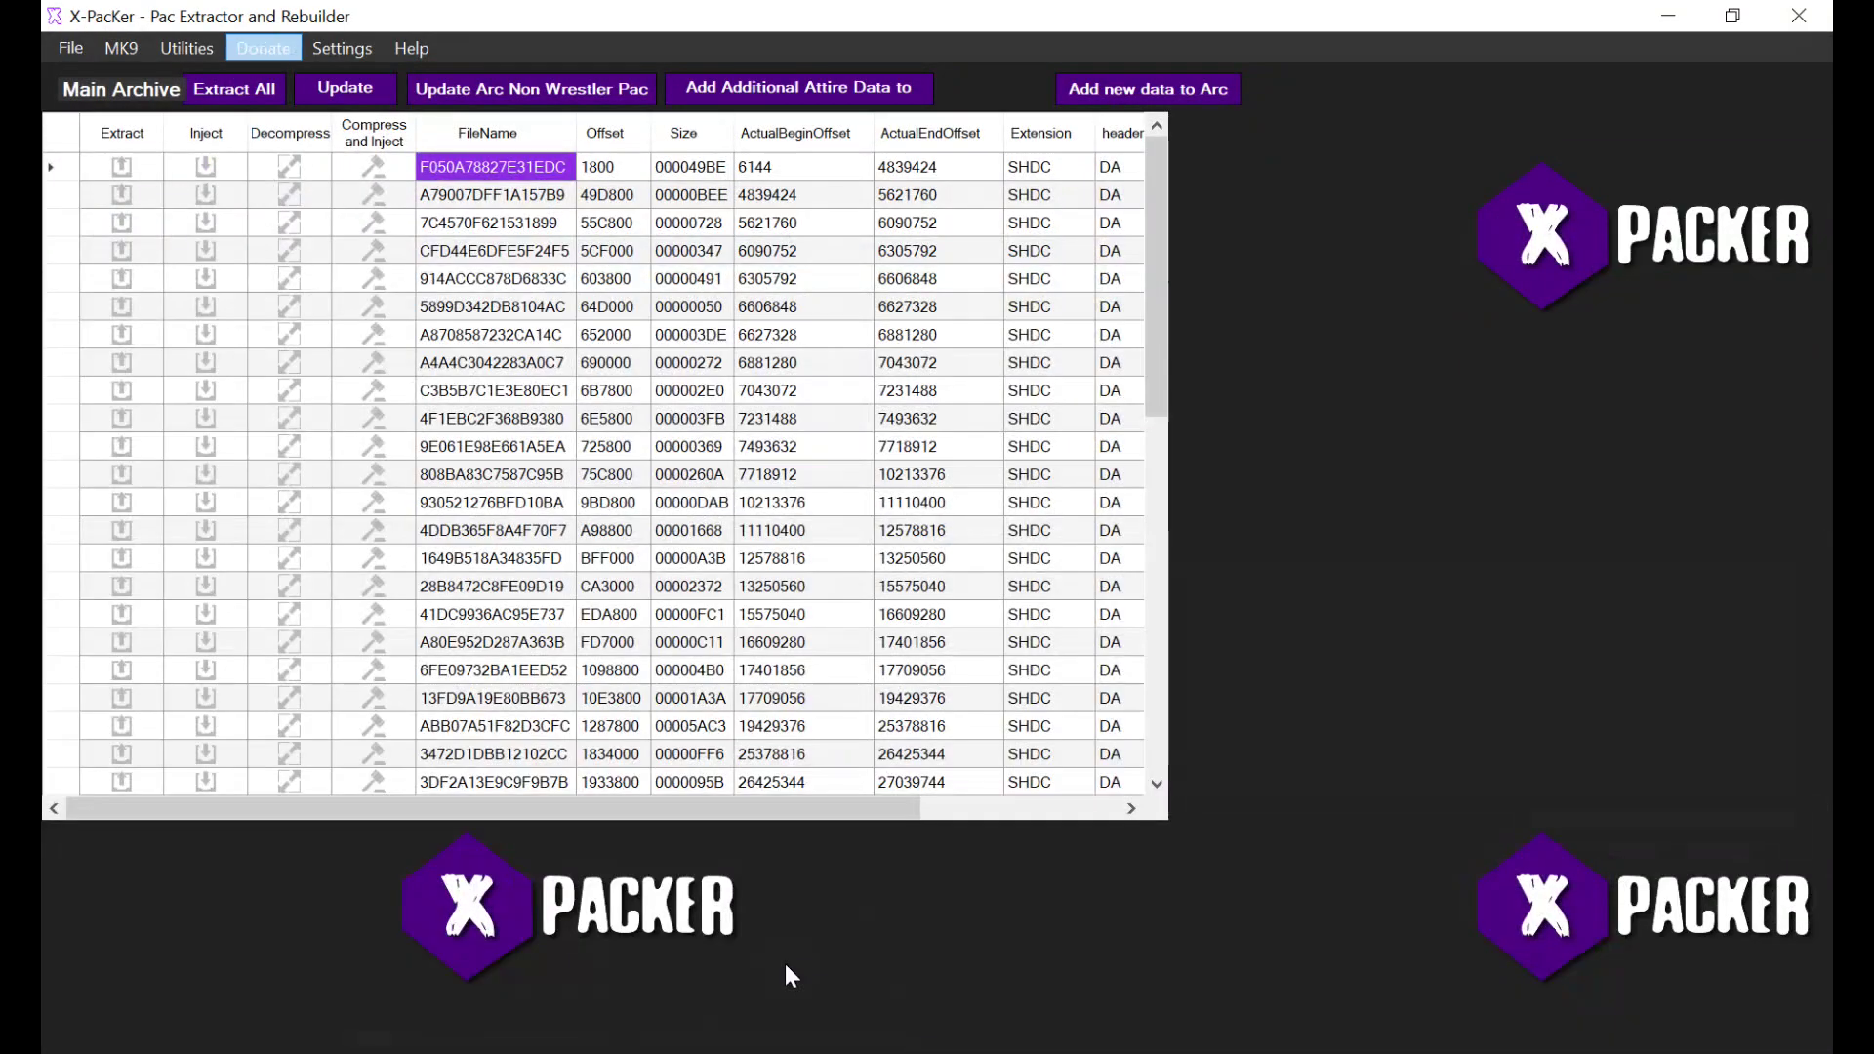
# Step: Decompress names.zlib with header using zlib into names.zlib.decompressed, and display that file in HxD
pyautogui.click(189, 48)
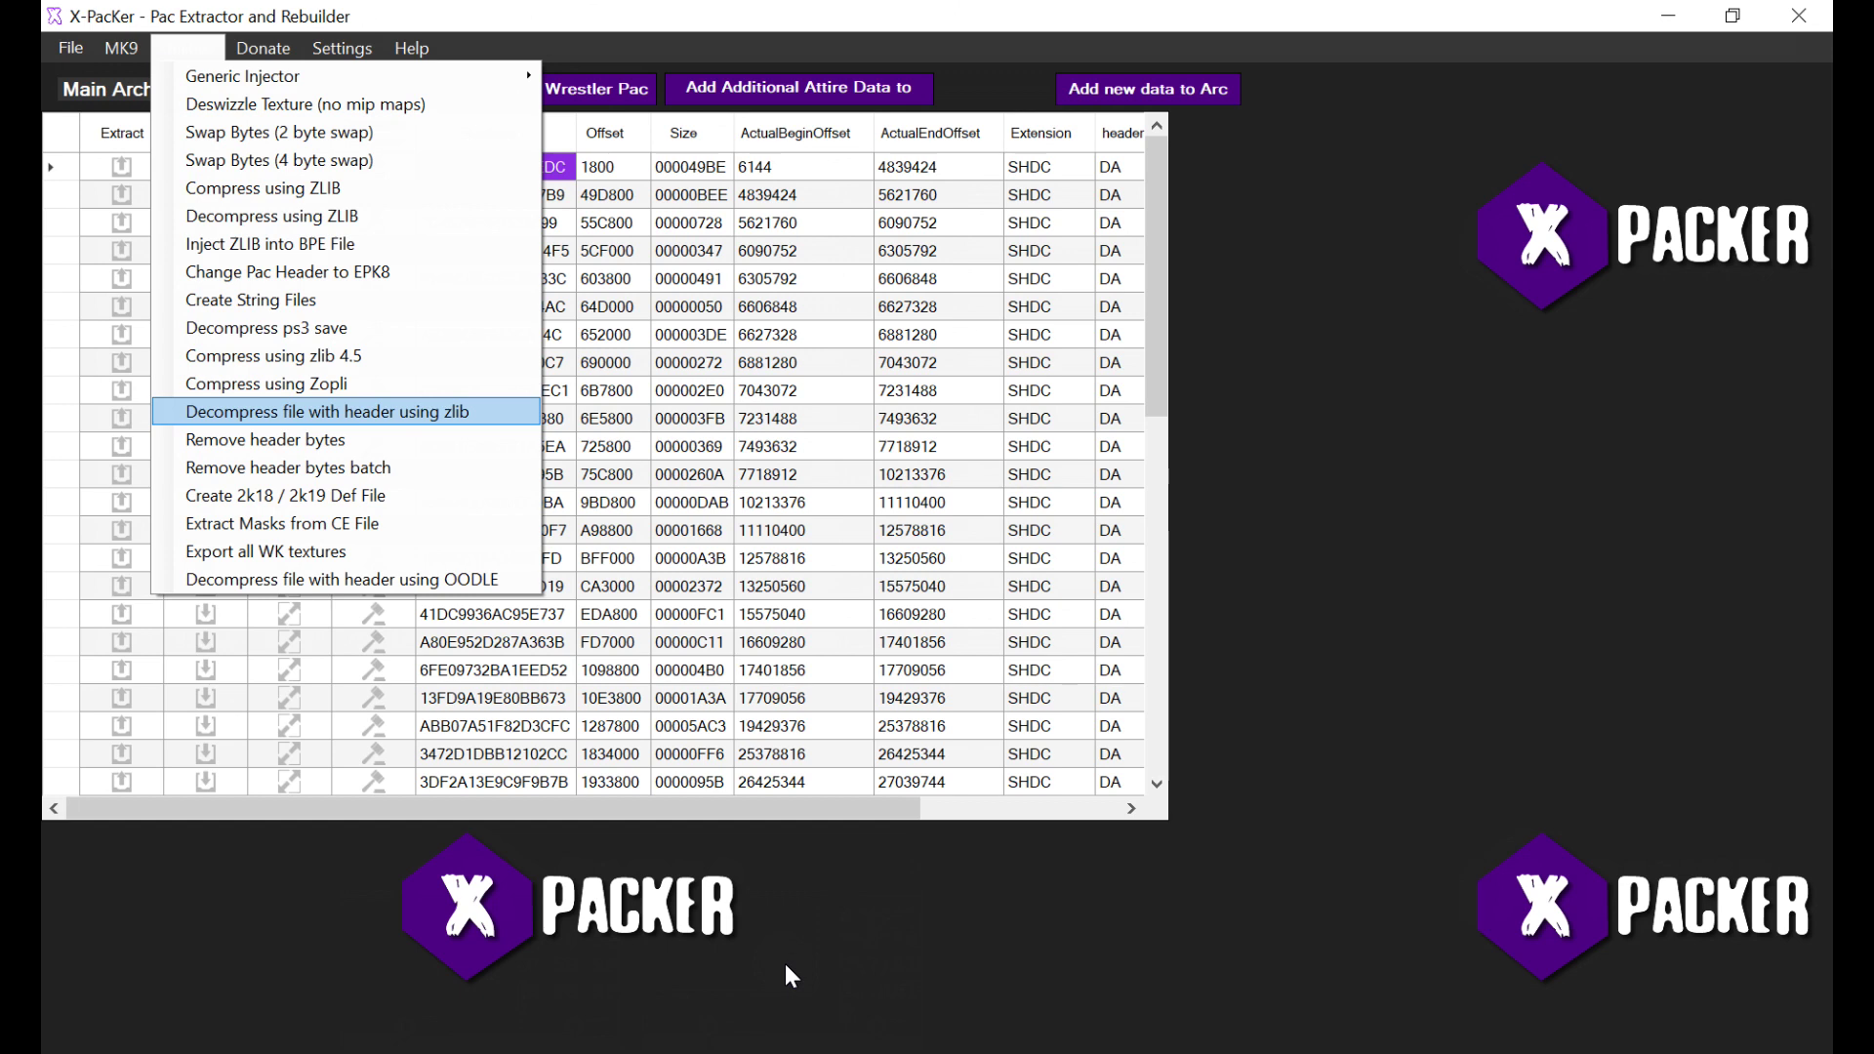
pyautogui.press('Return')
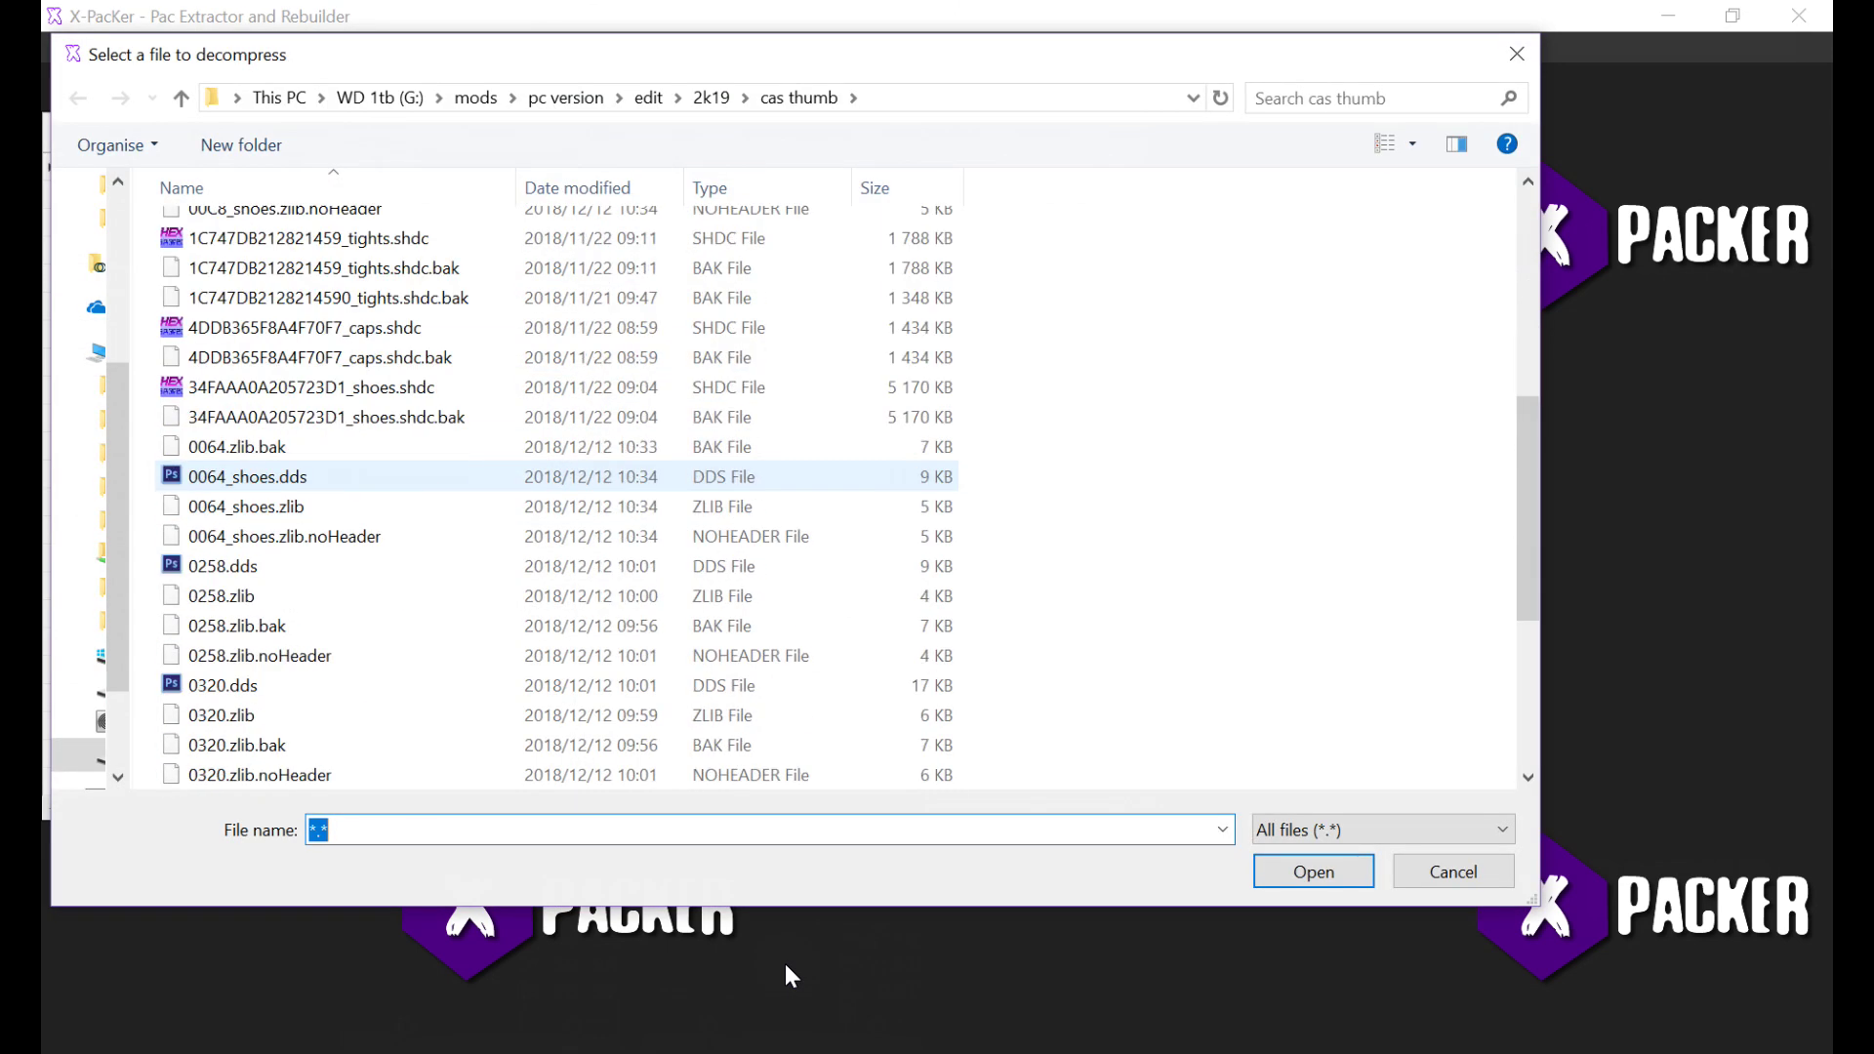
pyautogui.scroll(-4, 293, 477)
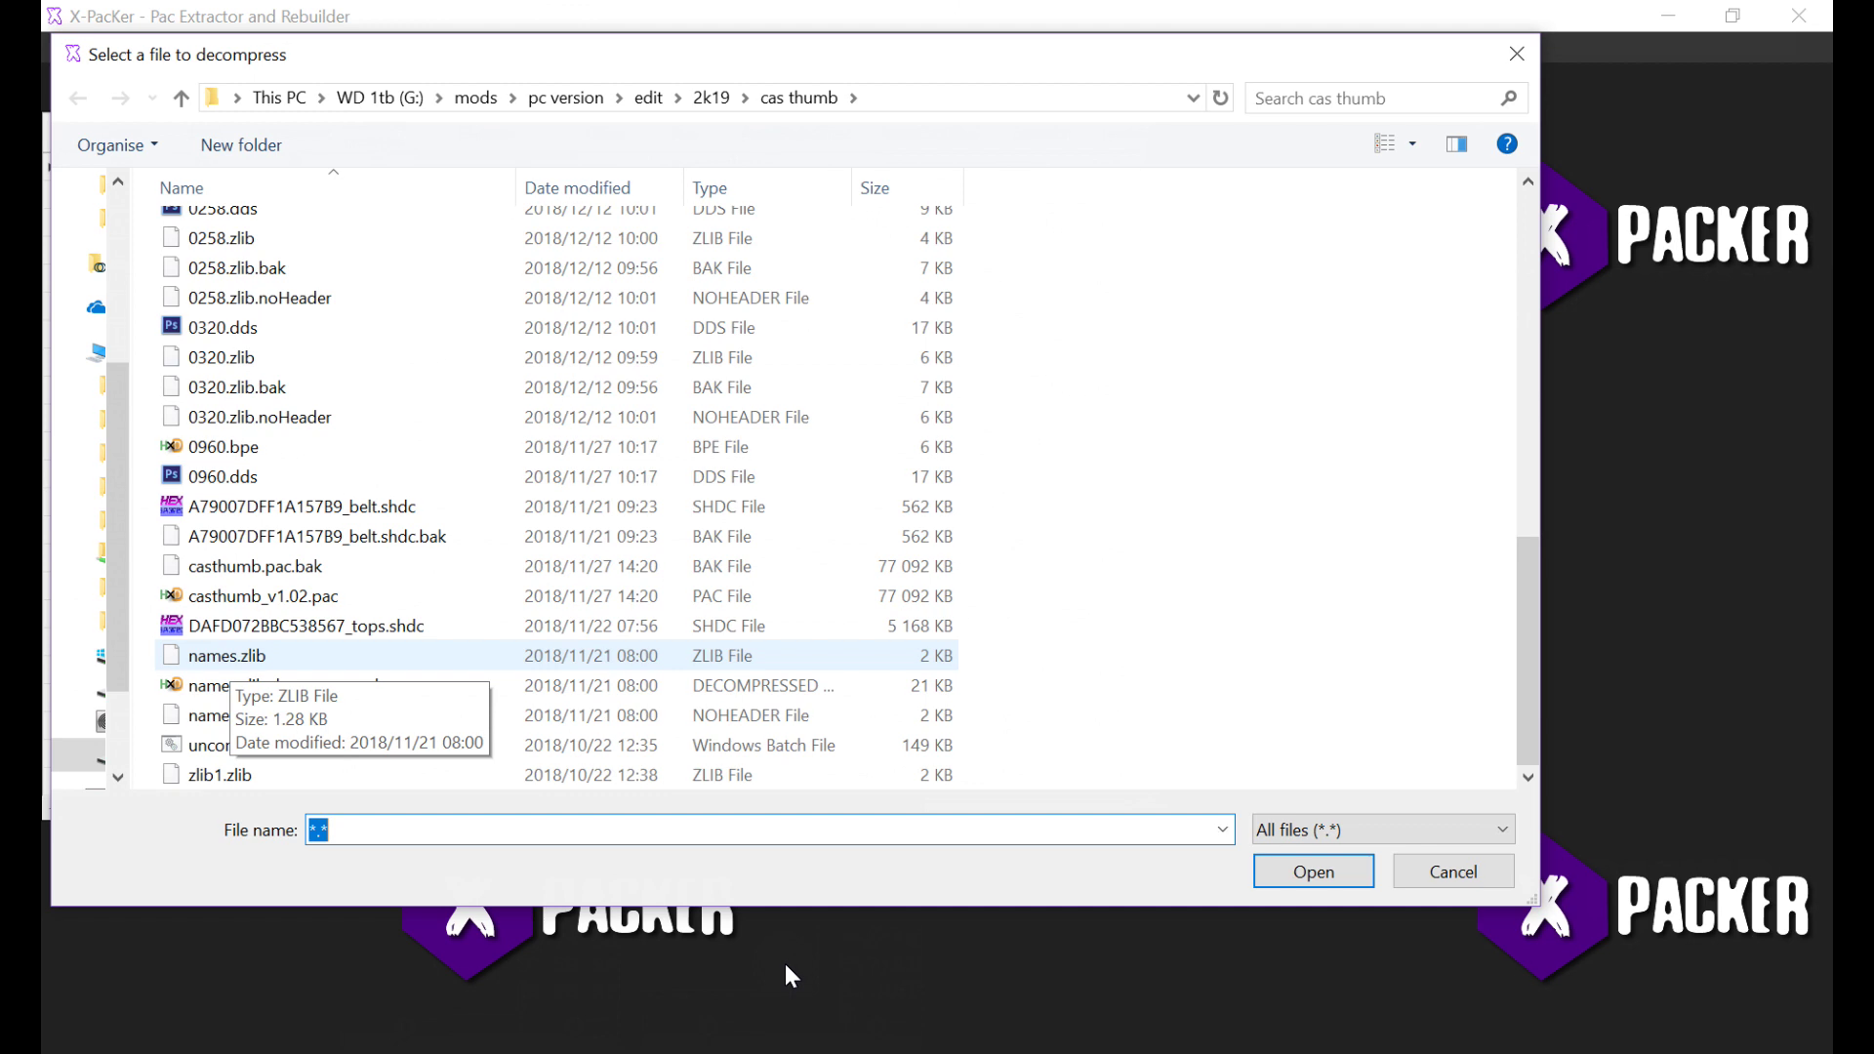
pyautogui.doubleClick(224, 655)
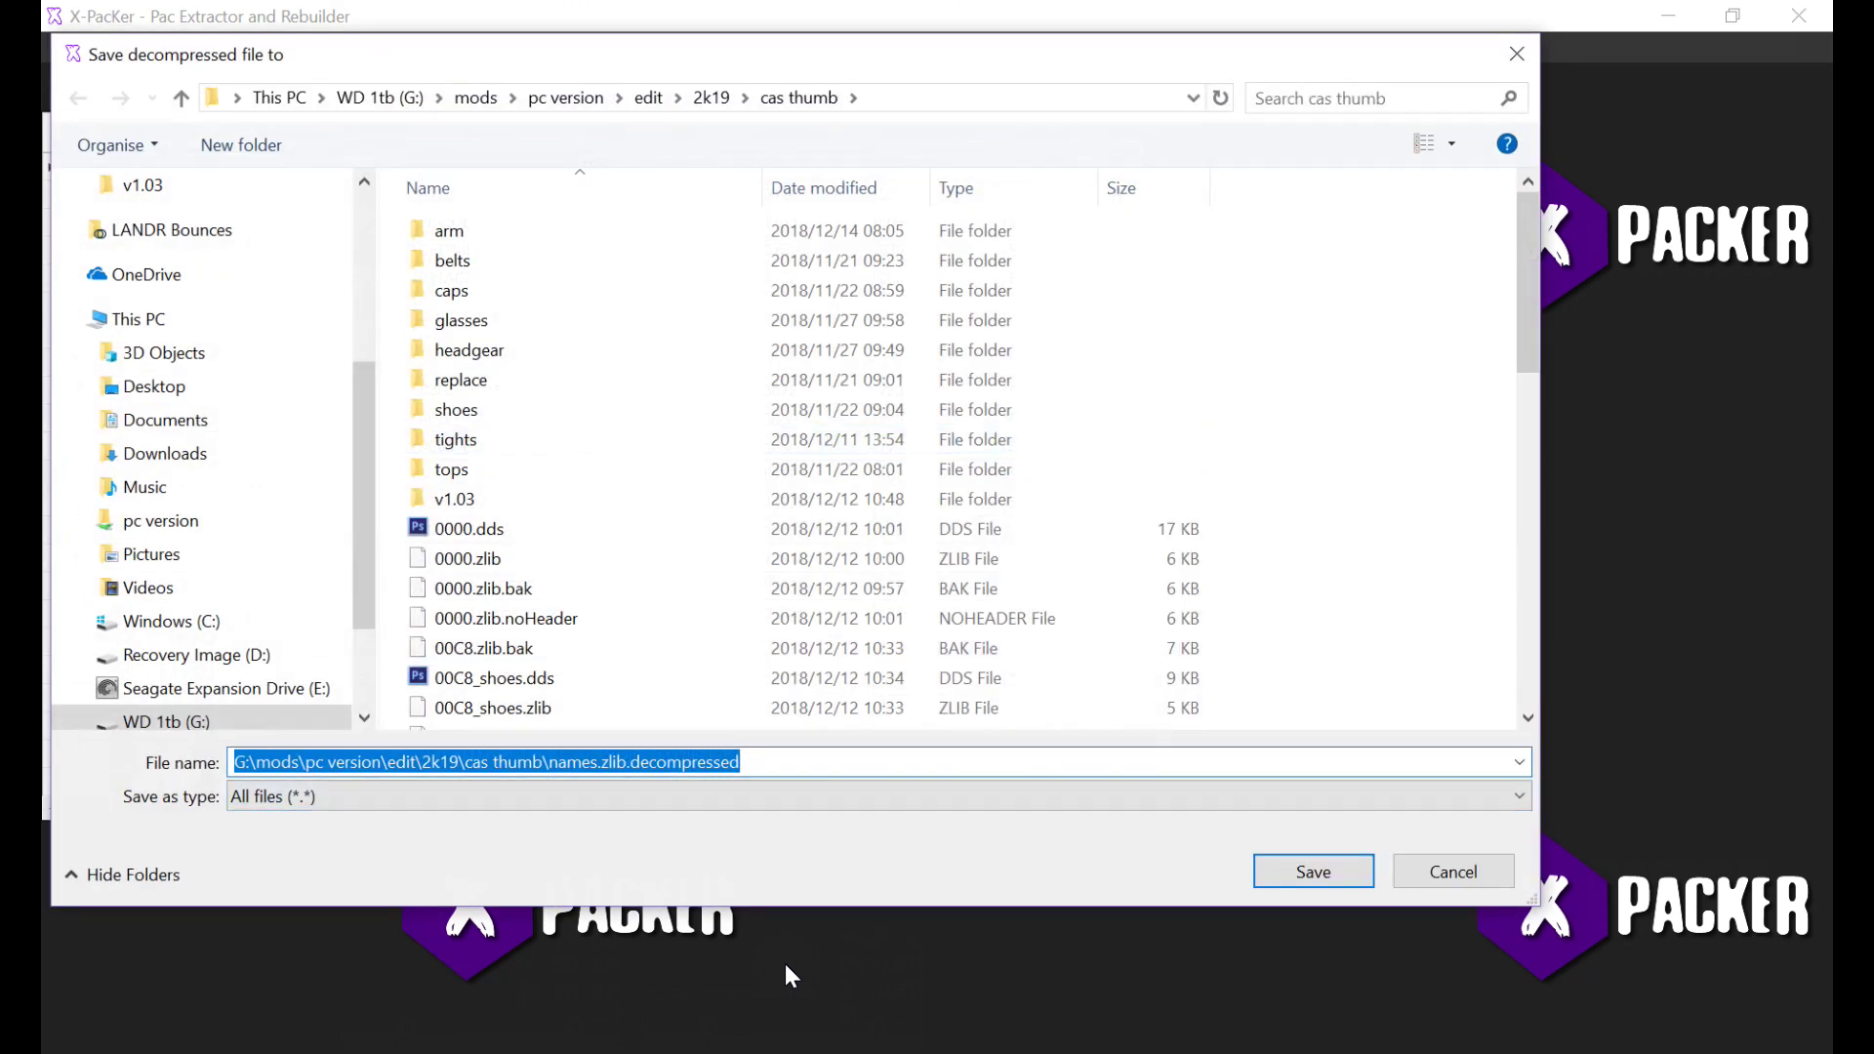
pyautogui.press('Return')
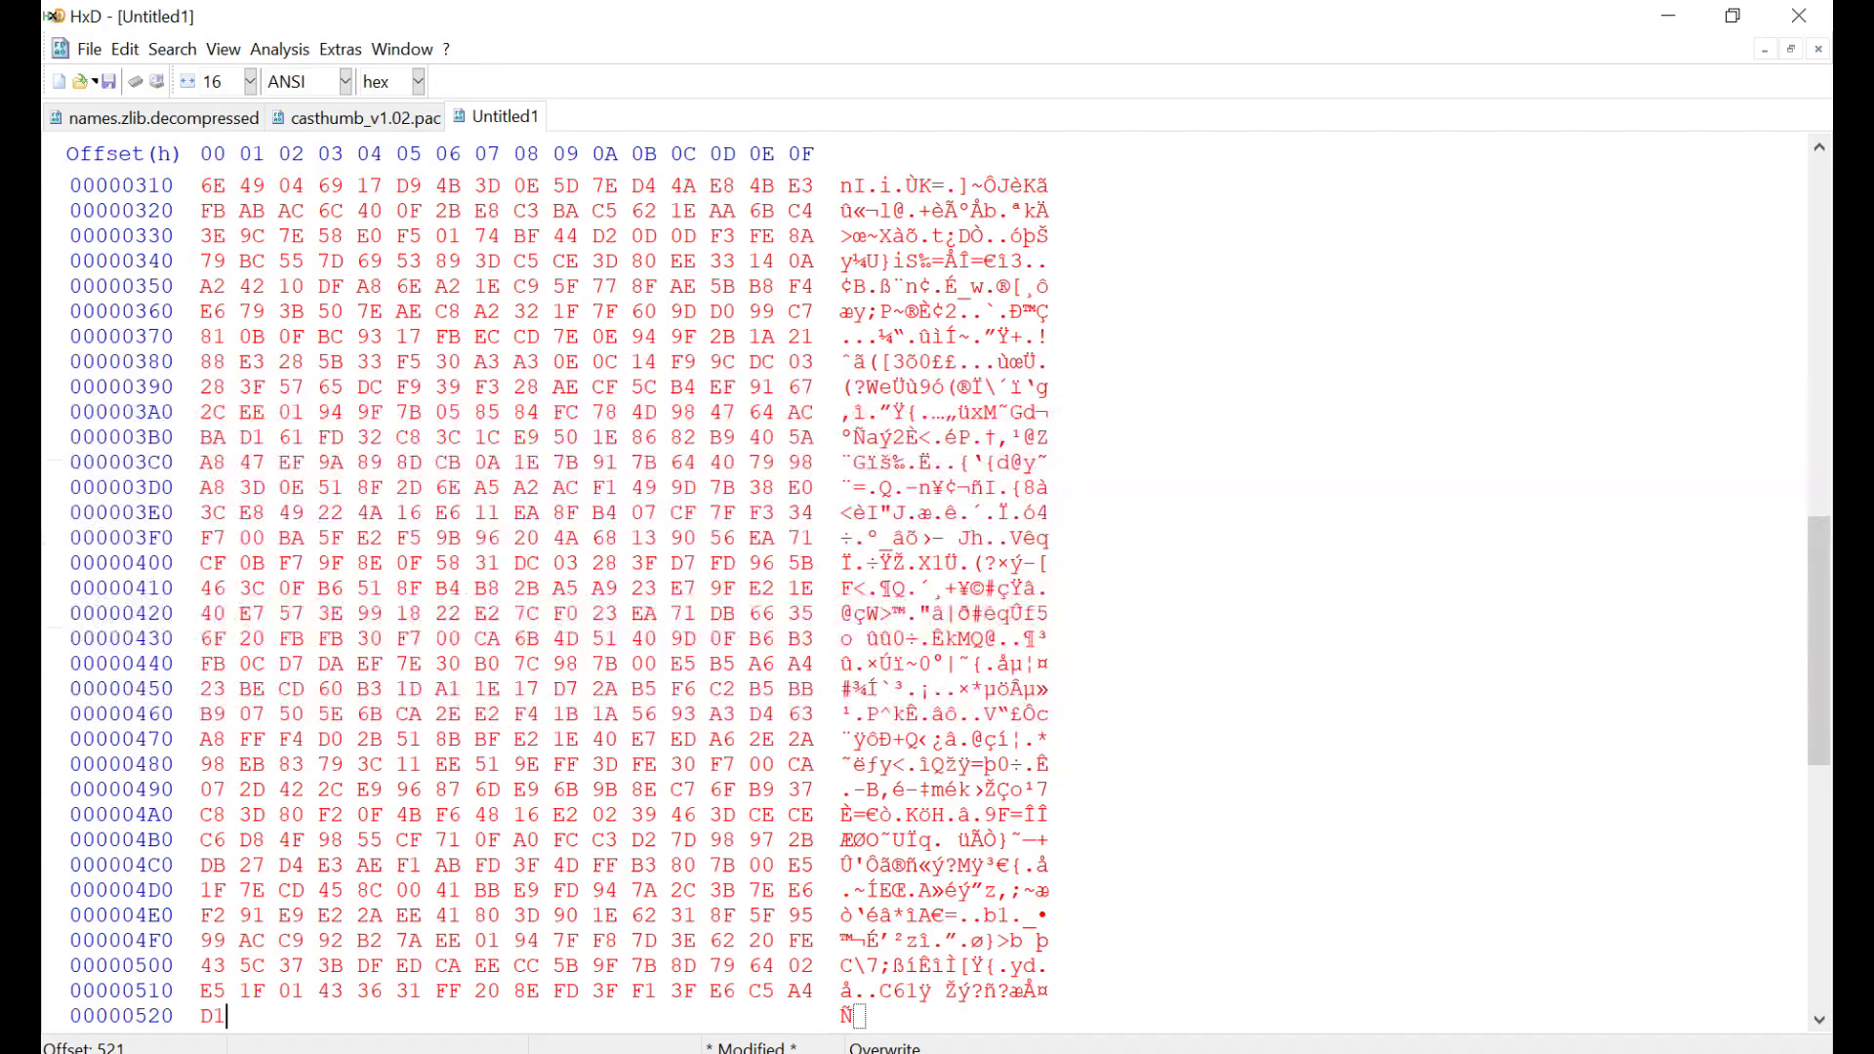
pyautogui.click(61, 119)
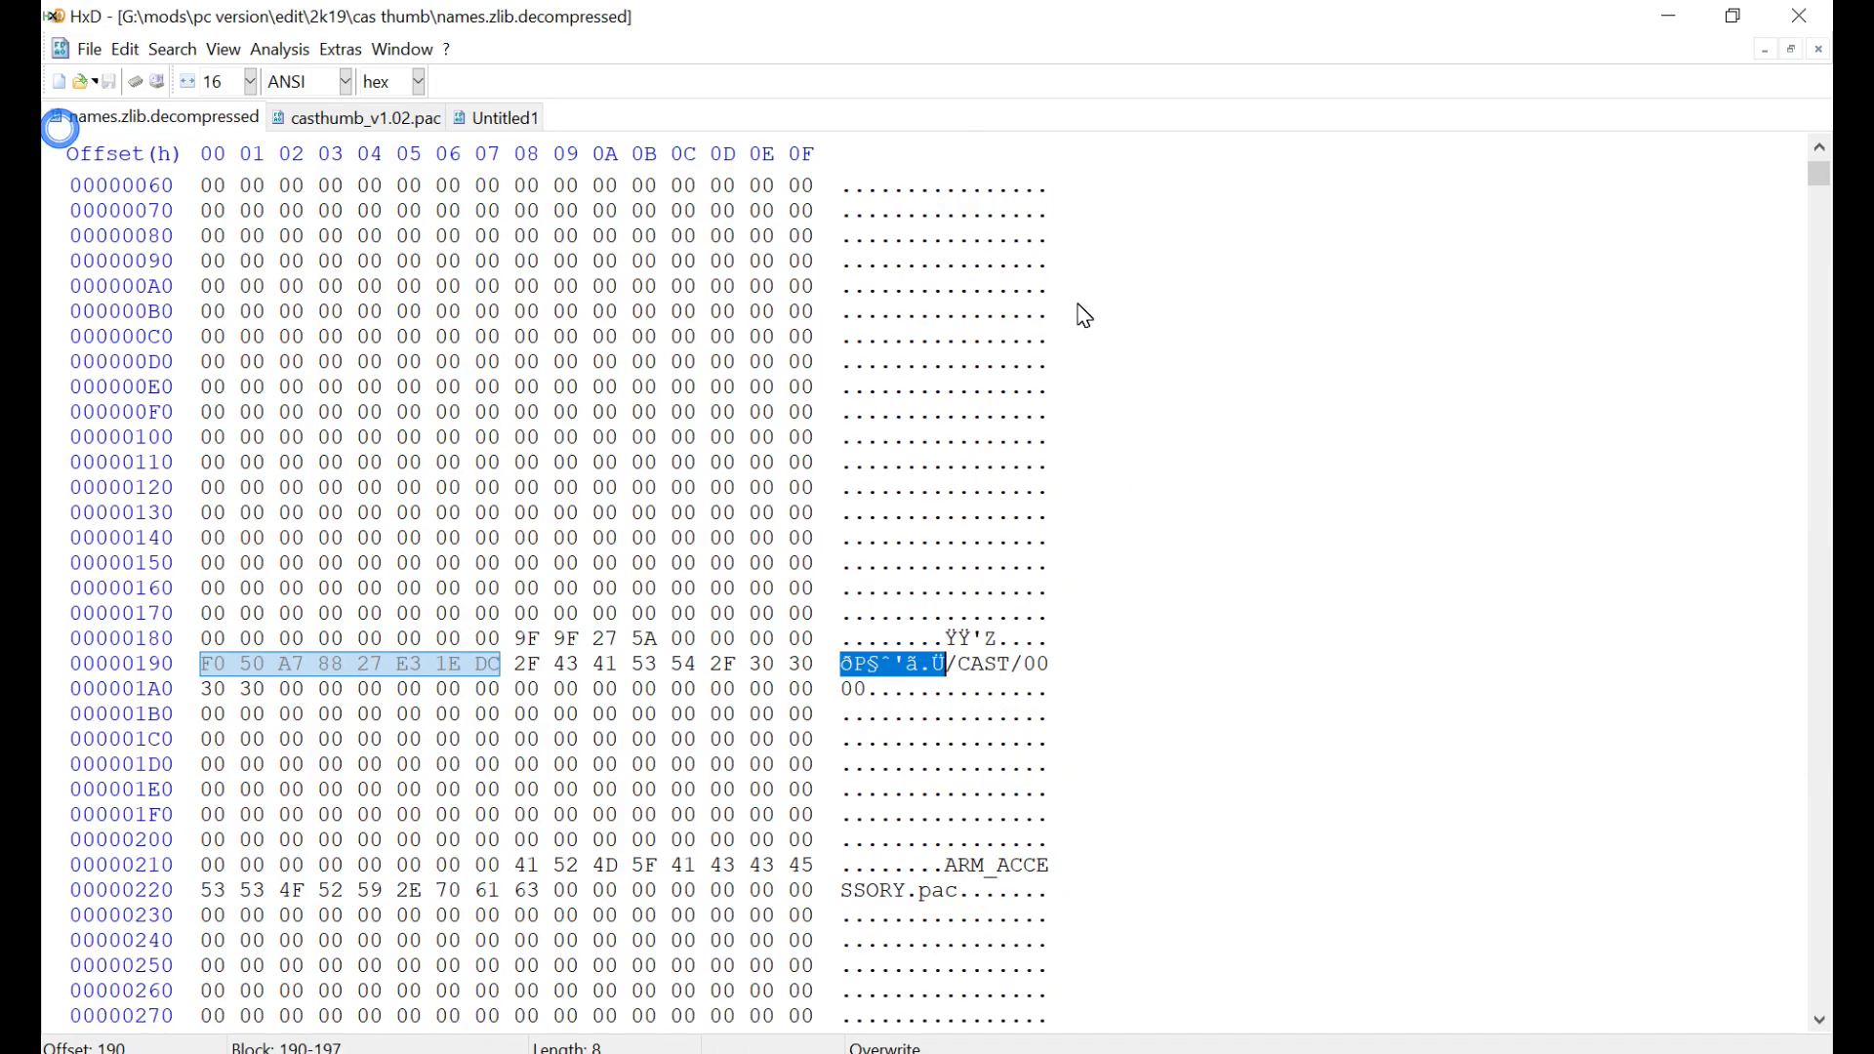
# Step: Select the ARM_ACCESSORY.pac name in the decompressed name table, followed by its eight hash bytes at offset 190
pyautogui.scroll(2, 1038, 330)
pyautogui.scroll(-2, 1038, 329)
pyautogui.scroll(2, 1038, 330)
pyautogui.scroll(-2, 1037, 329)
pyautogui.scroll(-2, 941, 586)
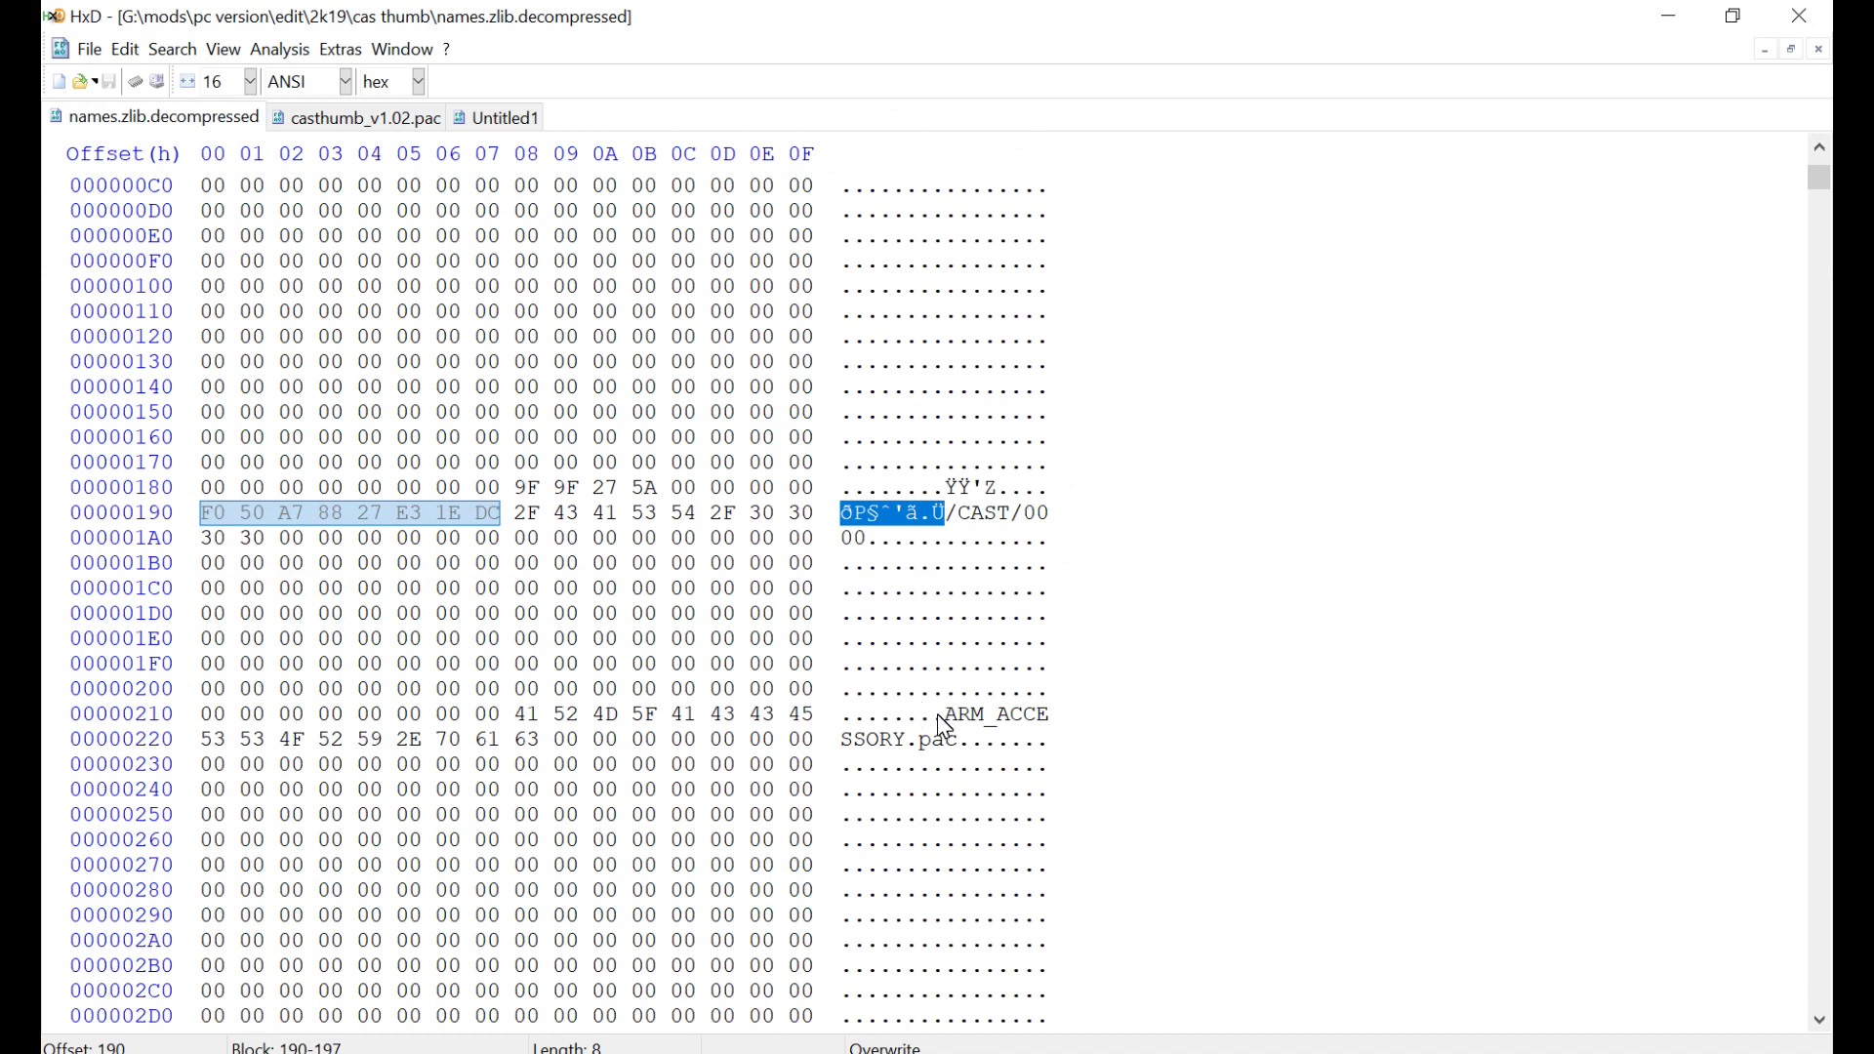
pyautogui.moveTo(946, 713); pyautogui.dragTo(961, 739)
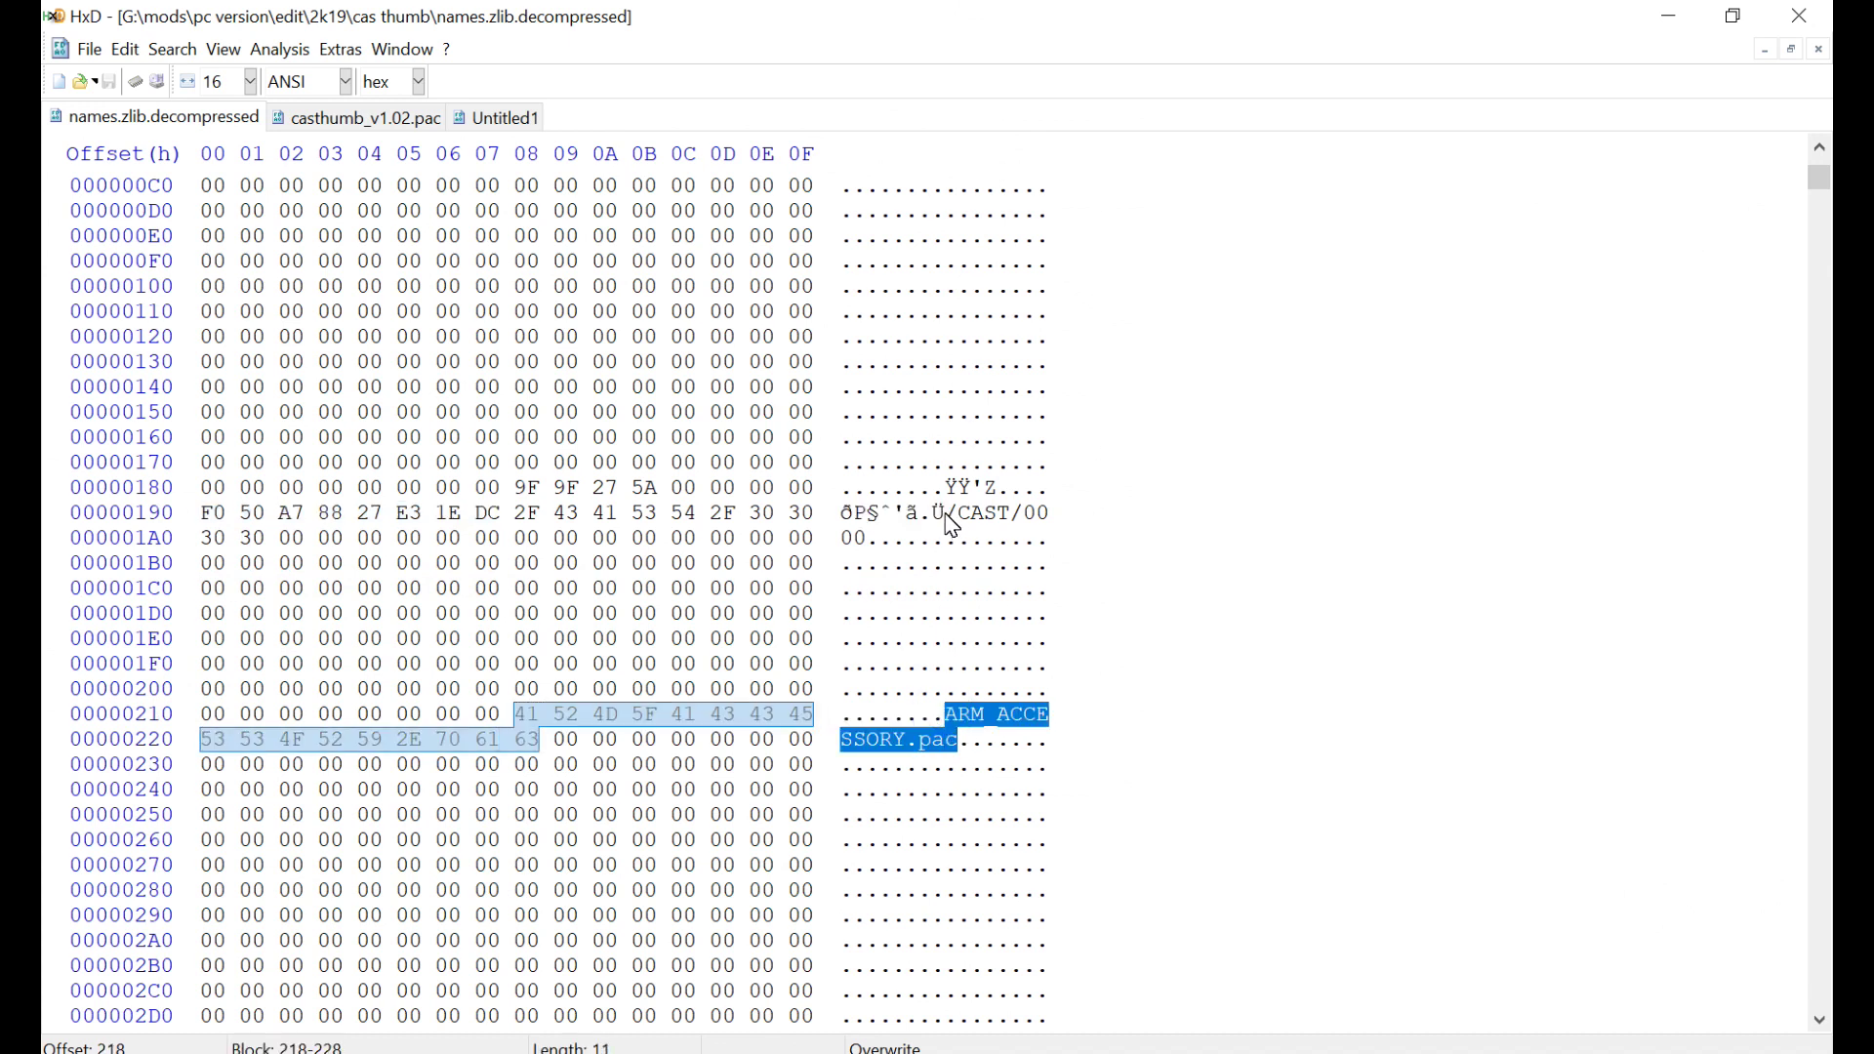
pyautogui.moveTo(947, 512); pyautogui.dragTo(842, 513)
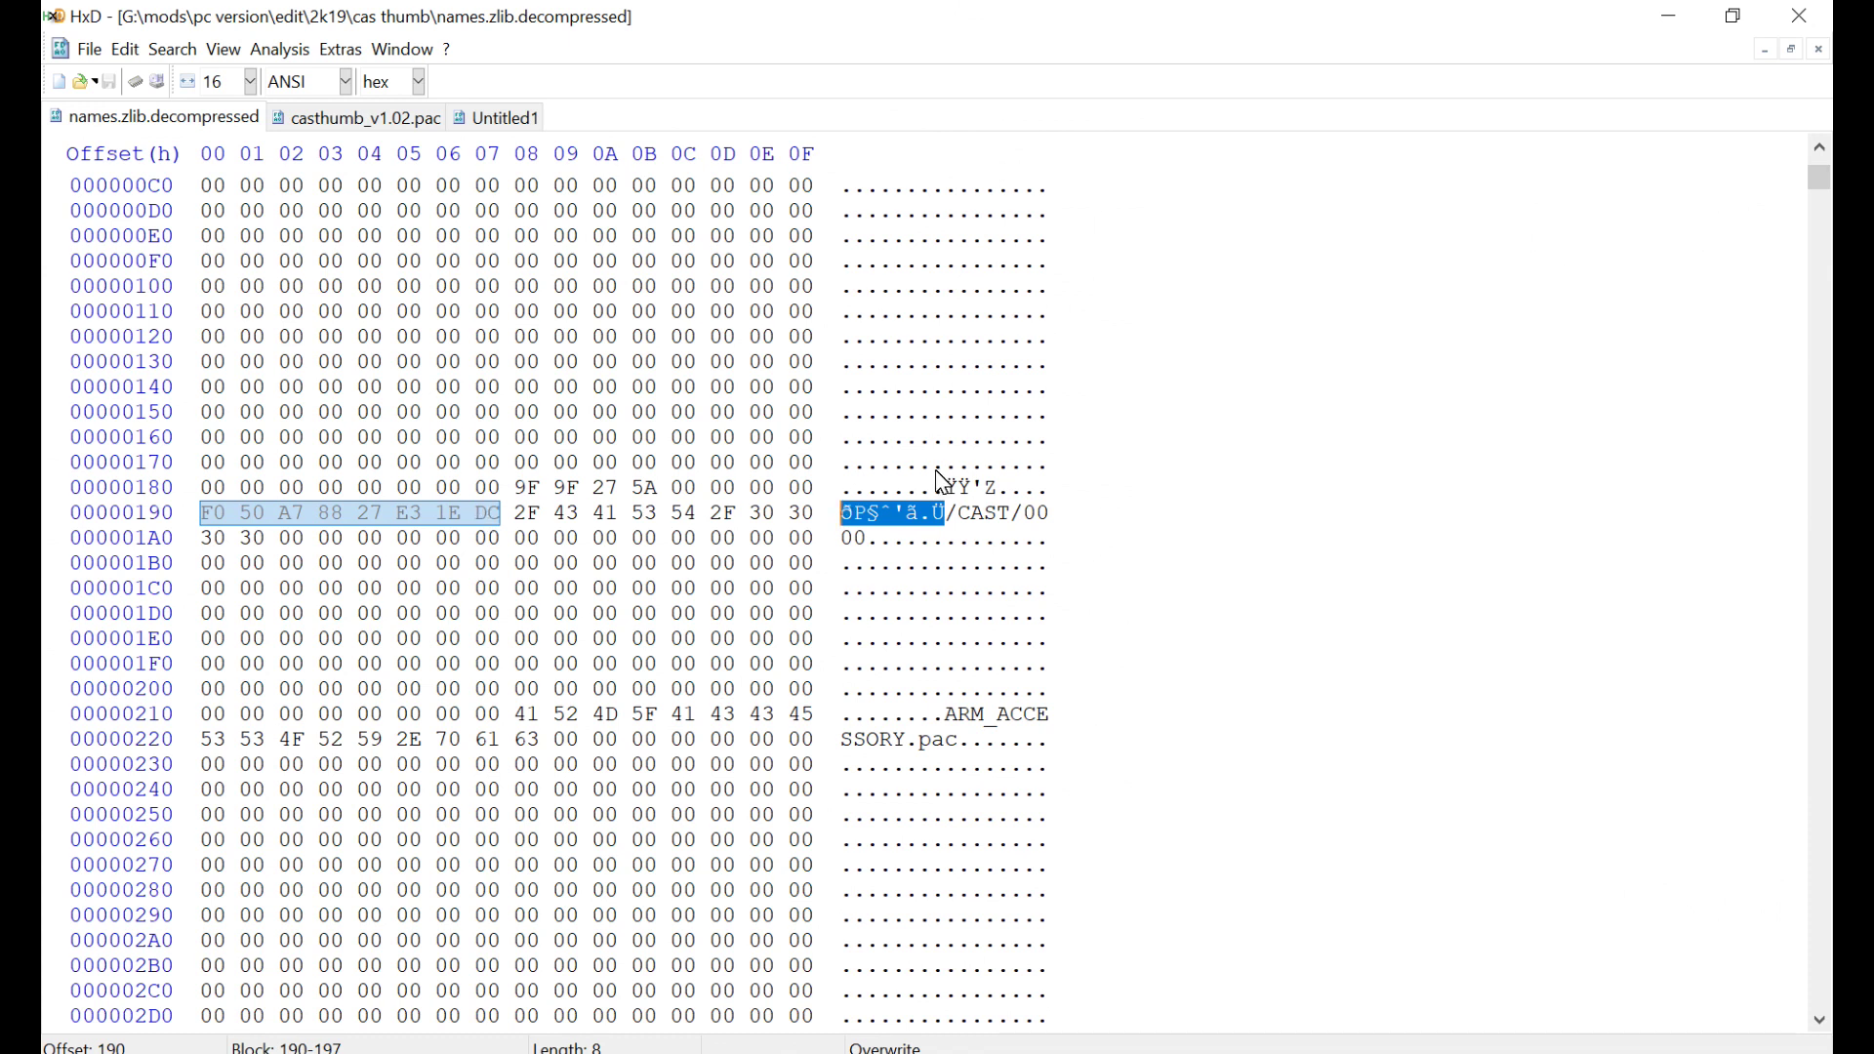
# Step: Compare the hash bytes at offset 190 with the first file name in X-Packer, reselecting the hash and the ARM_ACCESSORY.pac name in HxD
pyautogui.hotkey('alt', 'Tab')
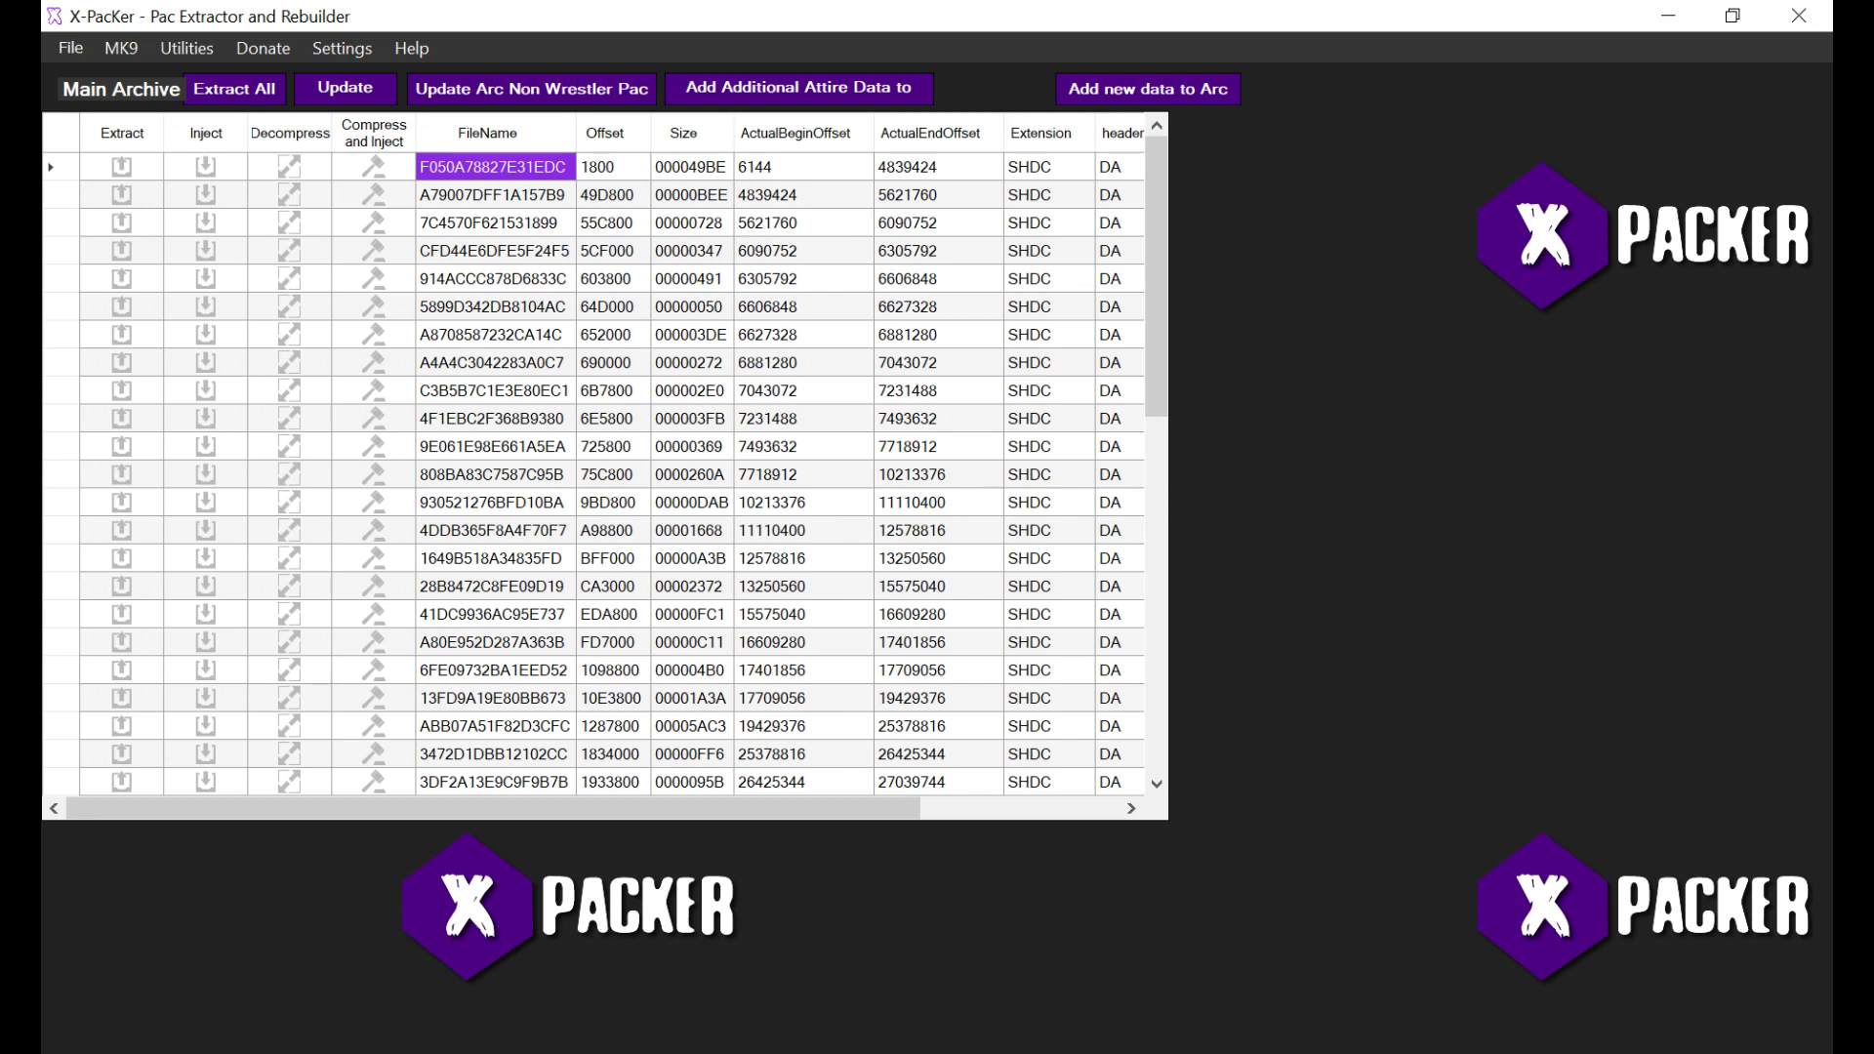
pyautogui.hotkey('alt', 'Tab')
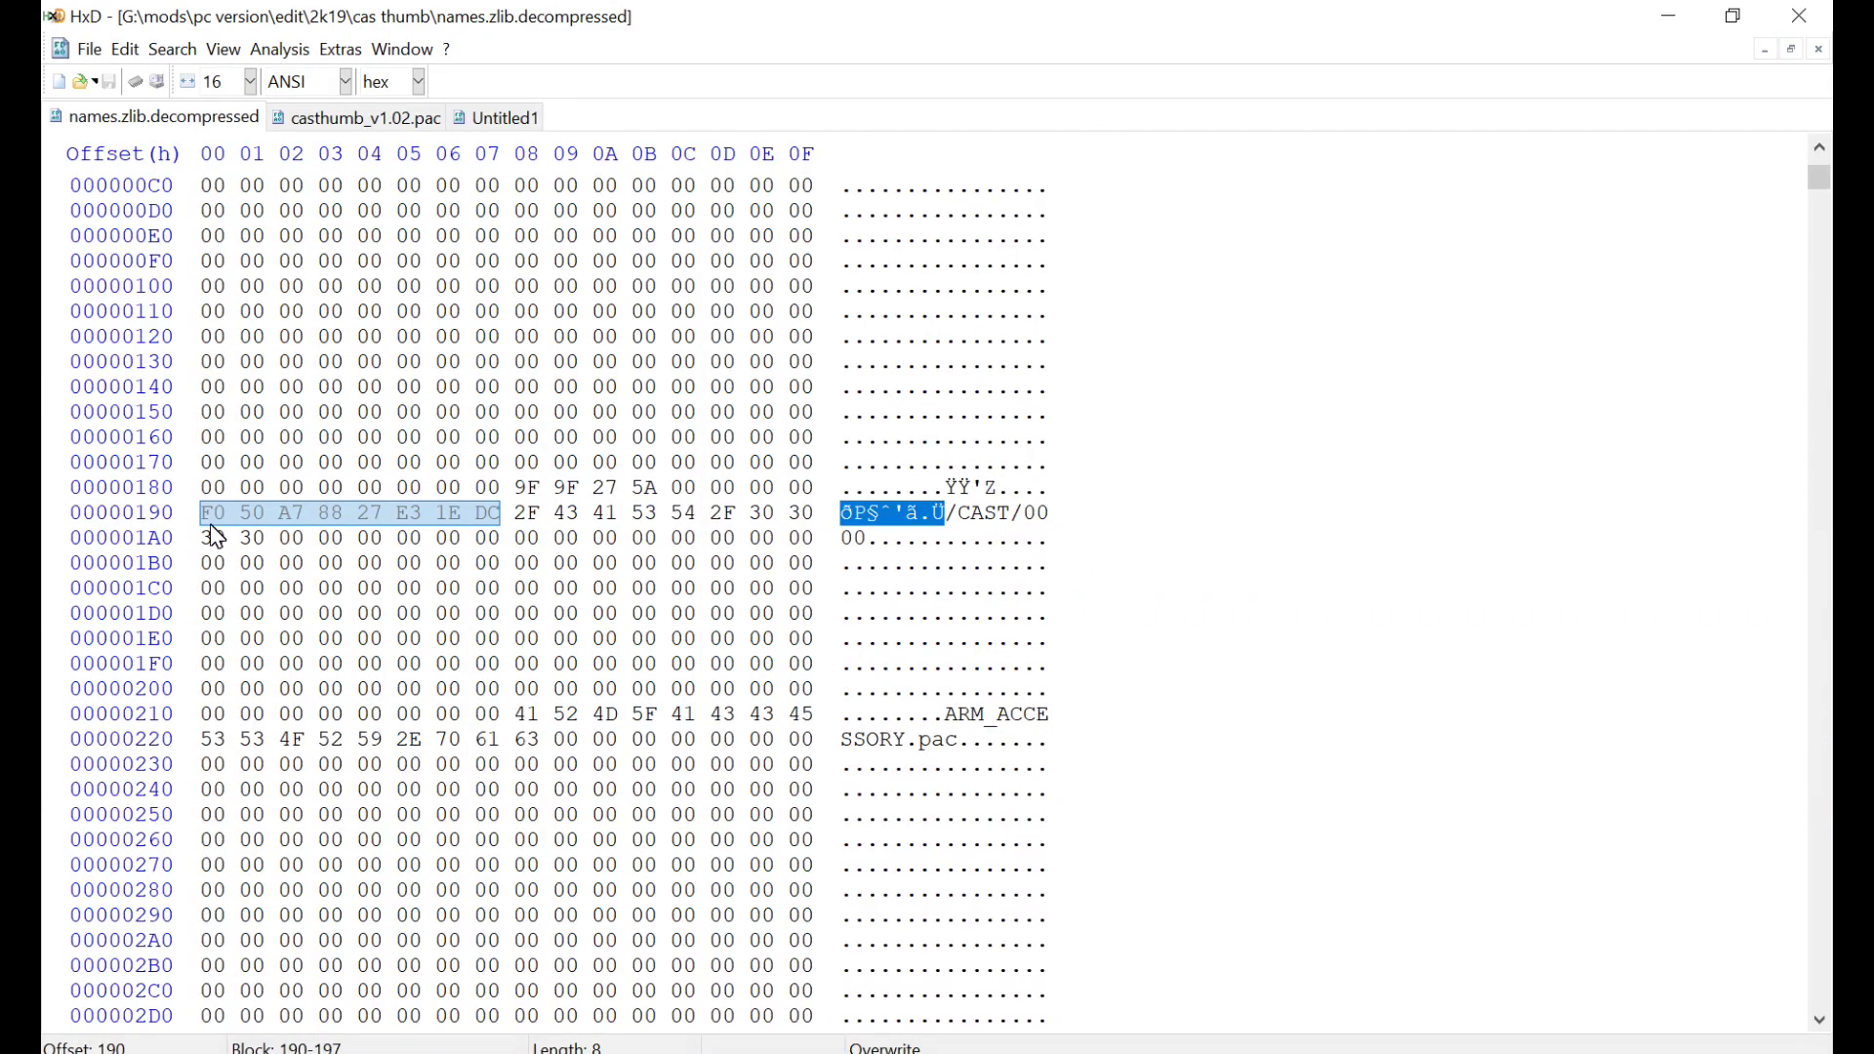
pyautogui.moveTo(204, 517); pyautogui.dragTo(507, 515)
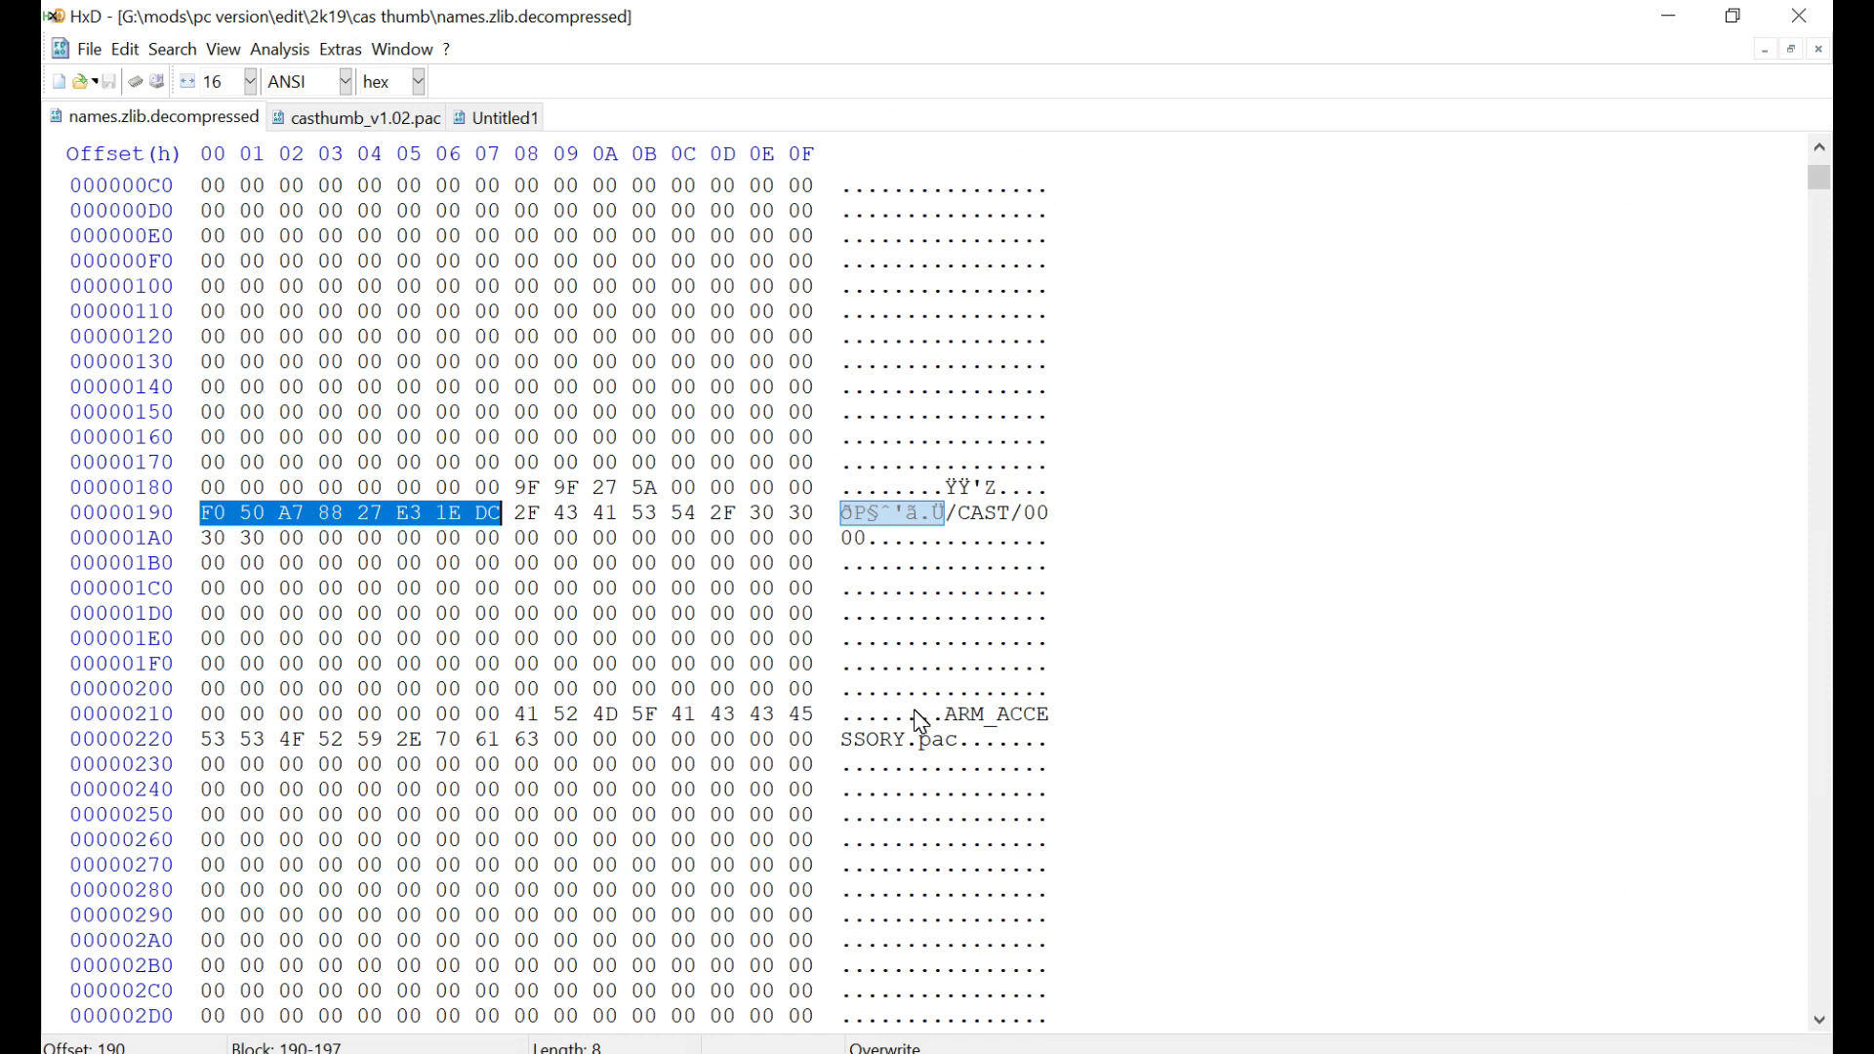
pyautogui.moveTo(945, 716); pyautogui.dragTo(955, 752)
# Step: Examine the hashes and pac names of the BELT and BODY_HAIR_ARM entries in the name table
pyautogui.scroll(-9, 955, 755)
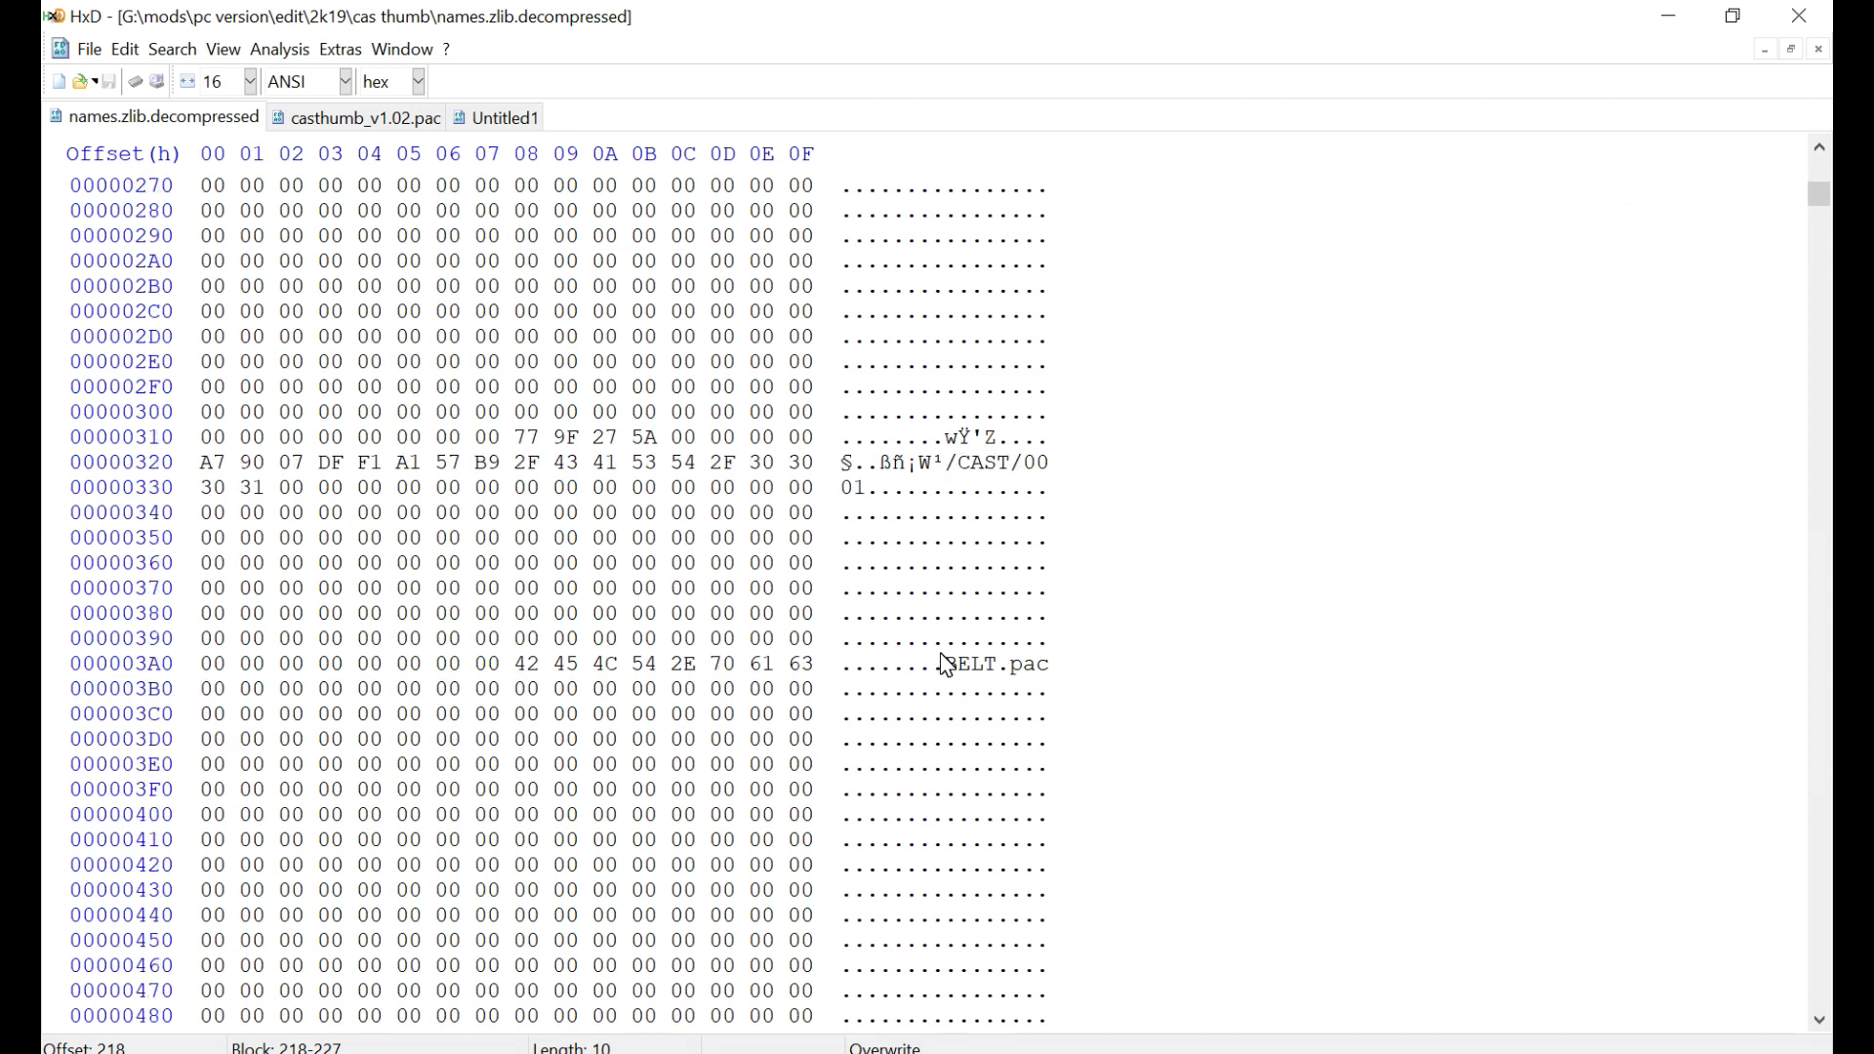
pyautogui.scroll(-7, 945, 662)
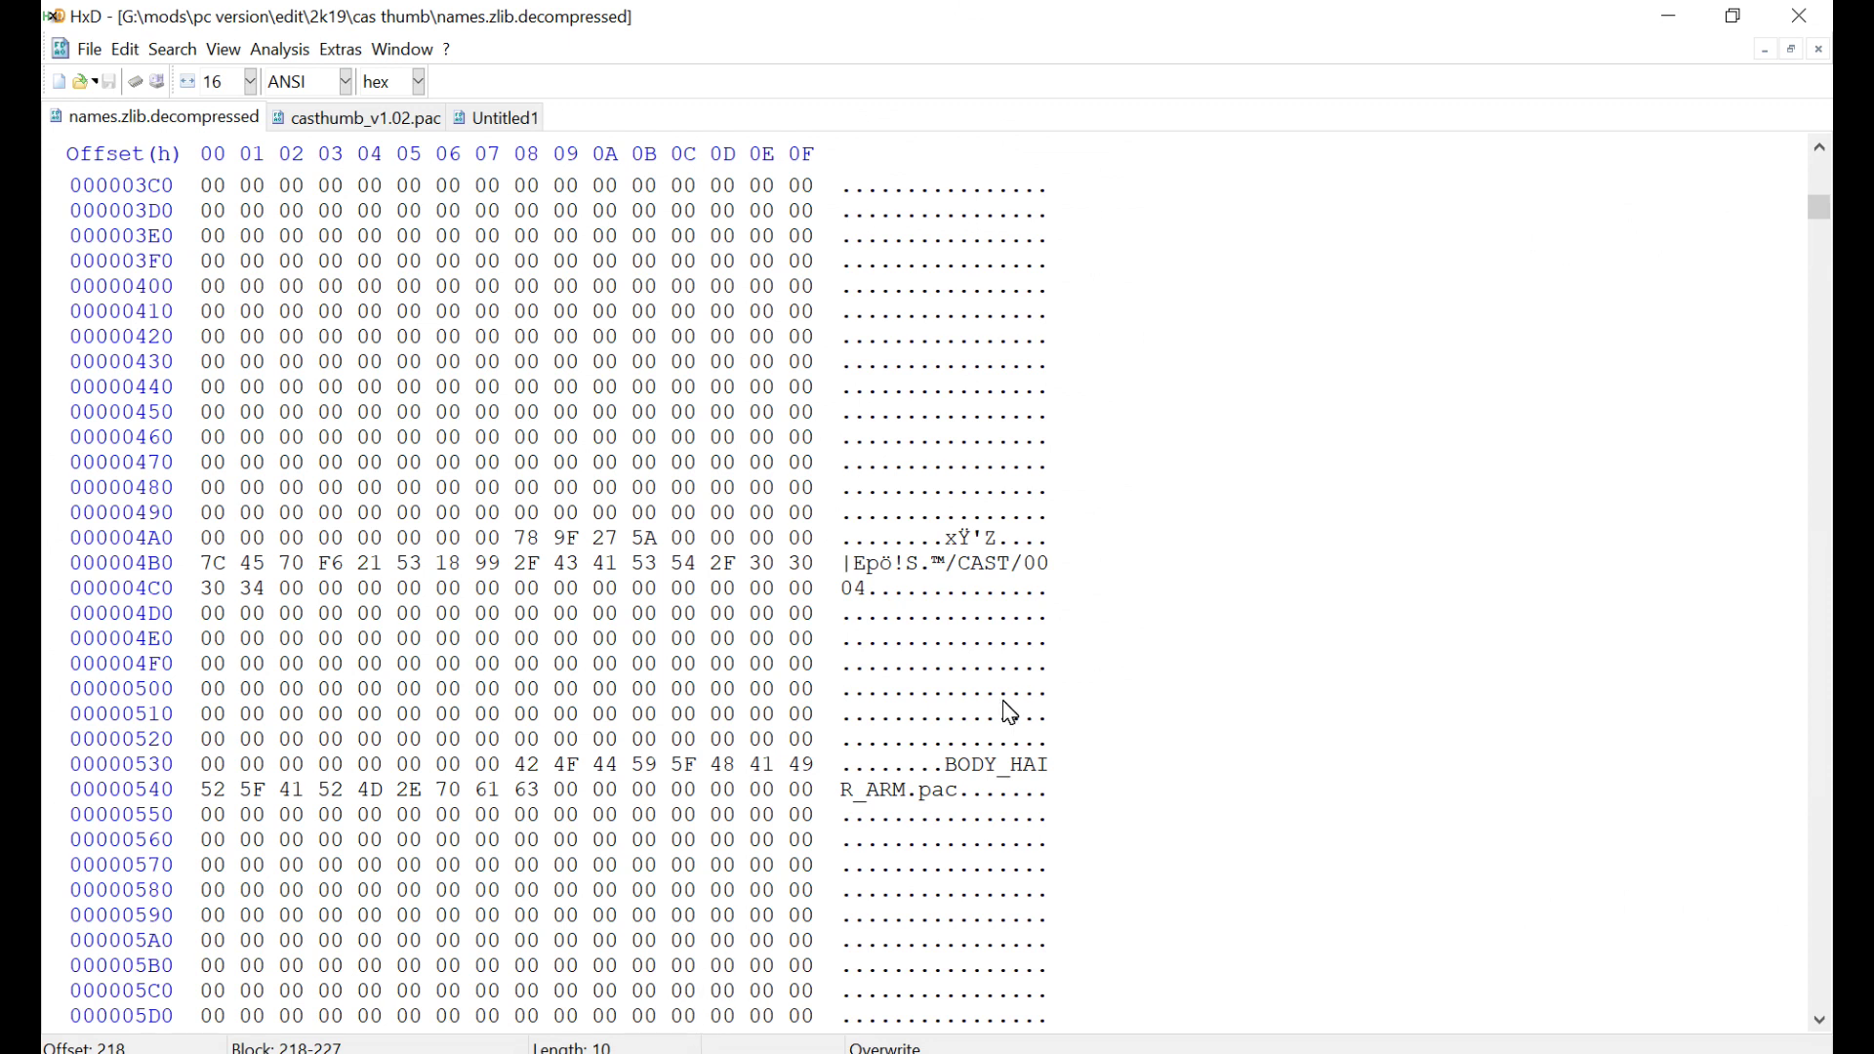
pyautogui.scroll(-2, 1011, 713)
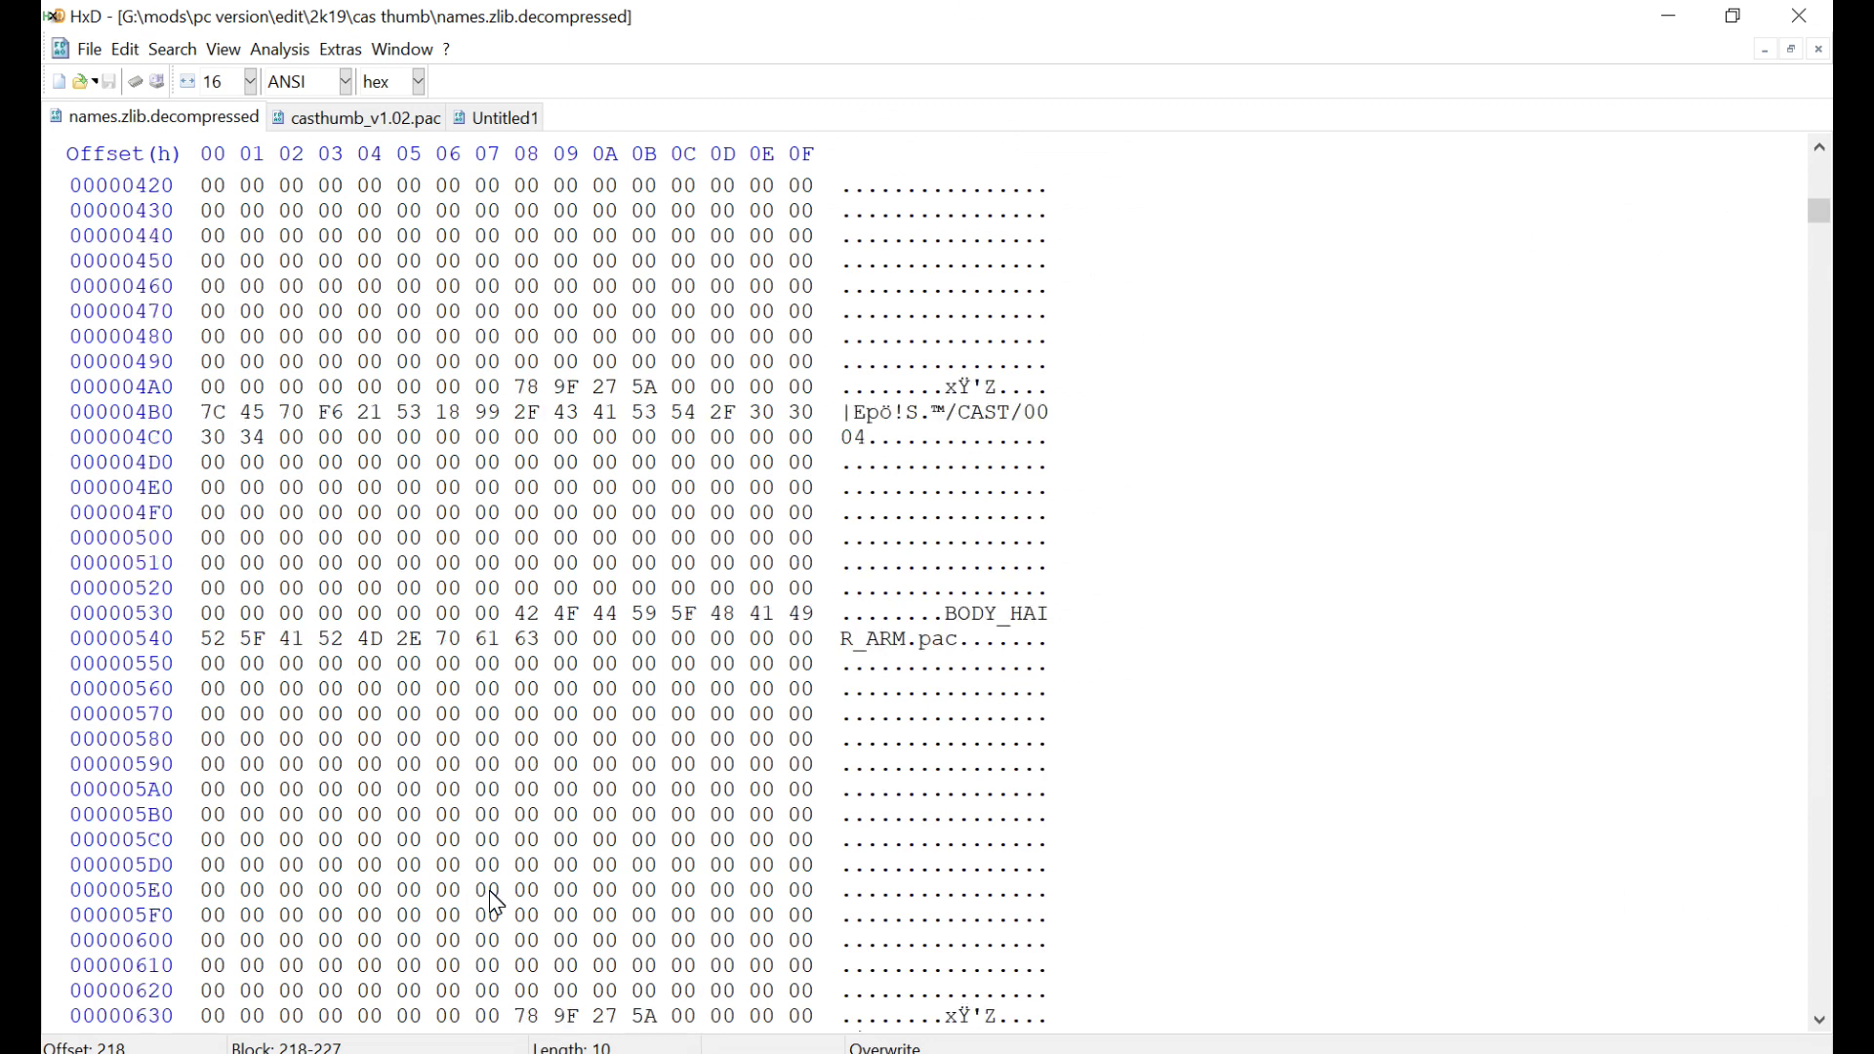
# Step: Switch to File Explorer and open the tights thumbnail folder inside cas thumb
pyautogui.hotkey('alt', 'Tab')
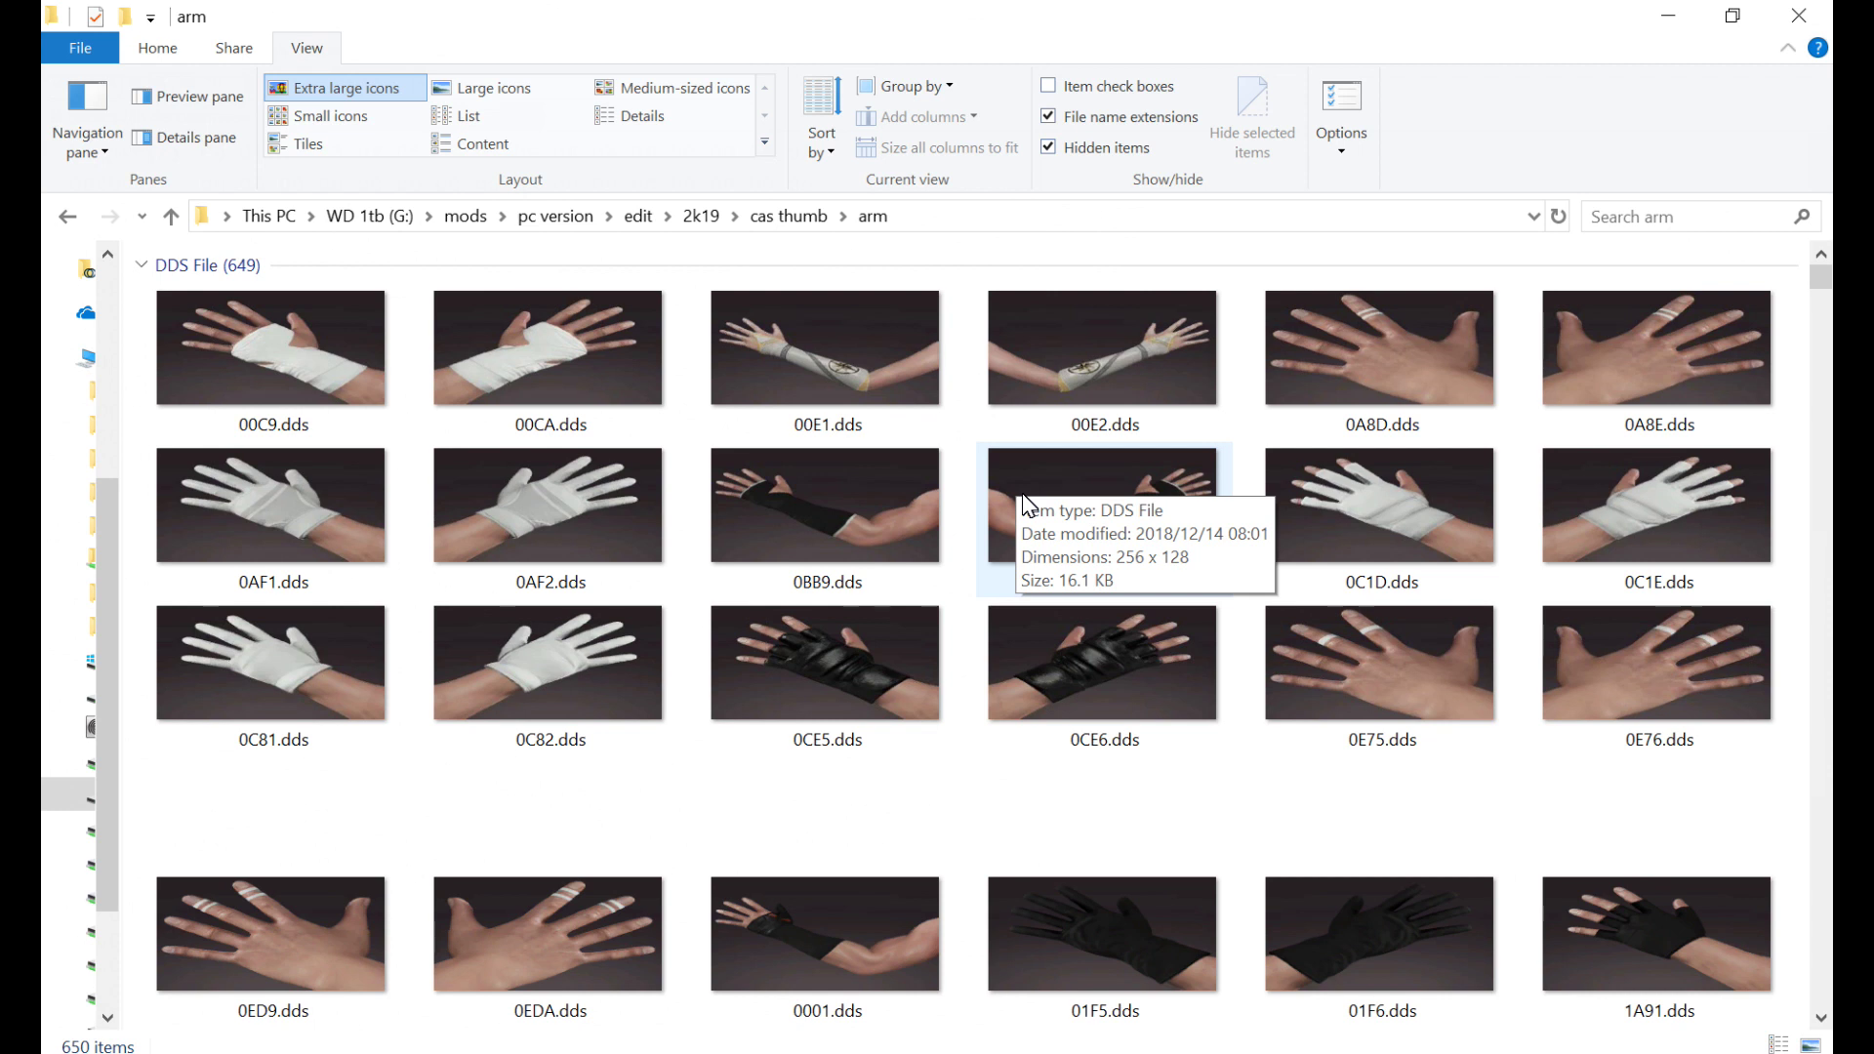
pyautogui.click(786, 216)
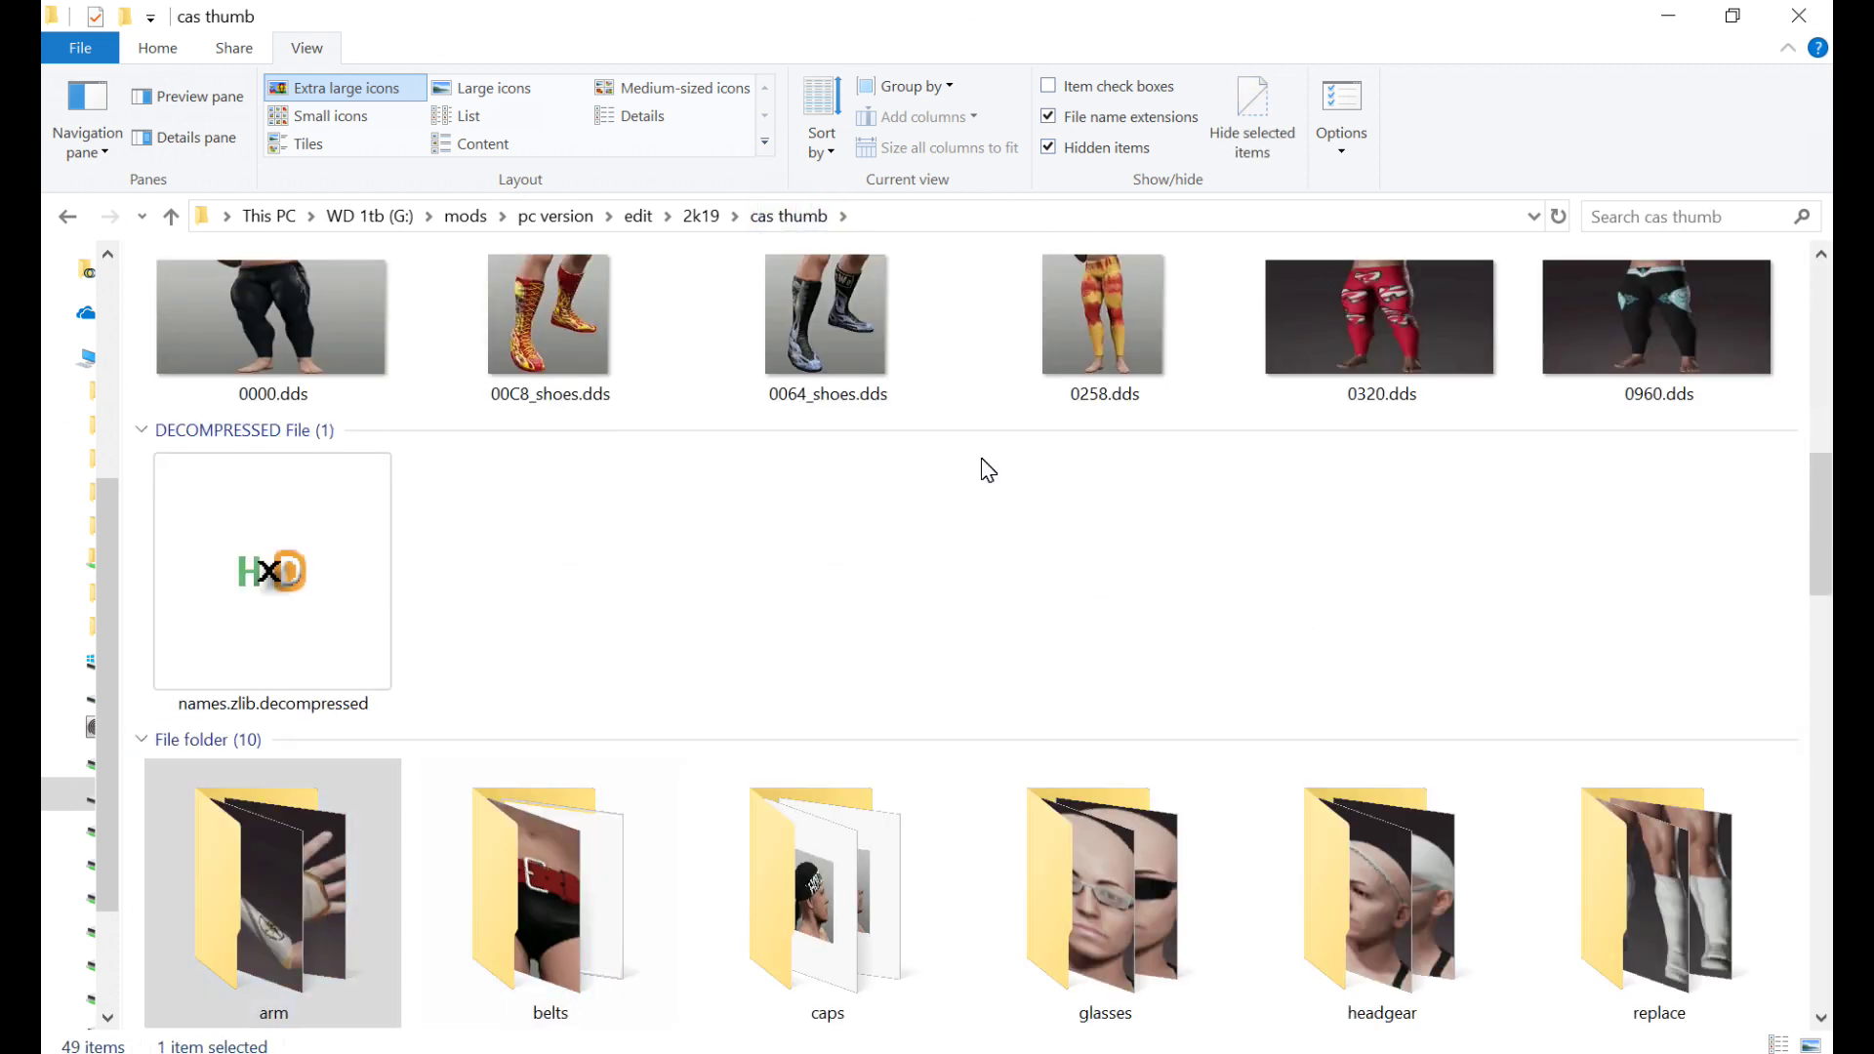
pyautogui.scroll(-3, 1012, 417)
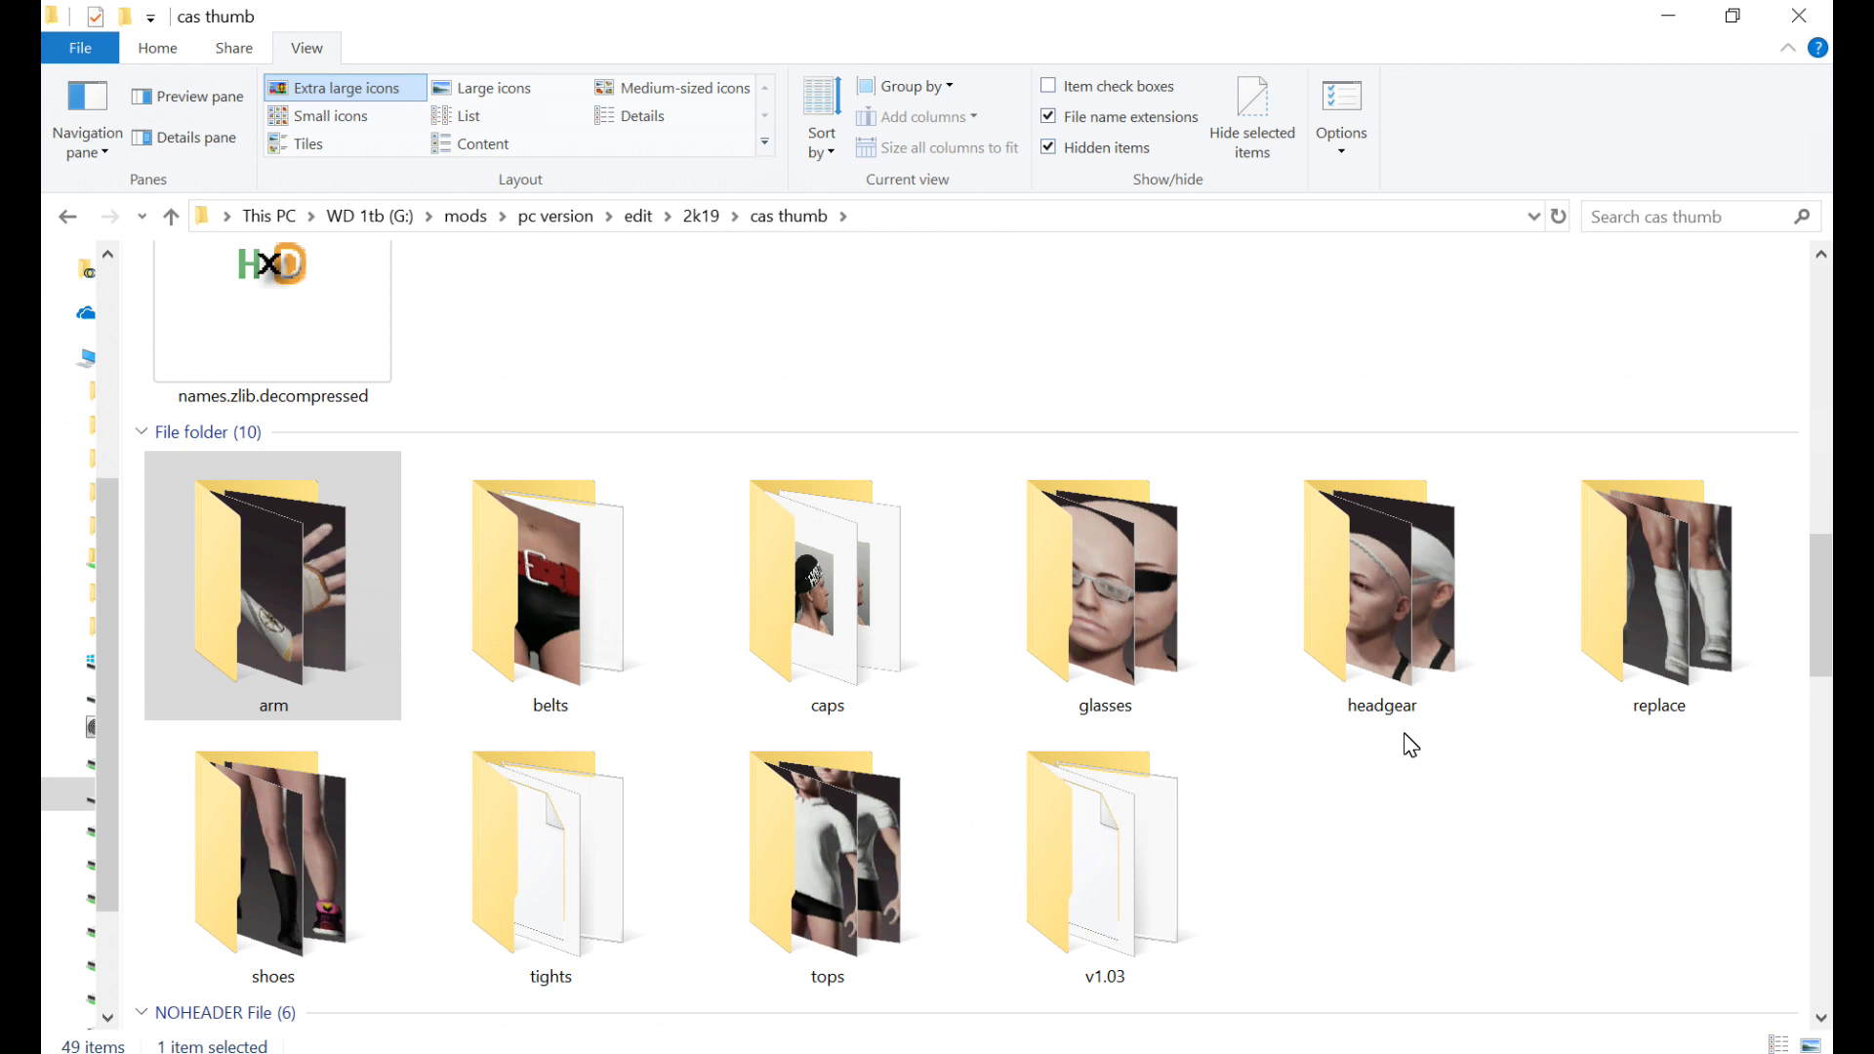
pyautogui.press('t')
pyautogui.press('Return')
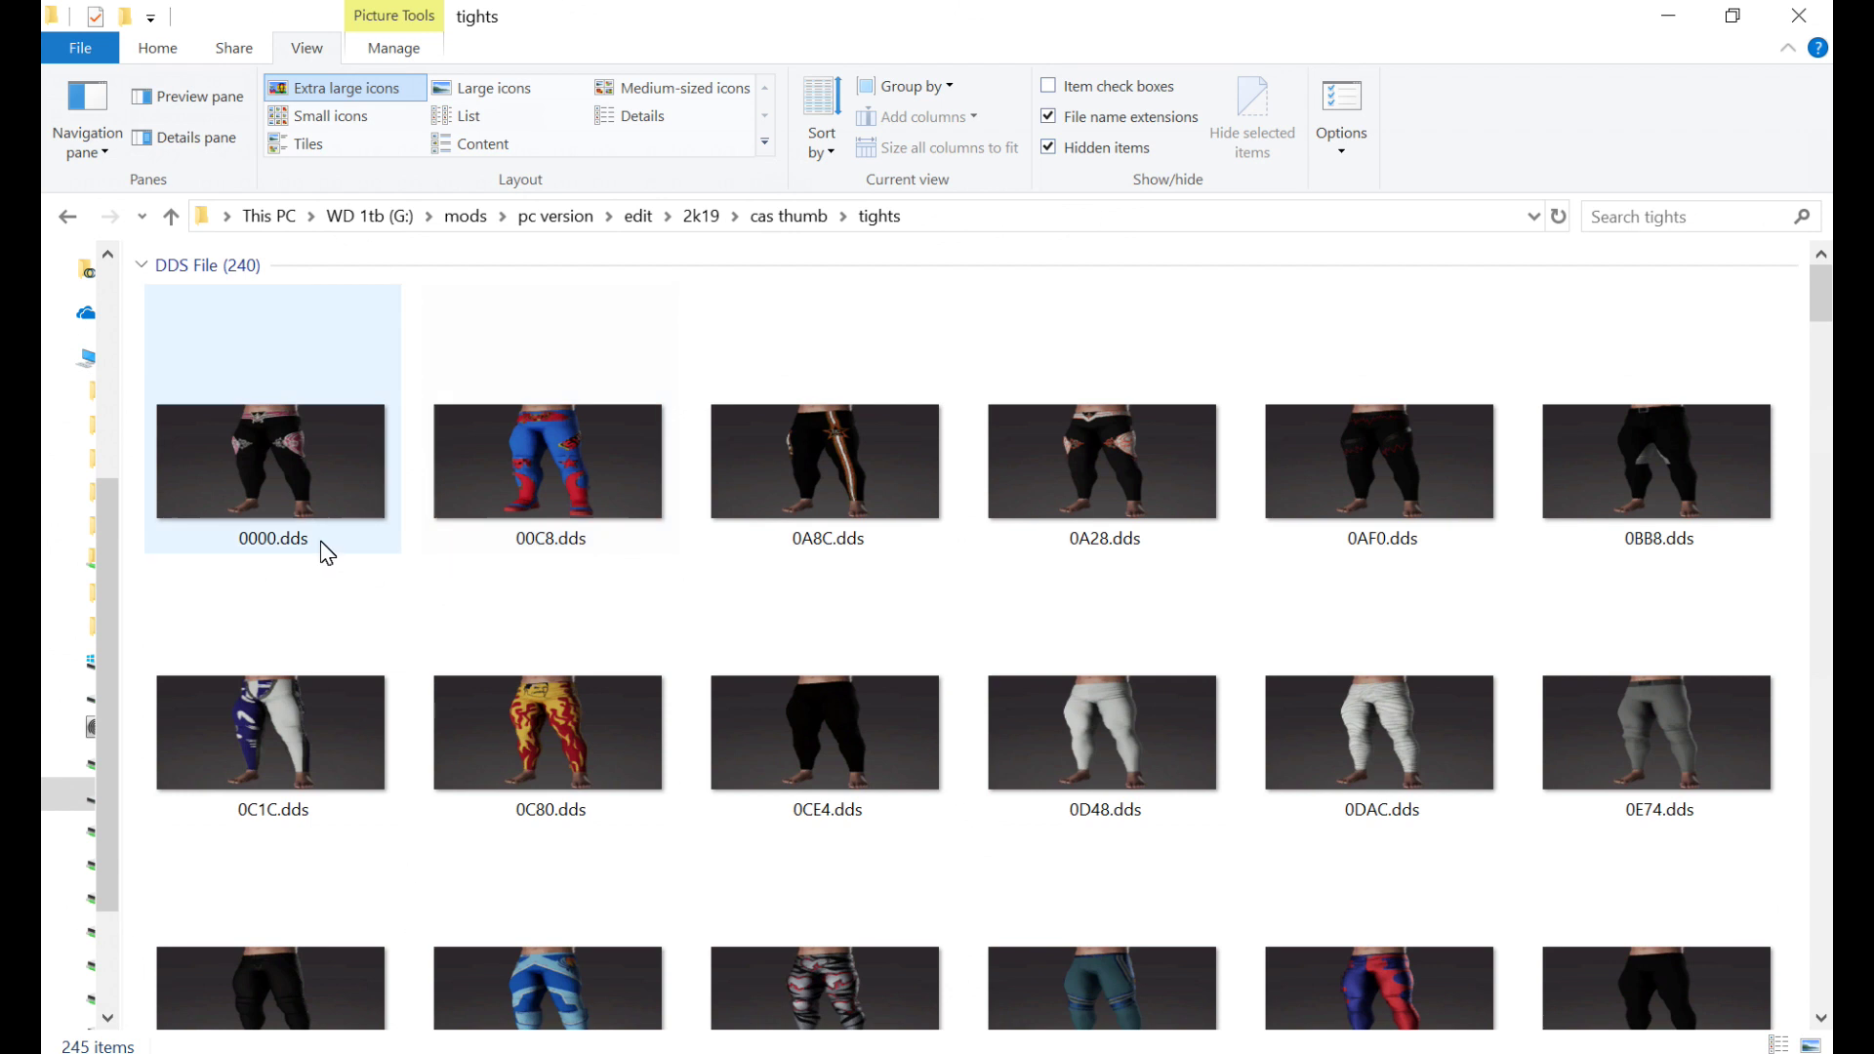
# Step: Select 00C8.dds, convert hex C8 to decimal in the programmer Calculator, and divide it by 100
pyautogui.click(249, 548)
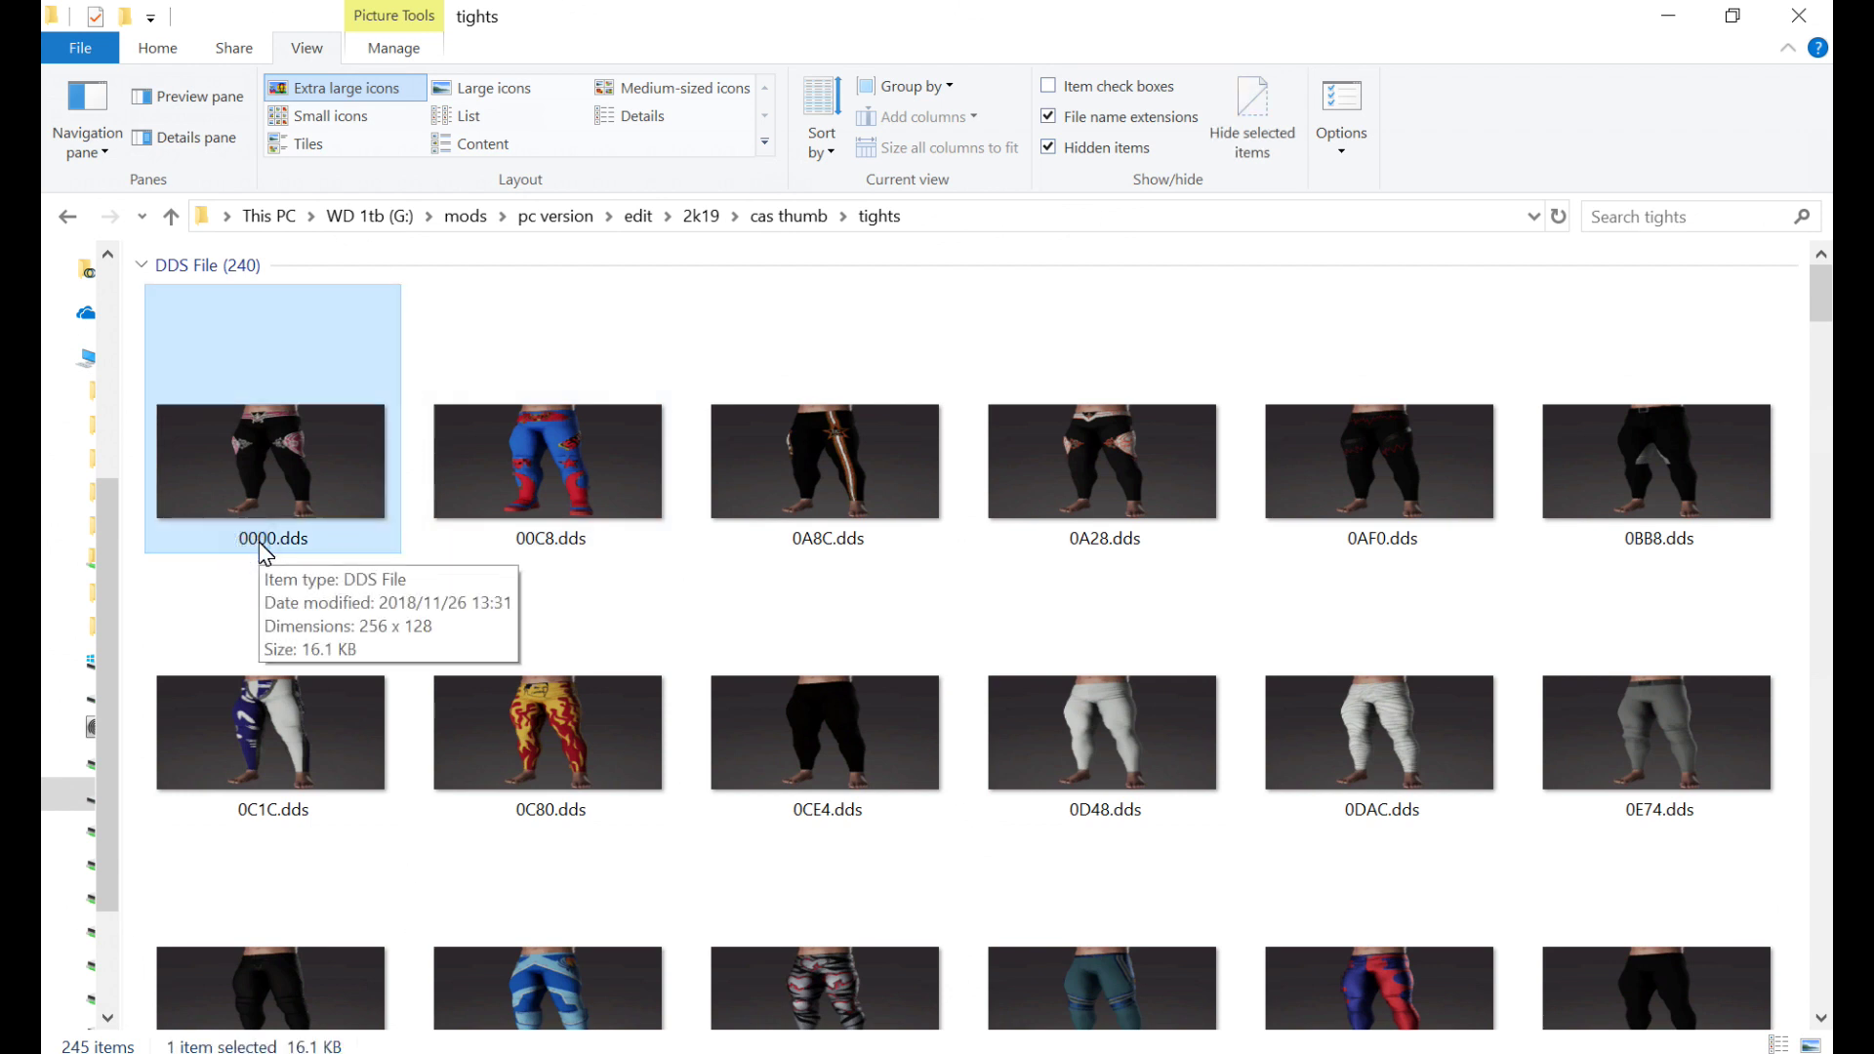
pyautogui.click(552, 543)
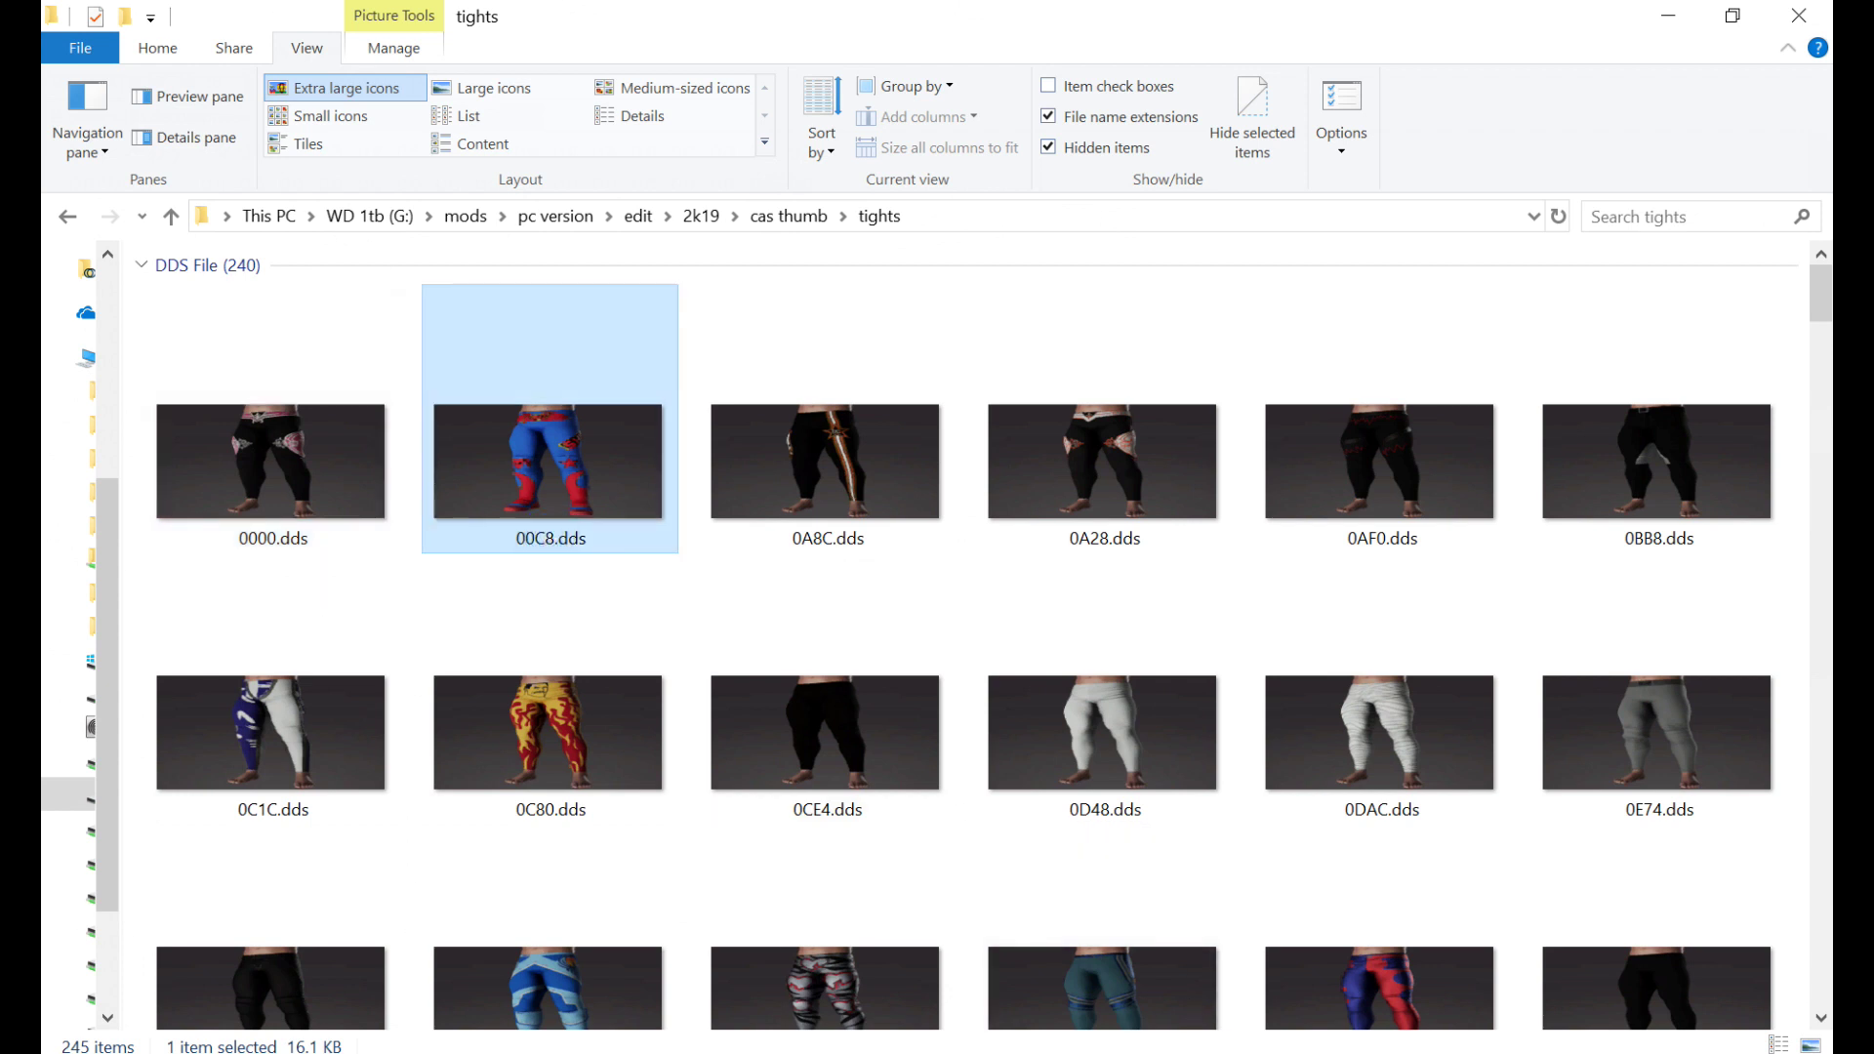
pyautogui.press('XF86Calculator')
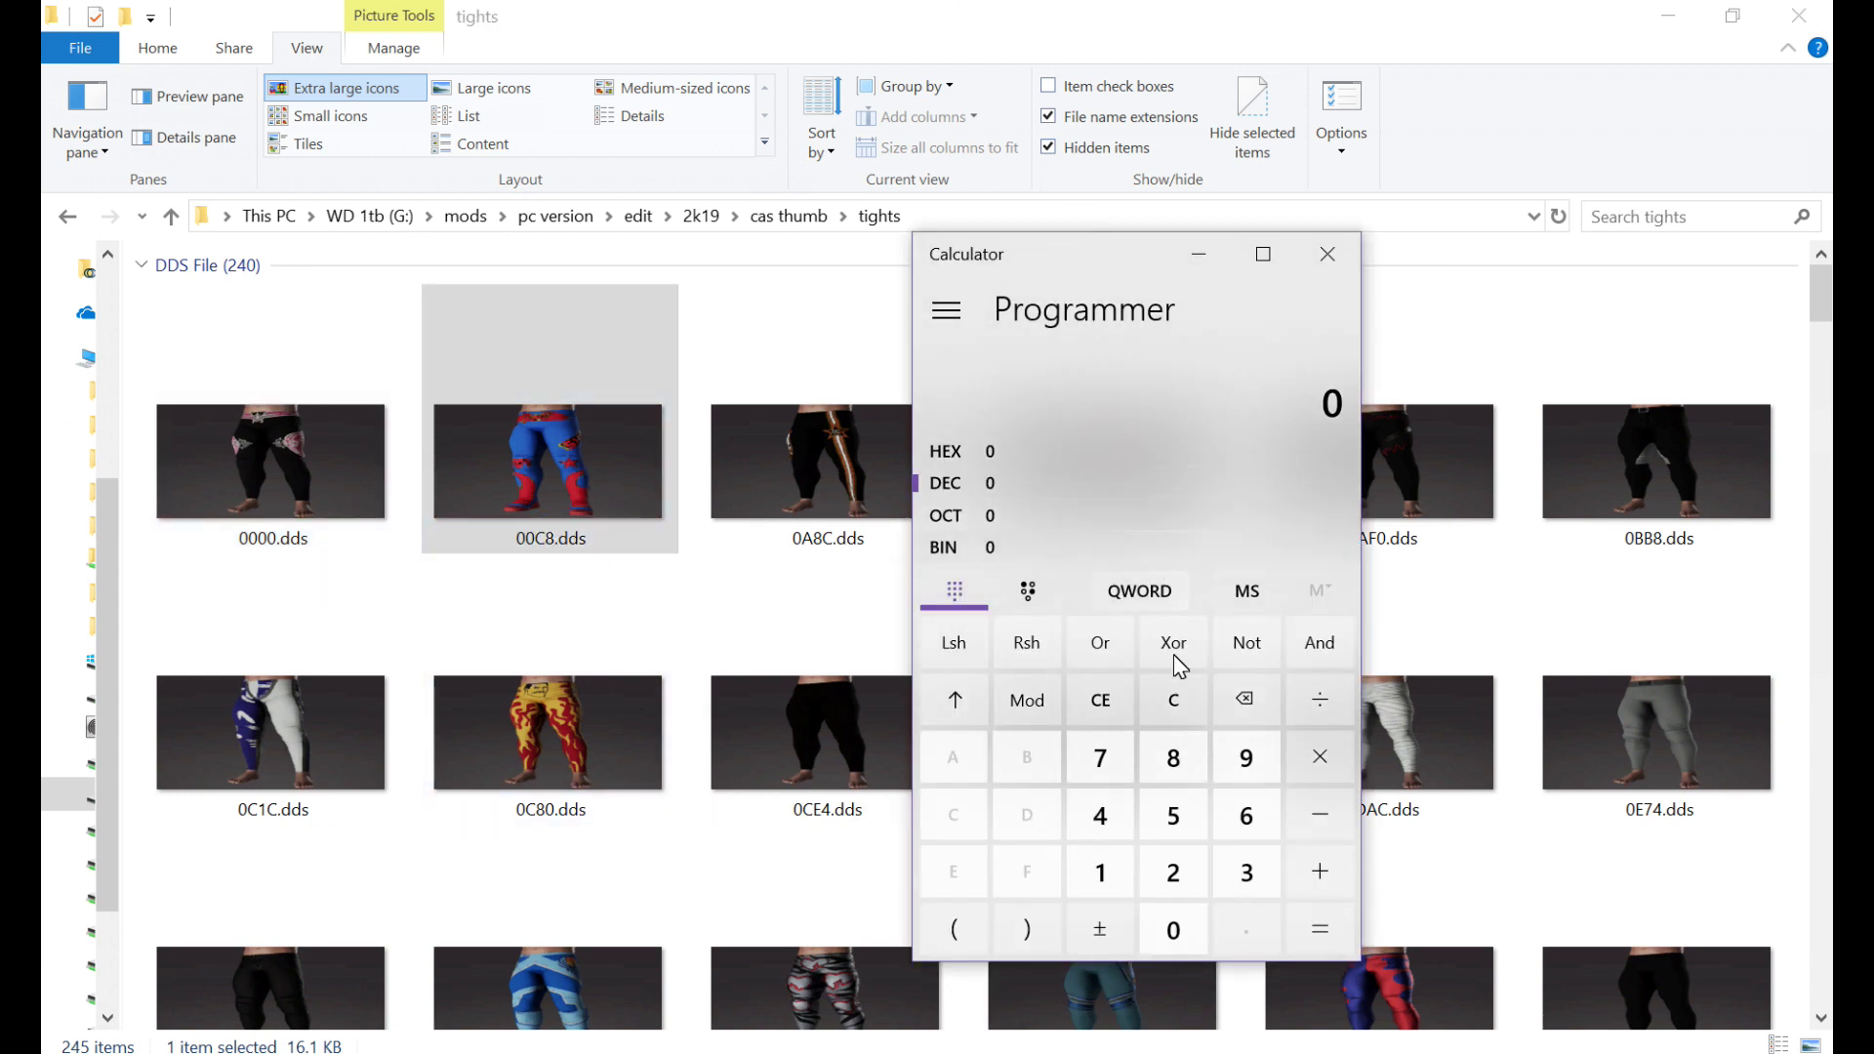
pyautogui.click(1112, 449)
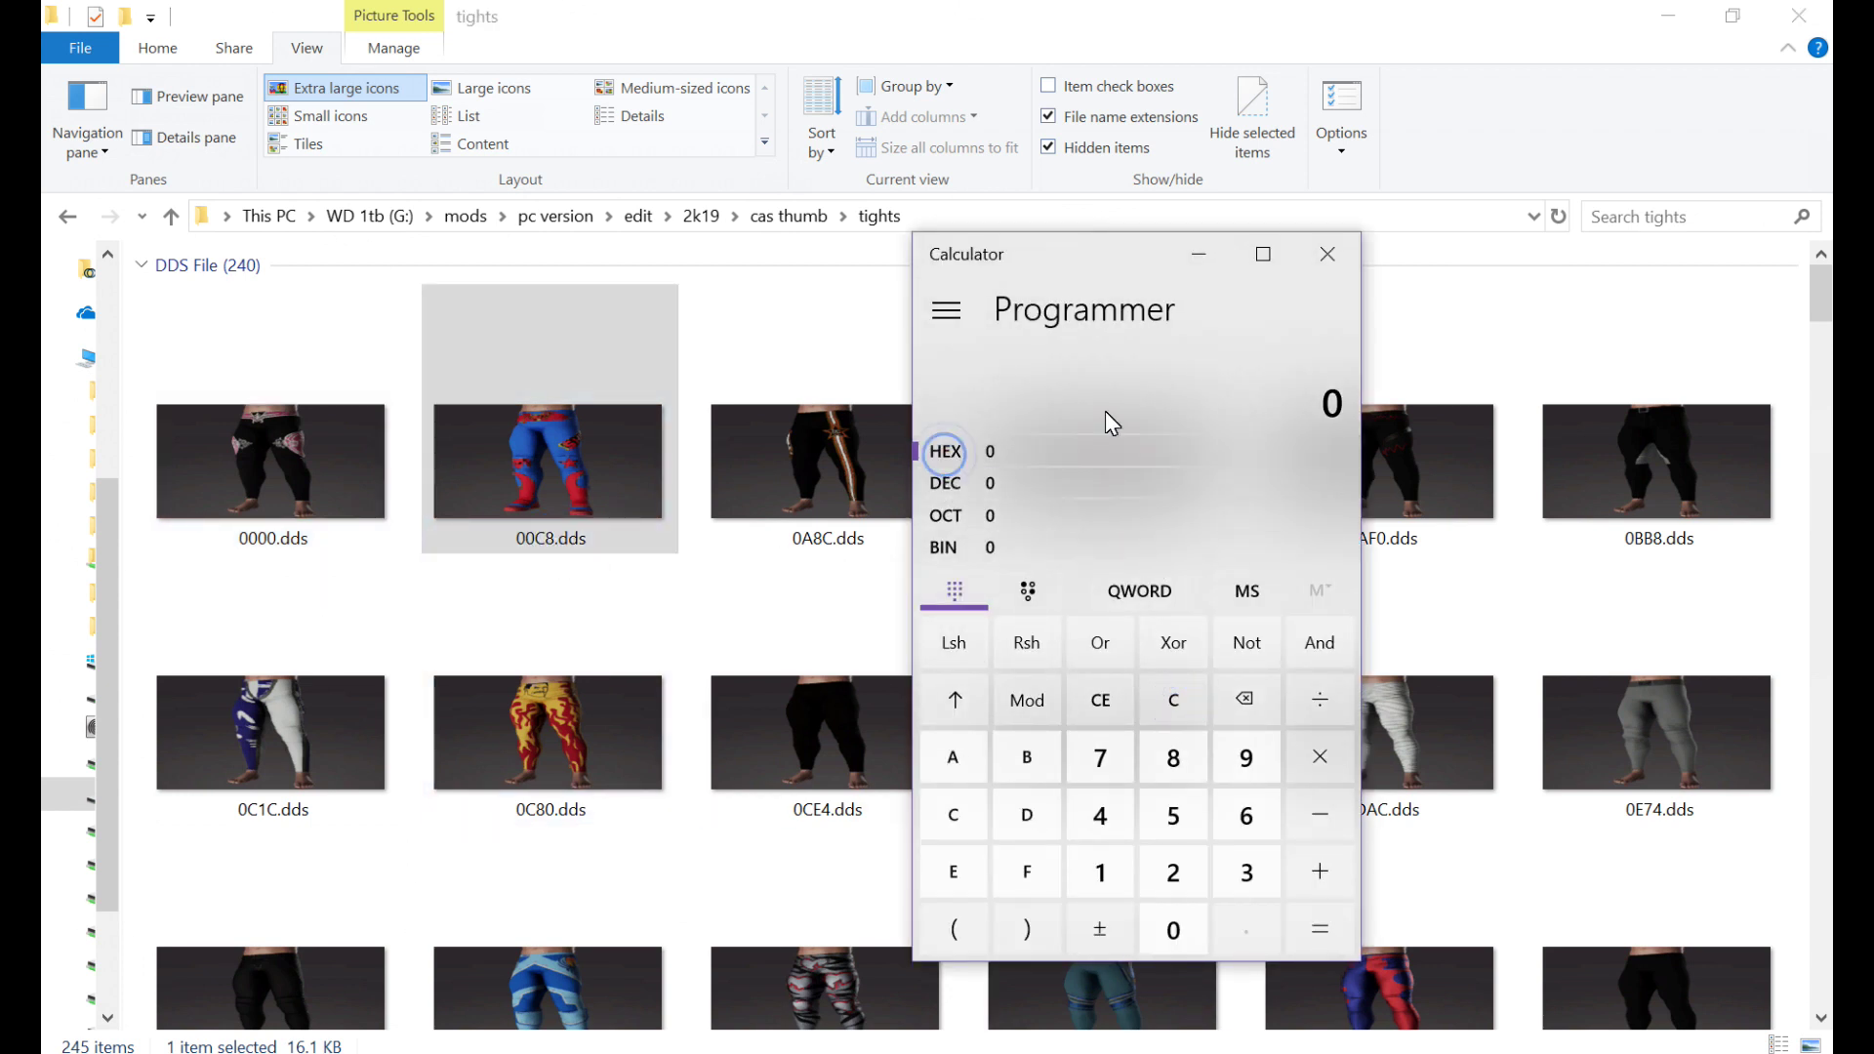
pyautogui.write('0c8')
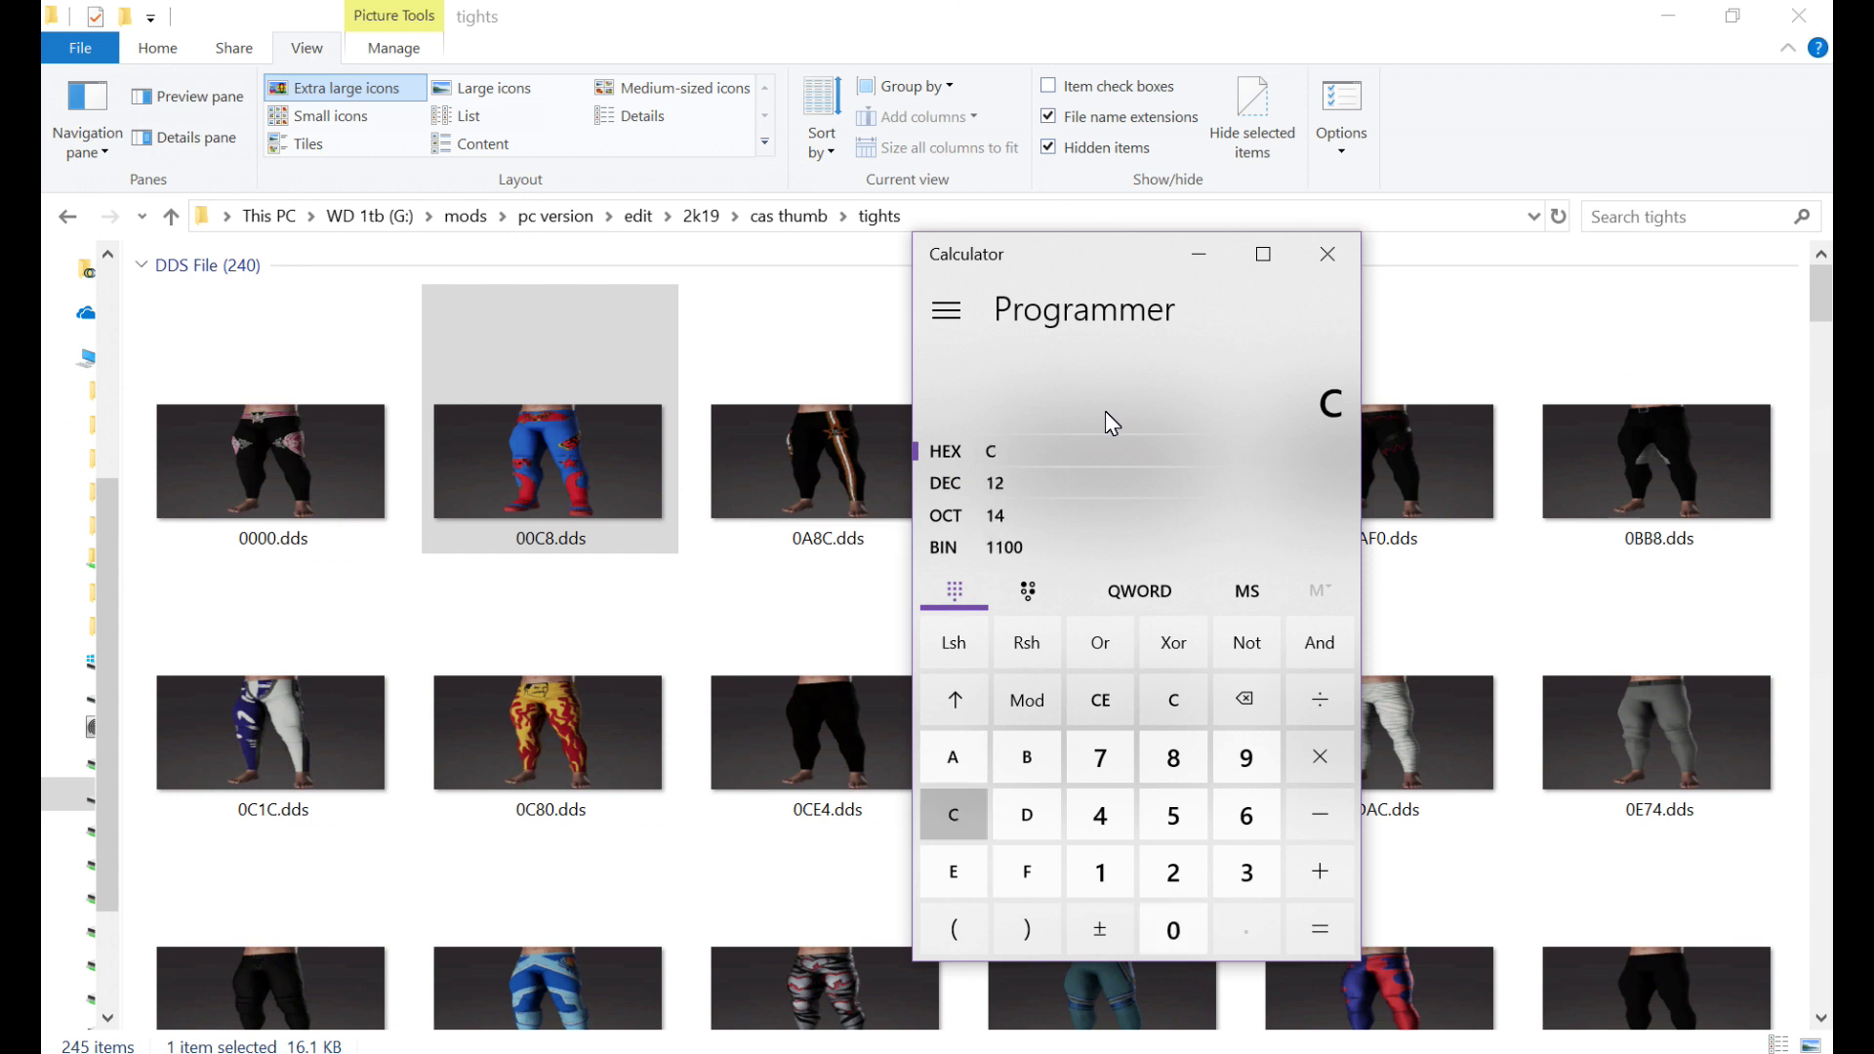
pyautogui.click(987, 486)
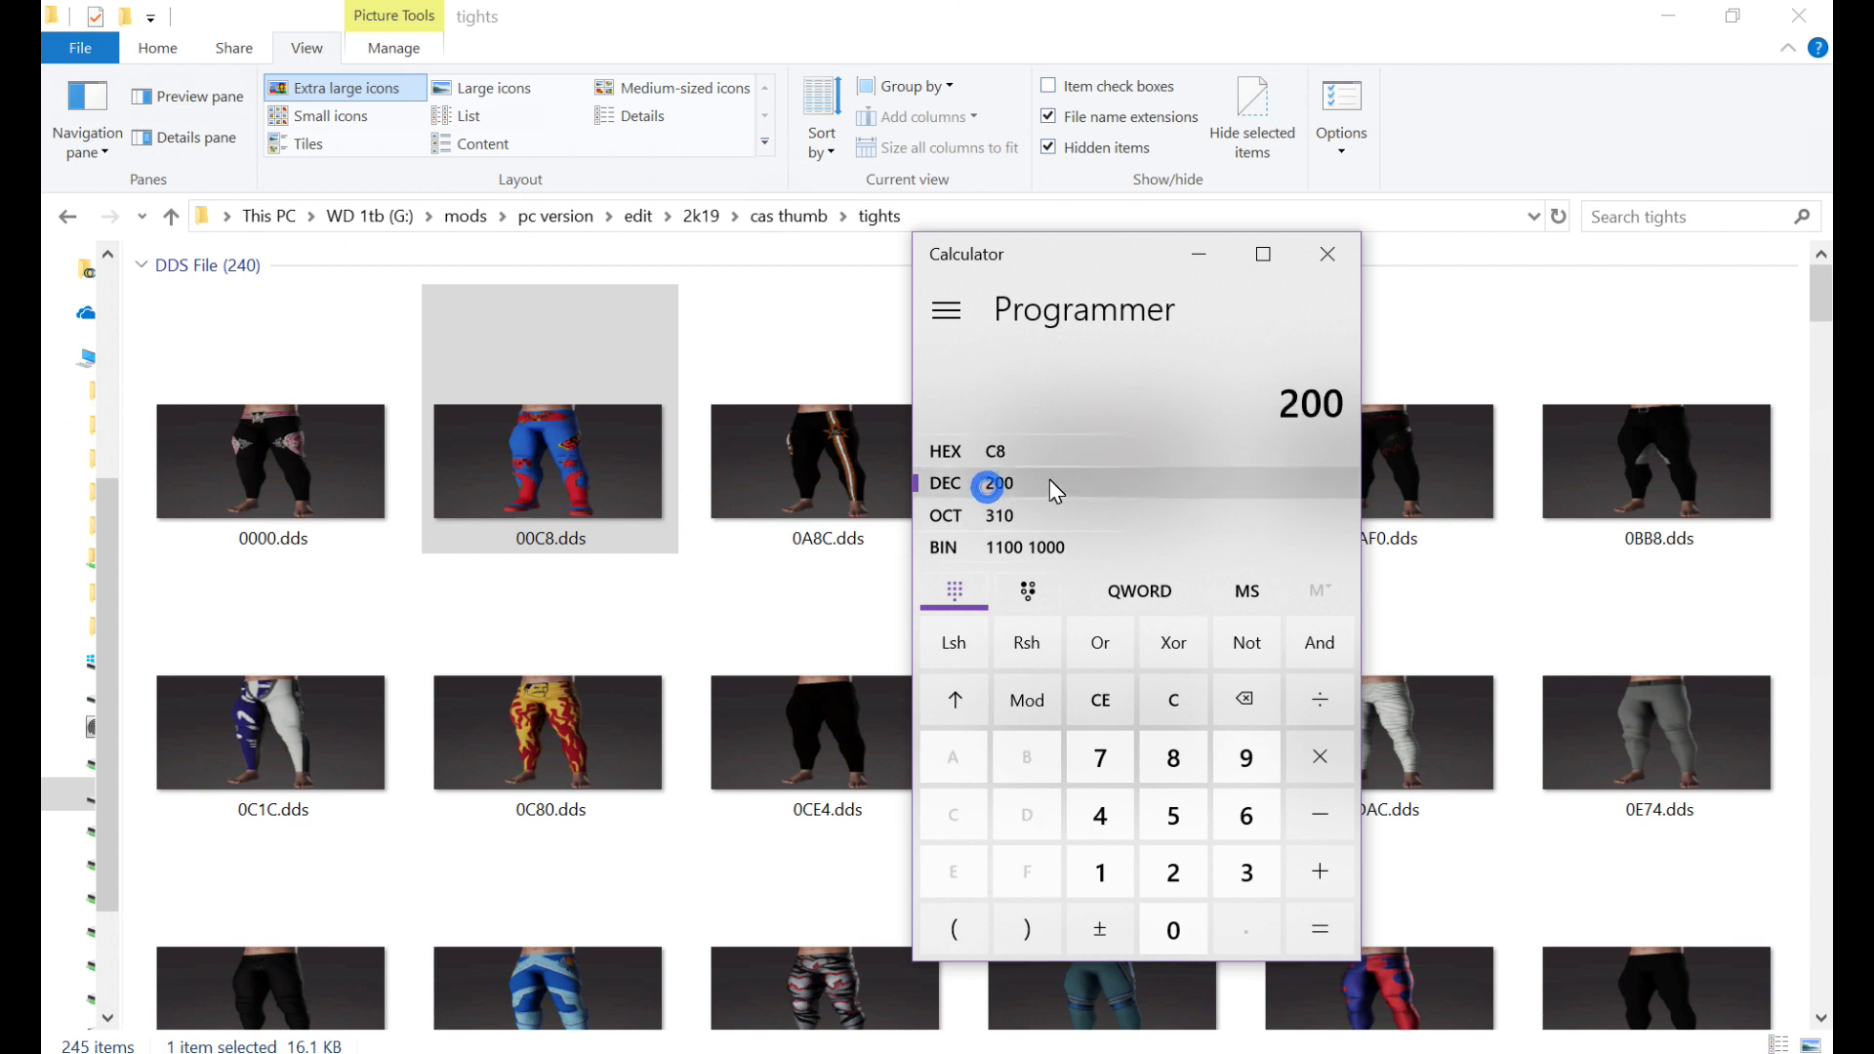
pyautogui.write('/100')
pyautogui.press('Return')
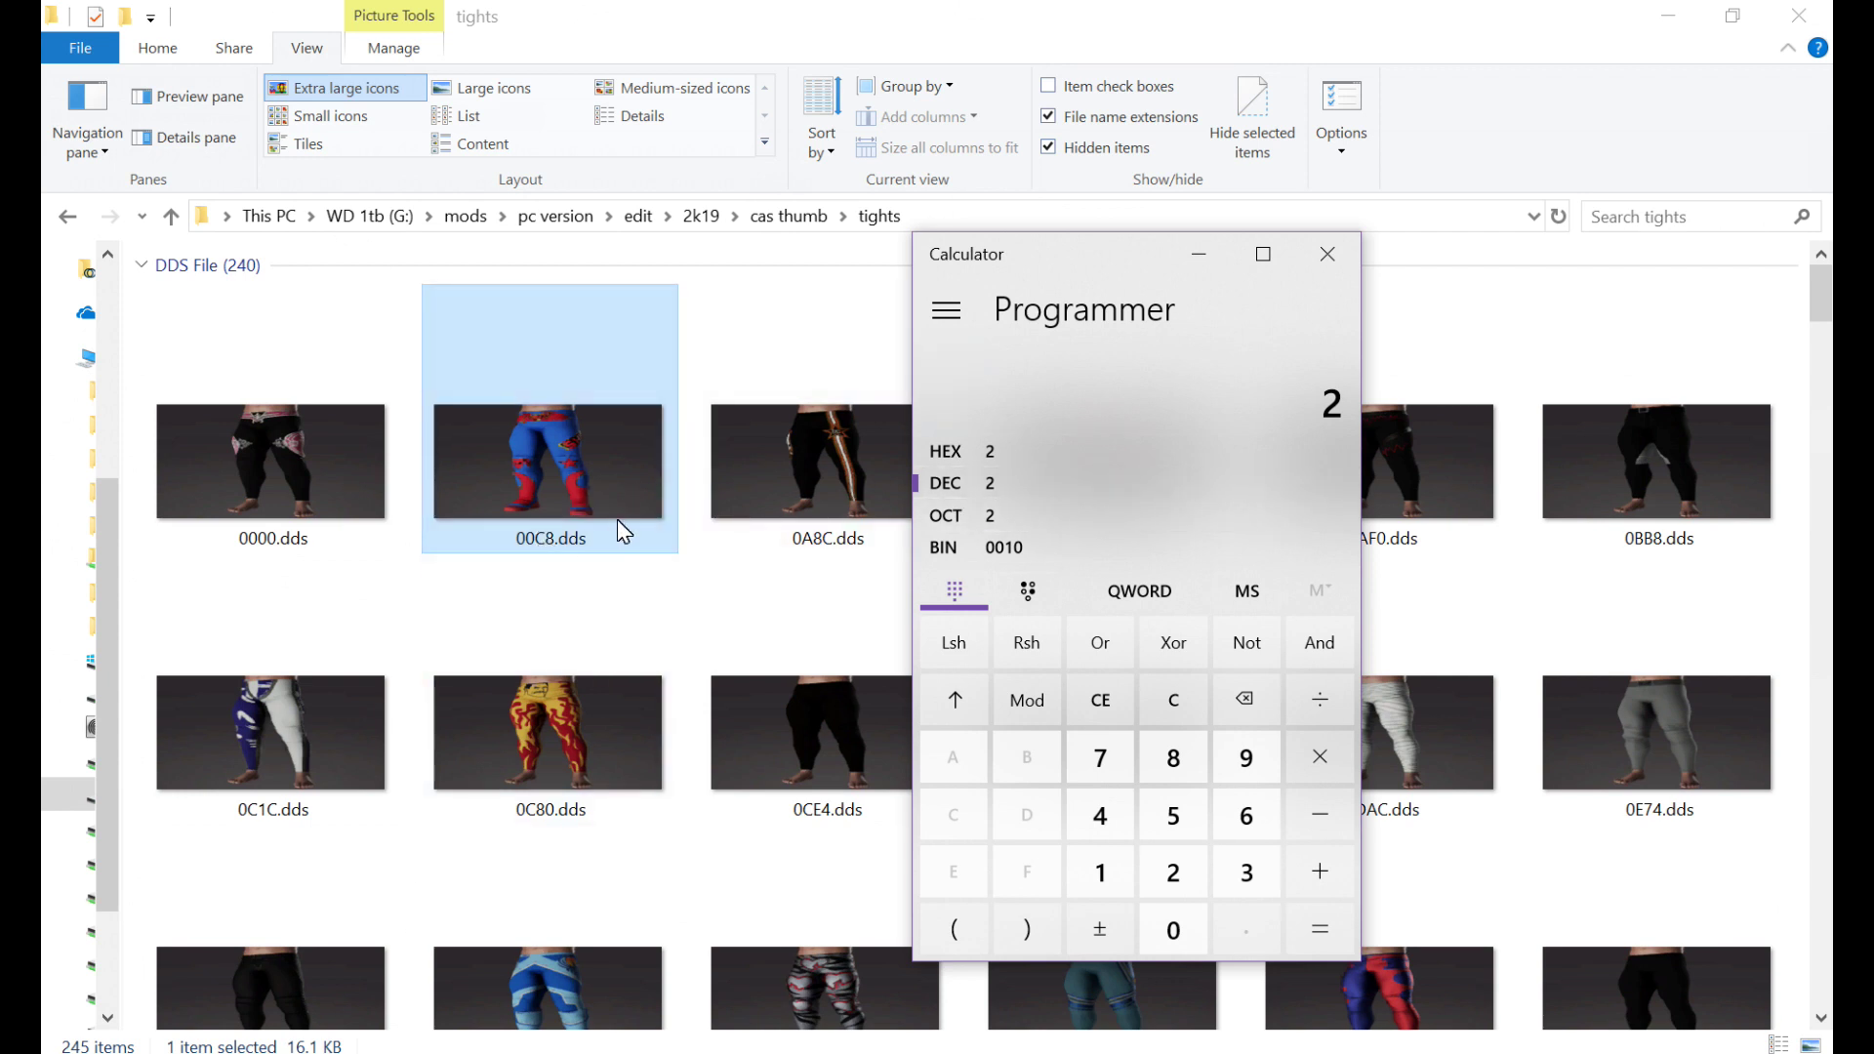
# Step: Switch to the WWE 2K19 pac\edit\tights folder and select tights_00002.pac
pyautogui.moveTo(351, 1052)
pyautogui.click(508, 942)
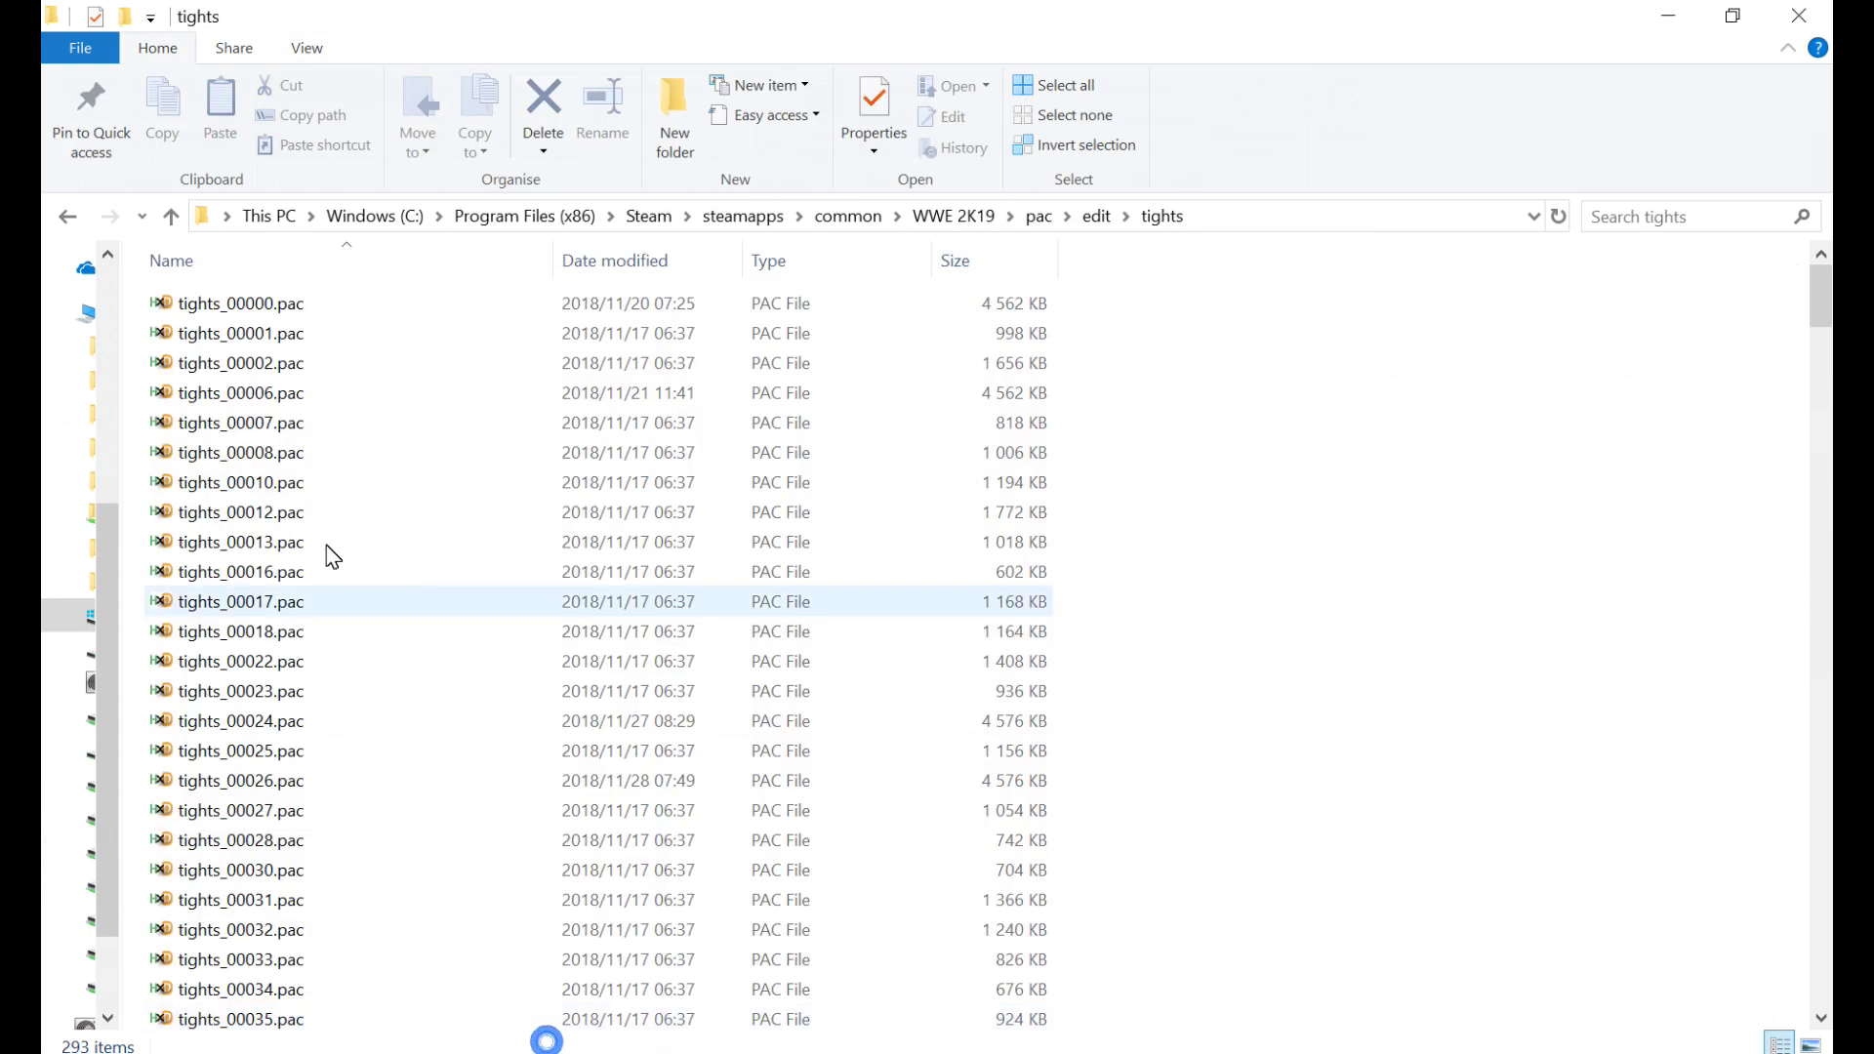
pyautogui.click(246, 367)
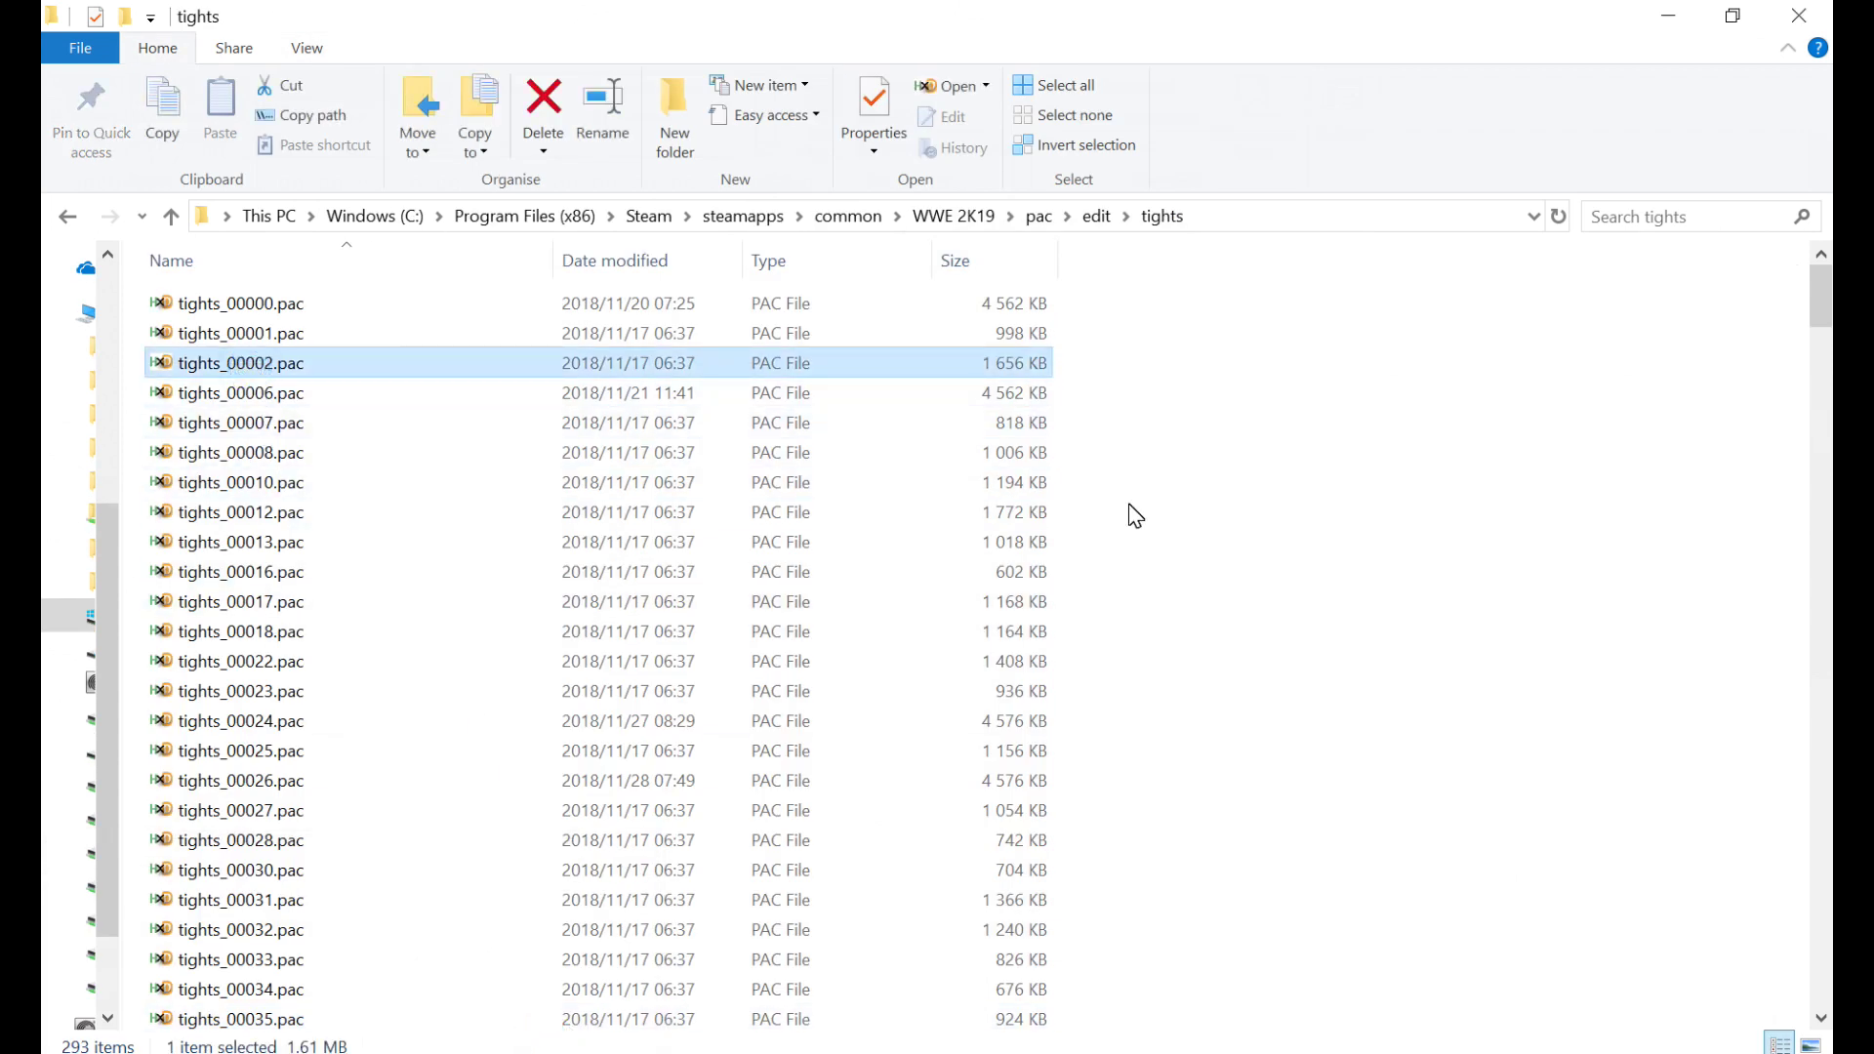
# Step: Select 0A8C.dds in the tights thumbnail folder and convert hex A8C to decimal in Calculator
pyautogui.hotkey('alt', 'Tab')
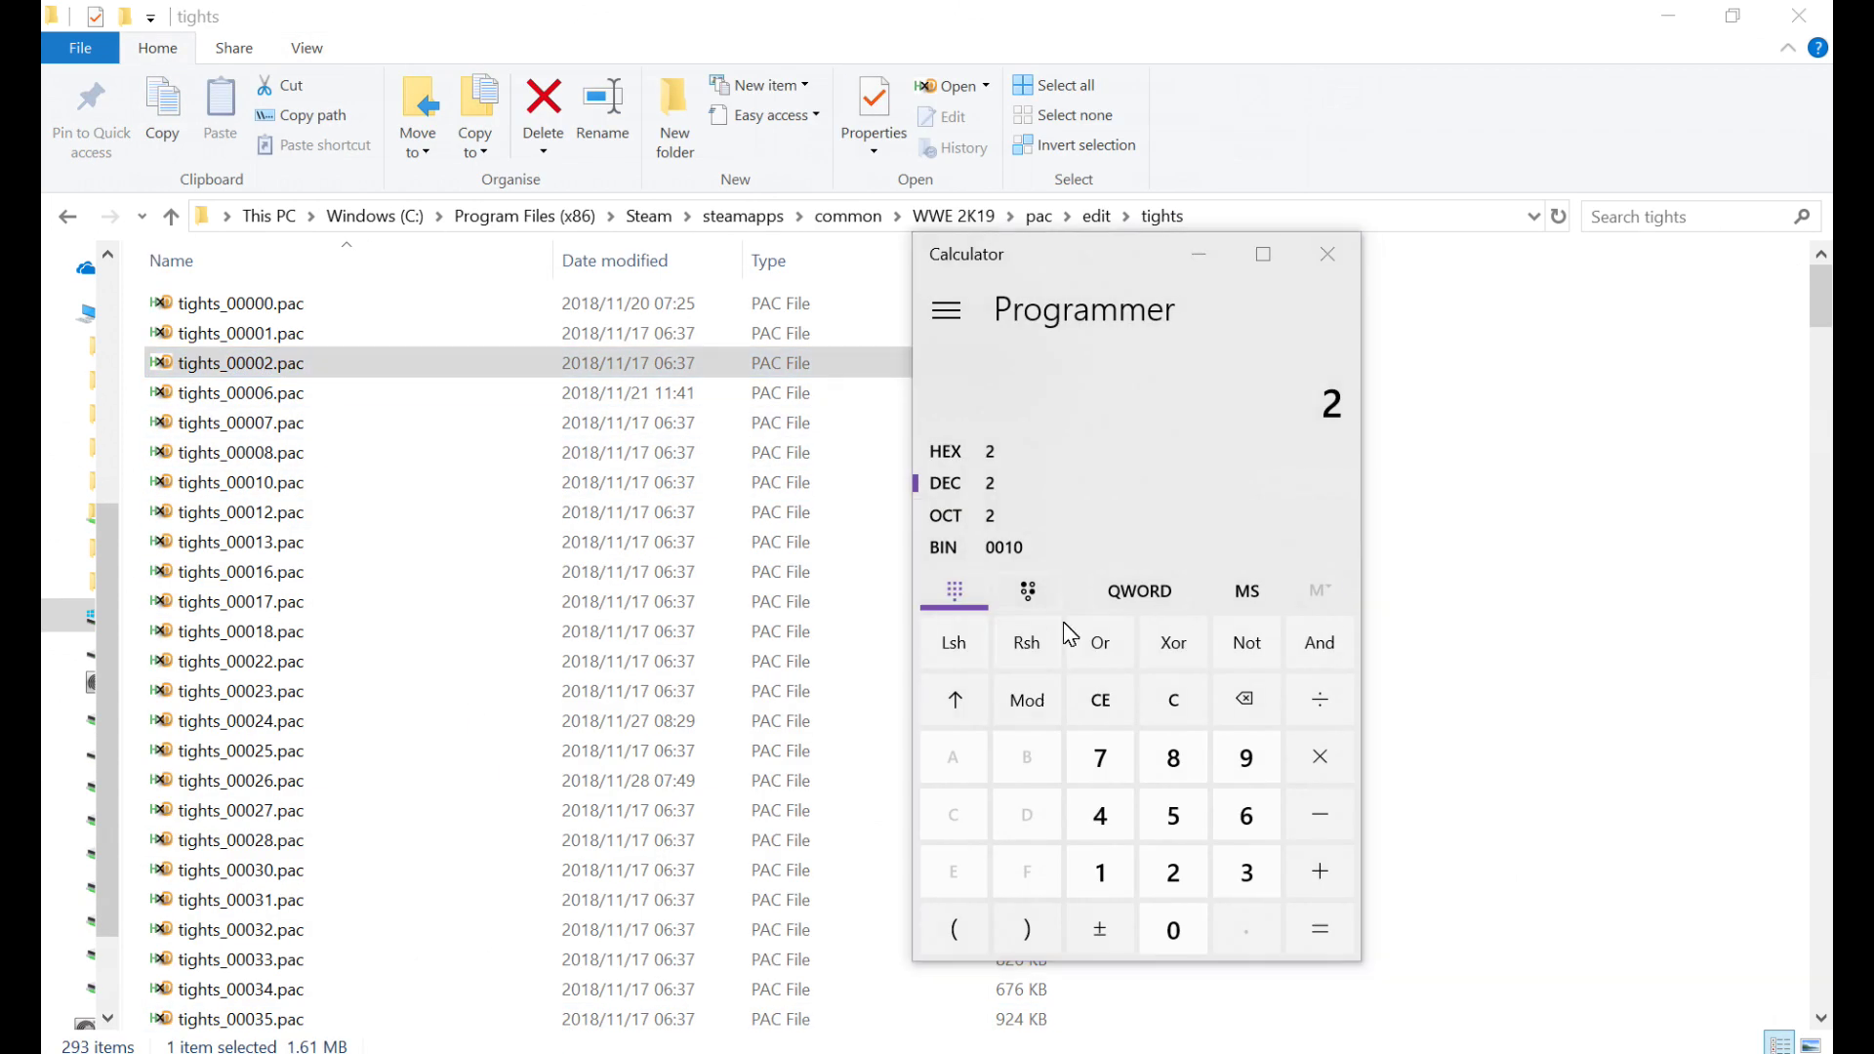
pyautogui.hotkey('alt', 'Tab')
pyautogui.click(806, 516)
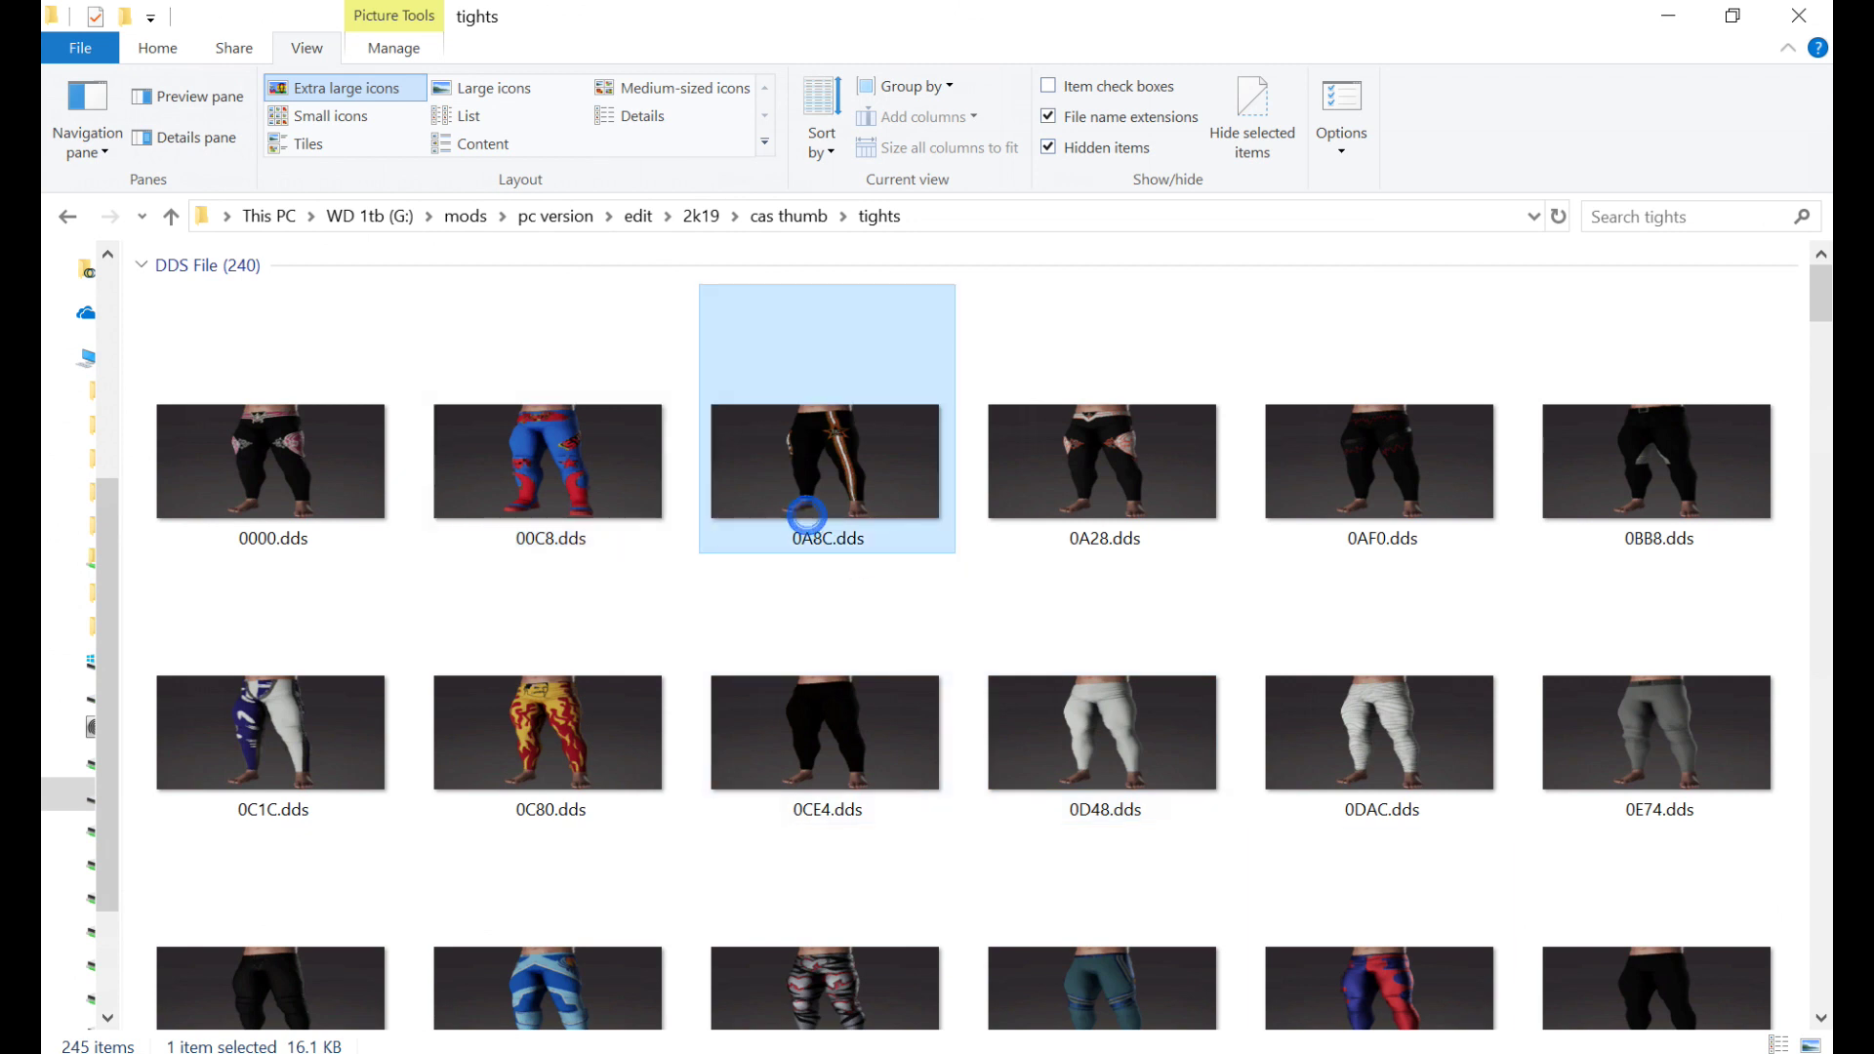
pyautogui.hotkey('alt', 'Tab')
pyautogui.click(1171, 701)
pyautogui.click(939, 437)
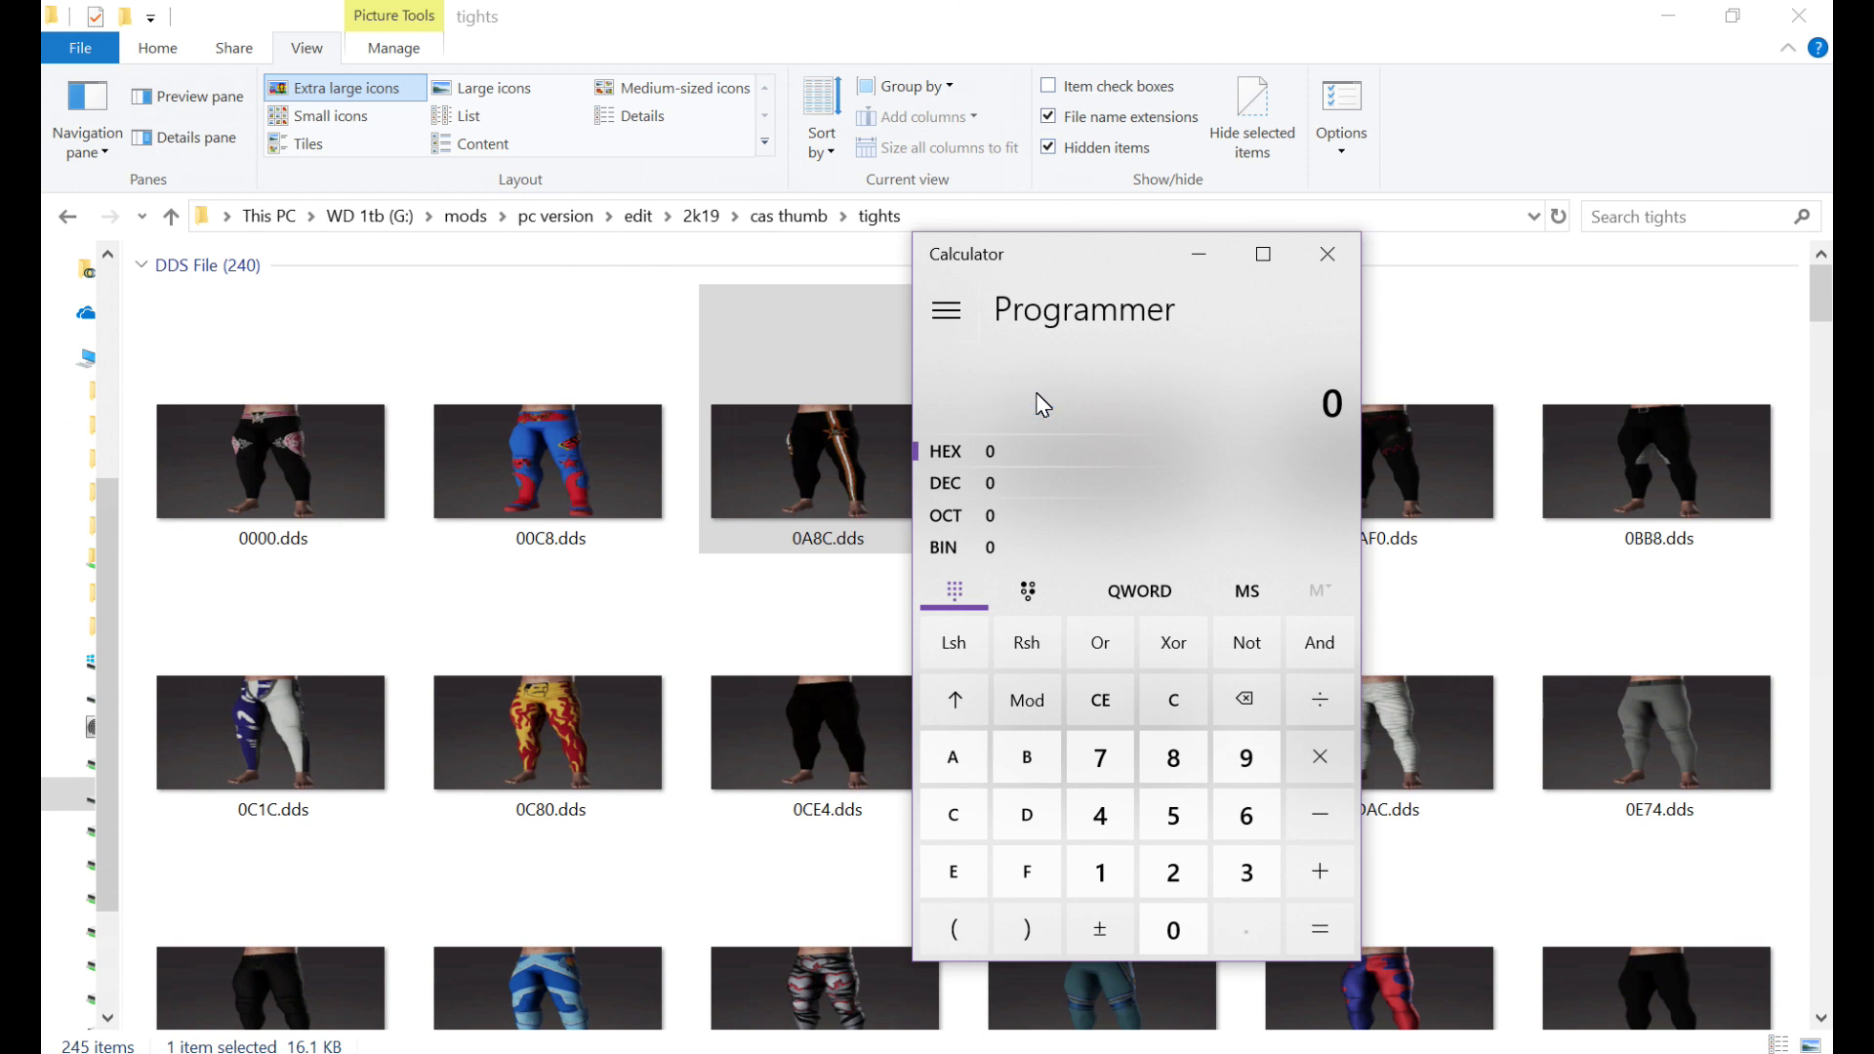
pyautogui.press('a')
pyautogui.press('8')
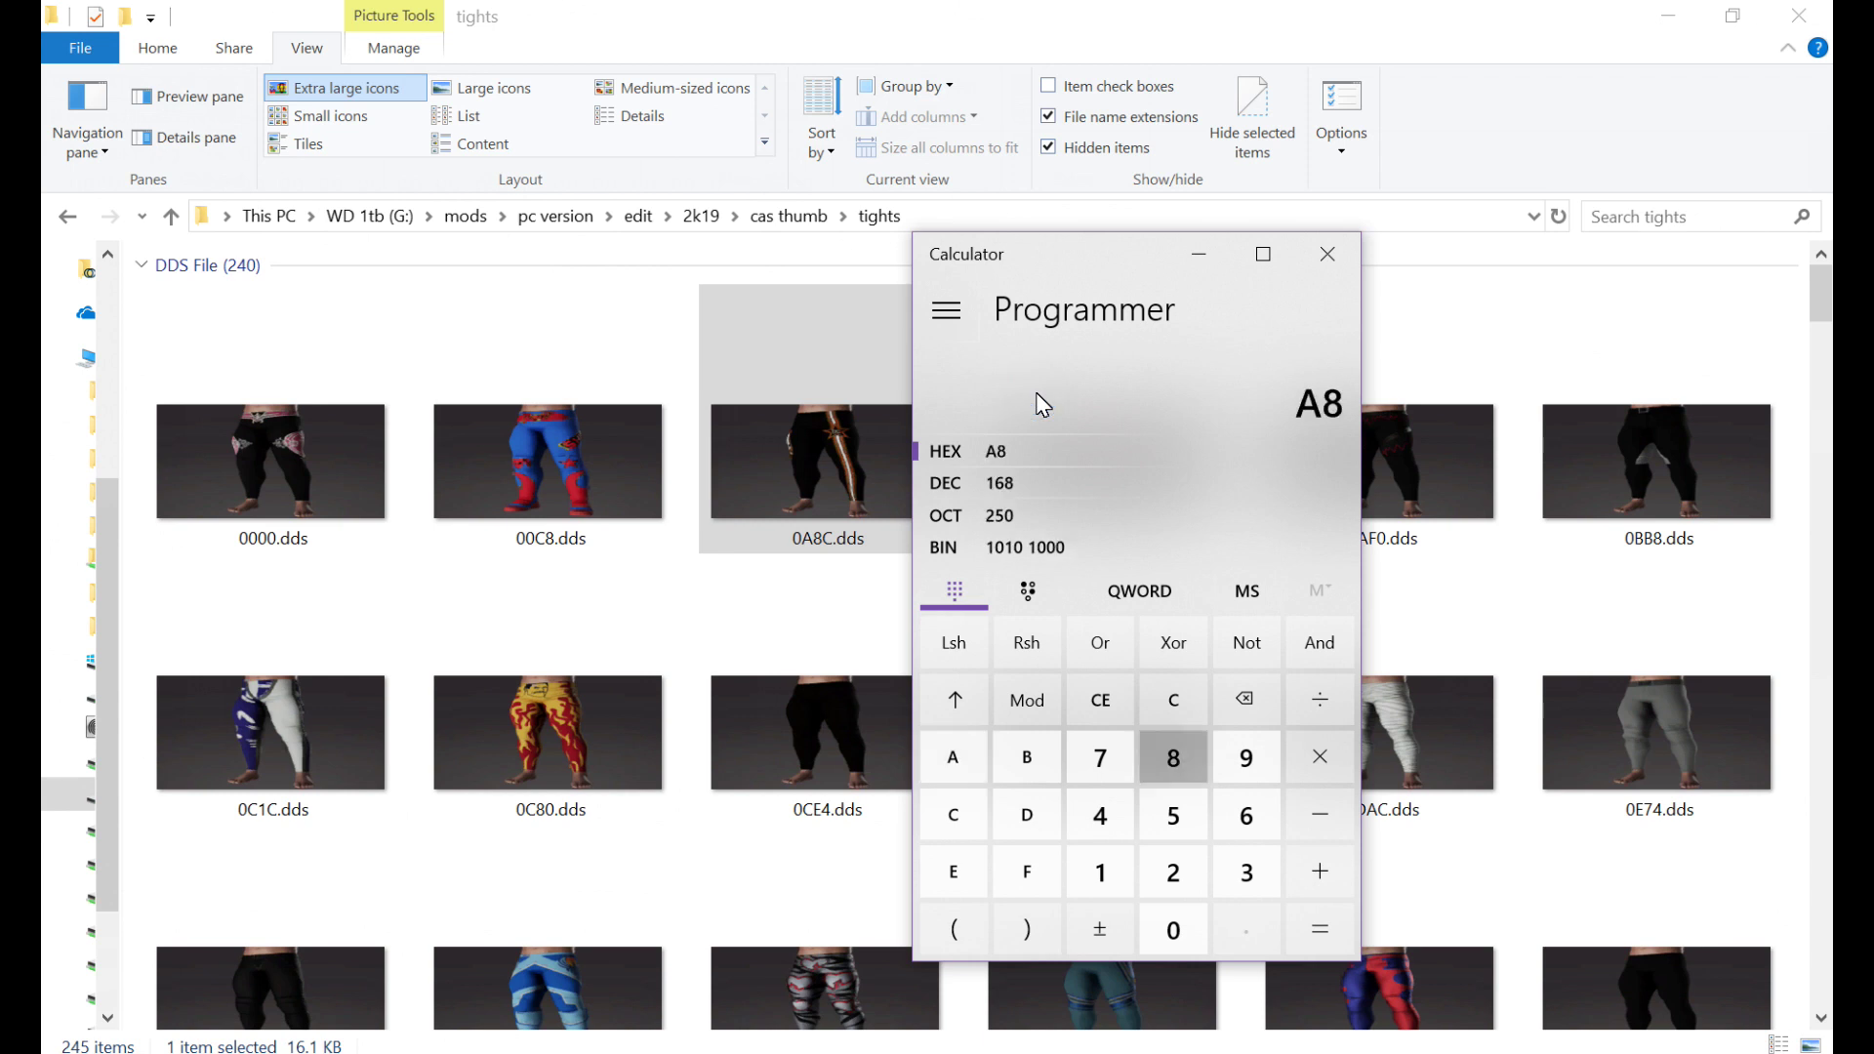
pyautogui.press('c')
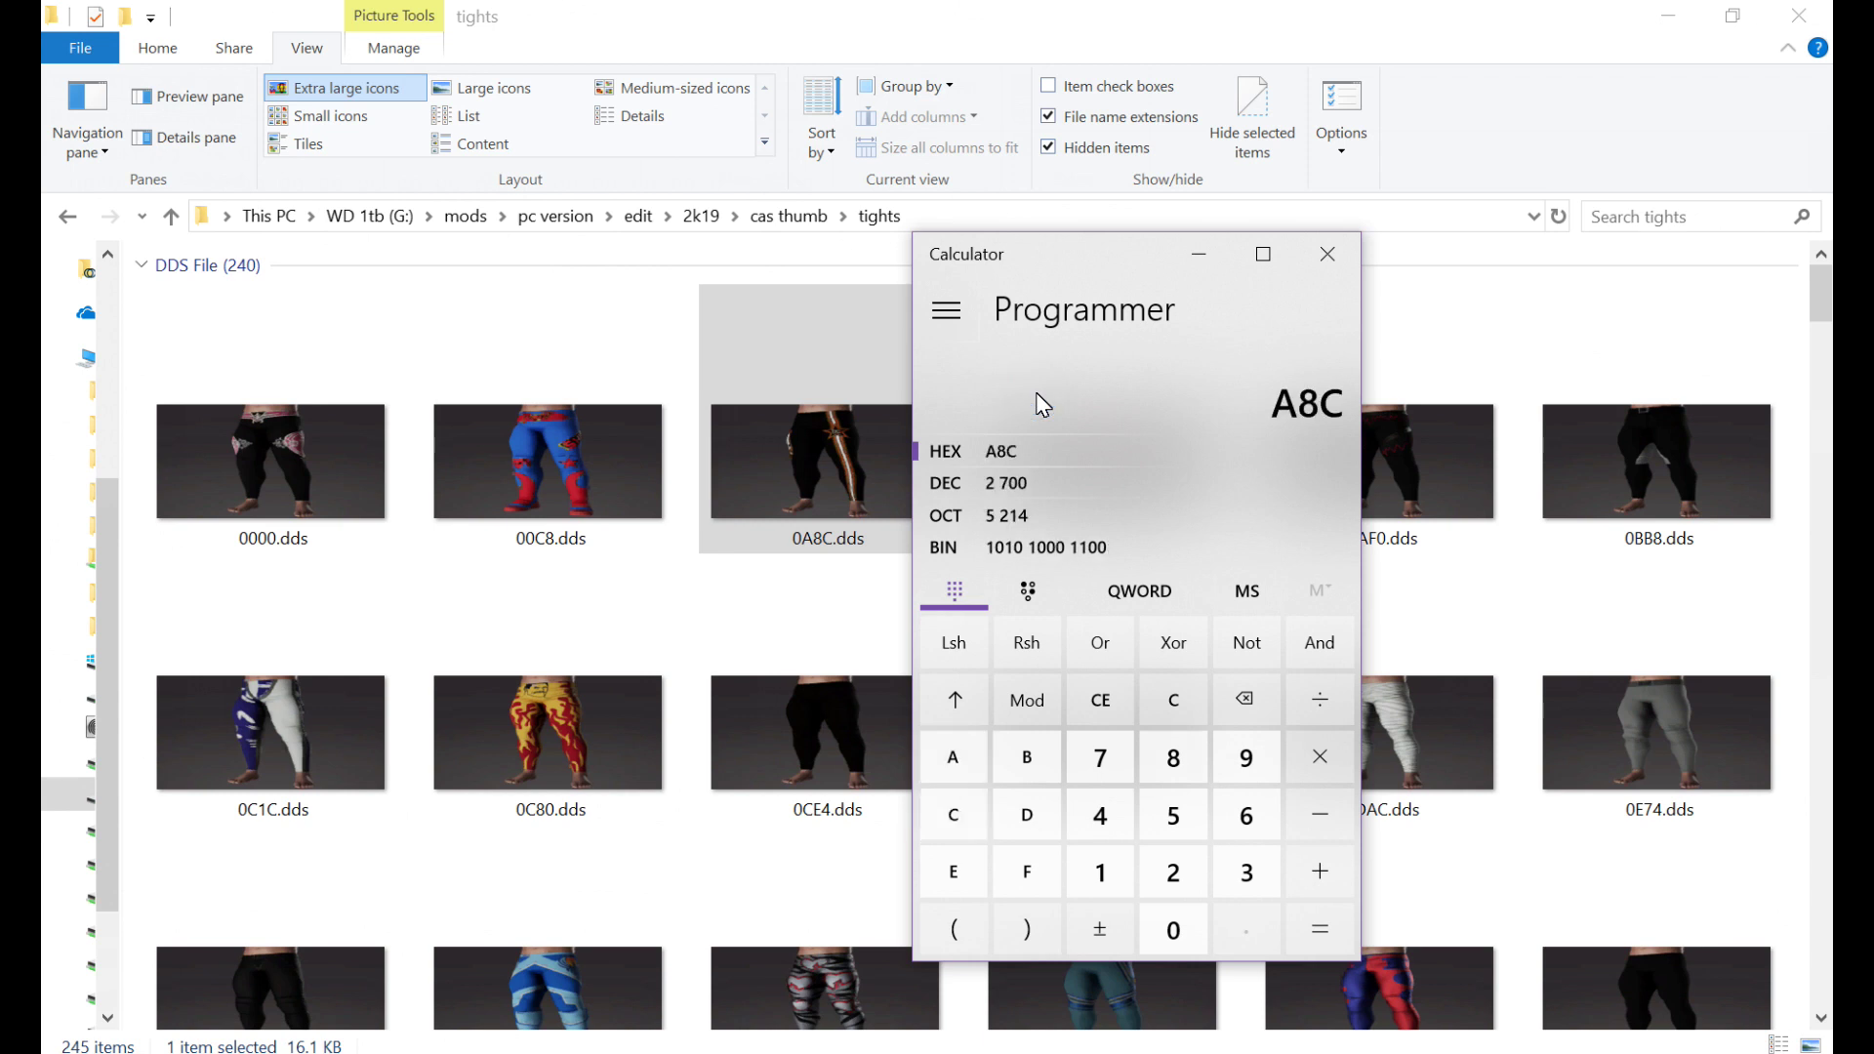
pyautogui.click(941, 489)
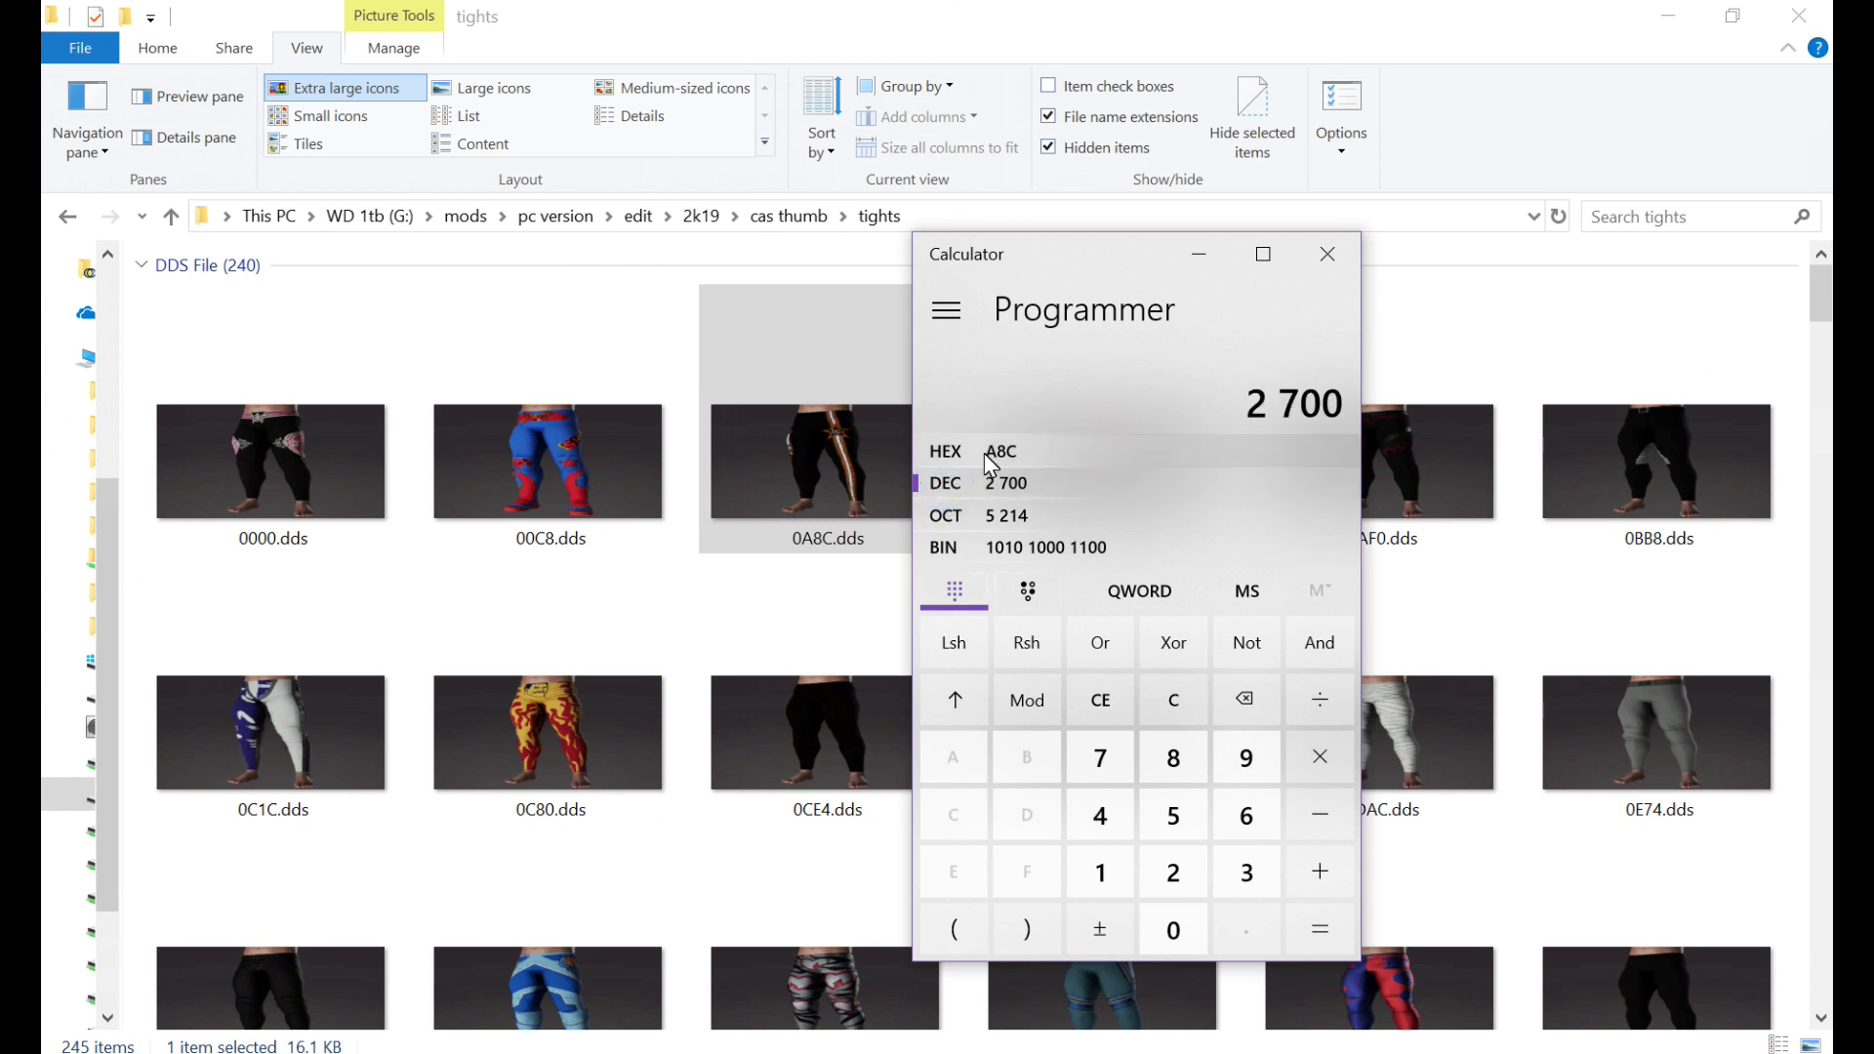
# Step: Divide the decimal value by 100 in Calculator, and return to the tights thumbnail folder
pyautogui.press('/')
pyautogui.press('1')
pyautogui.press('0')
pyautogui.press('0')
pyautogui.press('Return')
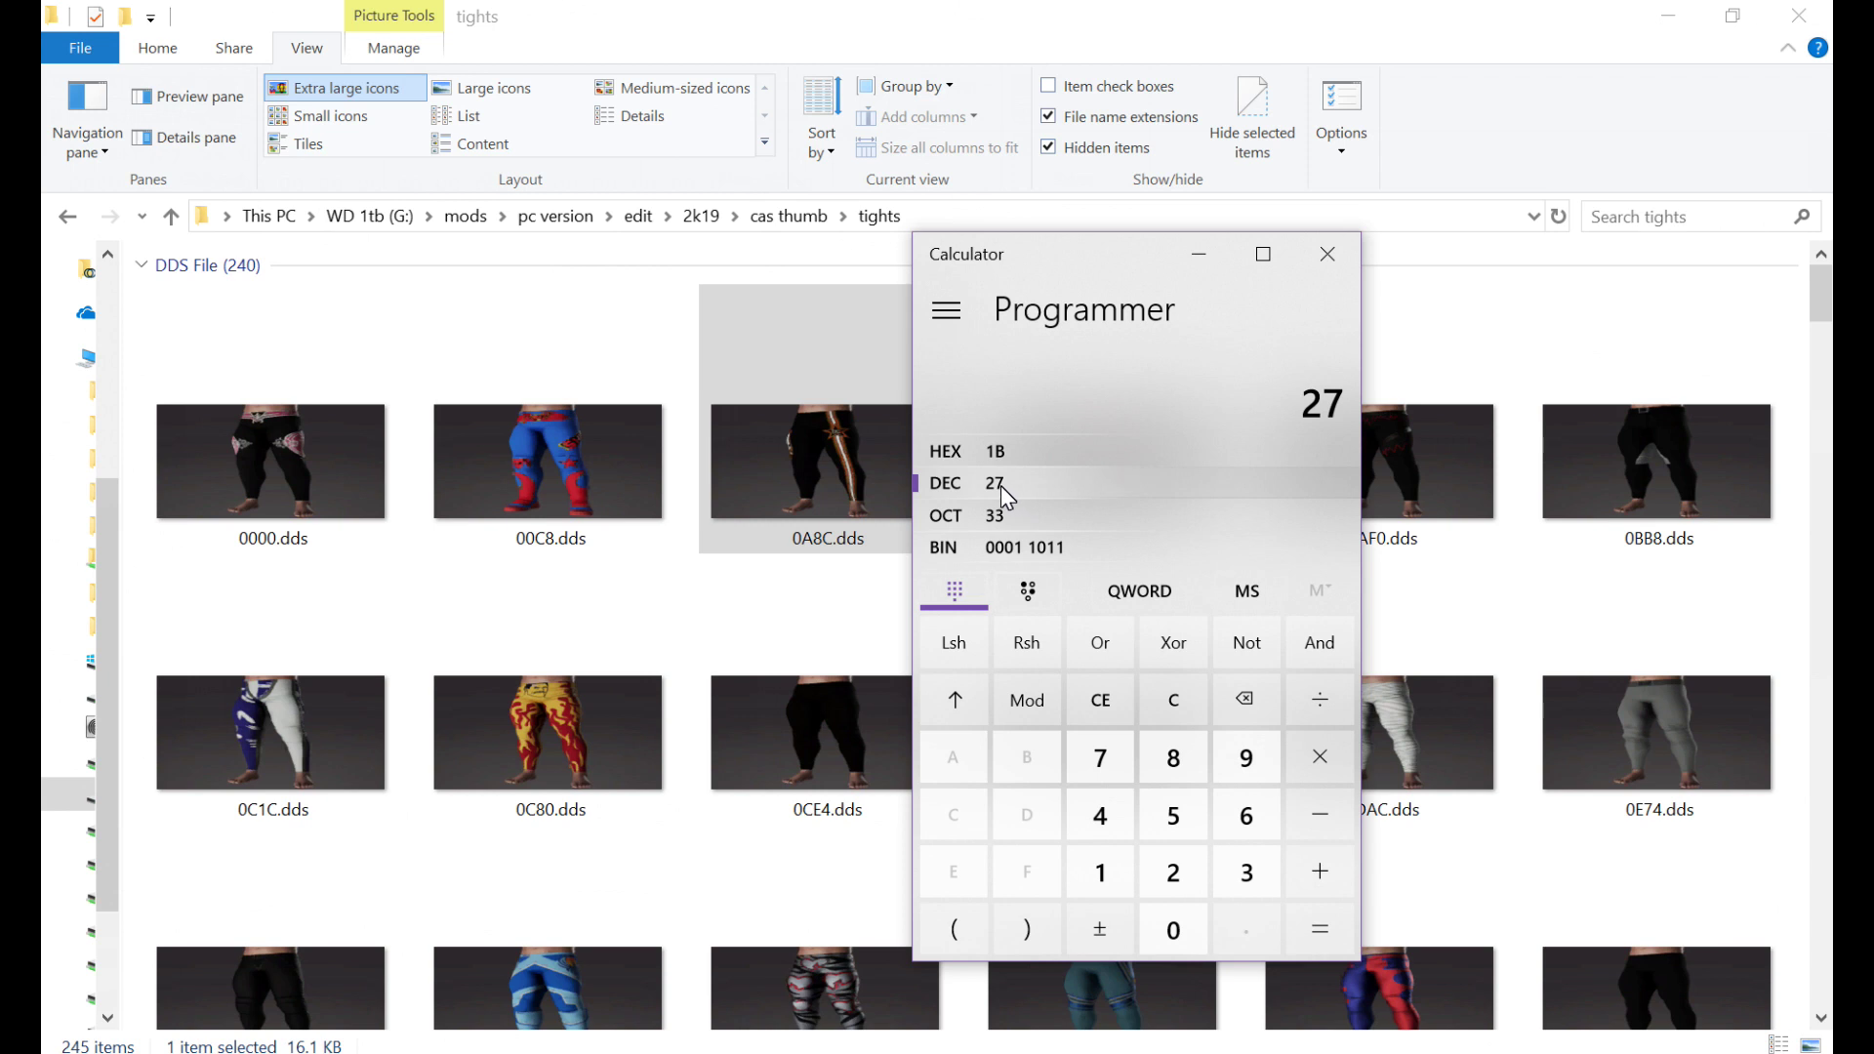
pyautogui.click(953, 549)
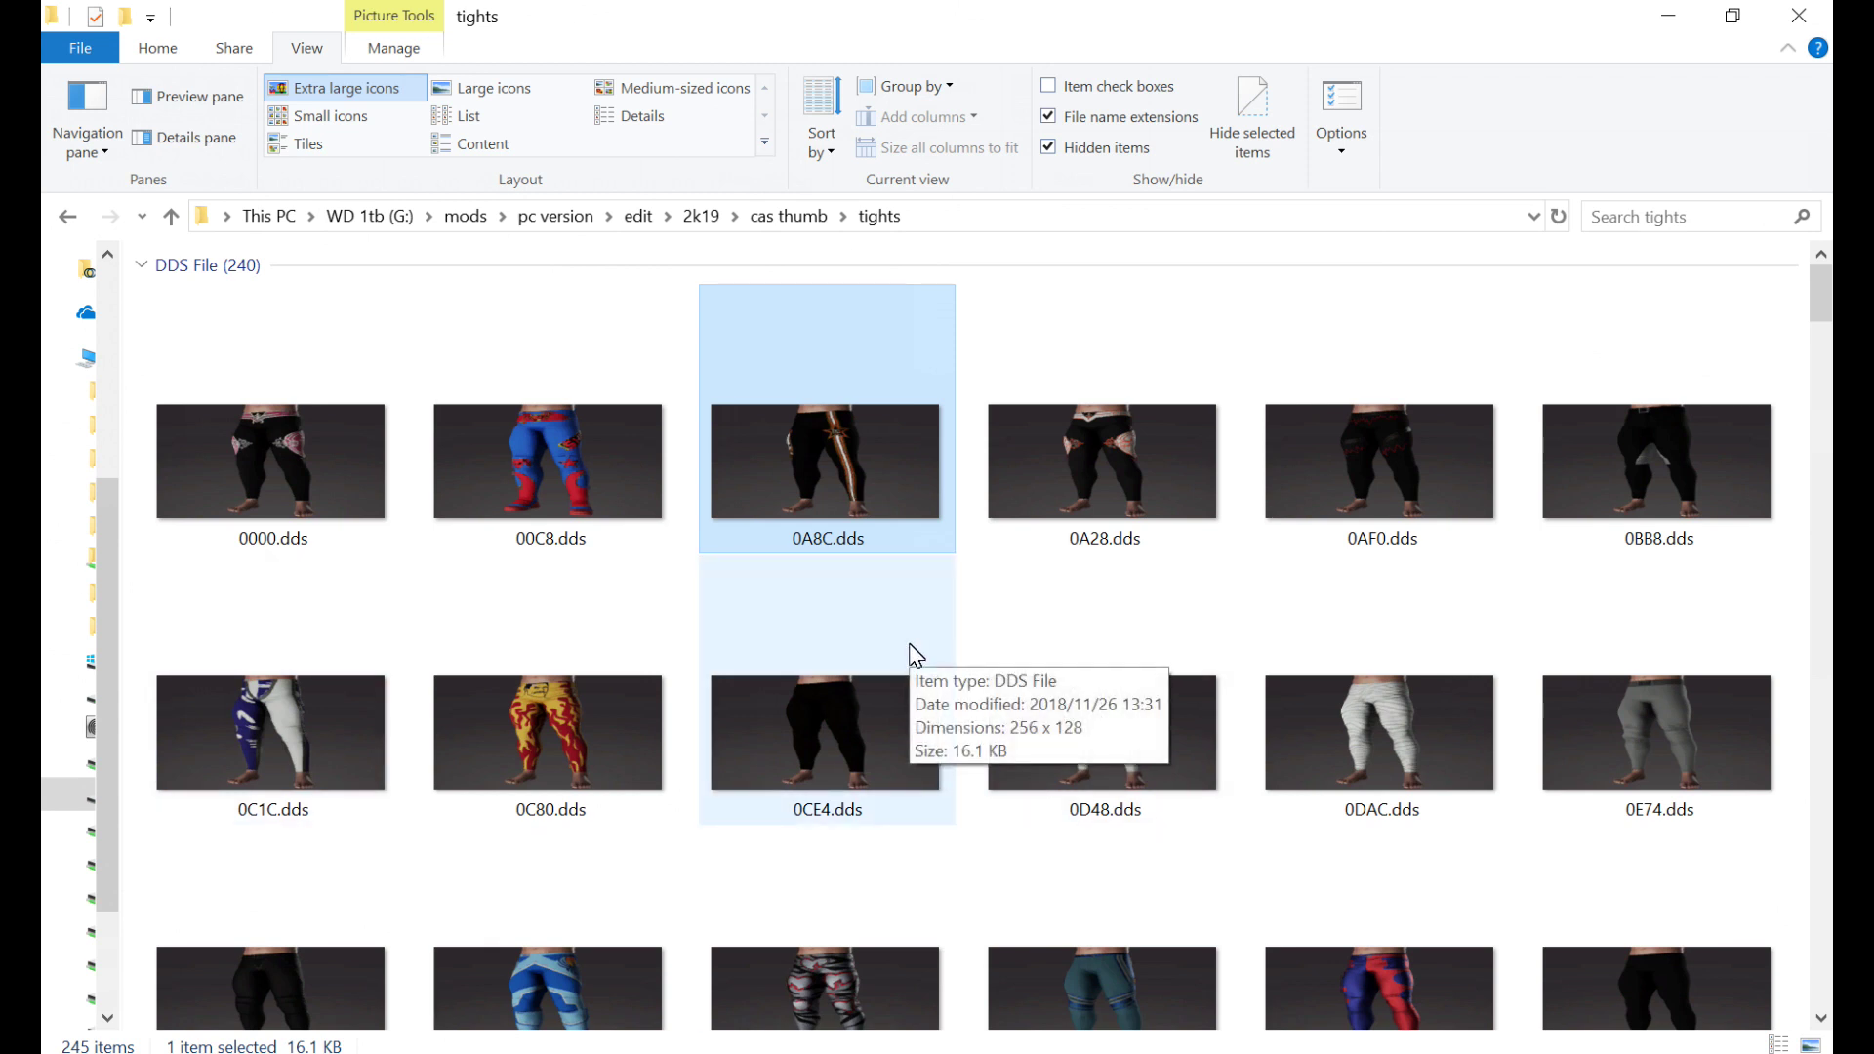
# Step: Switch to the tights 462 folder containing tights_00462.pac and copy its path
pyautogui.hotkey('alt', 'Tab')
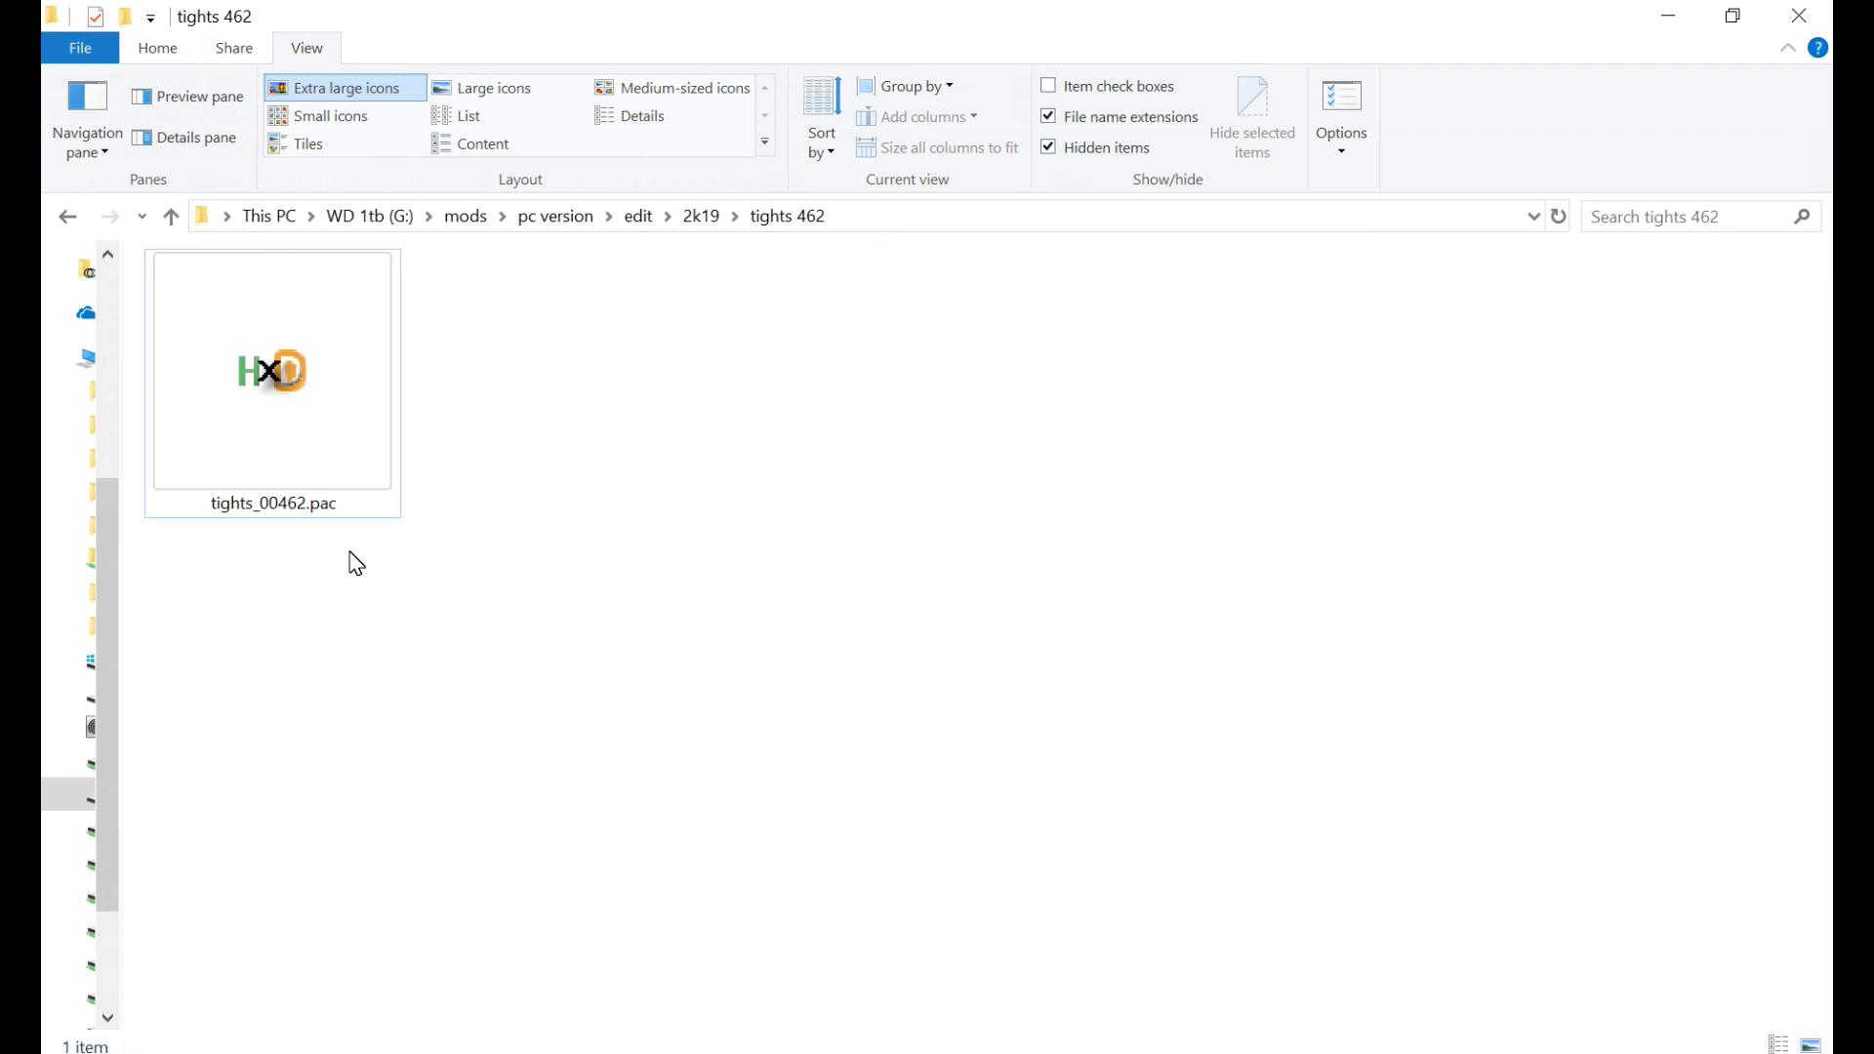
pyautogui.click(914, 219)
pyautogui.hotkey('ctrl', 'c')
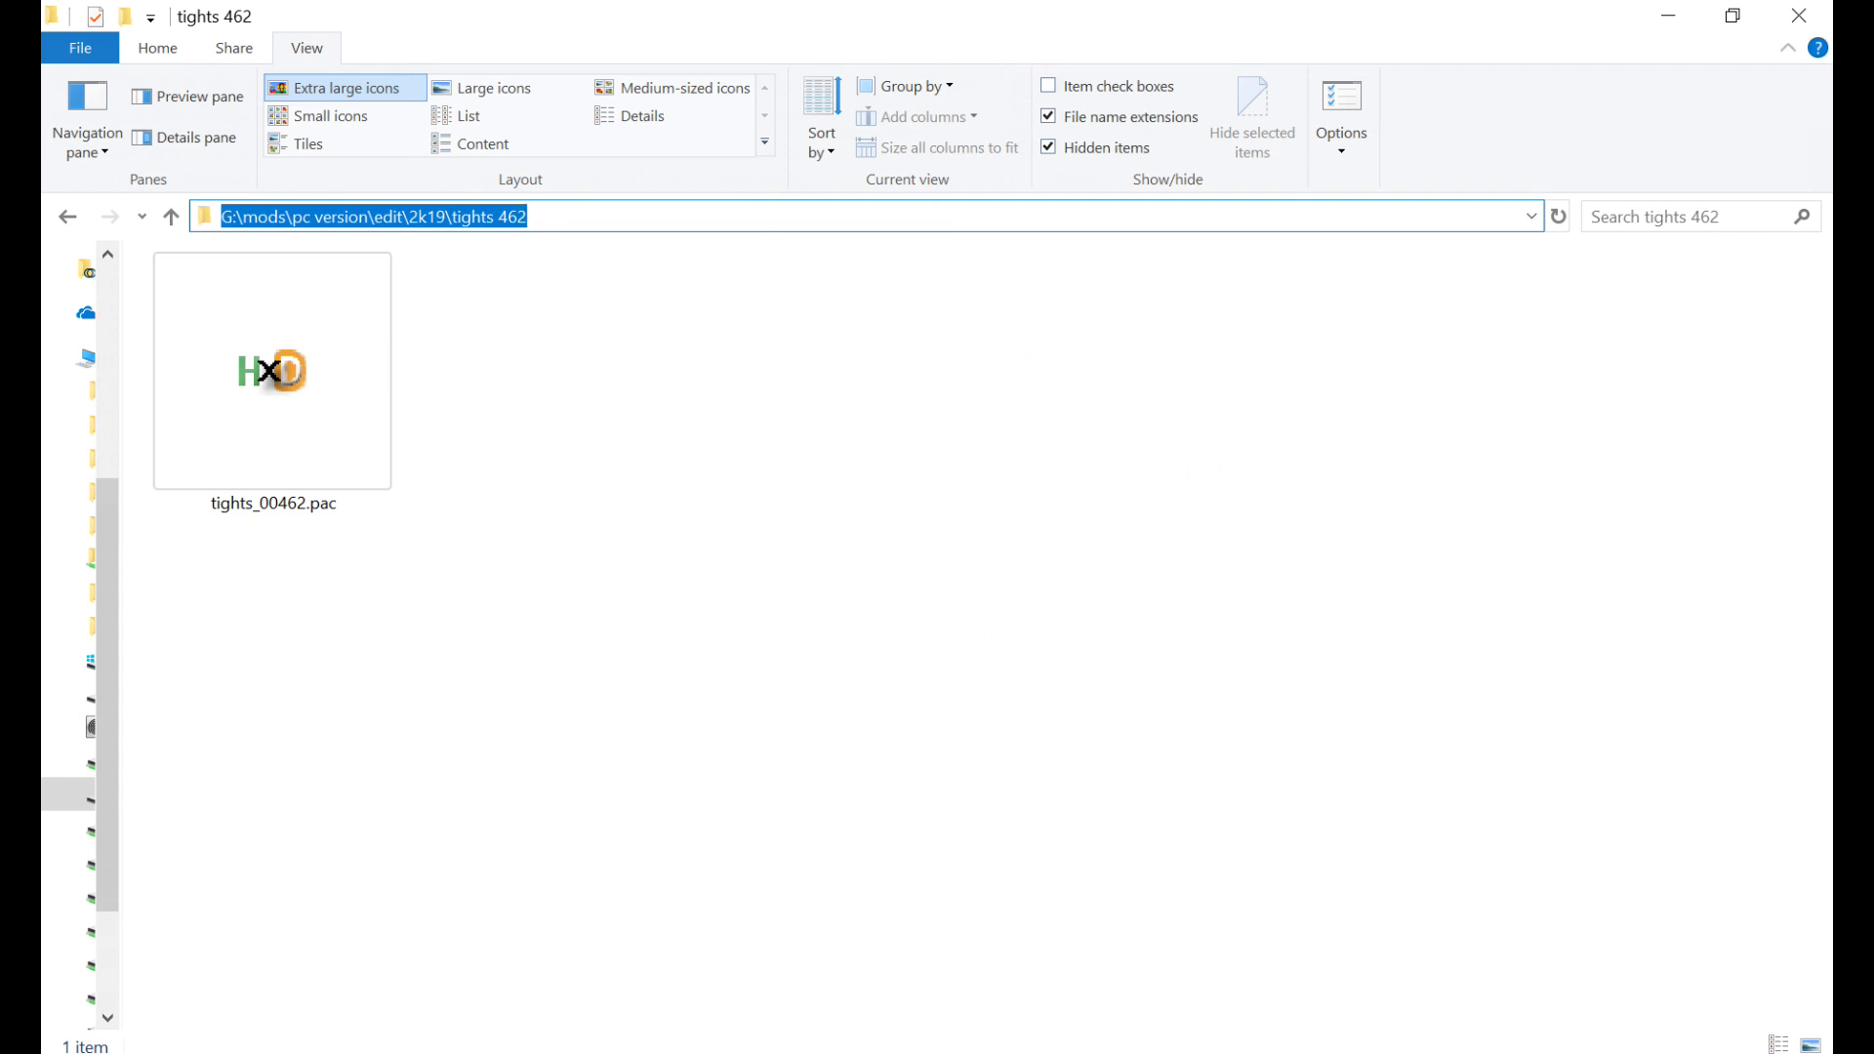
# Step: Open tights_00462.pac from the copied folder path in X-Packer and explore its 64C306629BB1BB83 archive
pyautogui.click(631, 1050)
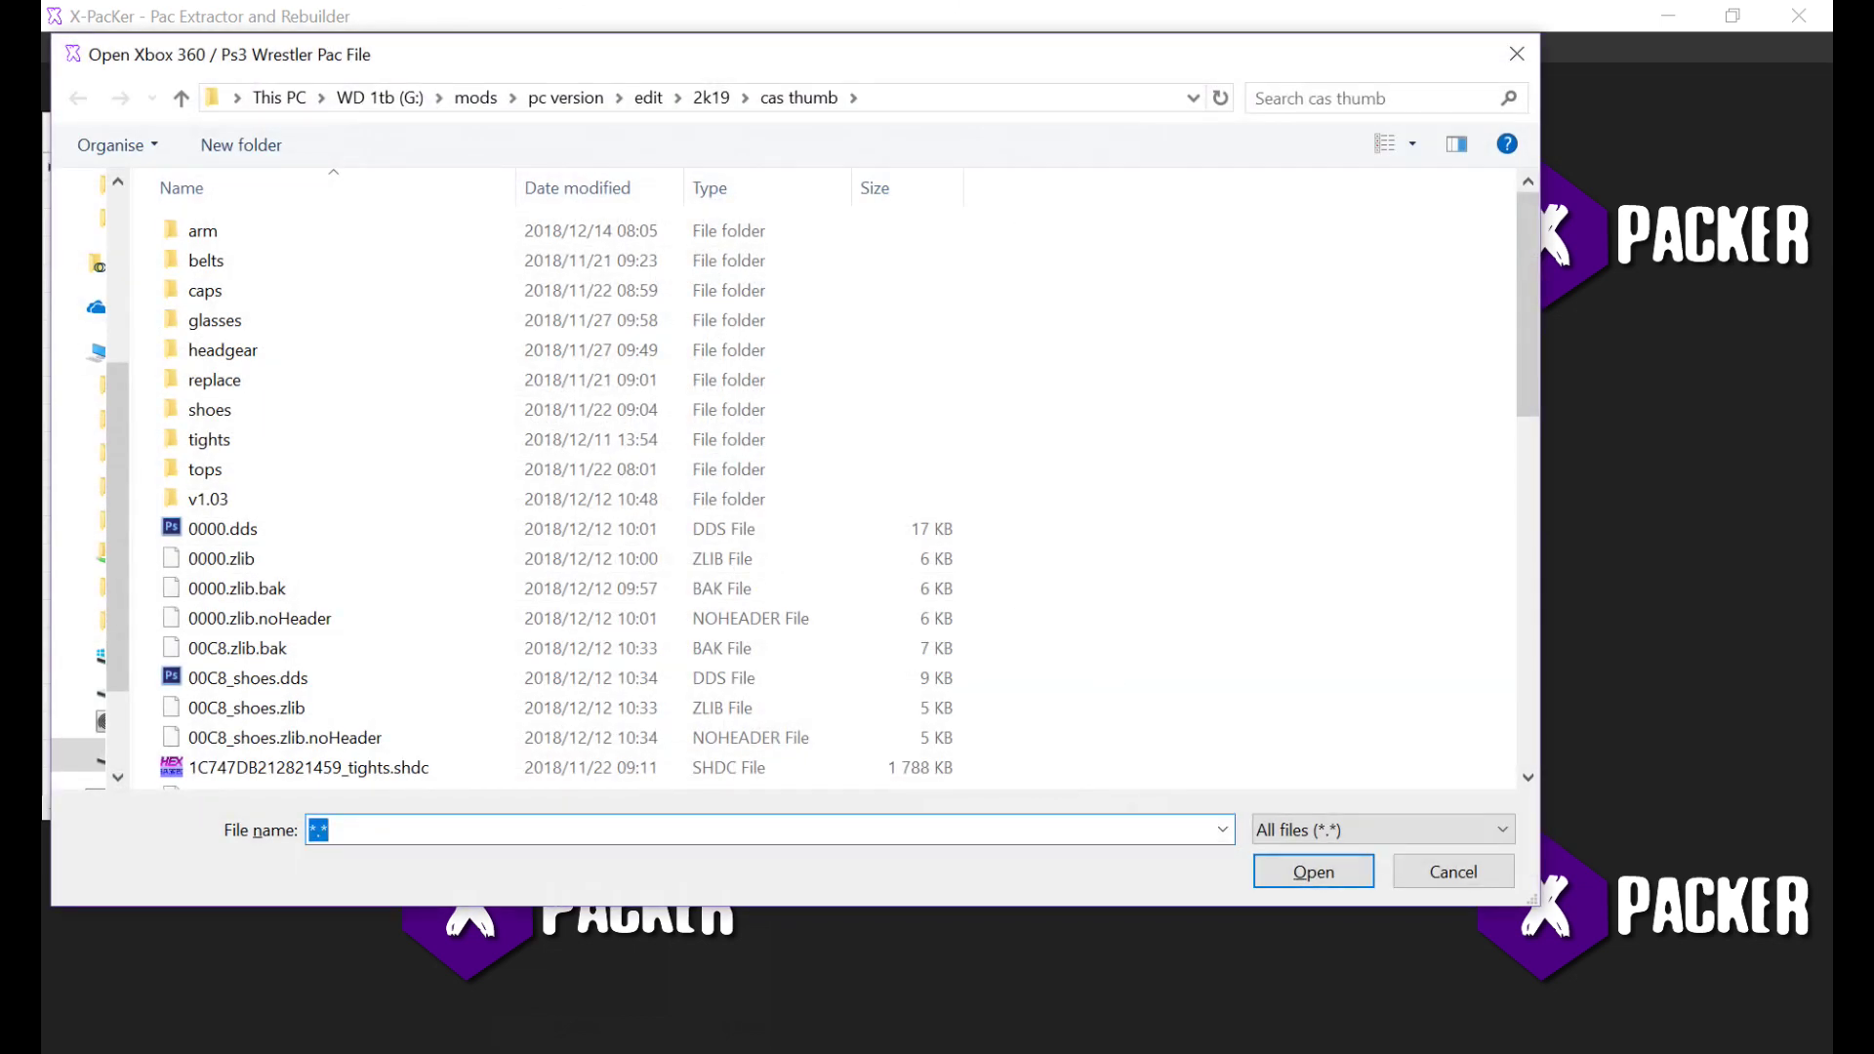
pyautogui.hotkey('ctrl', 'v')
pyautogui.press('Return')
pyautogui.doubleClick(251, 230)
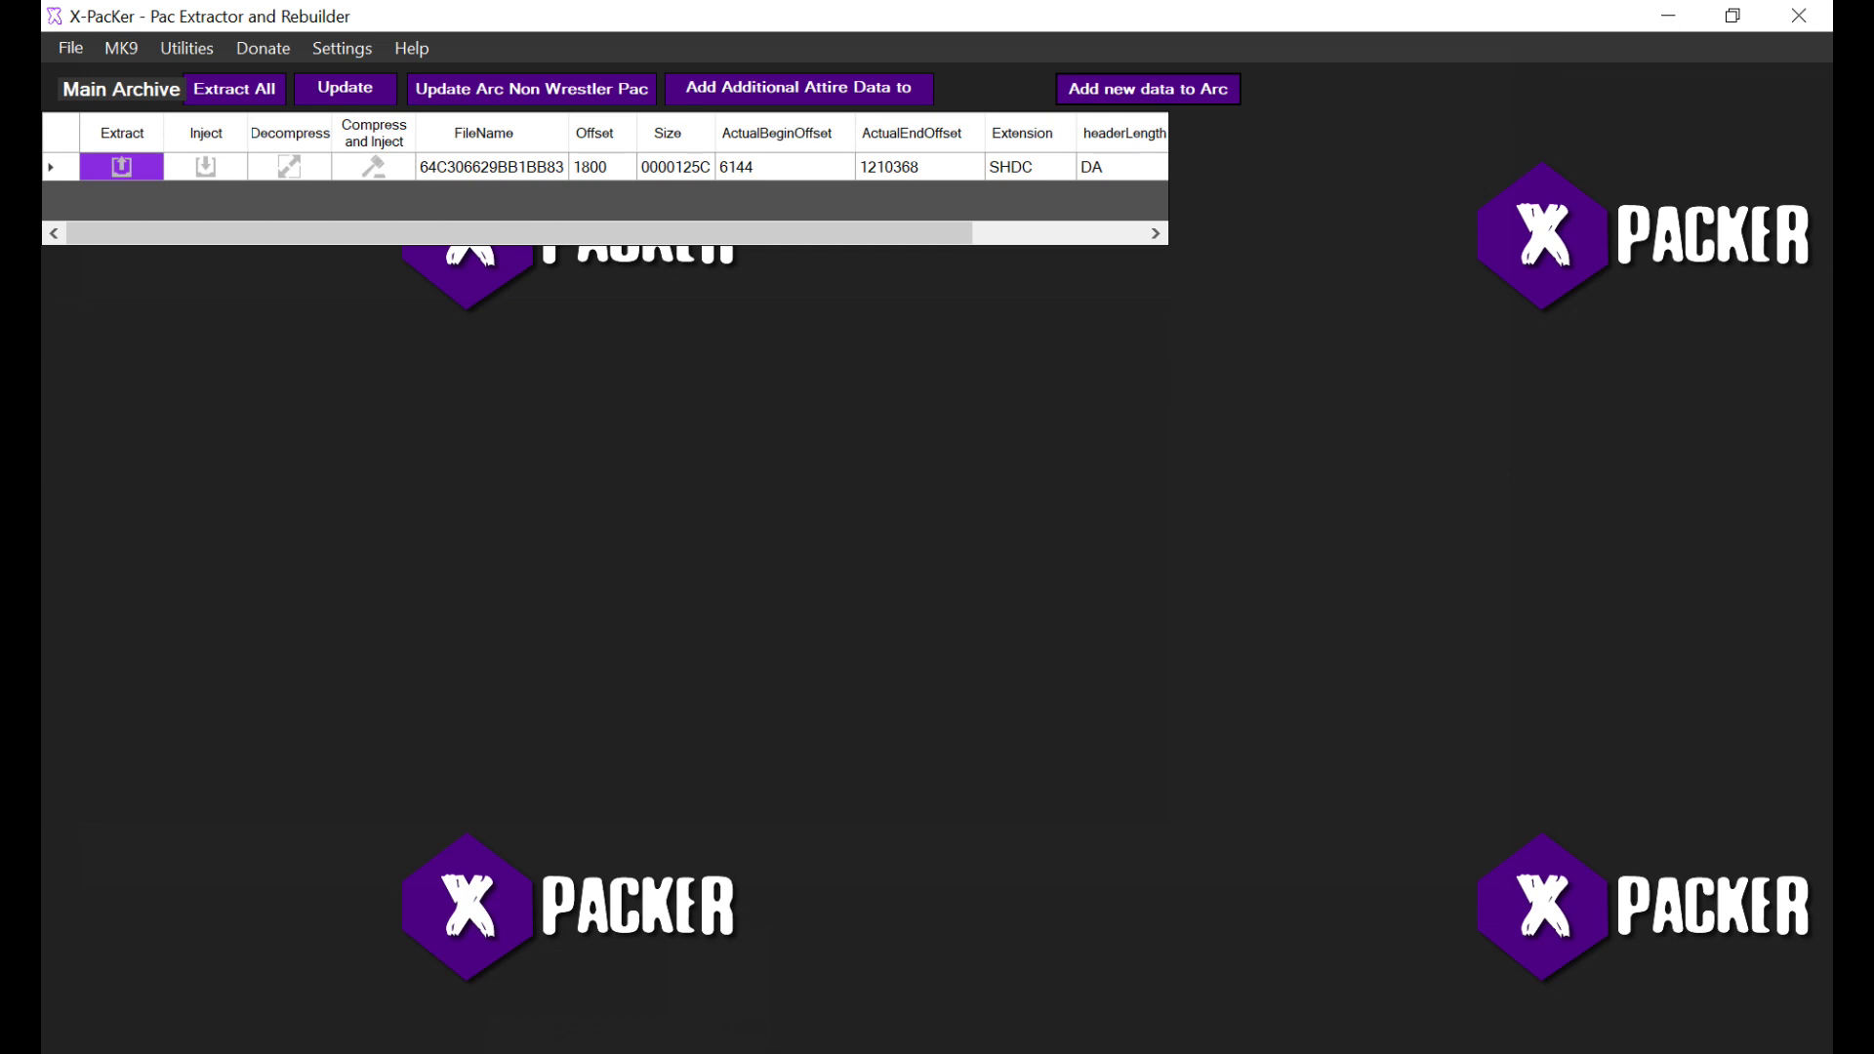
pyautogui.doubleClick(491, 167)
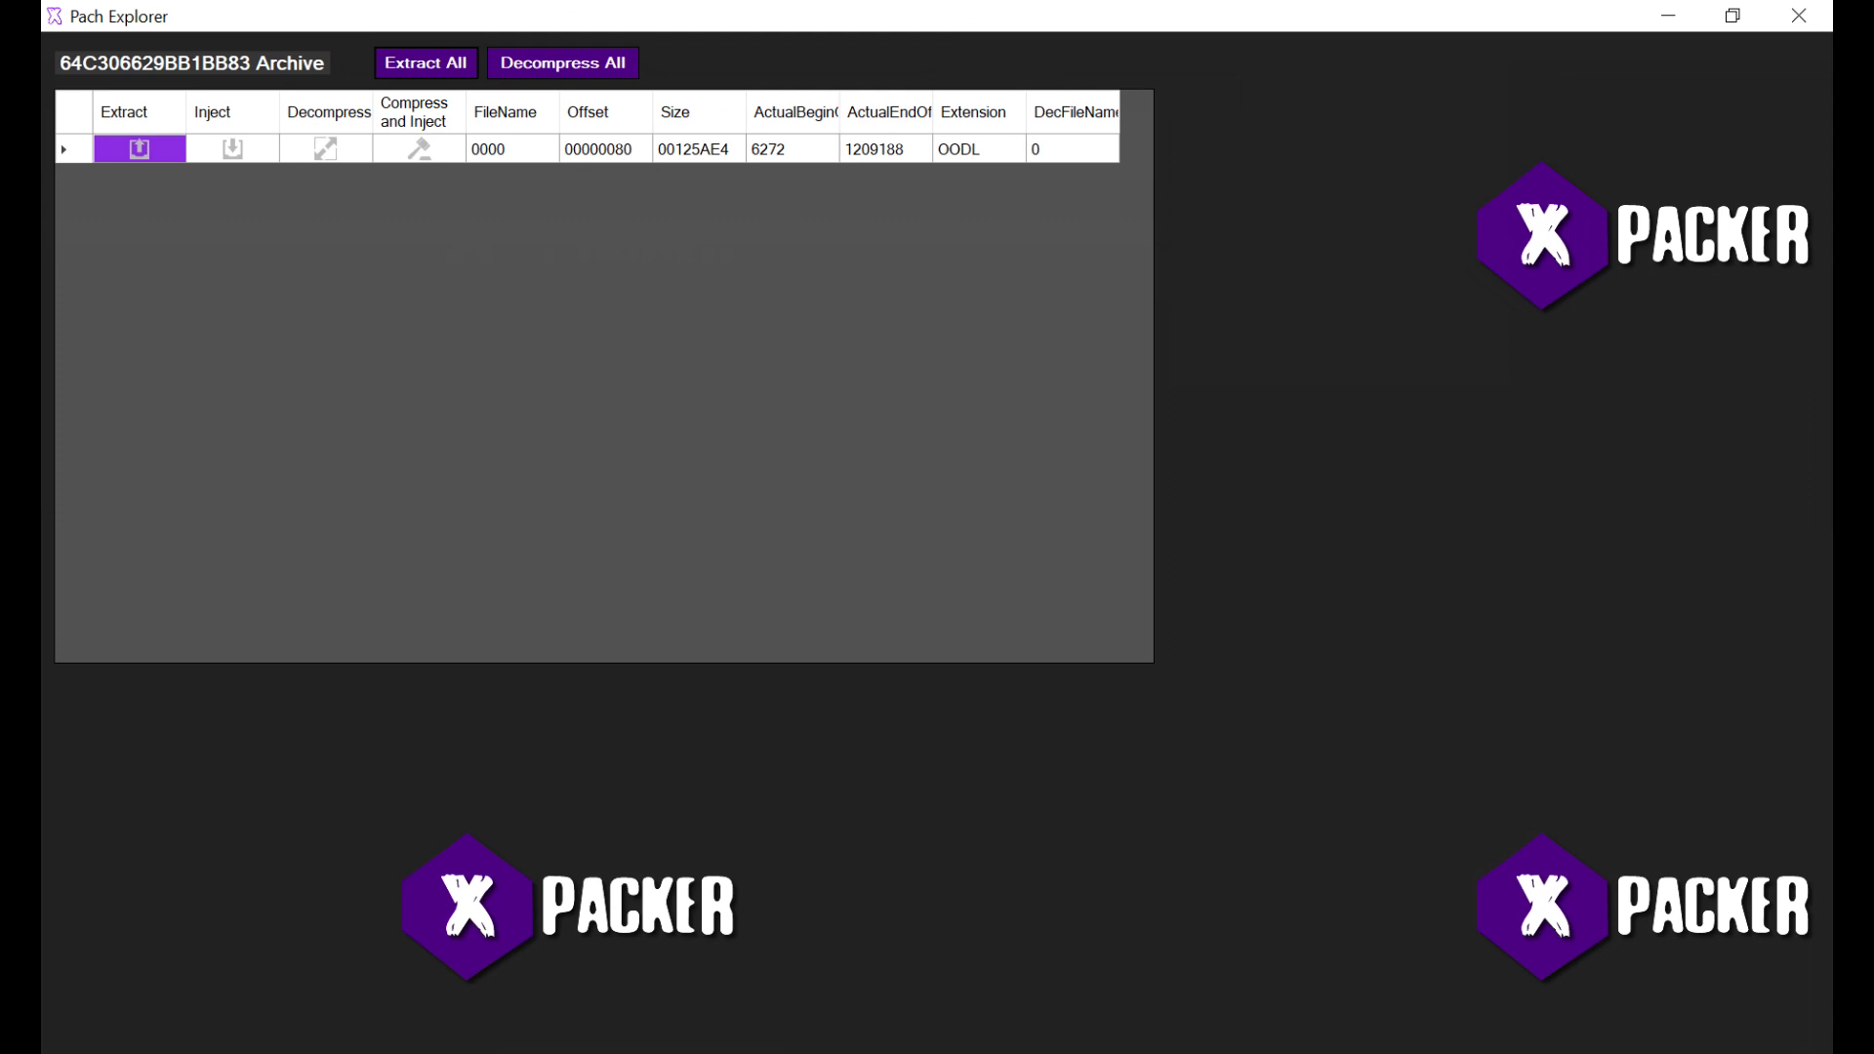
# Step: Decompress file 0000 of the archive as 0000.yobj into the tights 462 folder, and close Pach Explorer
pyautogui.click(325, 149)
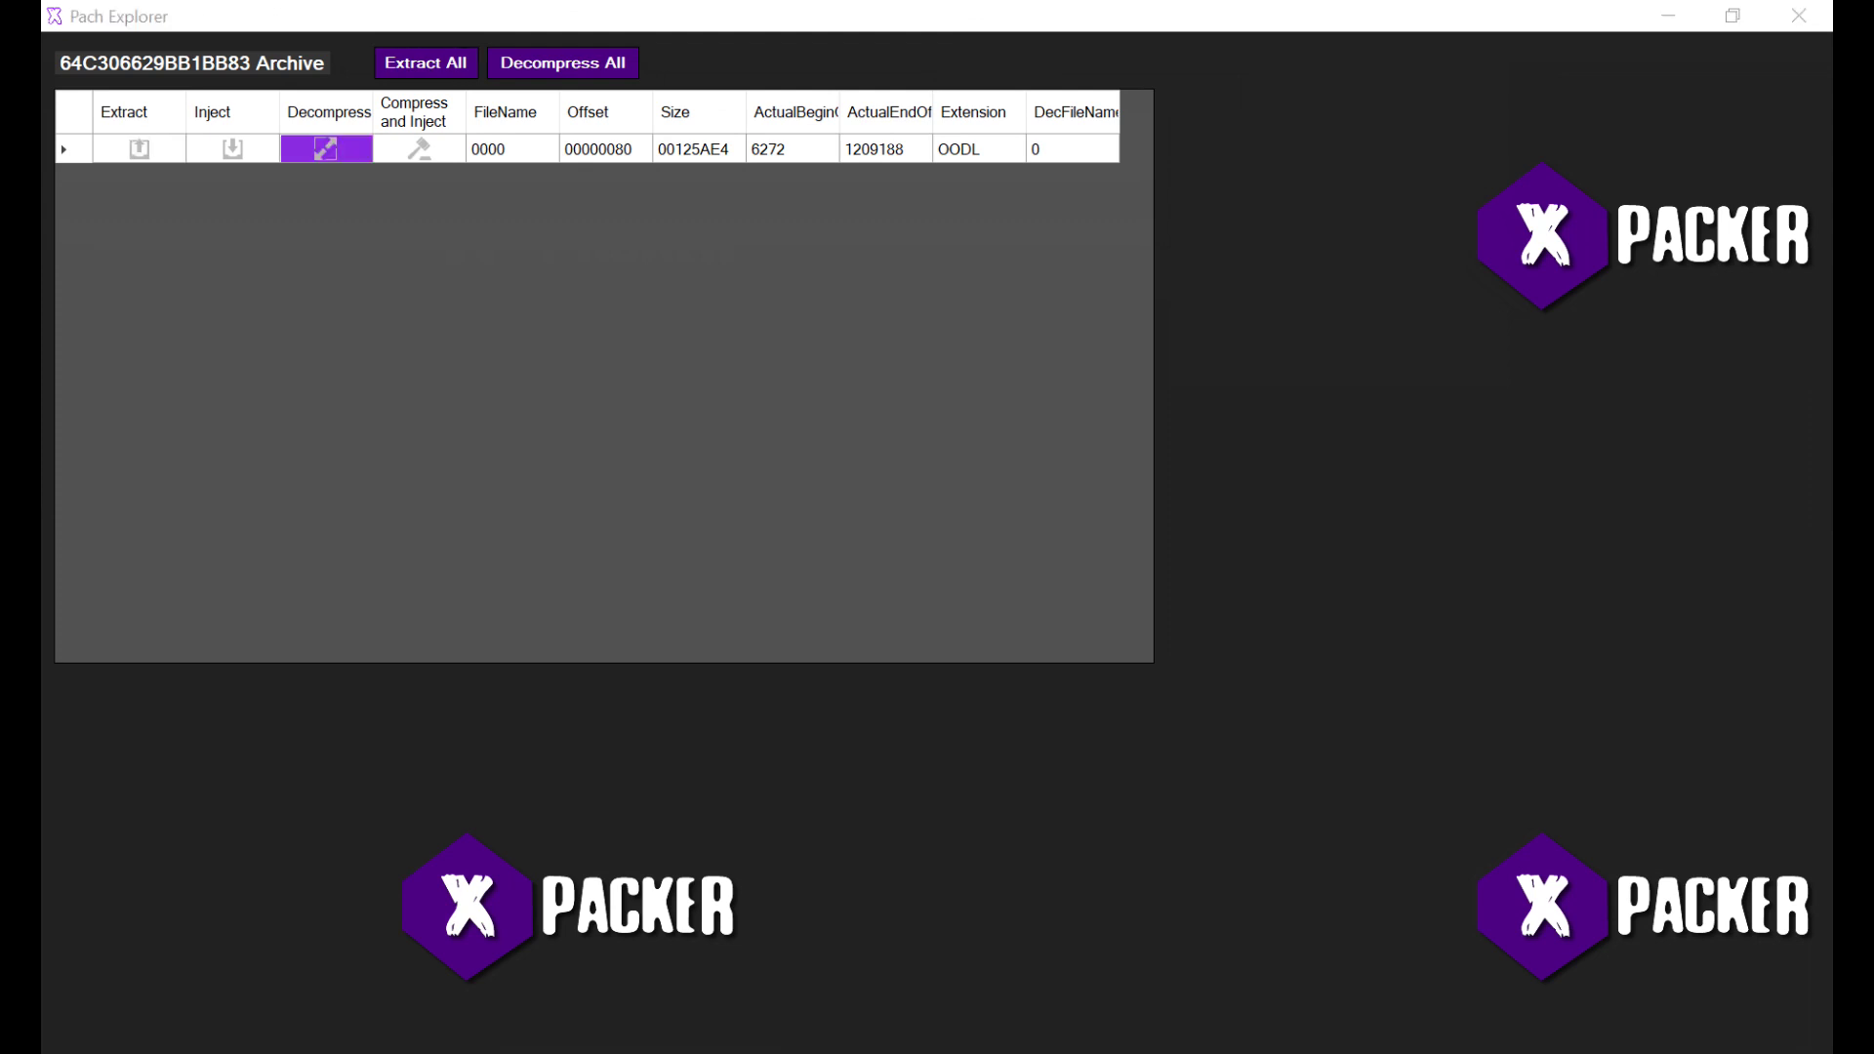
pyautogui.click(1285, 859)
pyautogui.click(1799, 15)
# Step: Open 0000.yobj from the tights 462 folder as a Creation Studio pac archive
pyautogui.click(70, 48)
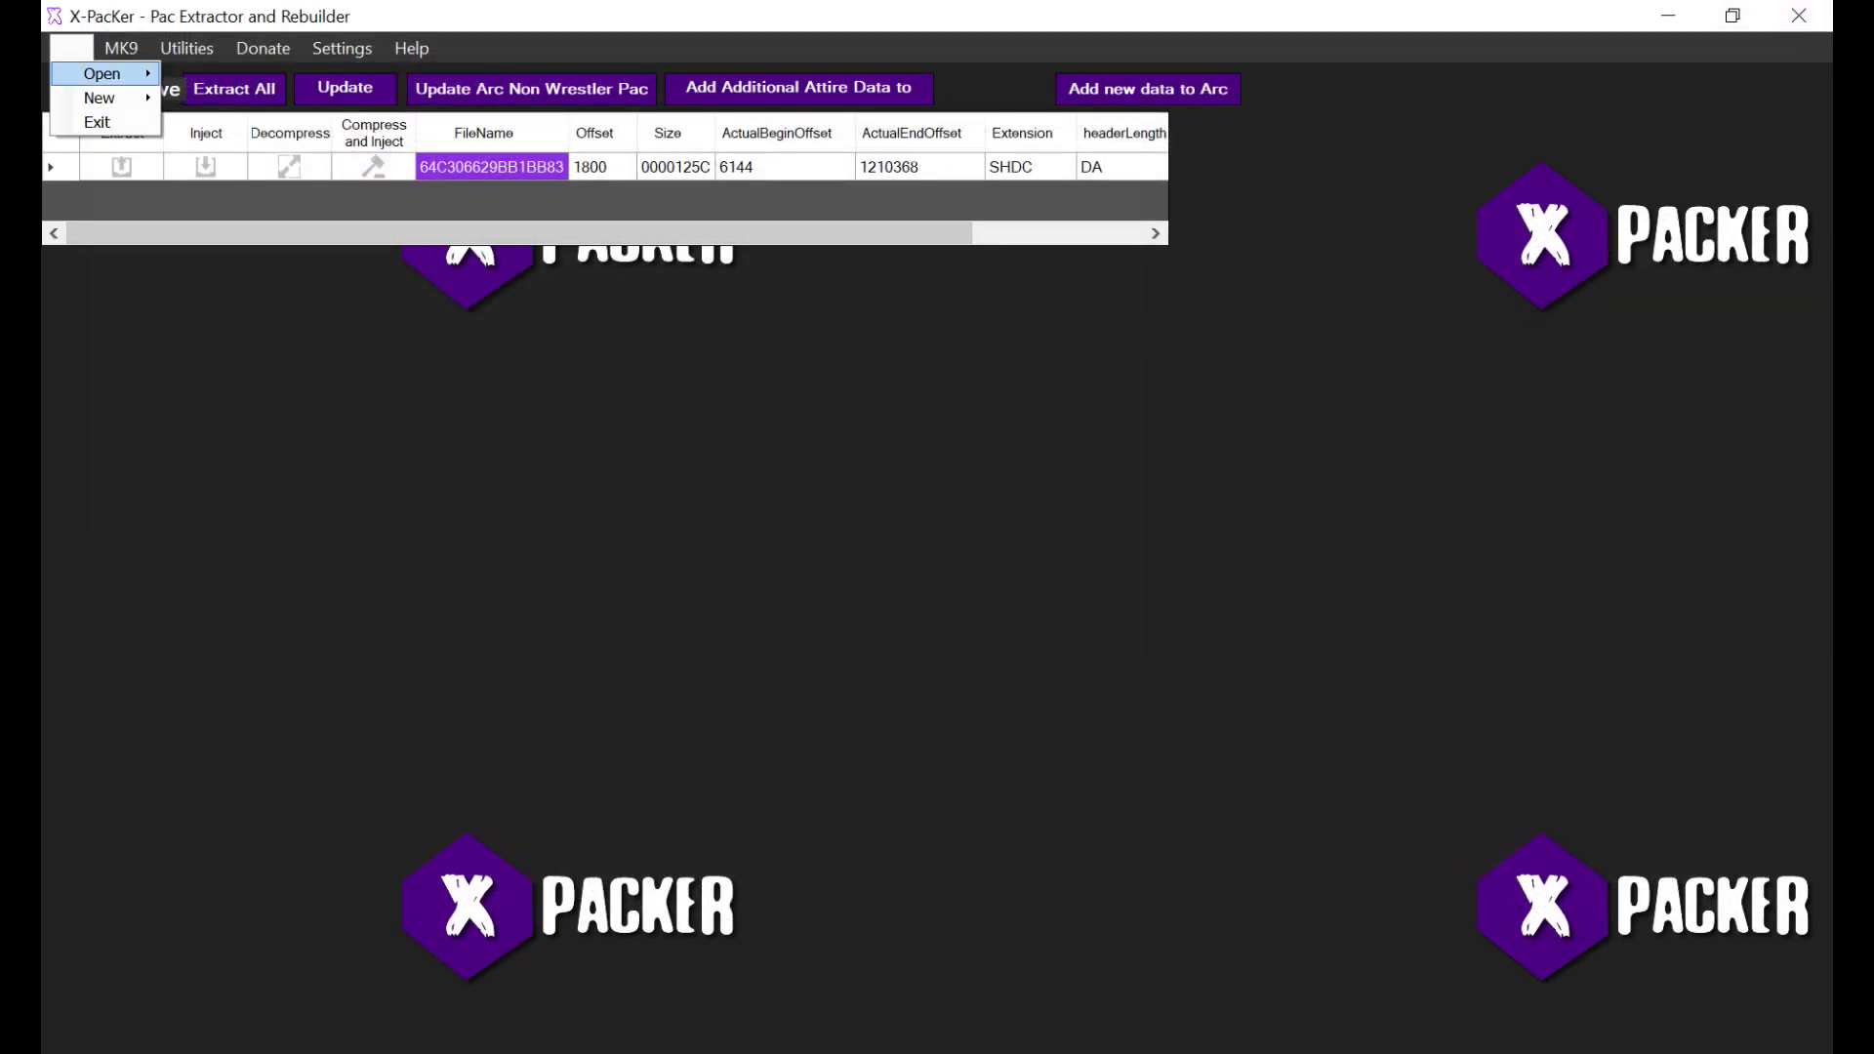
pyautogui.moveTo(102, 73)
pyautogui.moveTo(426, 75)
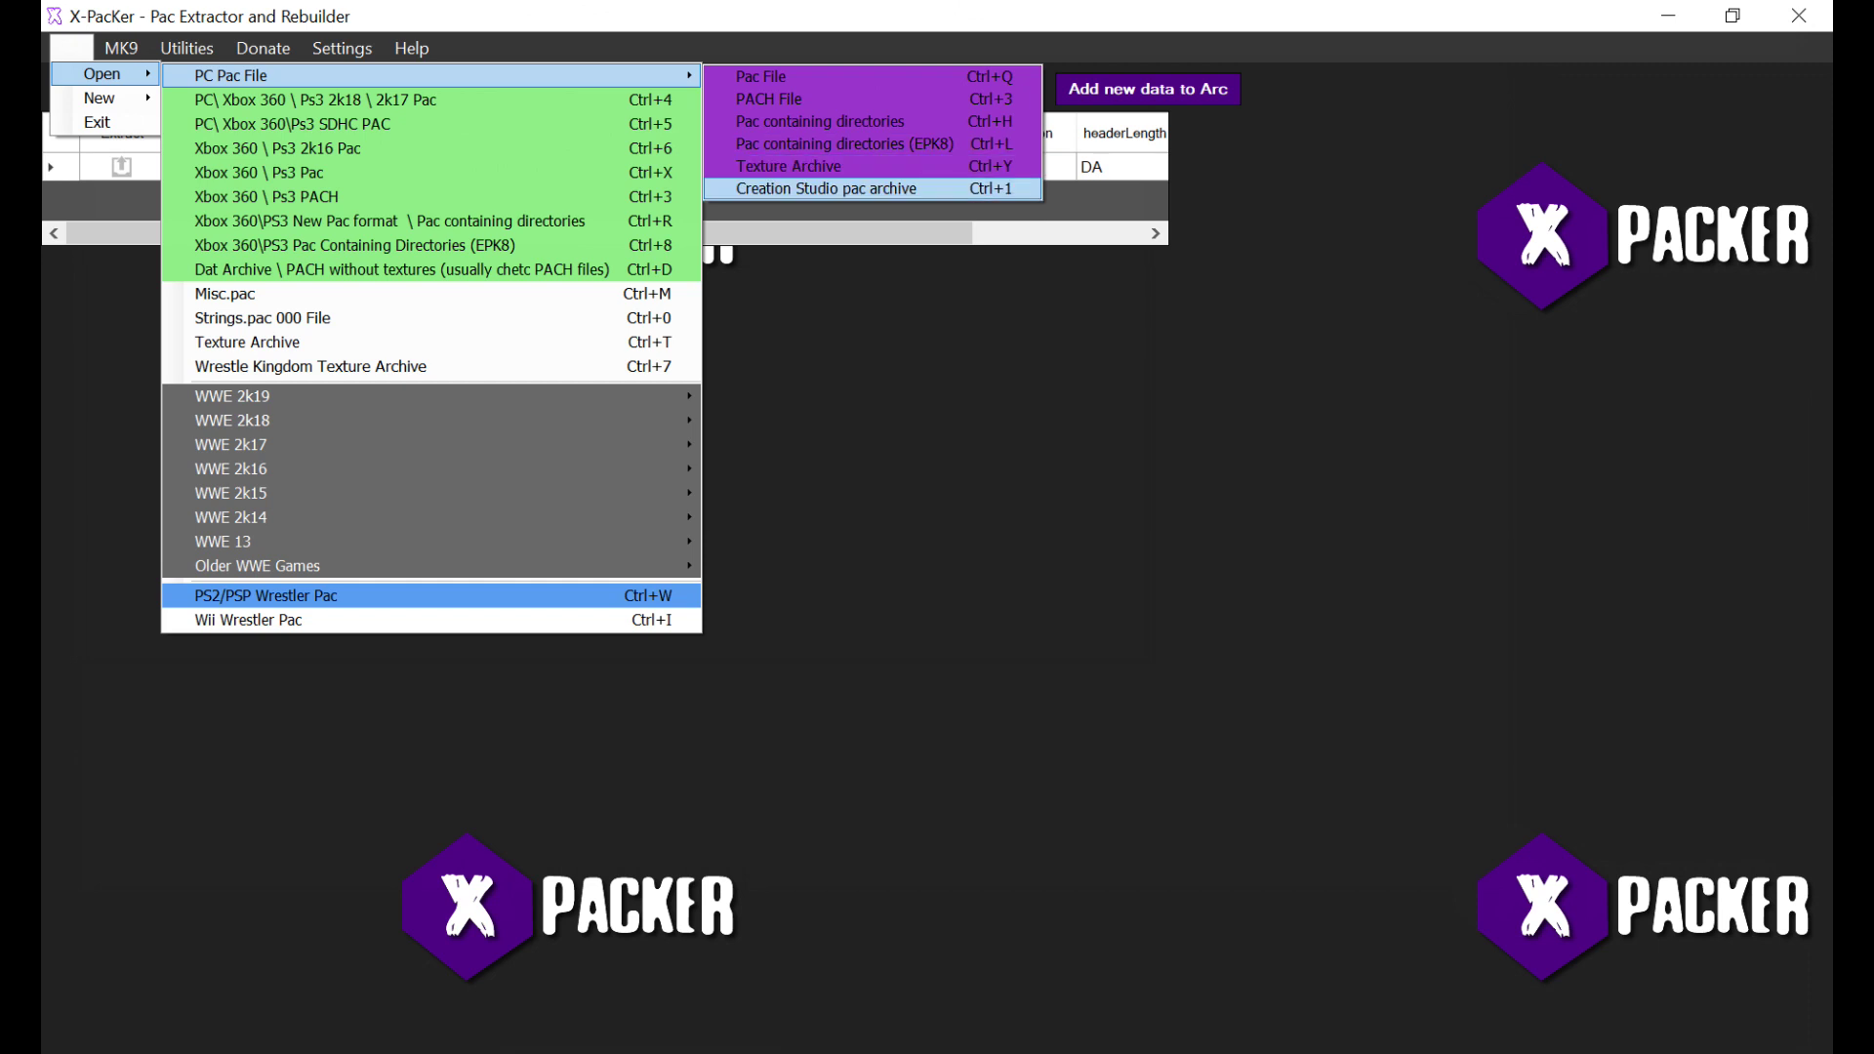
pyautogui.click(825, 189)
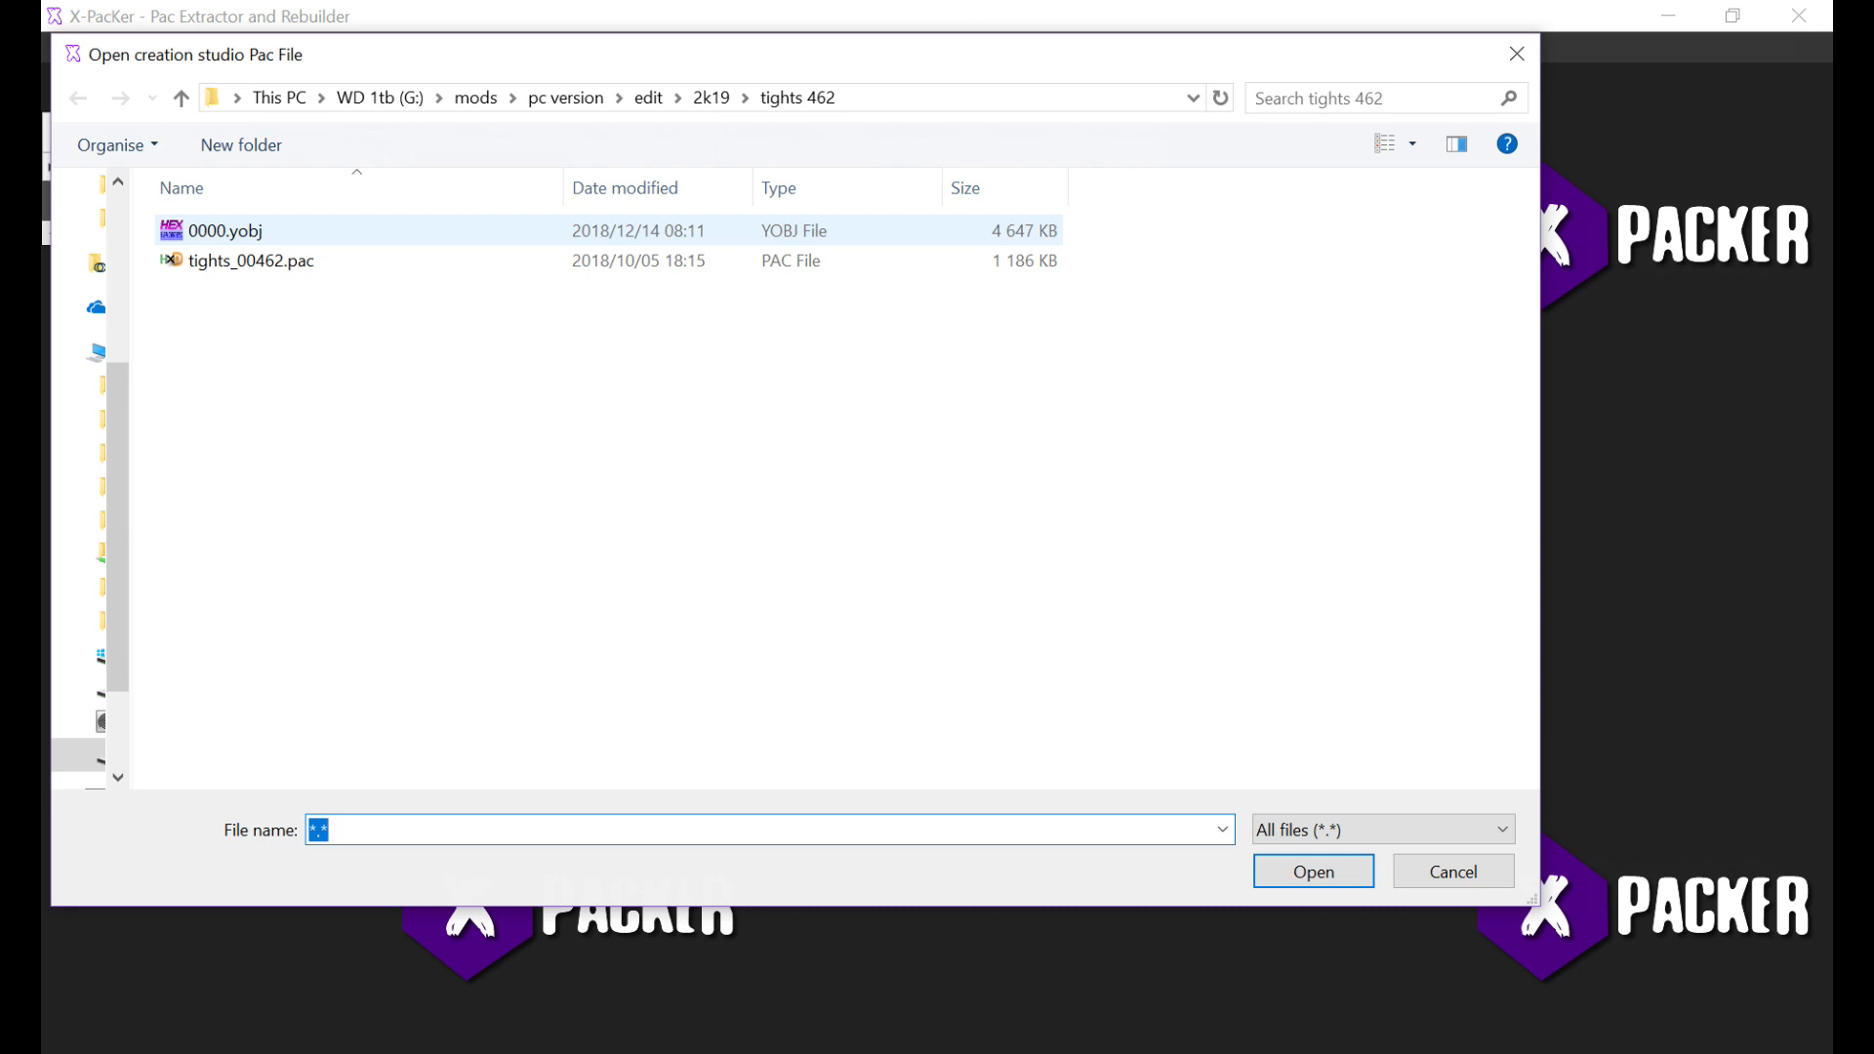
pyautogui.doubleClick(225, 230)
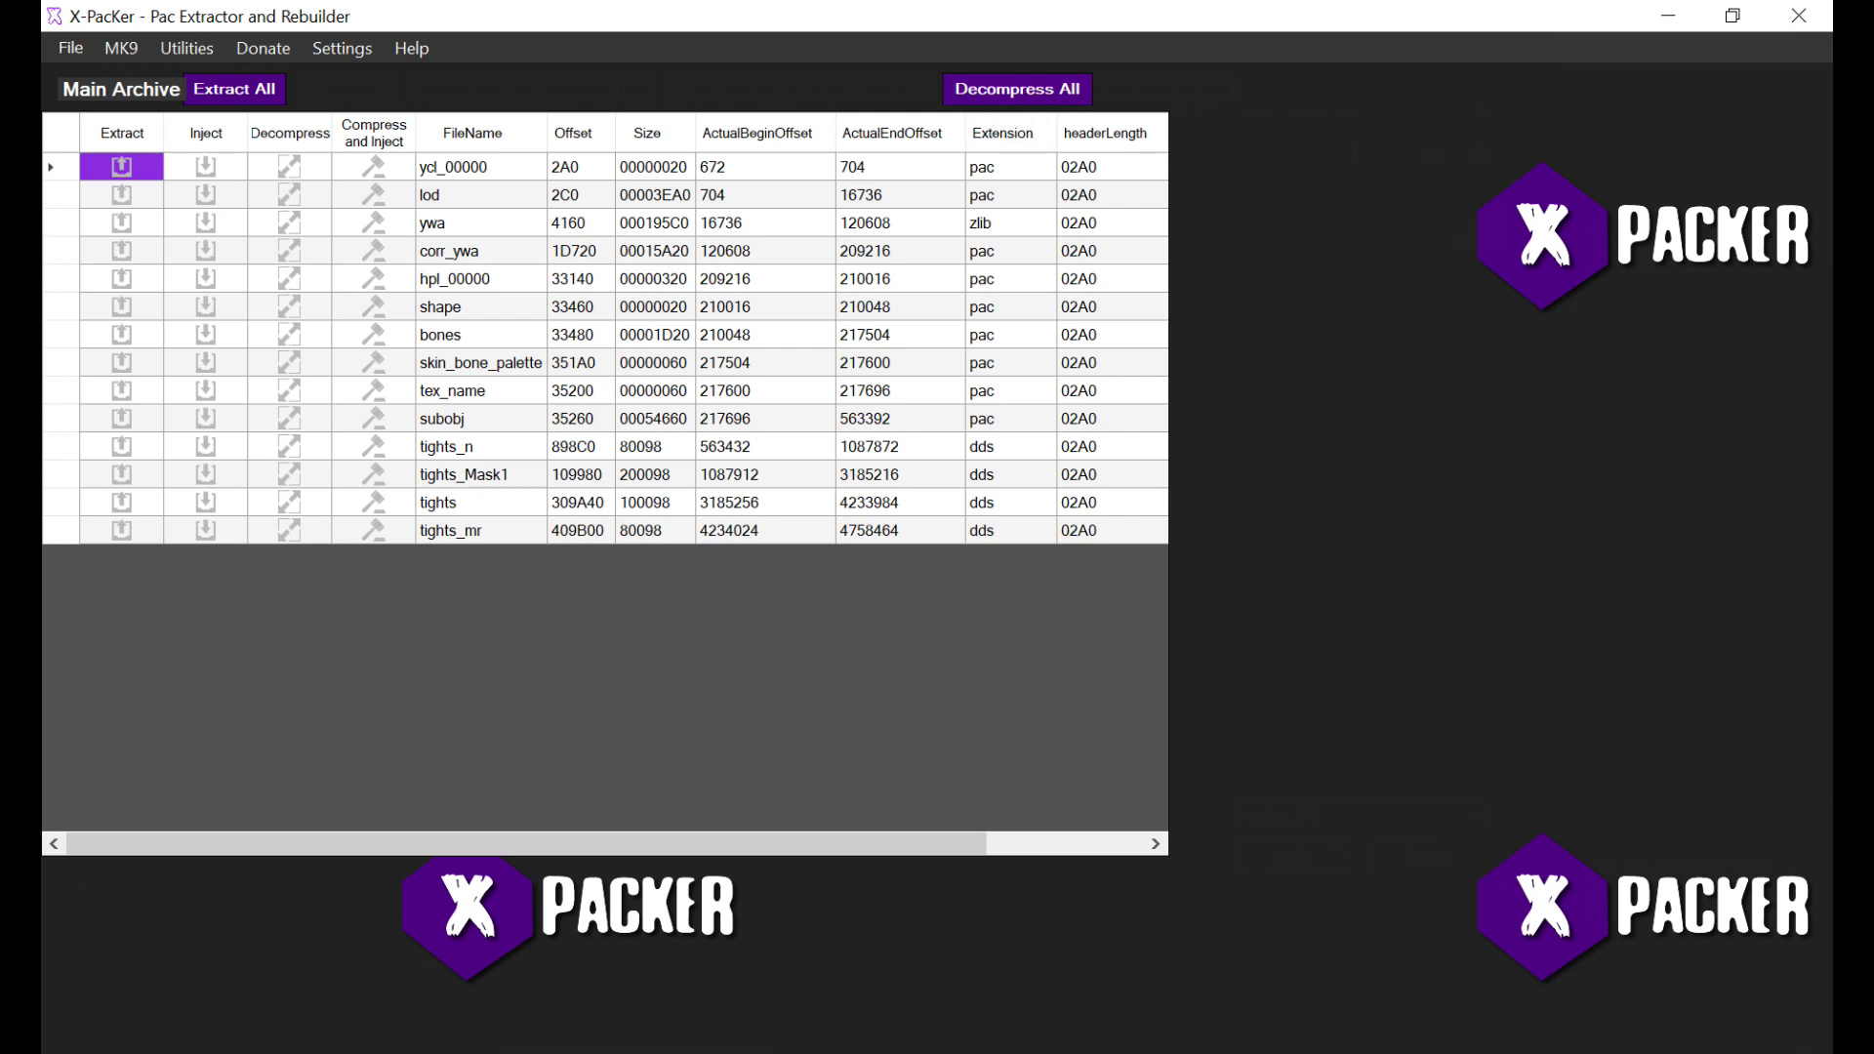
# Step: Decompress all files of the main archive into the tights 462 folder
pyautogui.click(1017, 89)
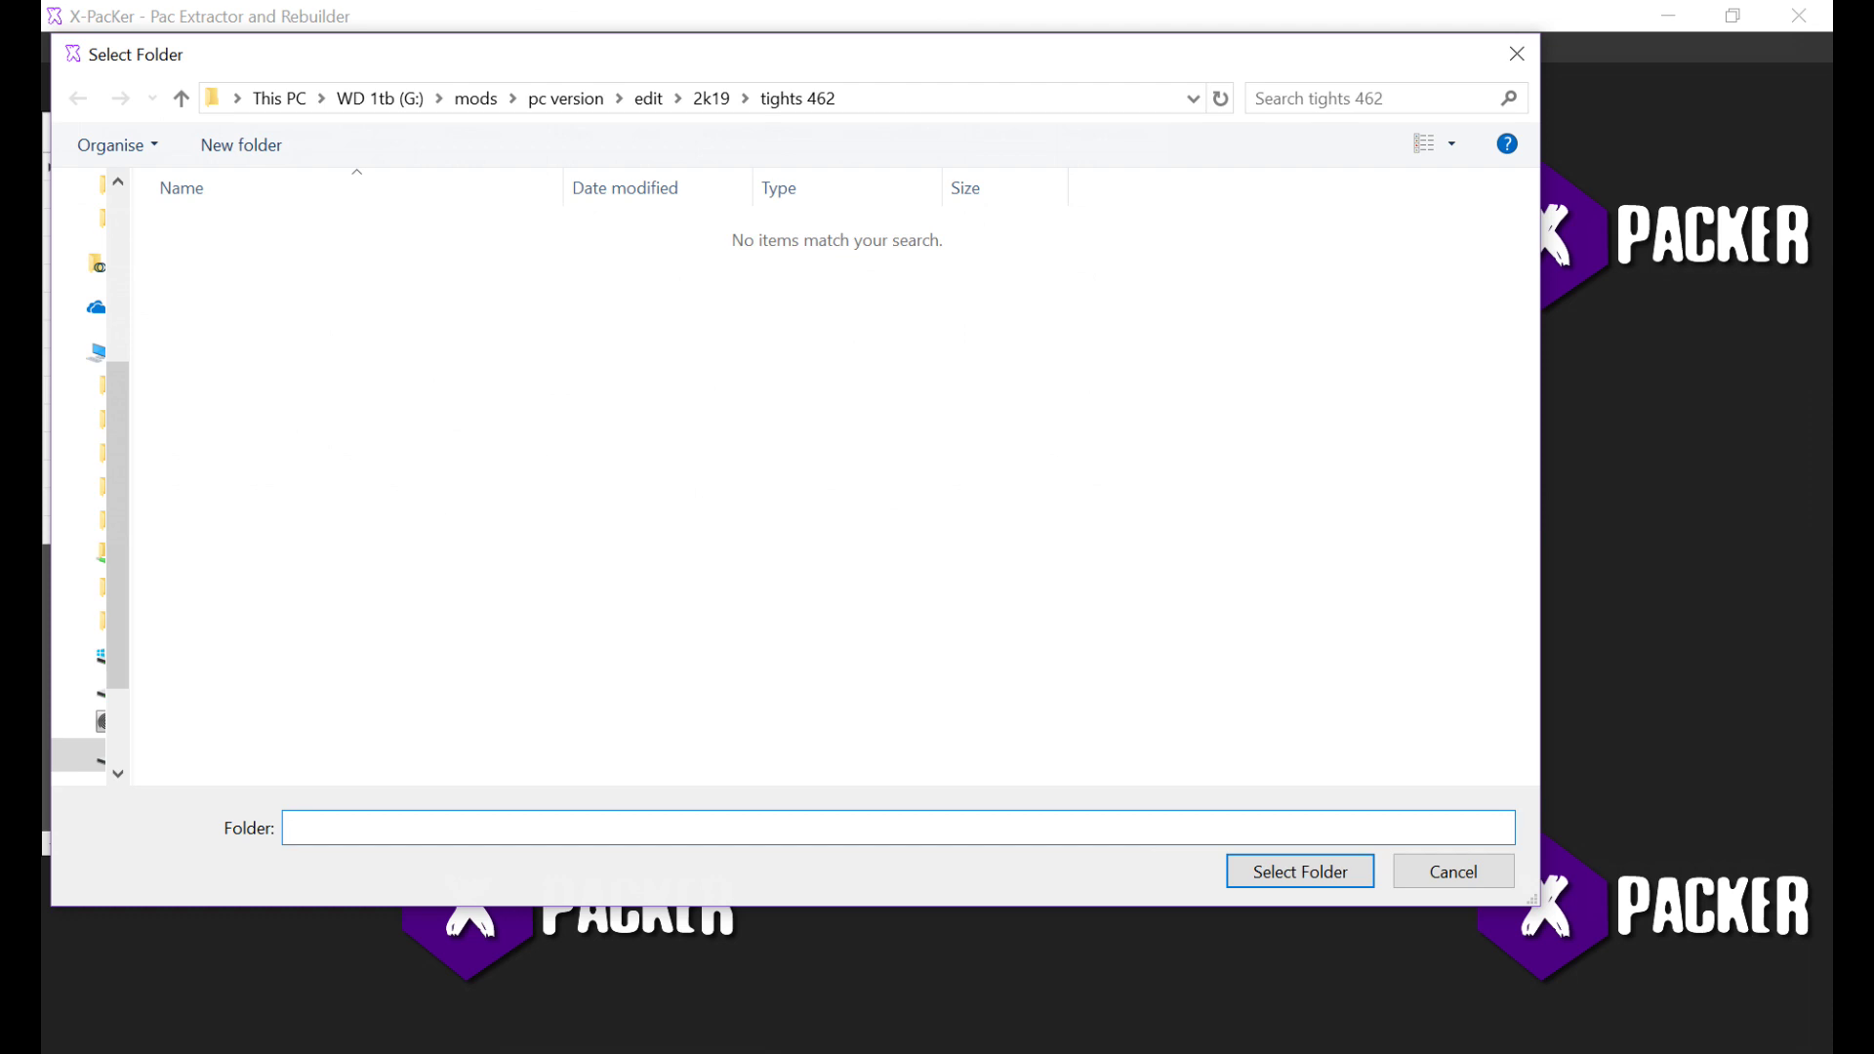
pyautogui.press('Return')
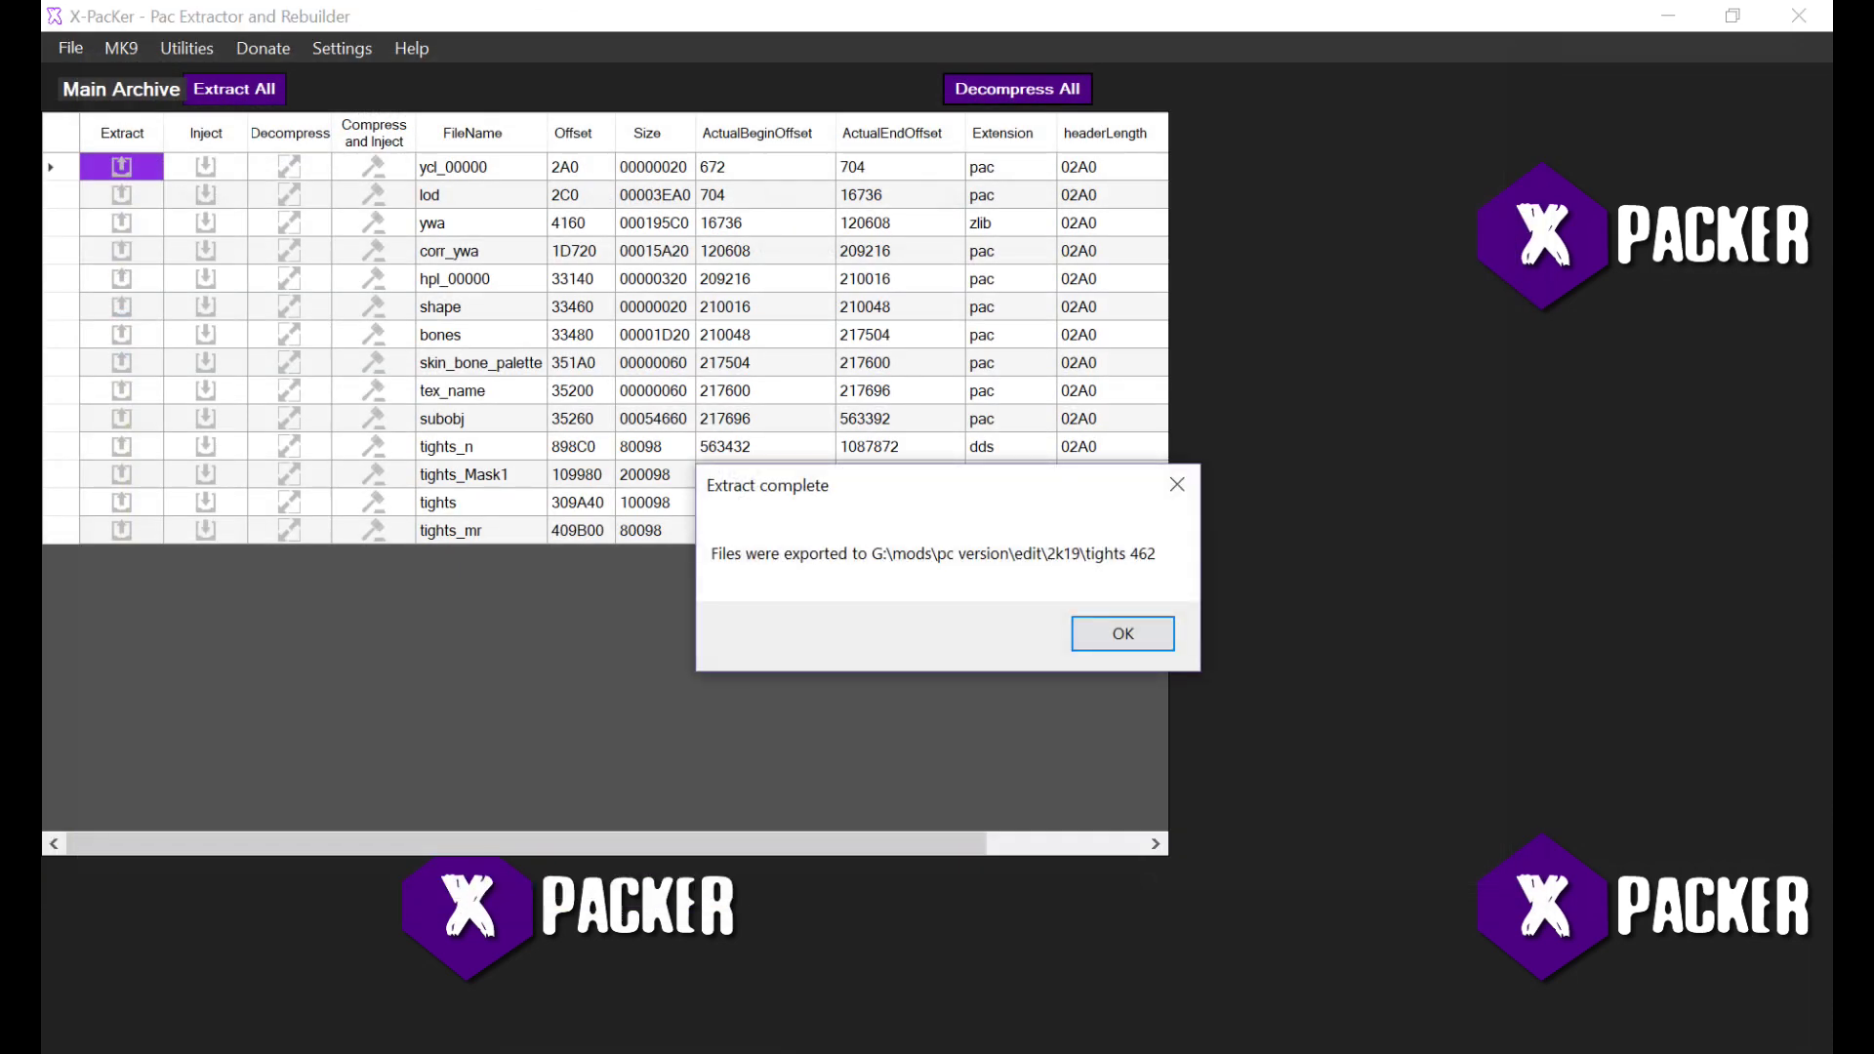
pyautogui.press('Return')
# Step: Switch to the tights 462 folder and review the extracted tights, Mask1, normal and mr DDS textures
pyautogui.moveTo(351, 1052)
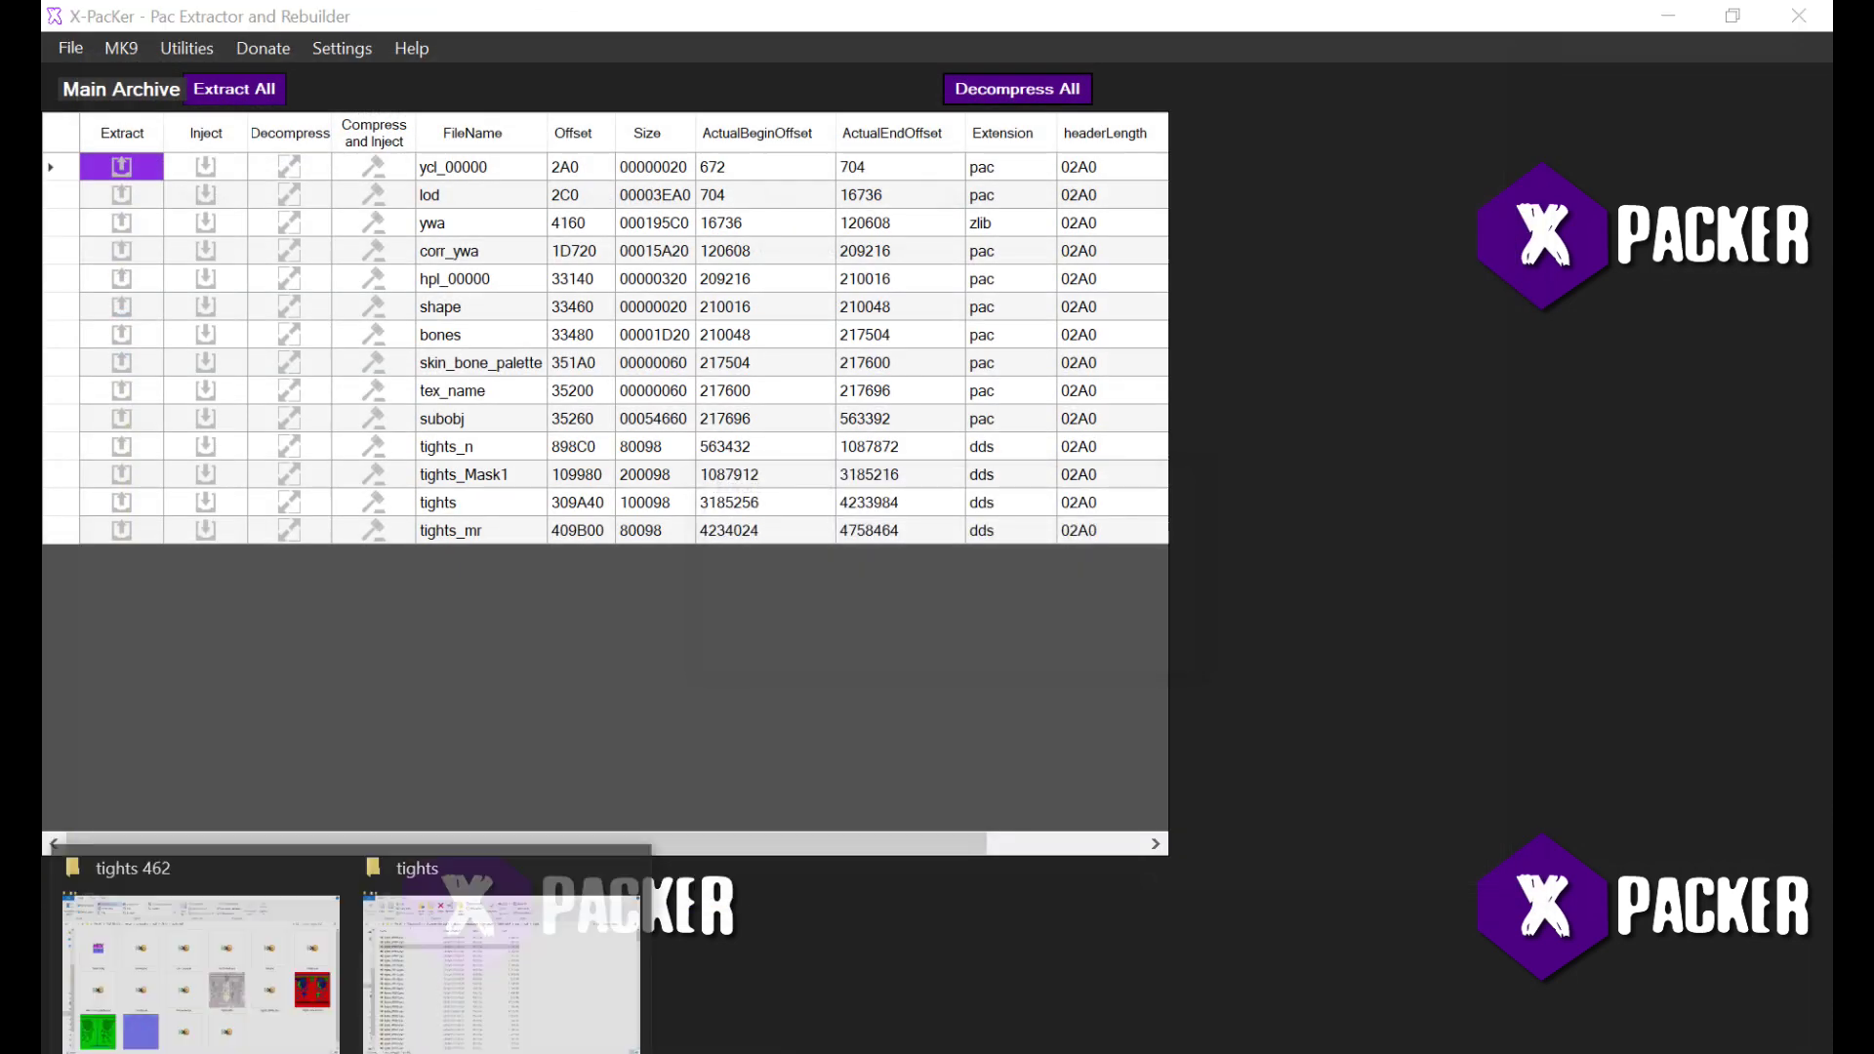
pyautogui.click(252, 973)
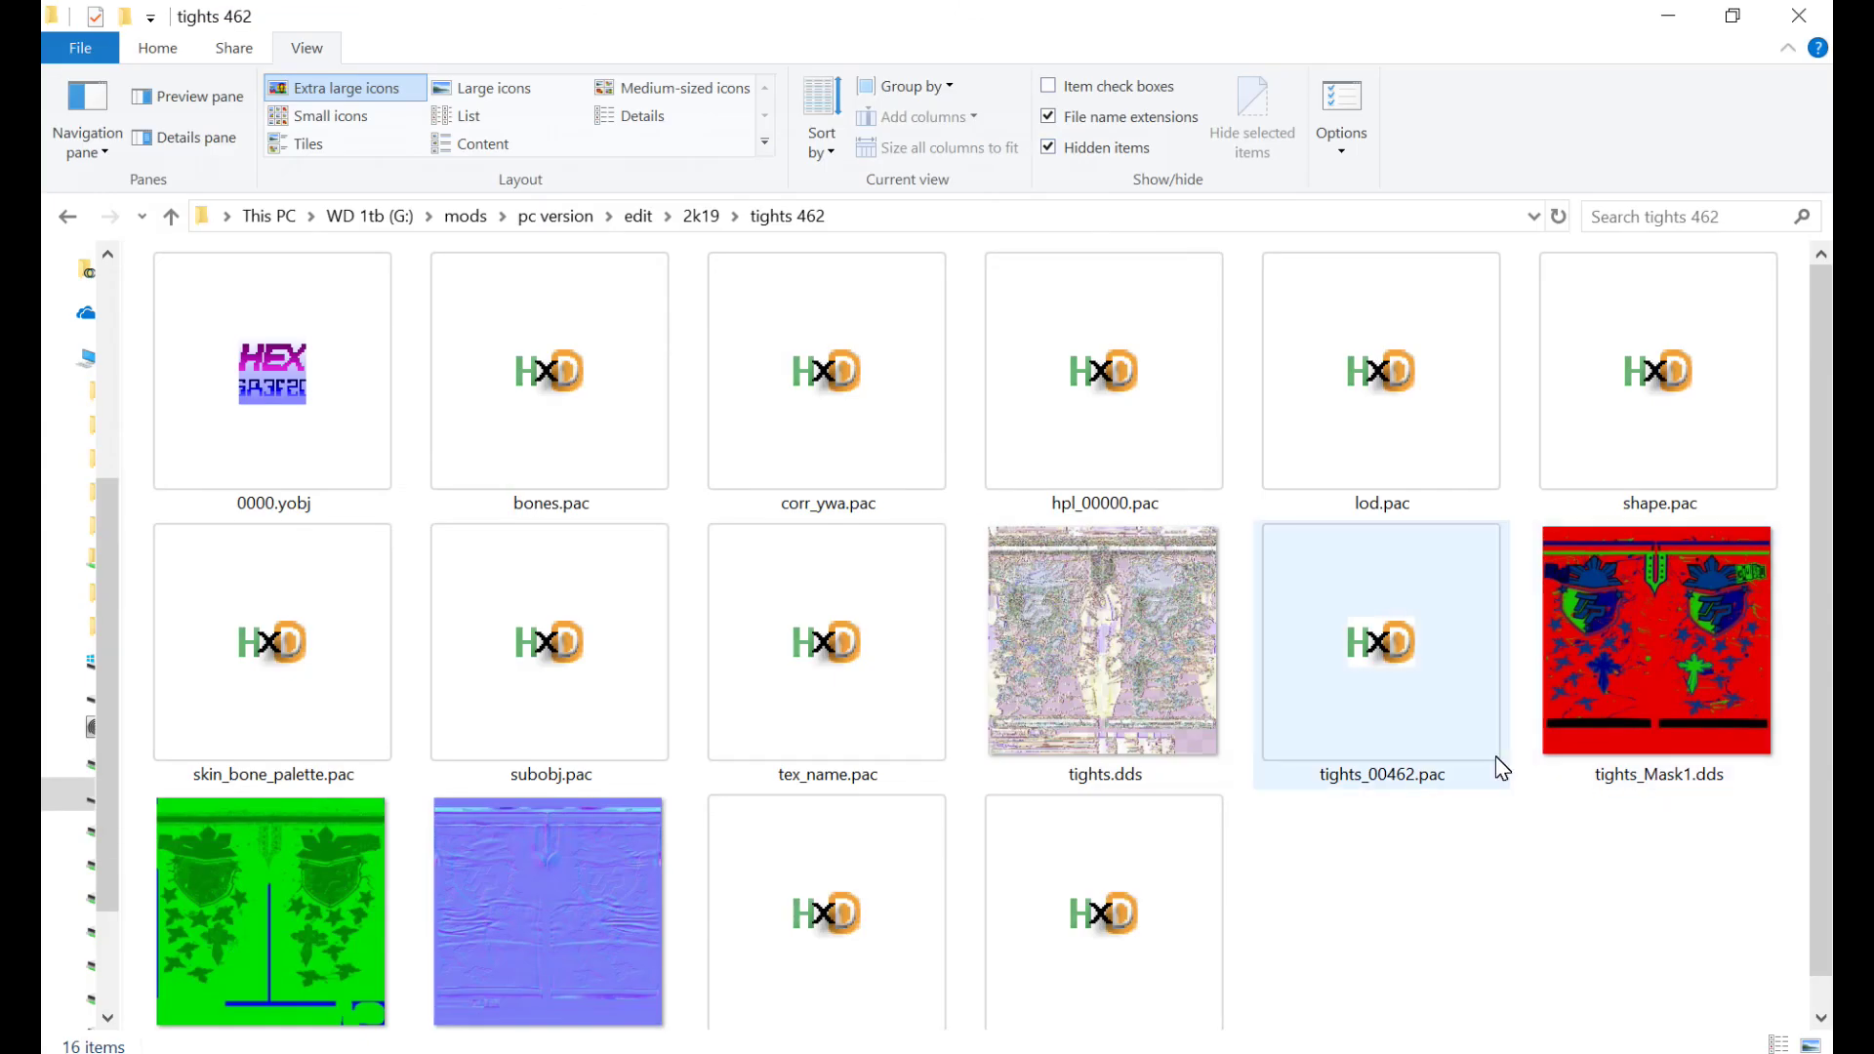
pyautogui.scroll(-1, 1489, 820)
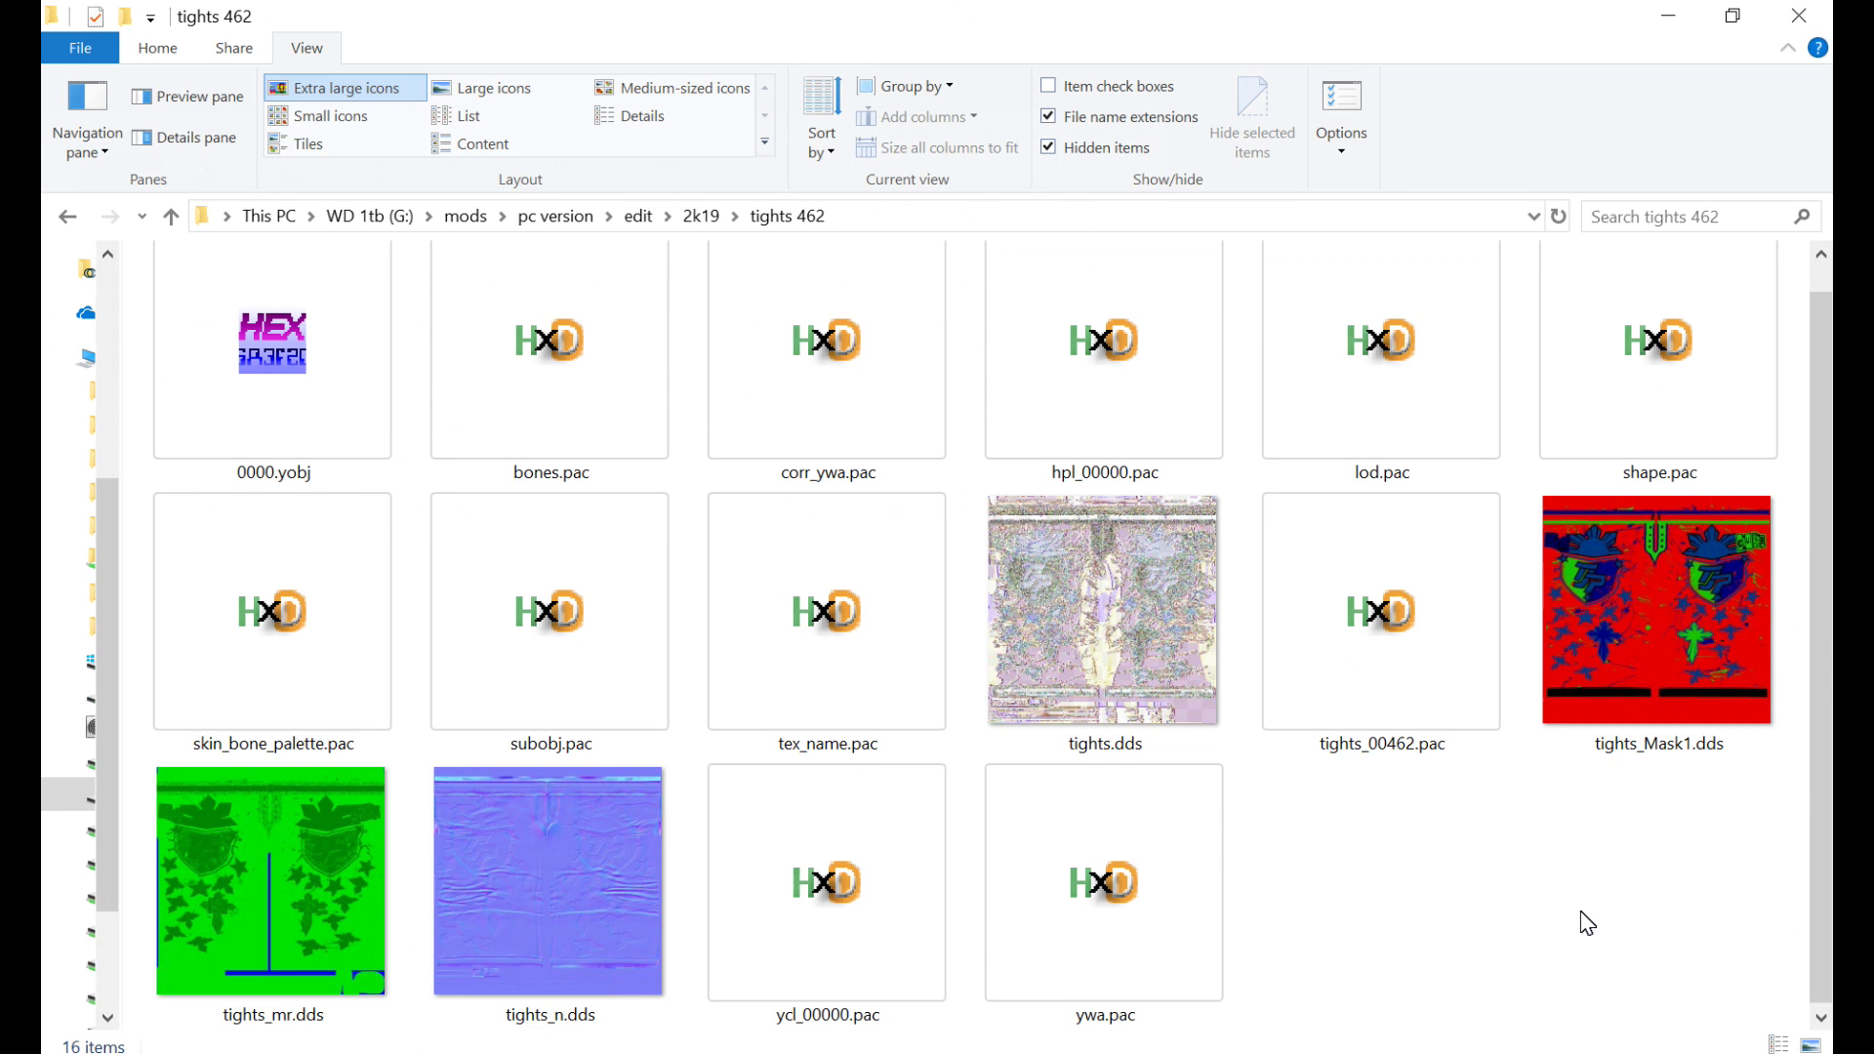
pyautogui.click(1080, 625)
pyautogui.click(1616, 615)
pyautogui.click(441, 899)
pyautogui.click(291, 893)
pyautogui.click(1461, 883)
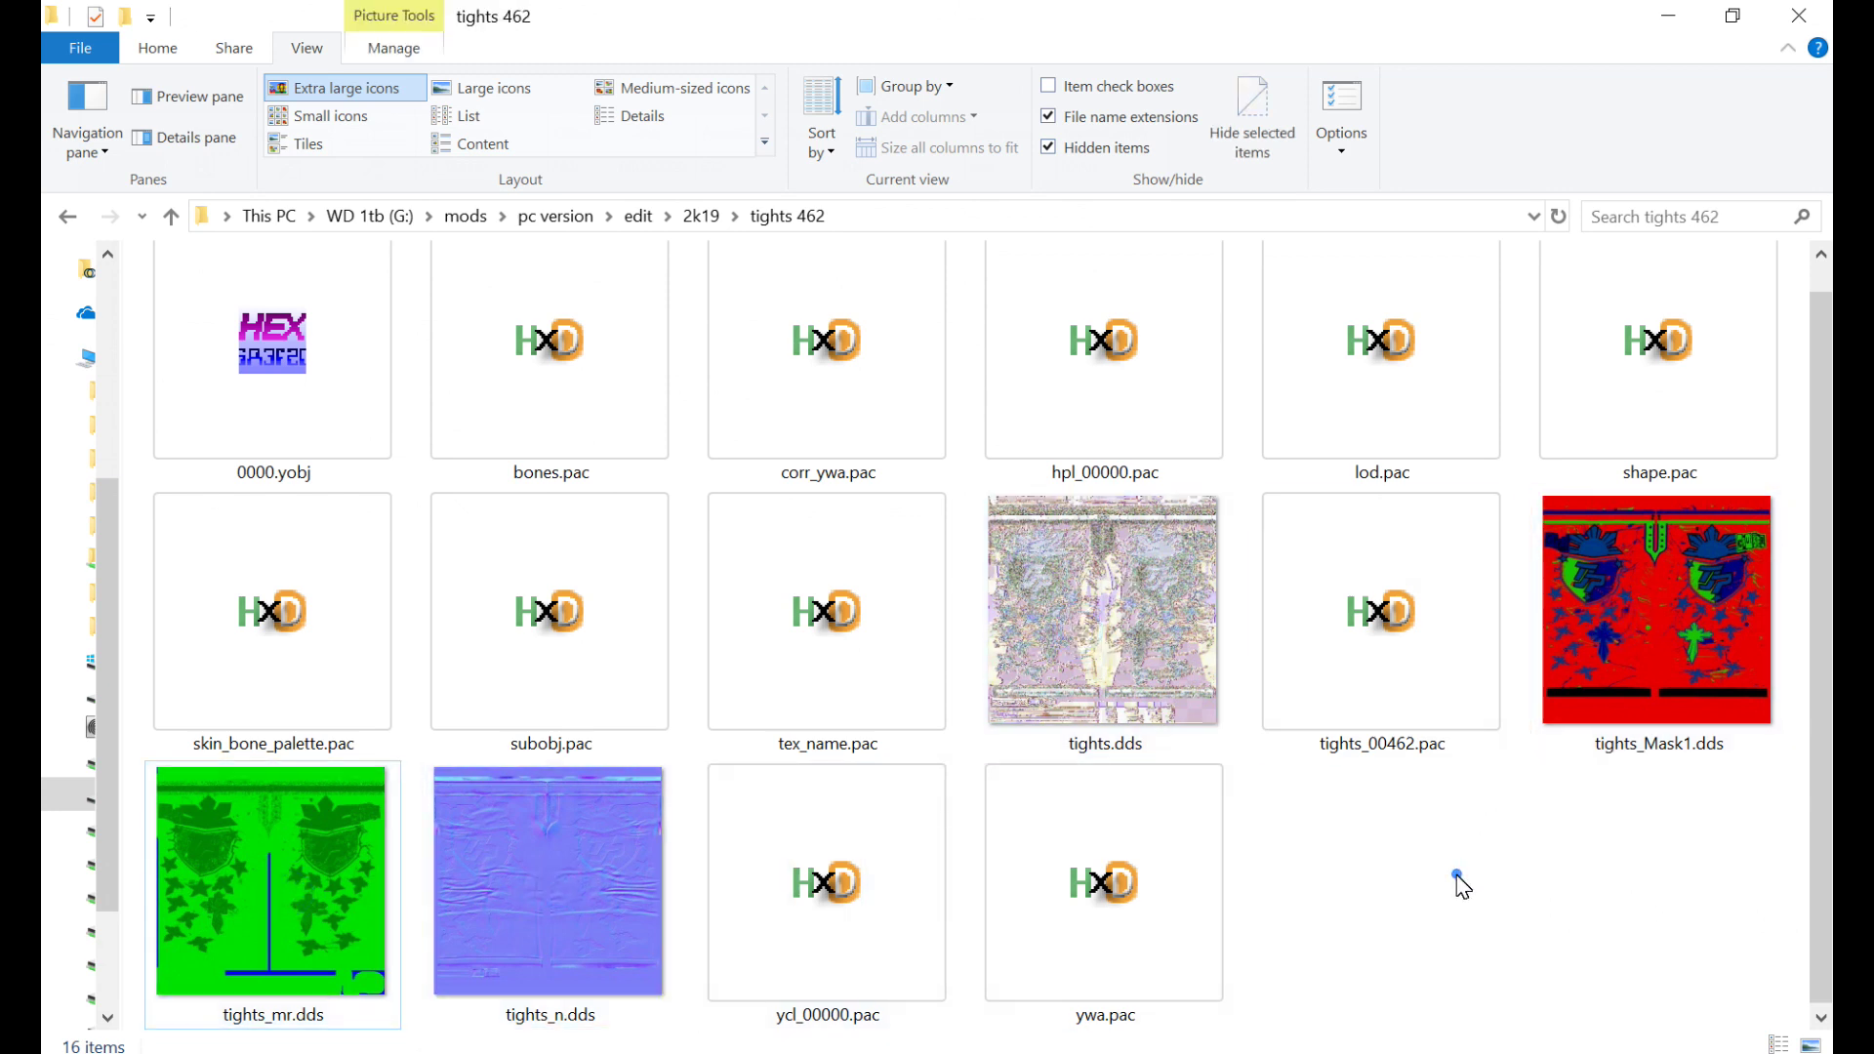
# Step: Open tights.dds in Photoshop with its transparency loaded as an alpha channel
pyautogui.click(1118, 608)
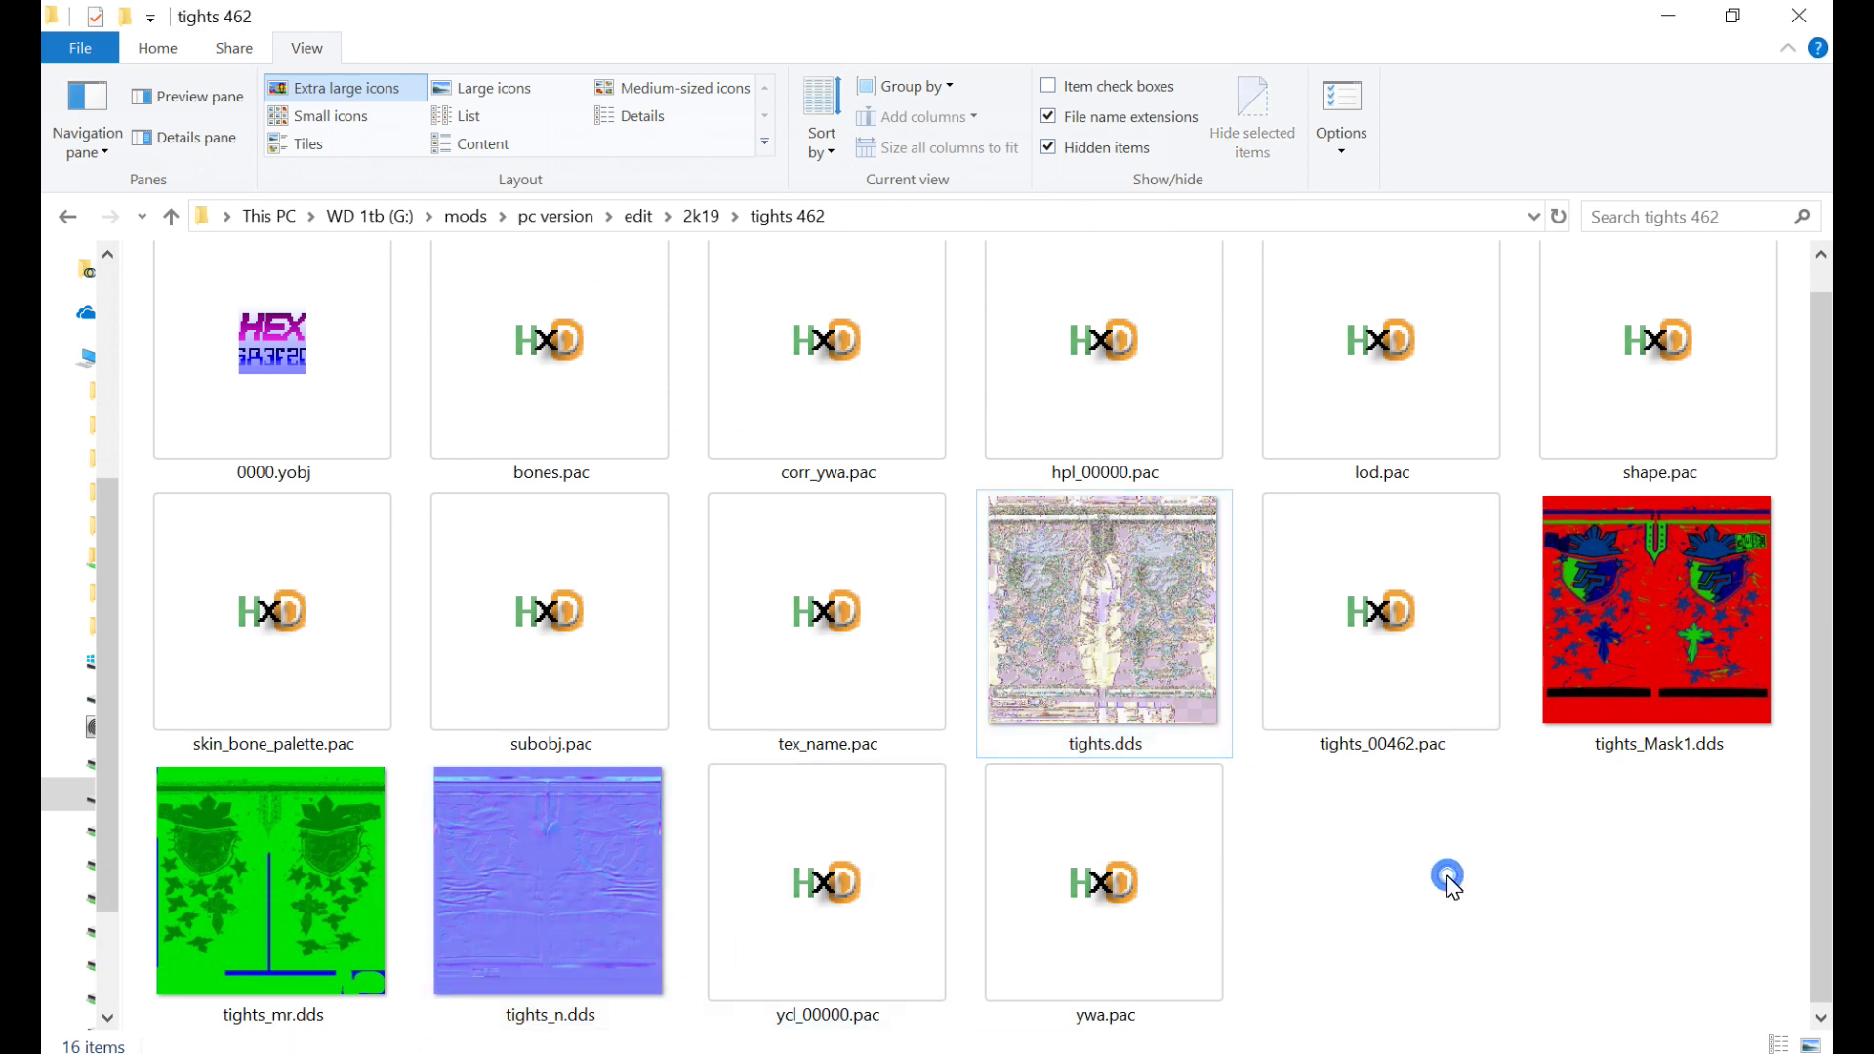
pyautogui.doubleClick(1134, 654)
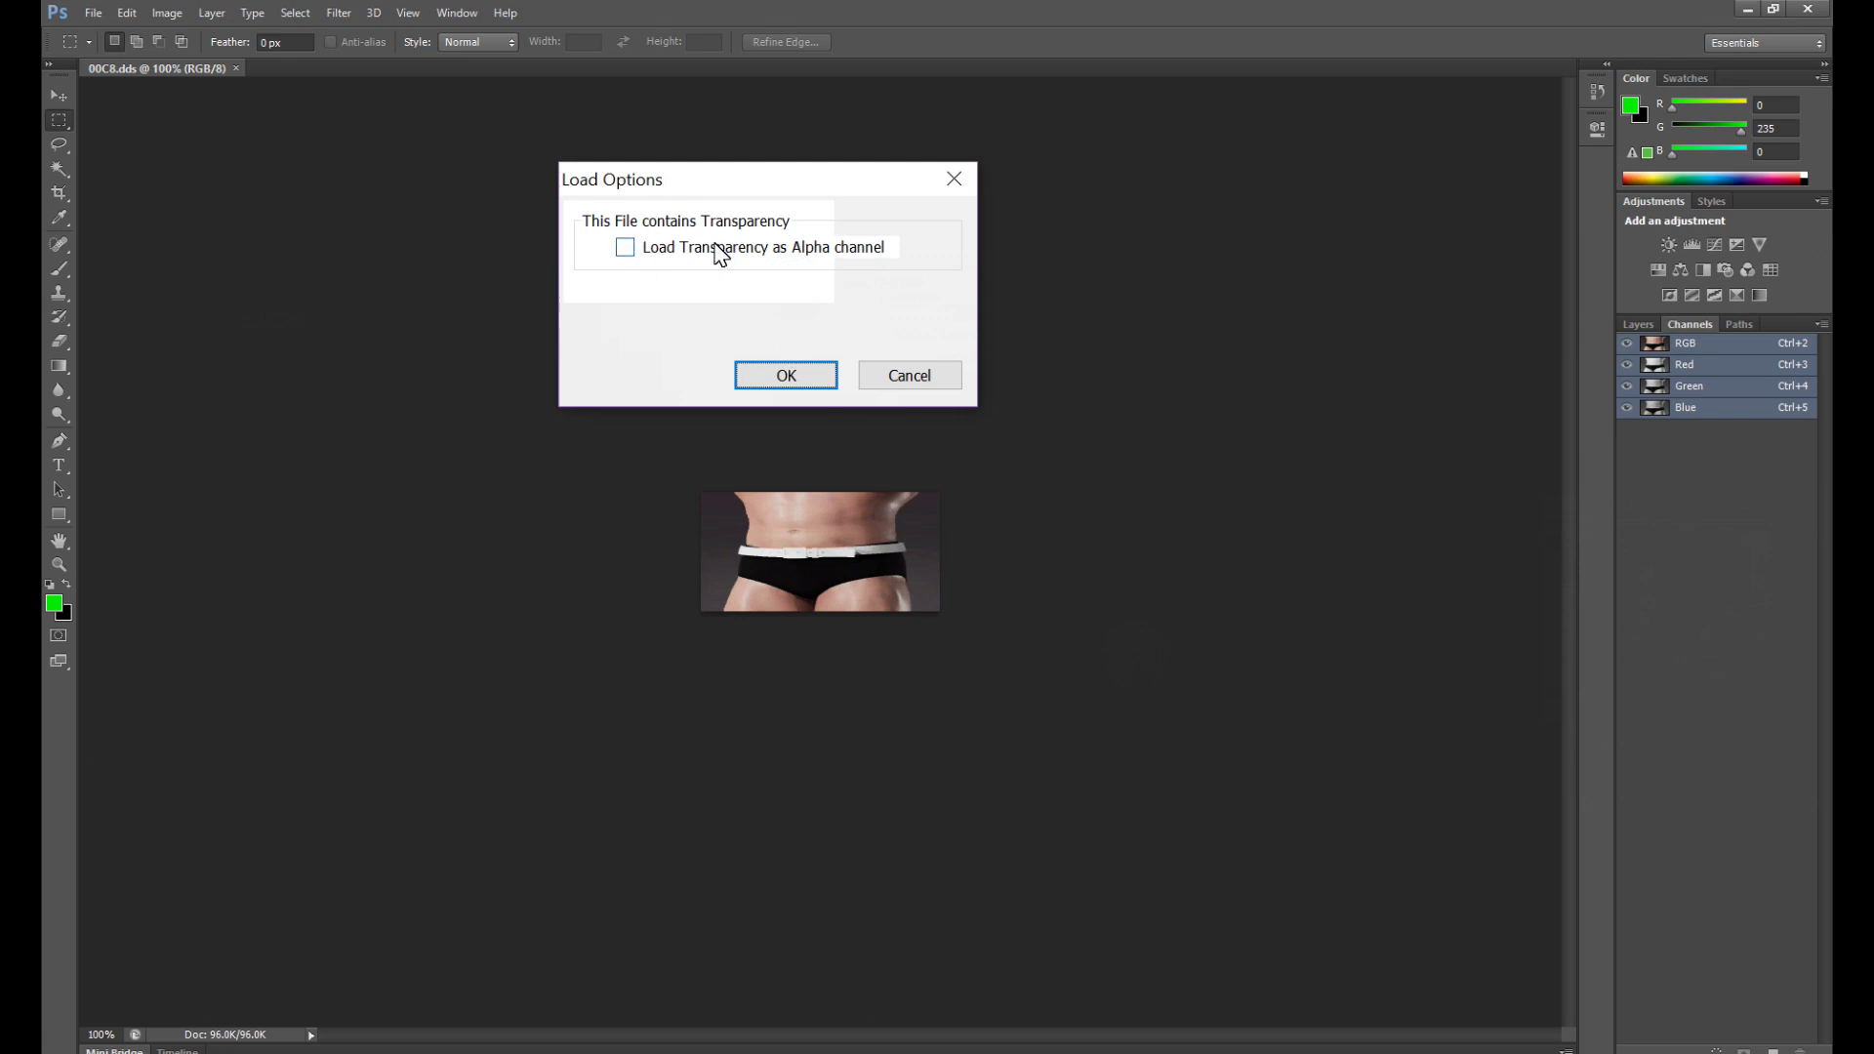
pyautogui.click(626, 254)
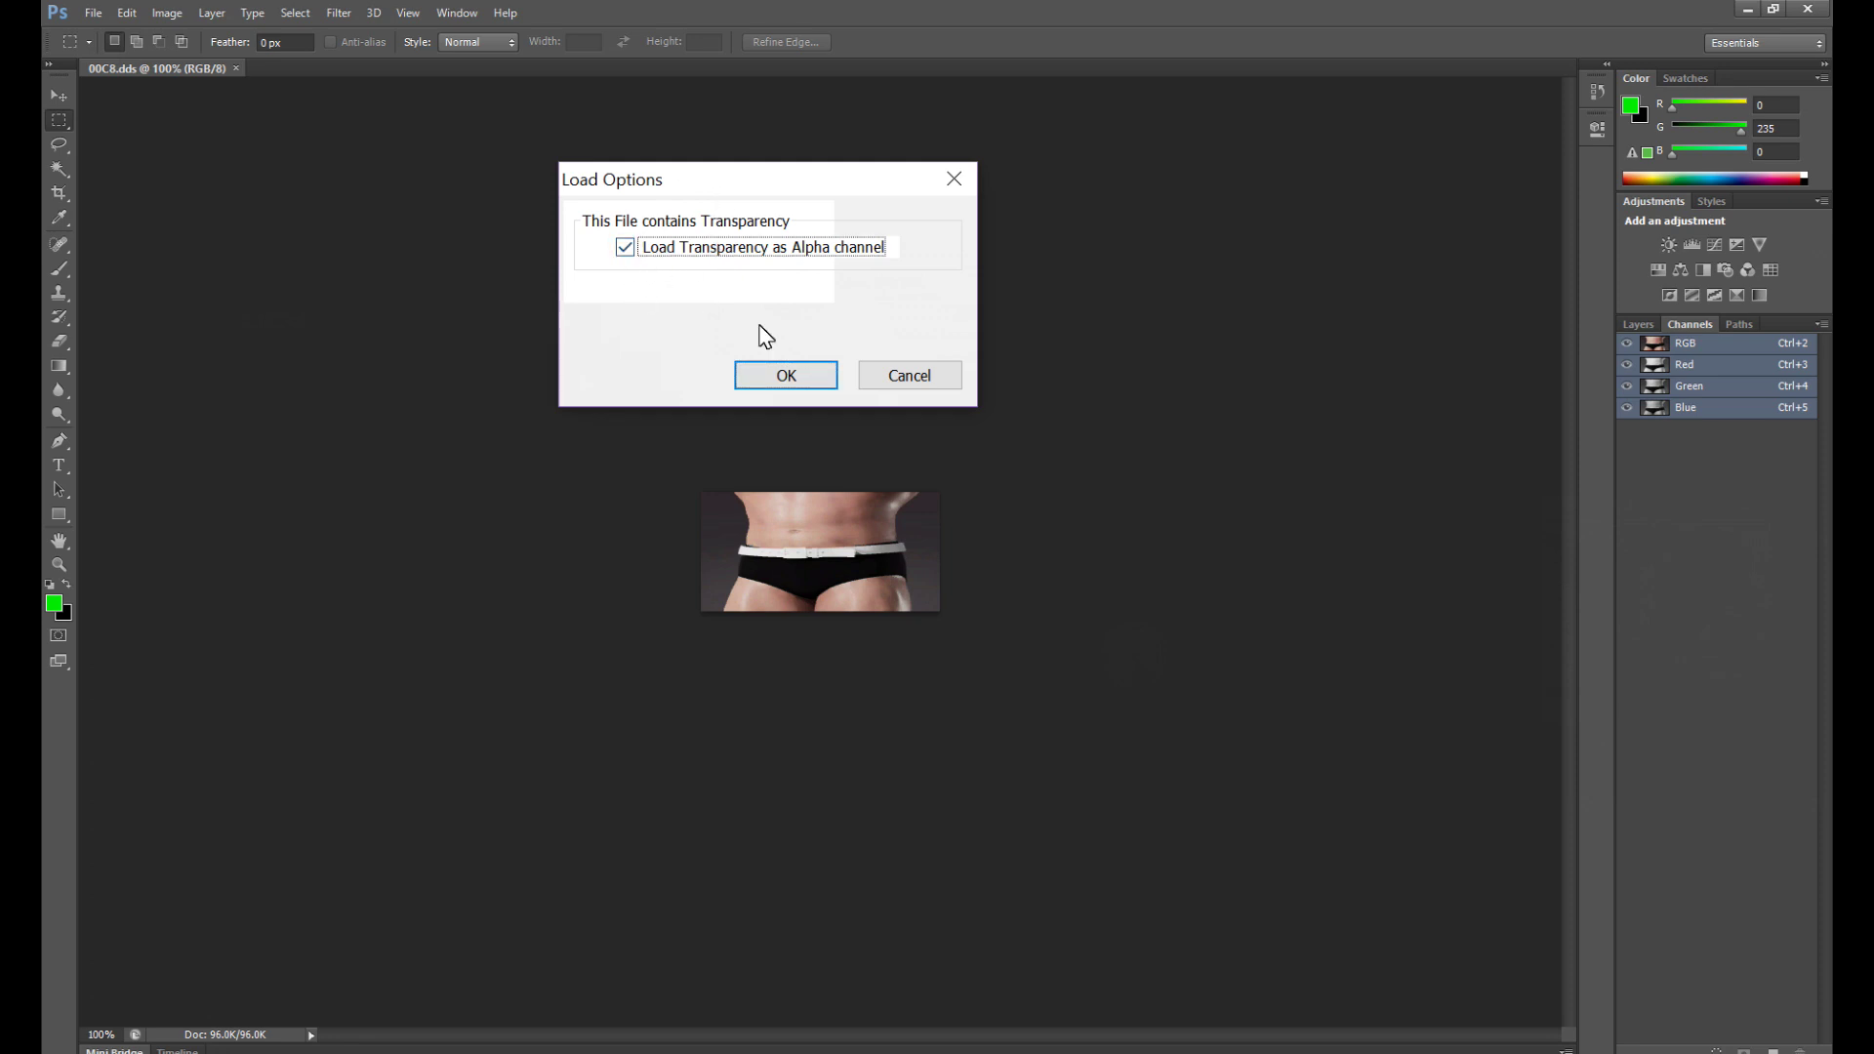
pyautogui.click(784, 378)
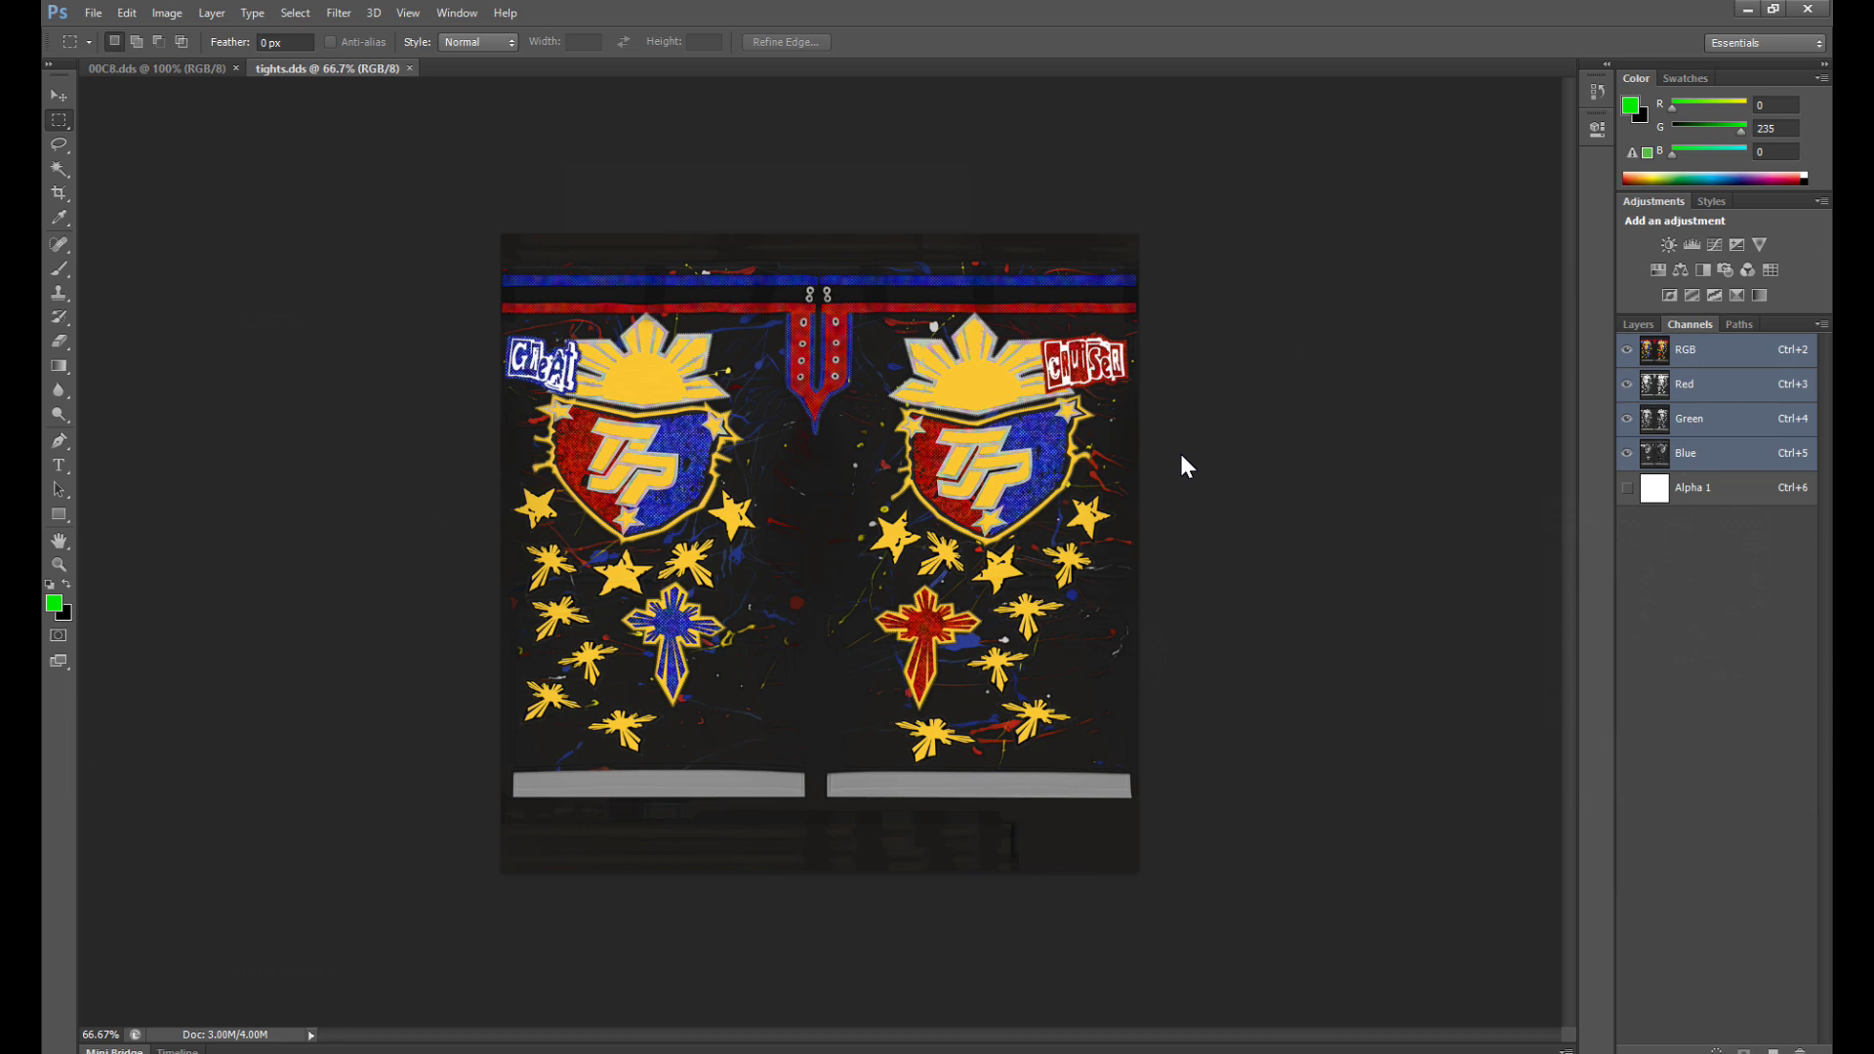
# Step: Save over tights.dds in Intel Texture Works format with Color + Alpha, BC3 8bpp (sRGB, DX10+) compression and no mip maps
pyautogui.click(92, 12)
pyautogui.click(159, 349)
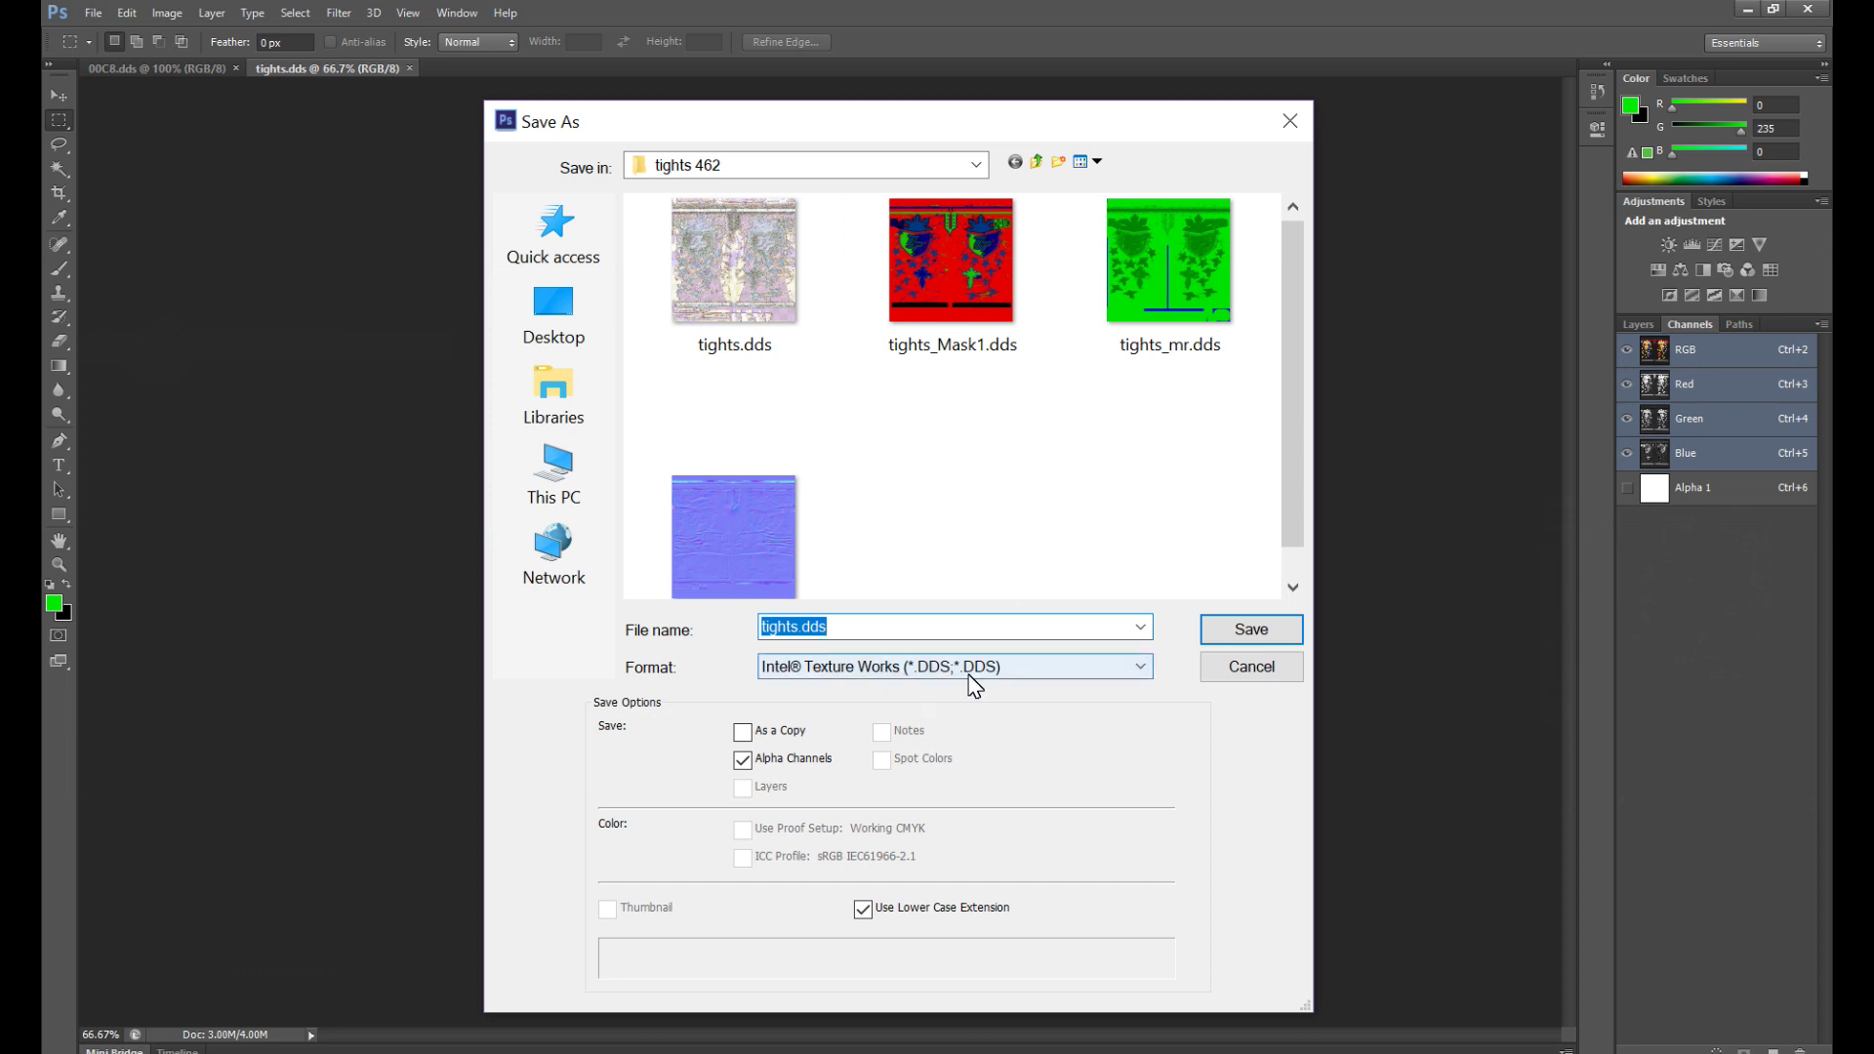
pyautogui.doubleClick(750, 275)
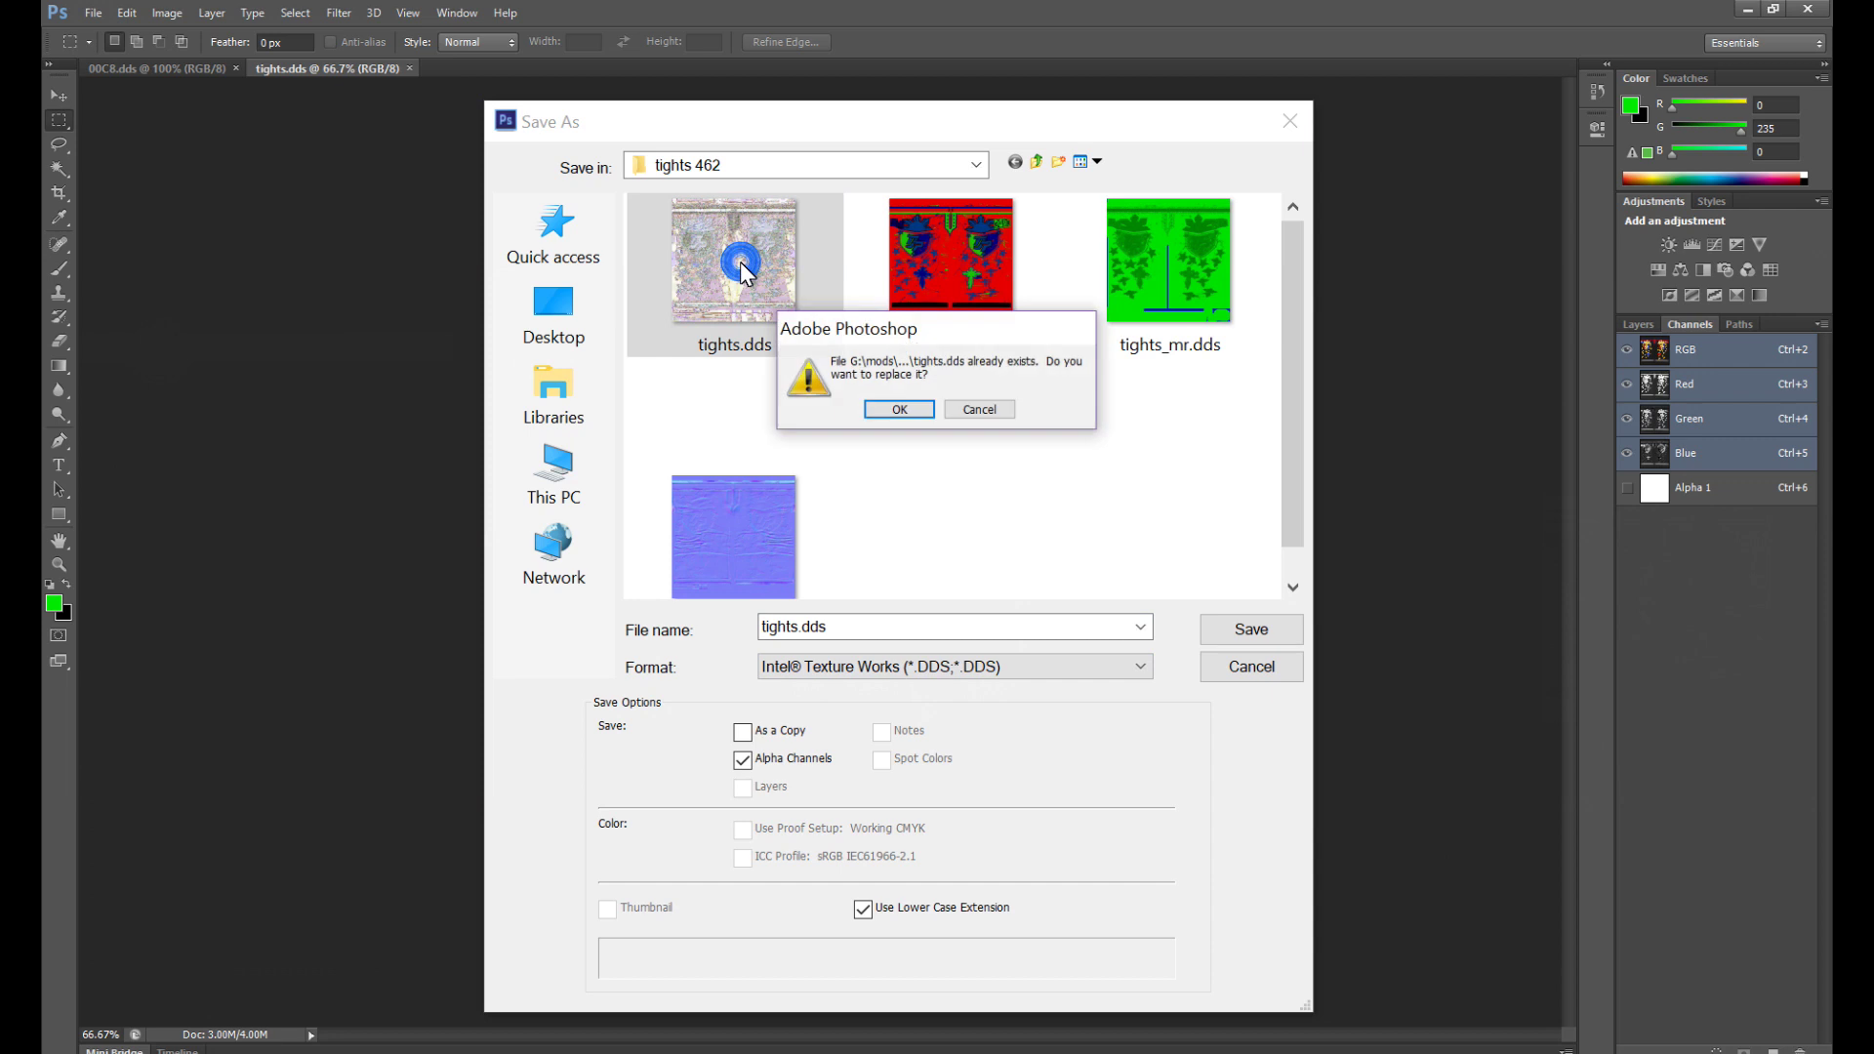
pyautogui.click(896, 416)
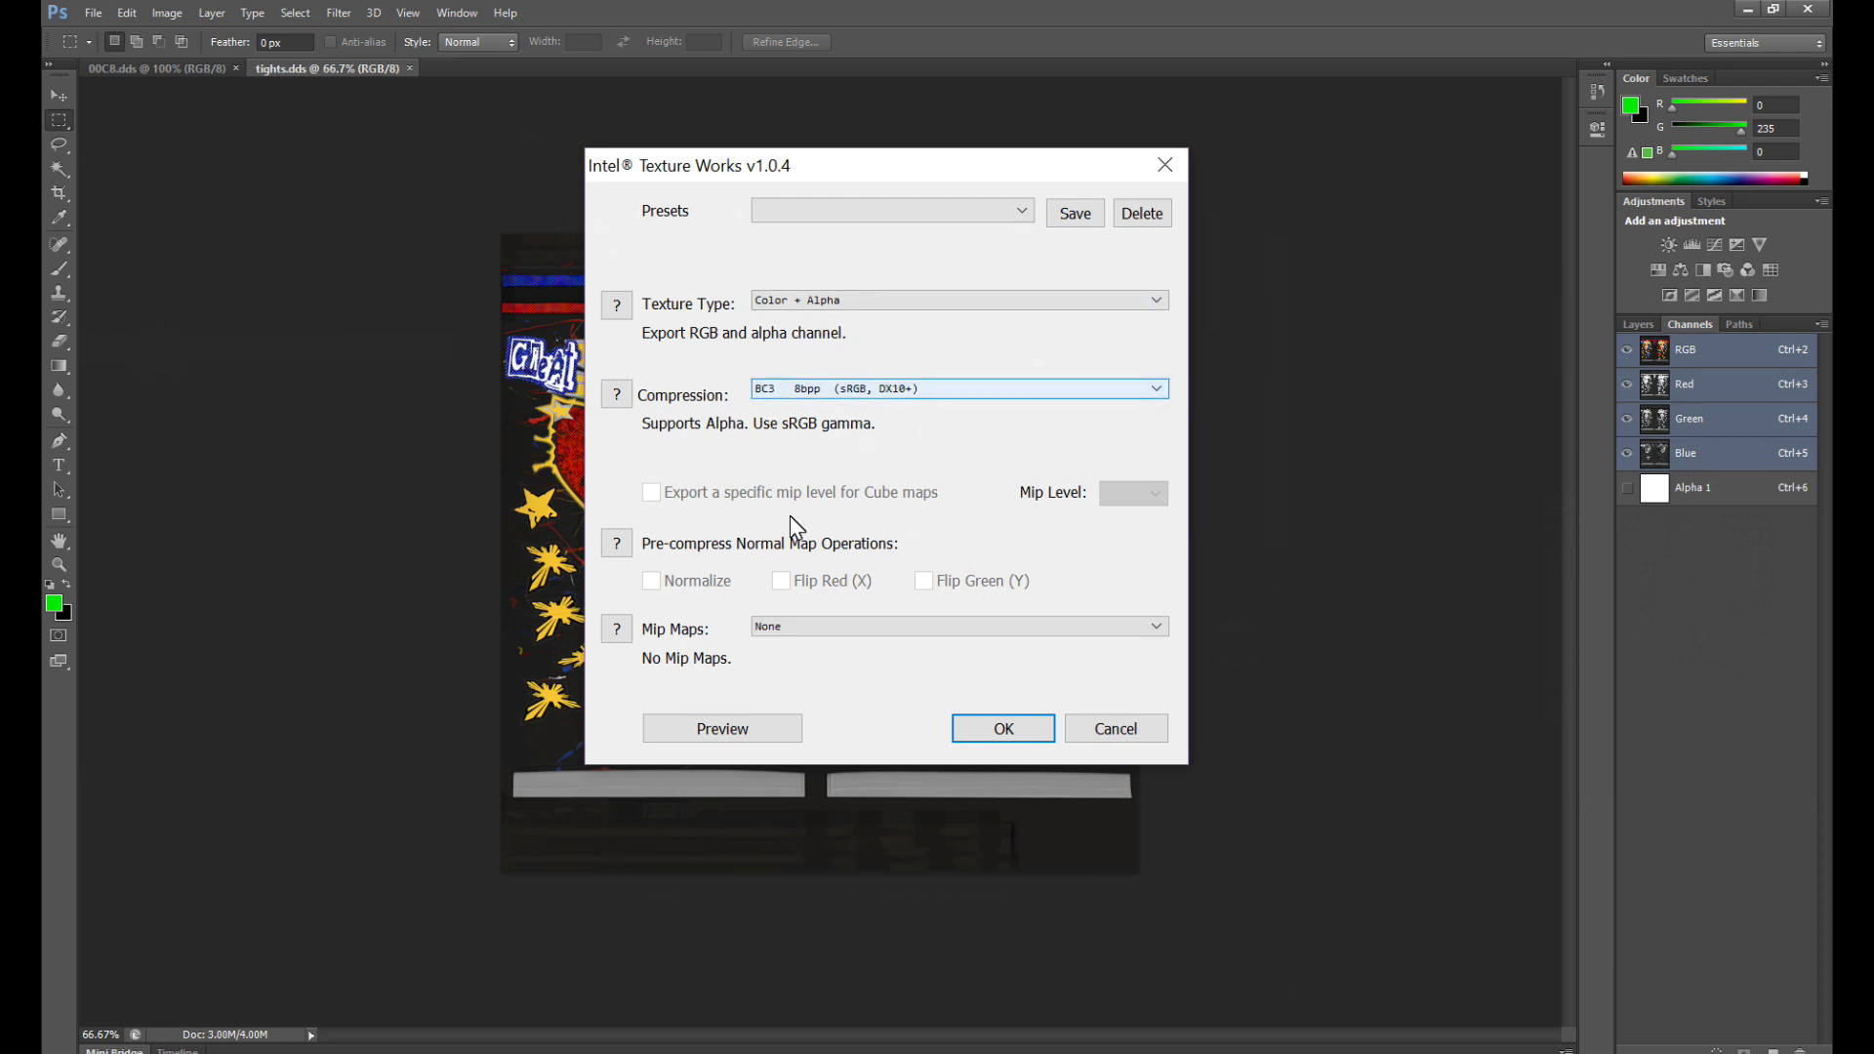
pyautogui.click(1021, 728)
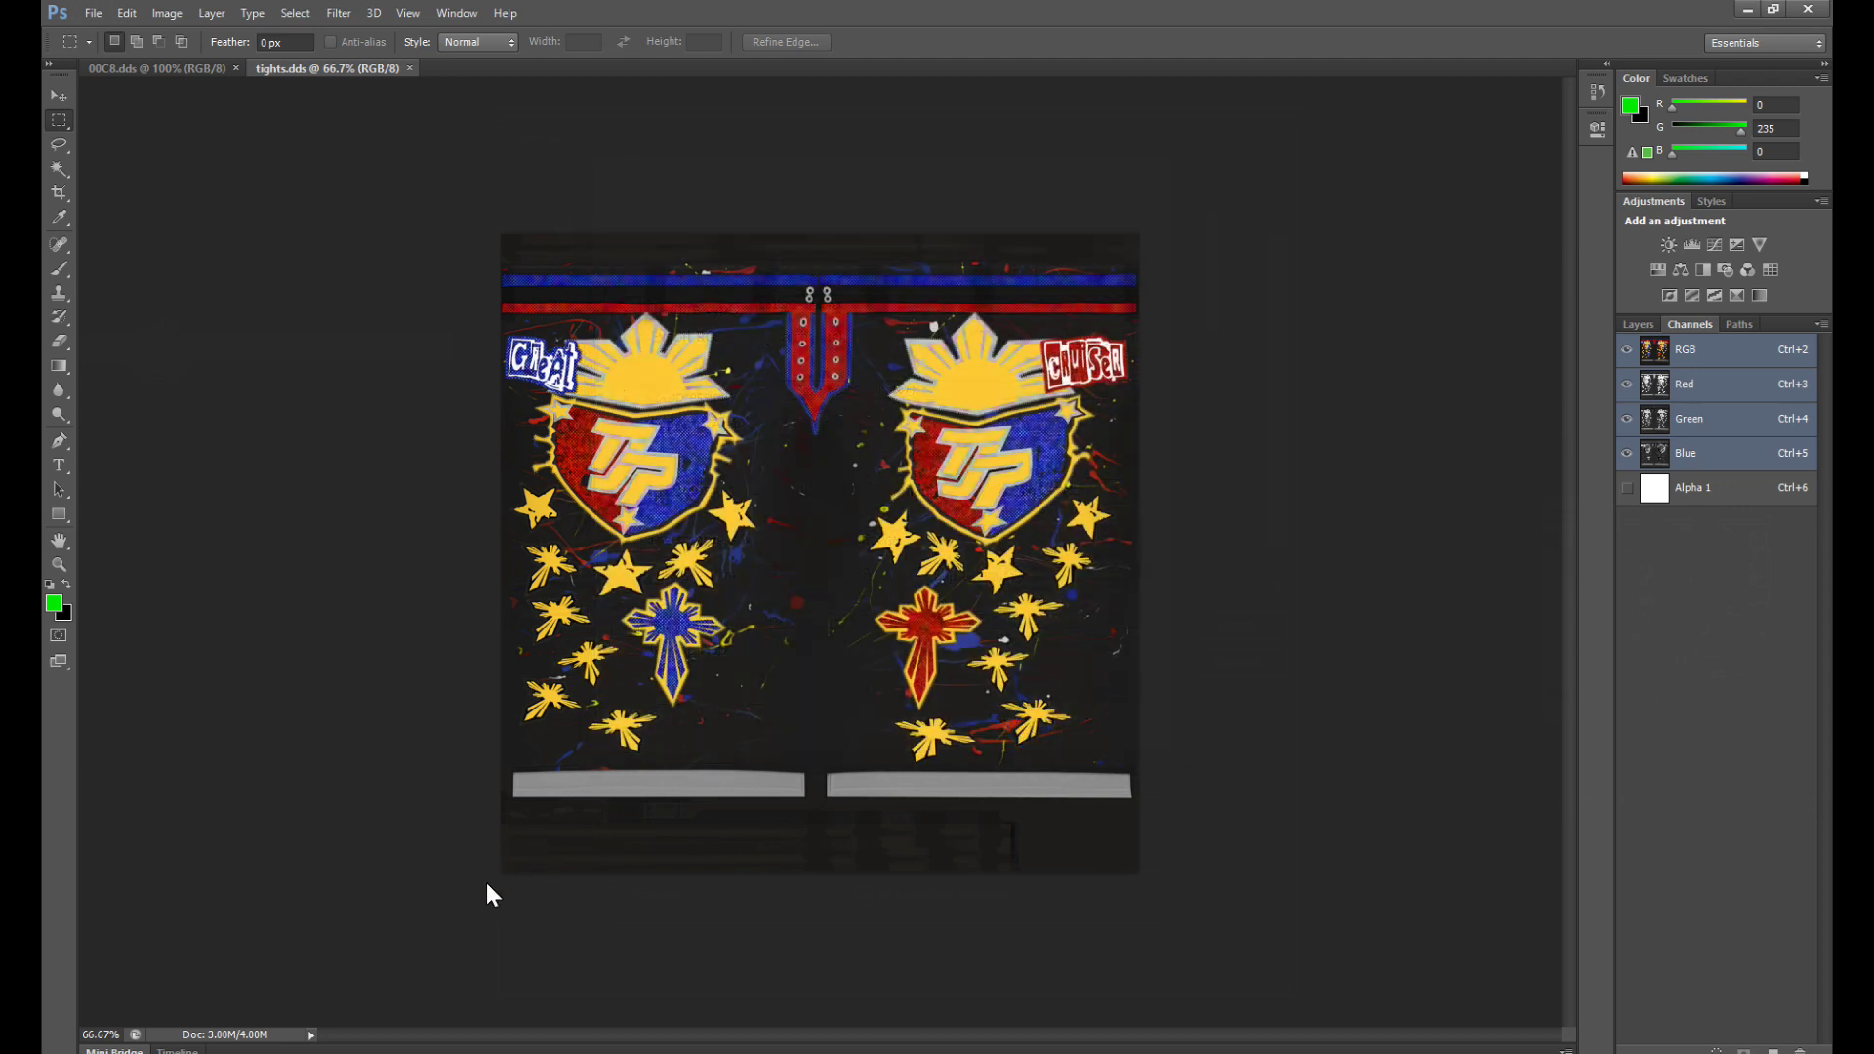
# Step: Open tights_Mask1.dds from the tights 462 folder in Photoshop with its transparency loaded as an alpha channel
pyautogui.moveTo(518, 1016)
pyautogui.click(302, 994)
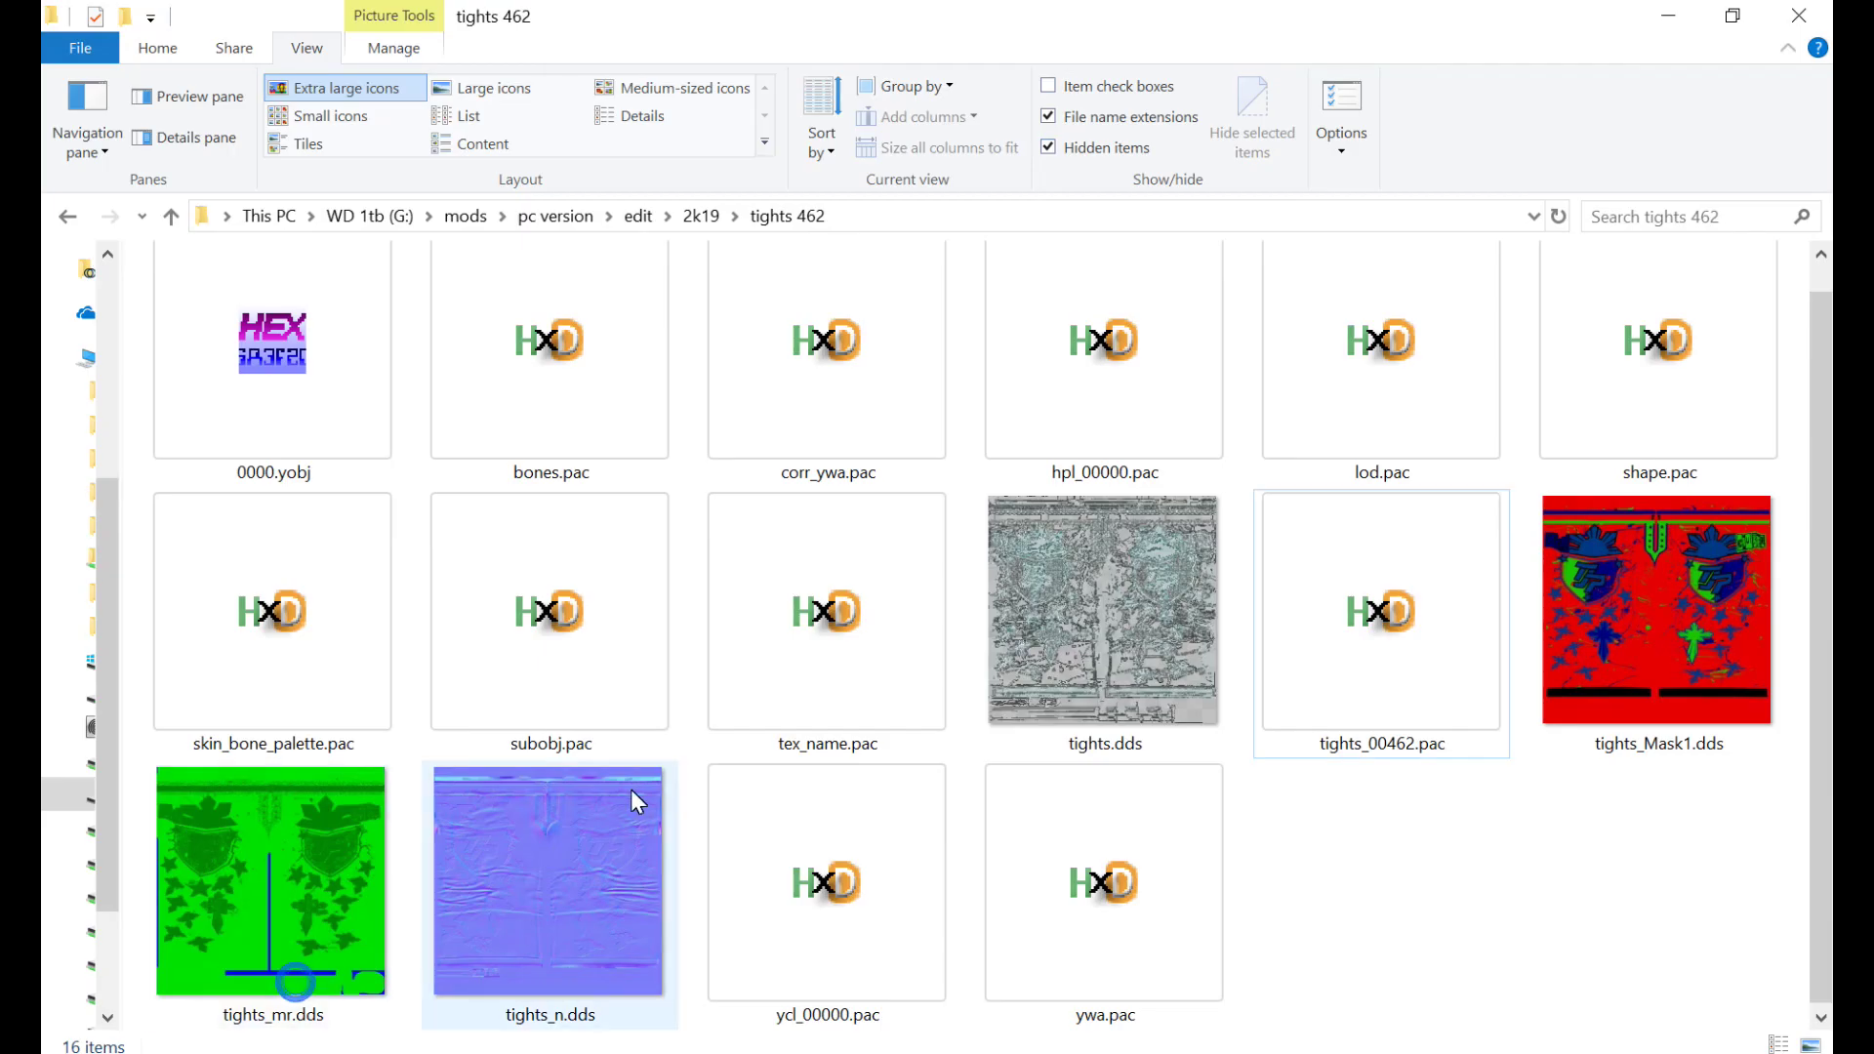
pyautogui.doubleClick(1616, 612)
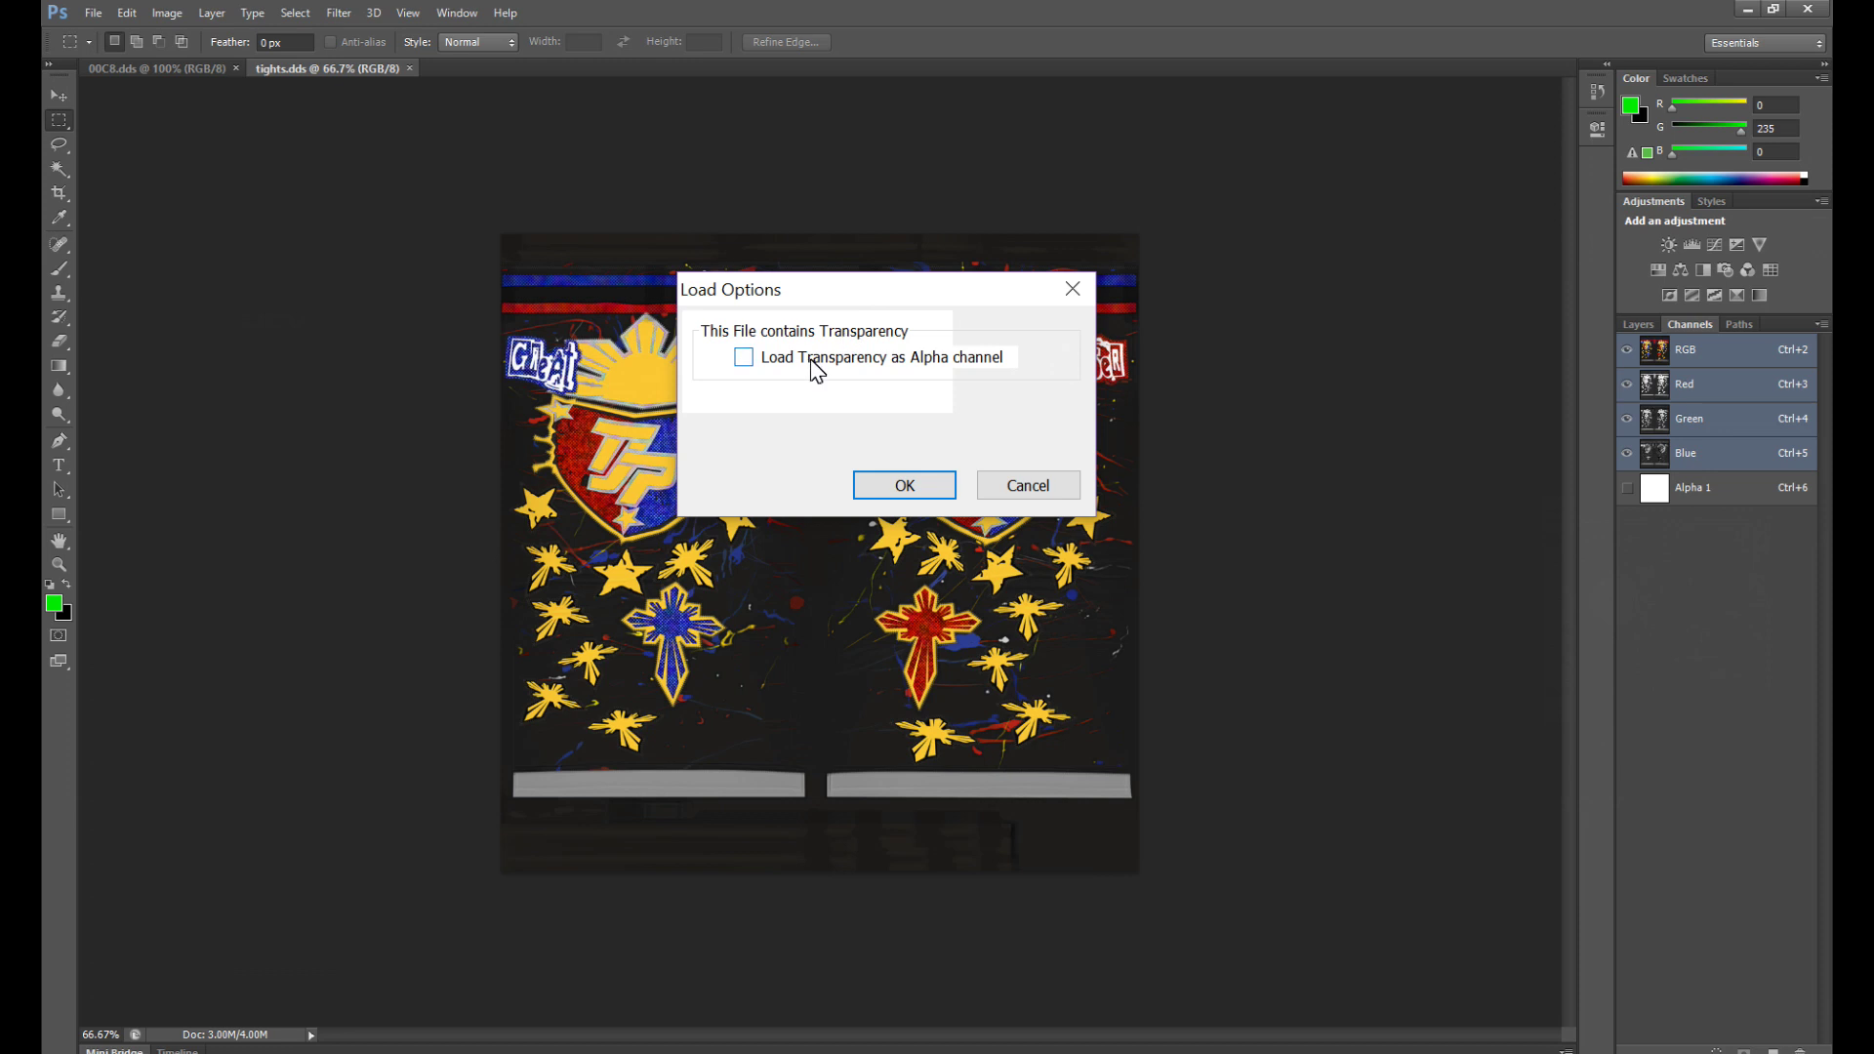
pyautogui.click(744, 358)
pyautogui.click(884, 485)
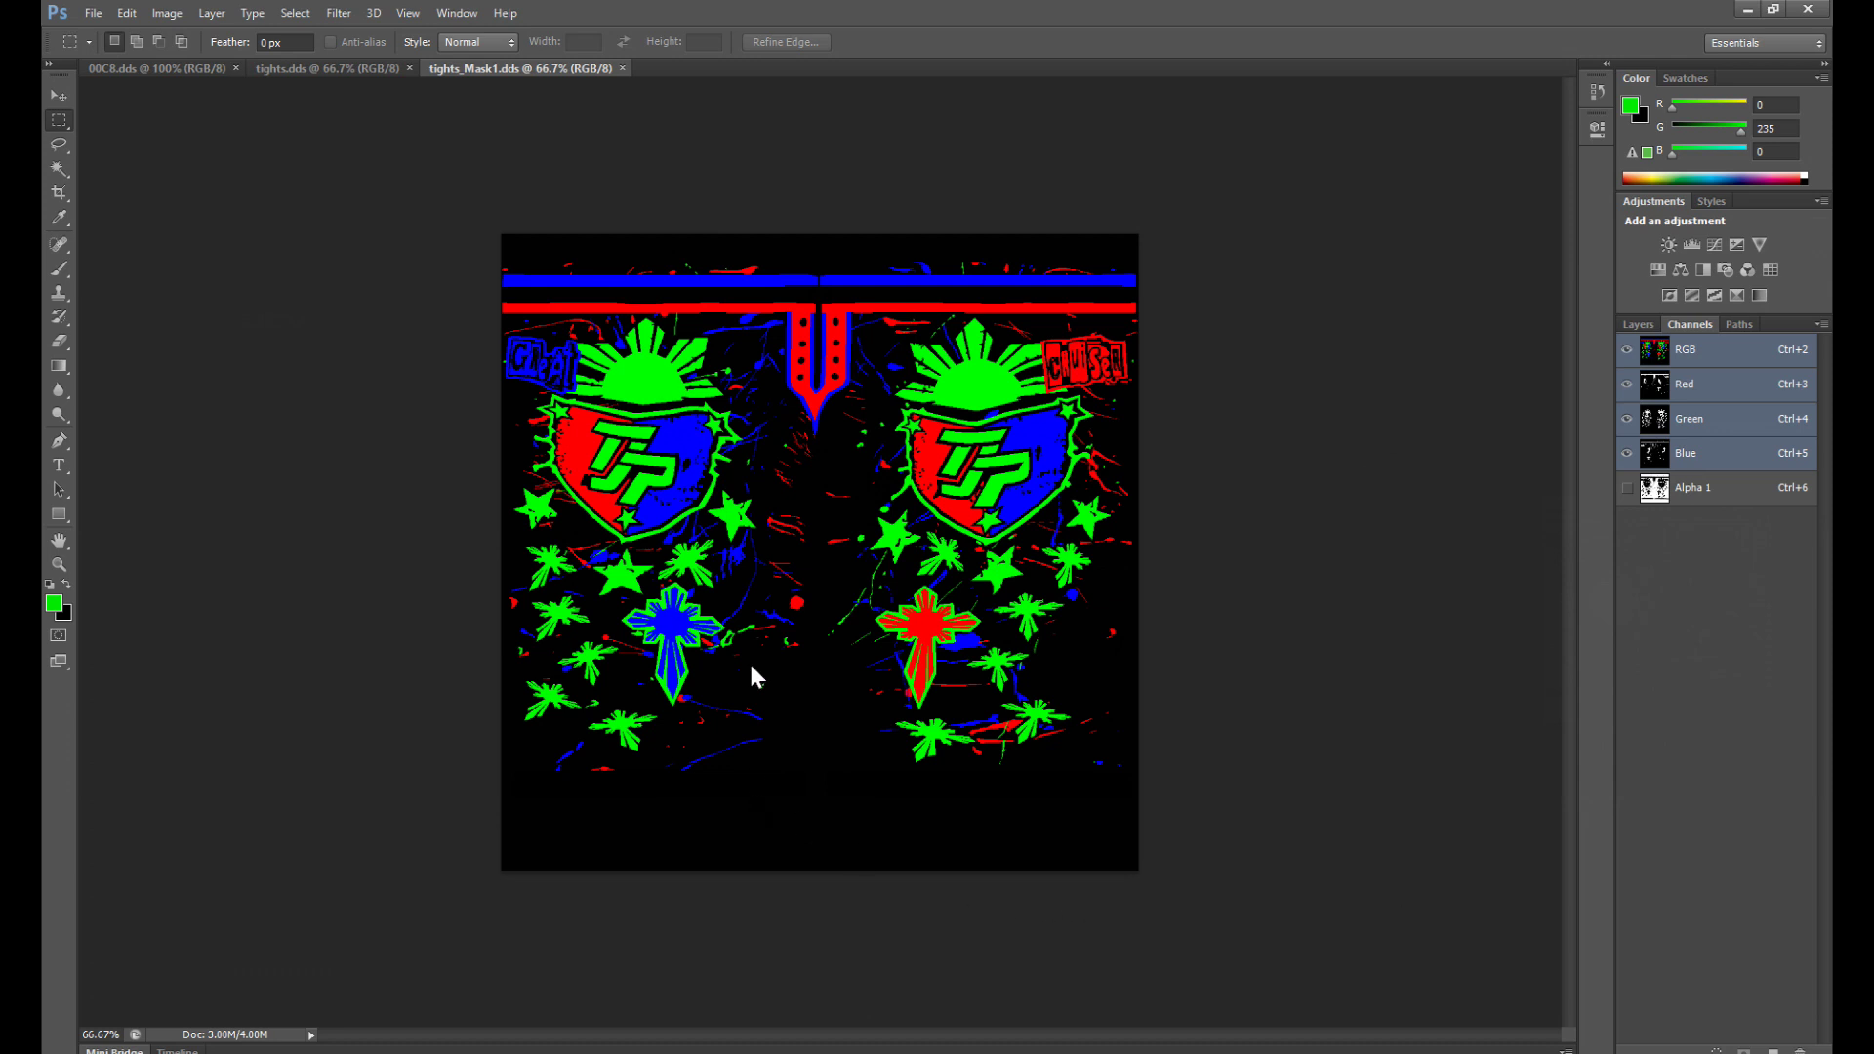
# Step: Examine the Alpha 1, Blue, Green and Red channels of tights_Mask1.dds one by one
pyautogui.click(1661, 500)
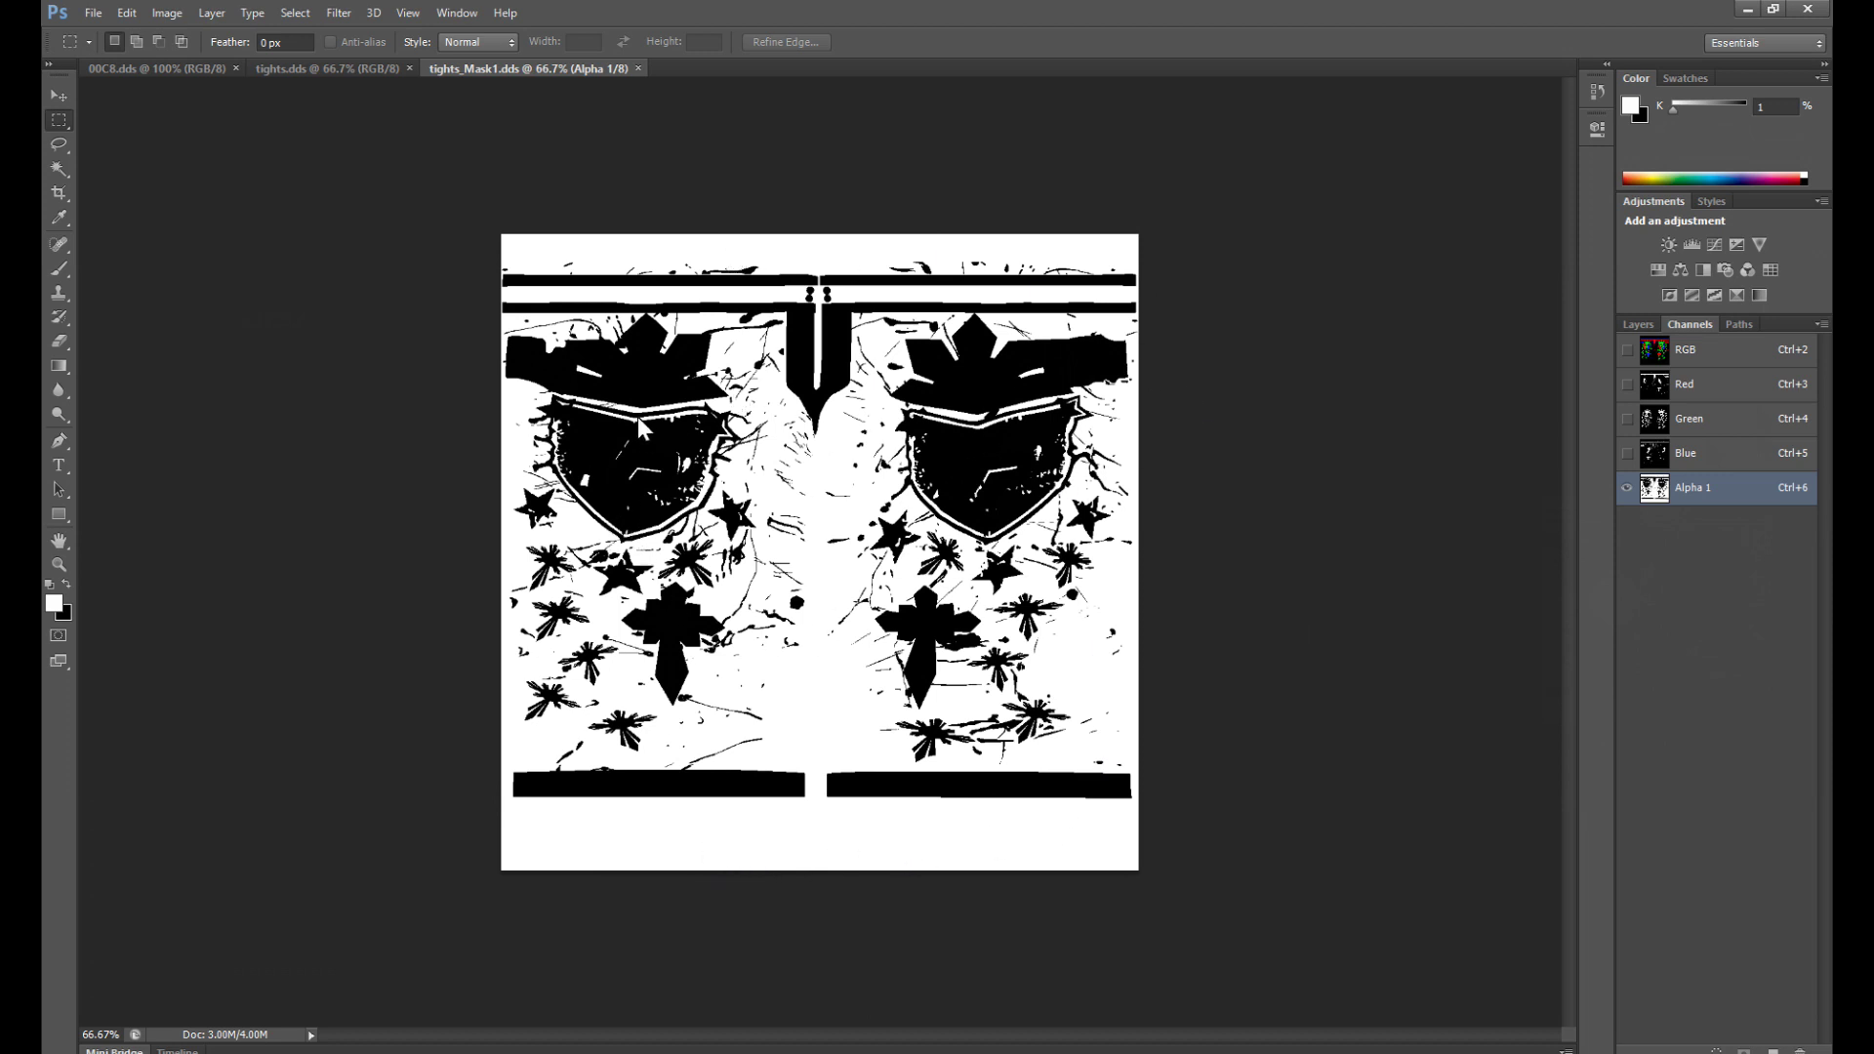
pyautogui.click(1665, 459)
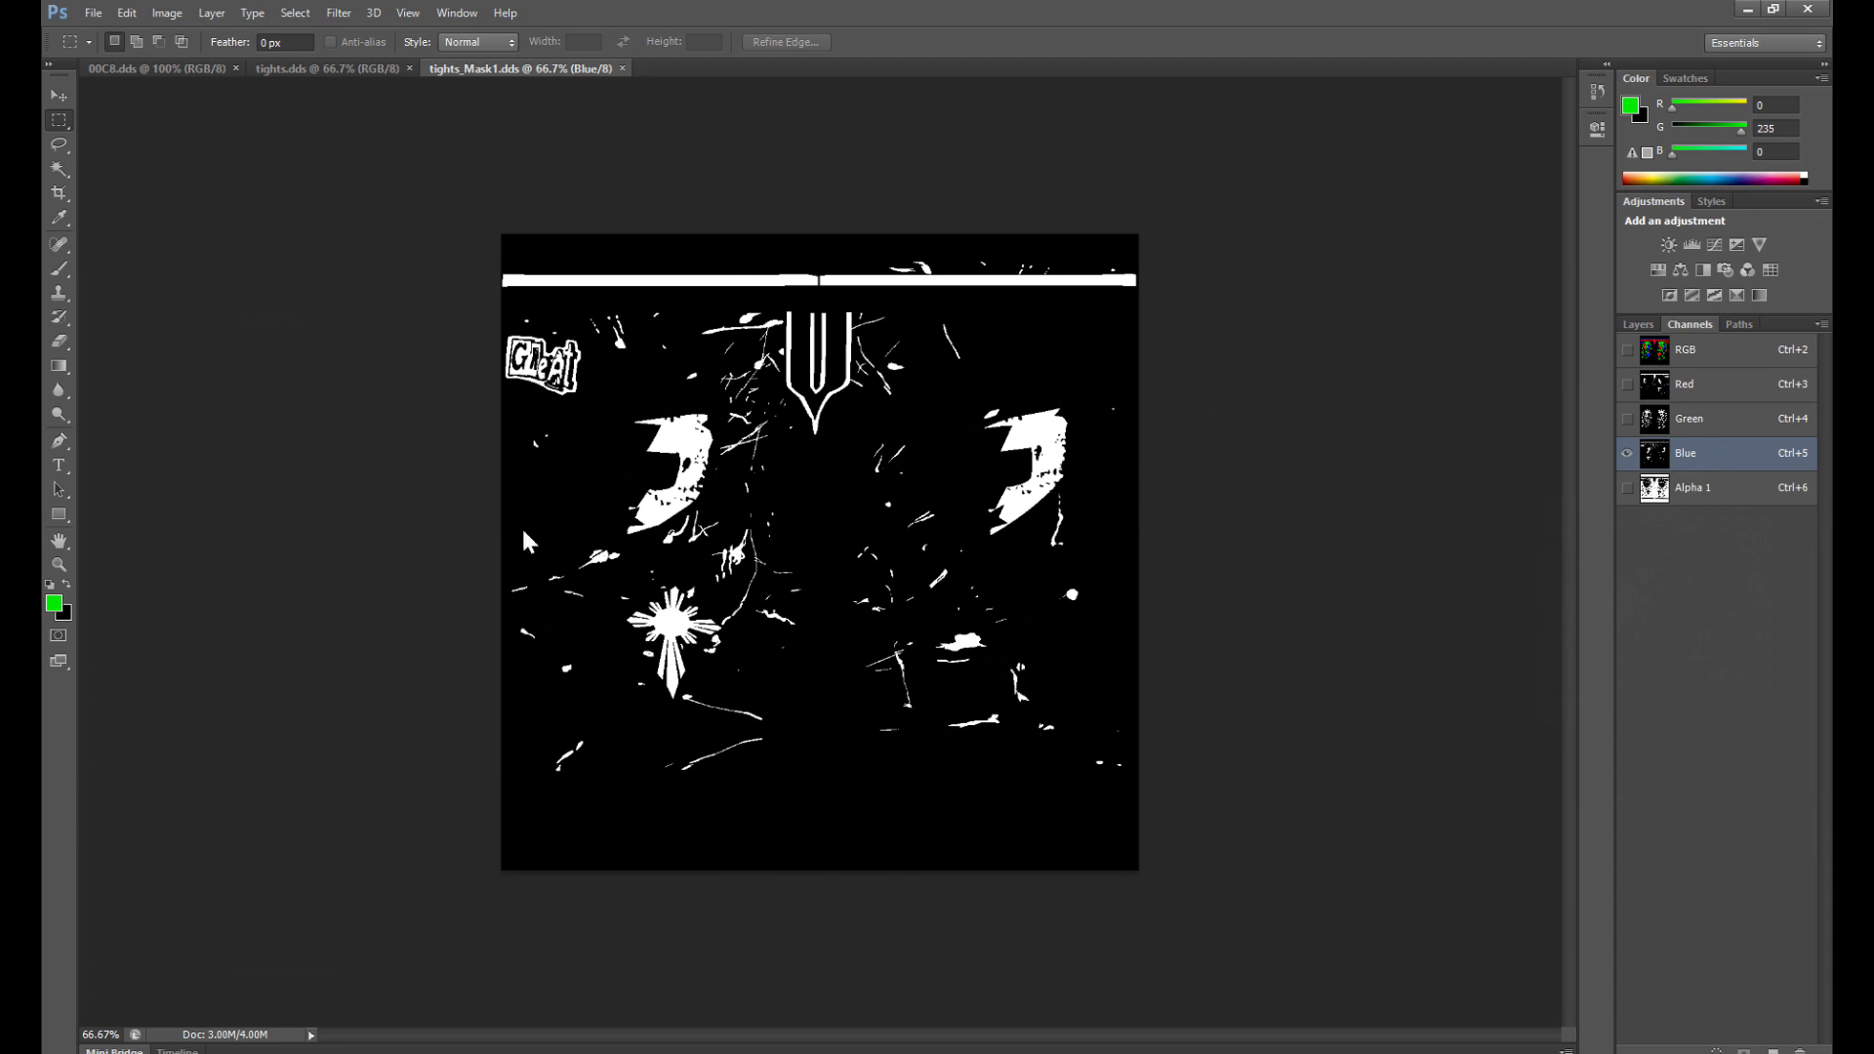
pyautogui.click(1656, 430)
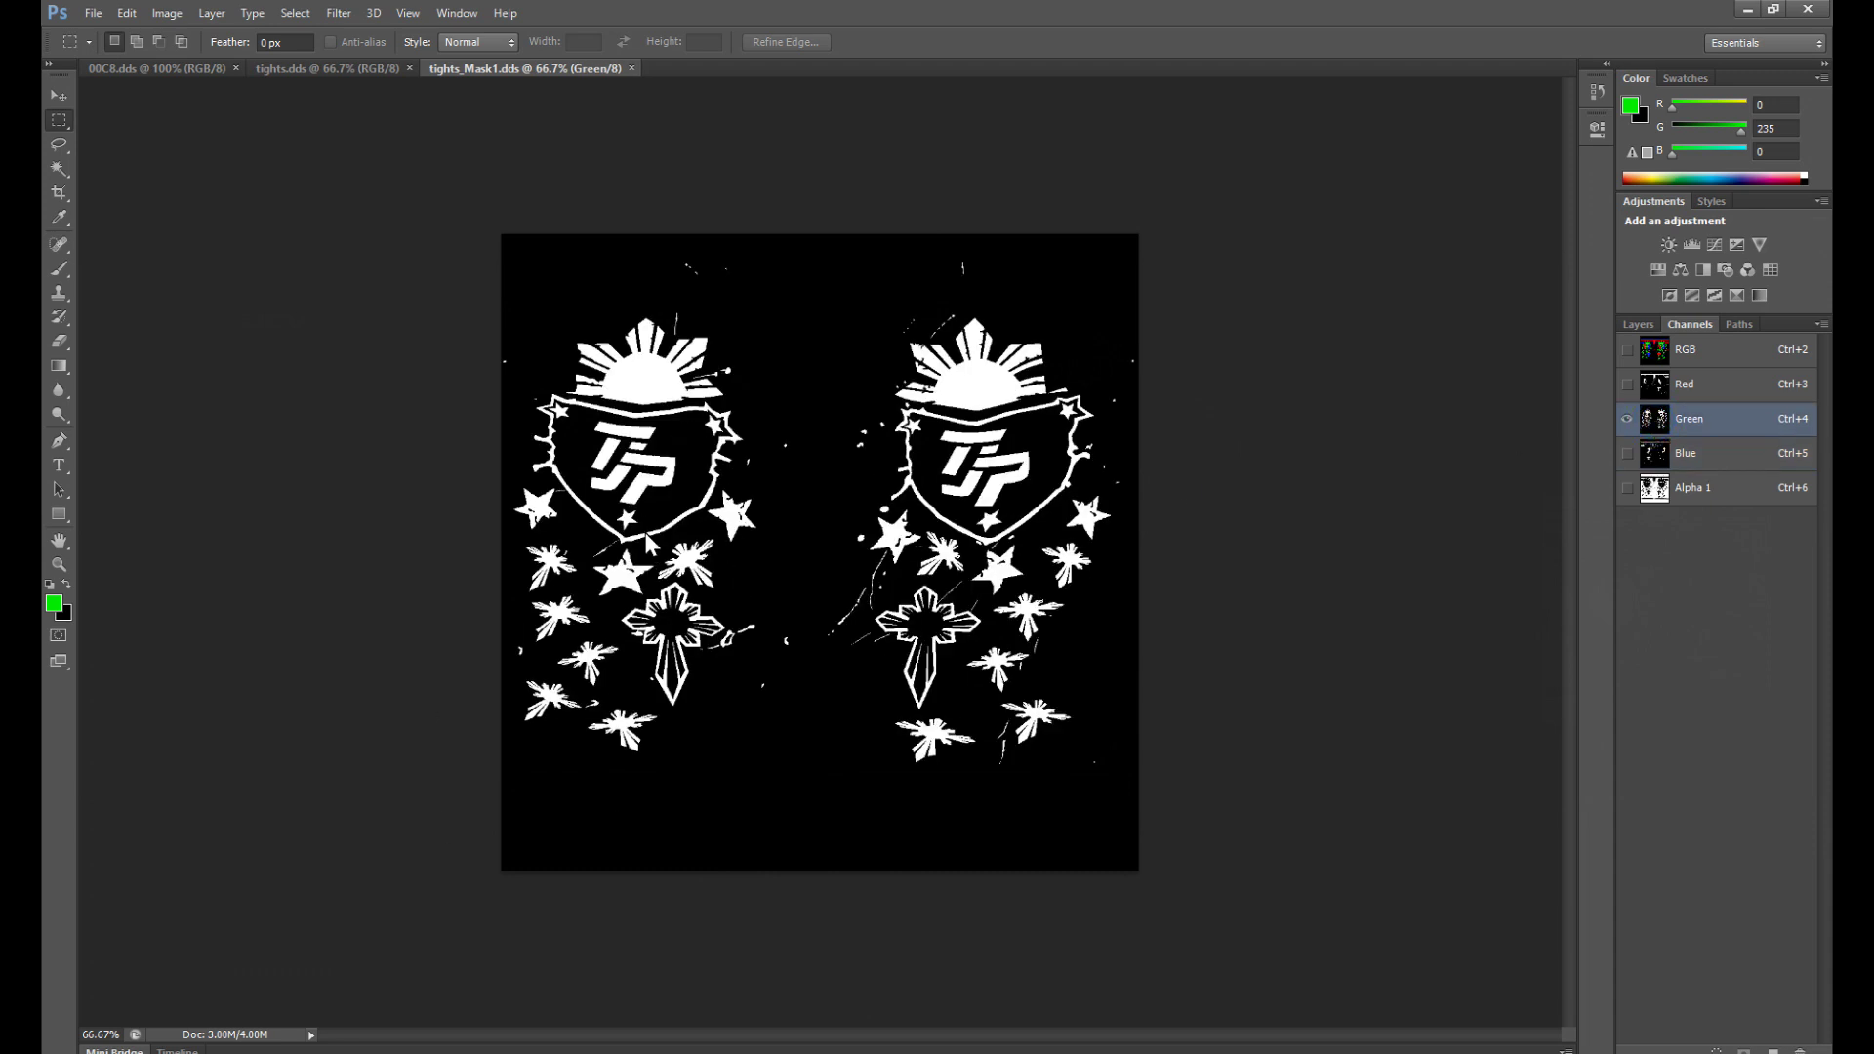
pyautogui.click(1668, 385)
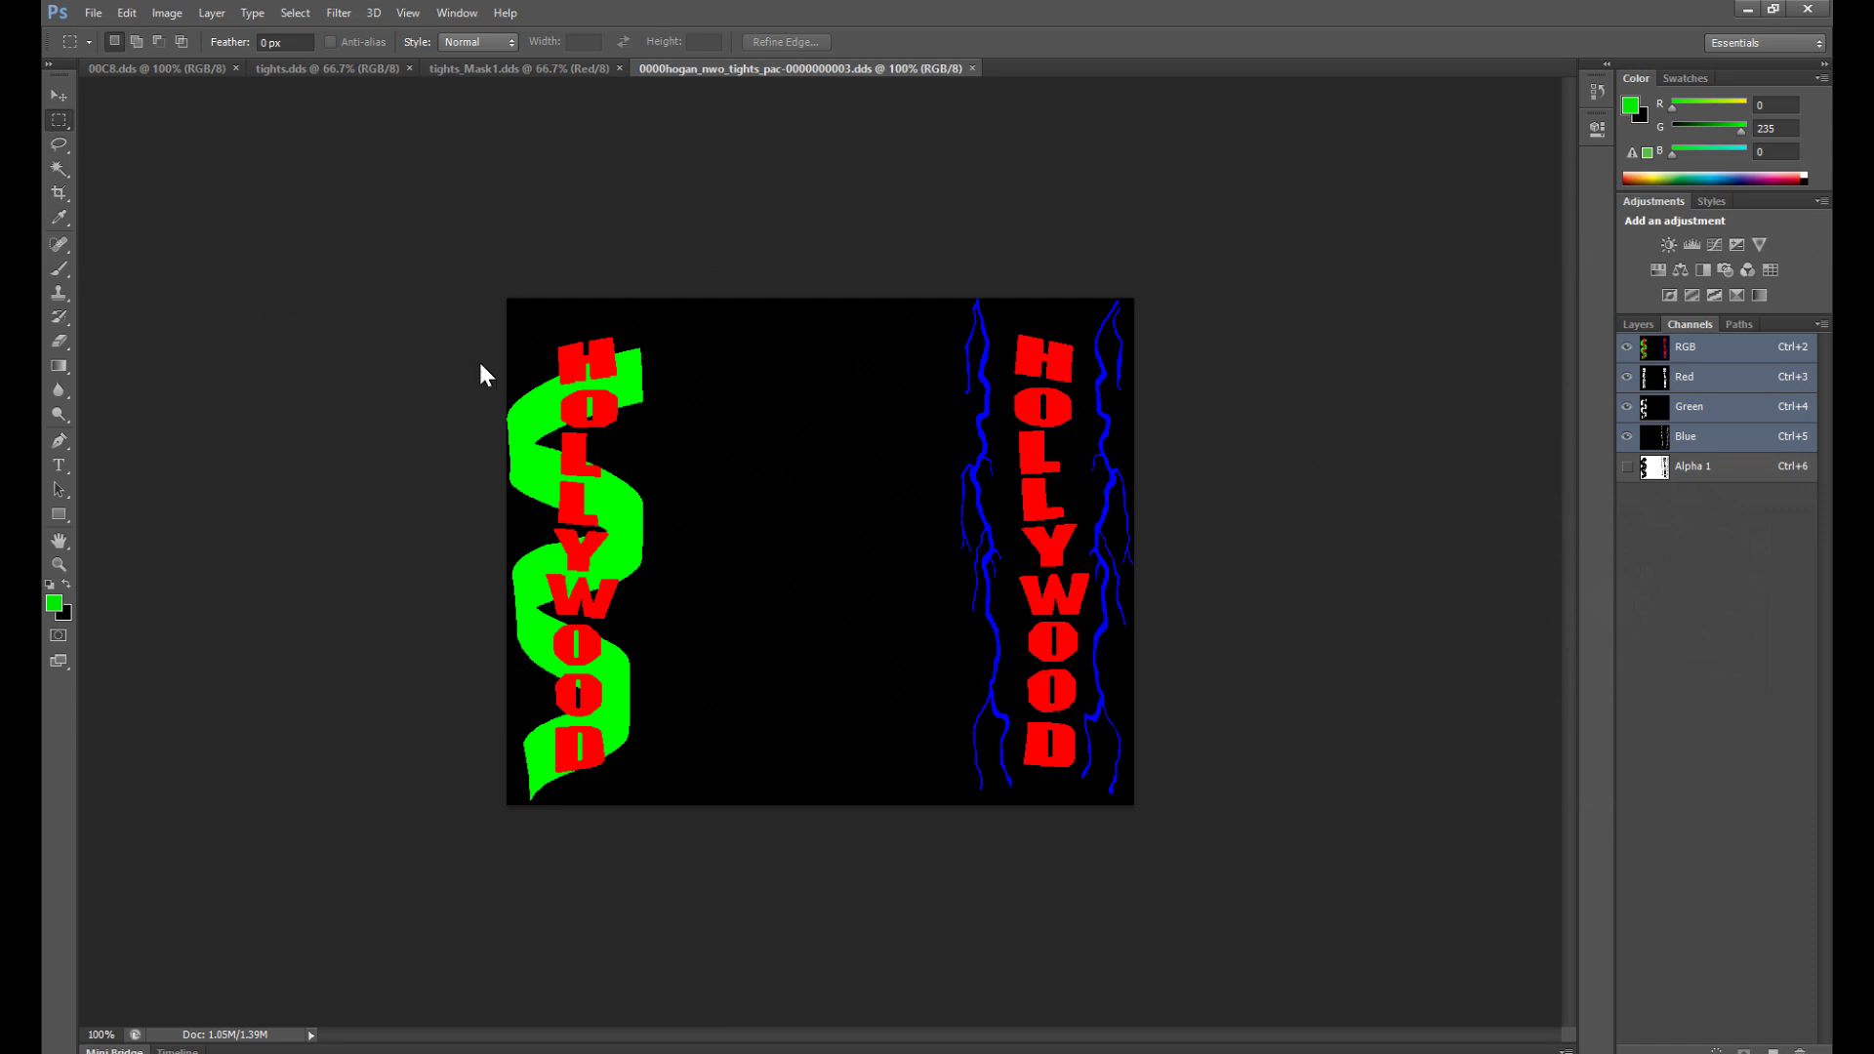
# Step: Examine the Blue, Green, Red and Alpha 1 channels of the Hollywood tights mask individually for comparison
pyautogui.click(1656, 445)
pyautogui.click(1655, 405)
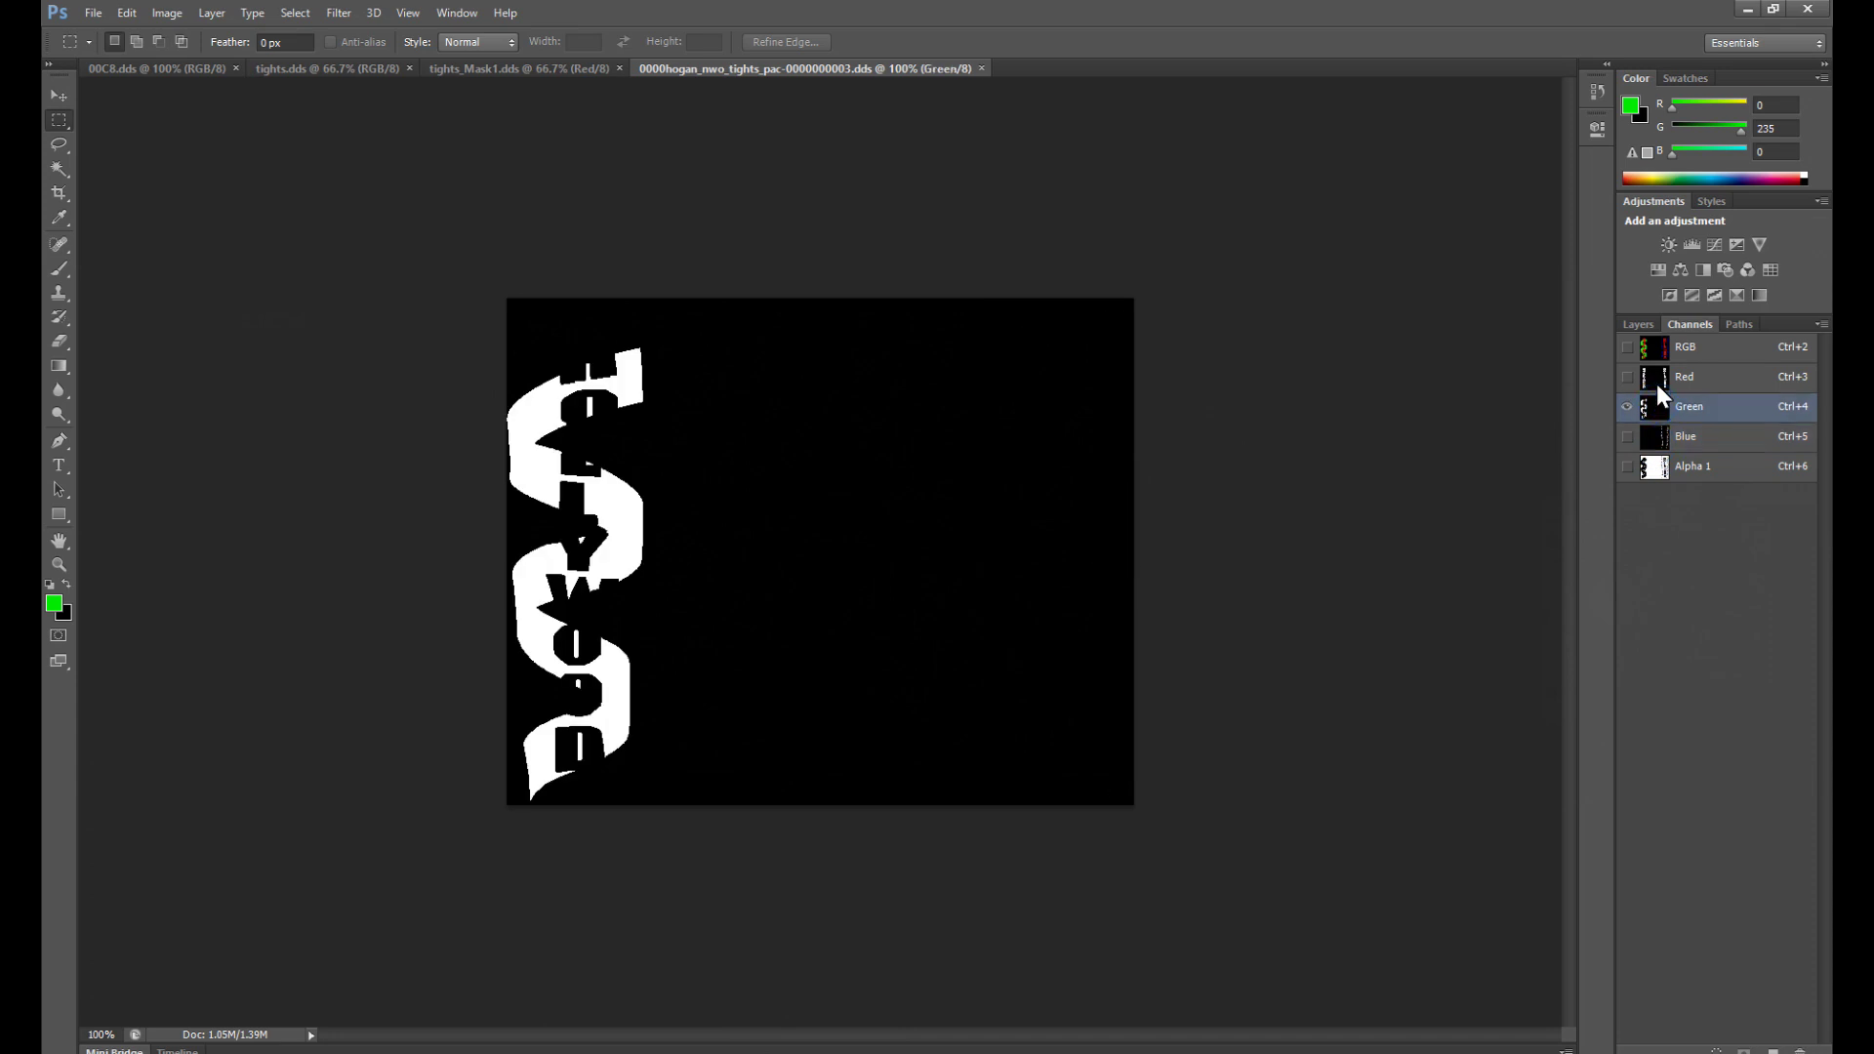
pyautogui.click(1656, 384)
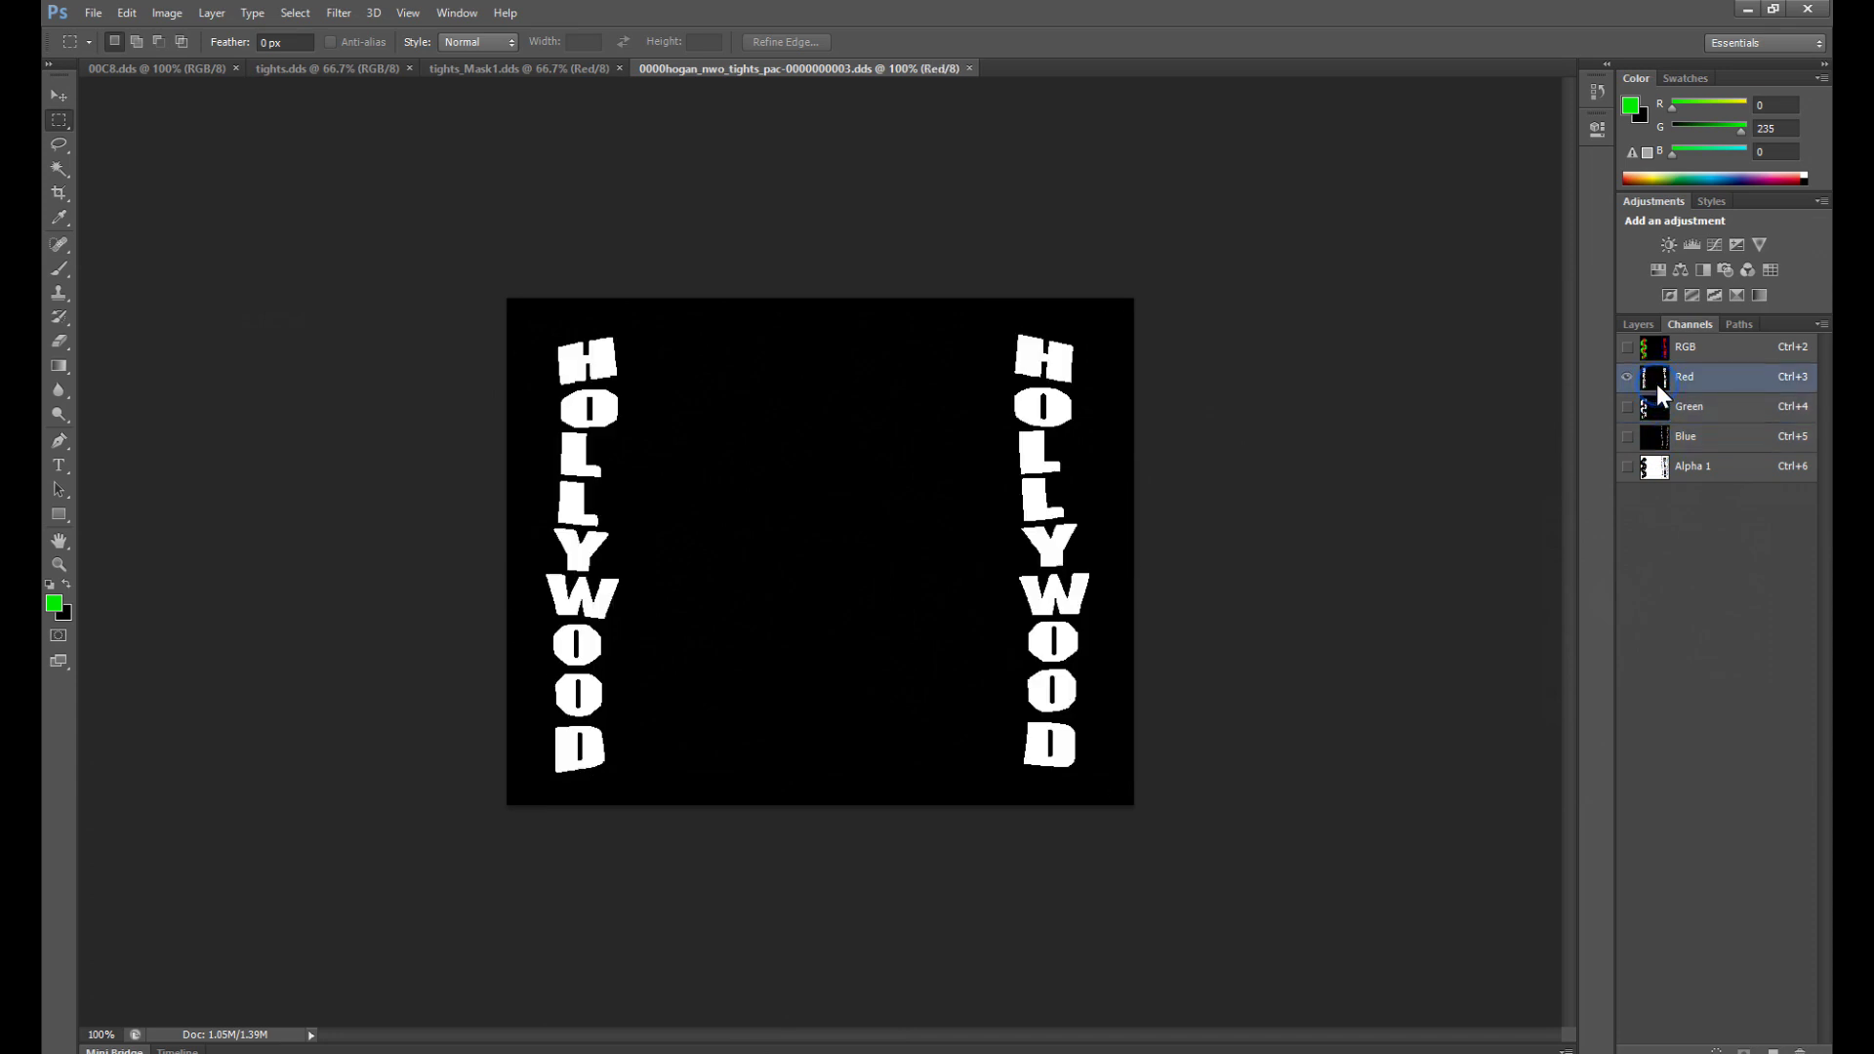
pyautogui.click(1657, 468)
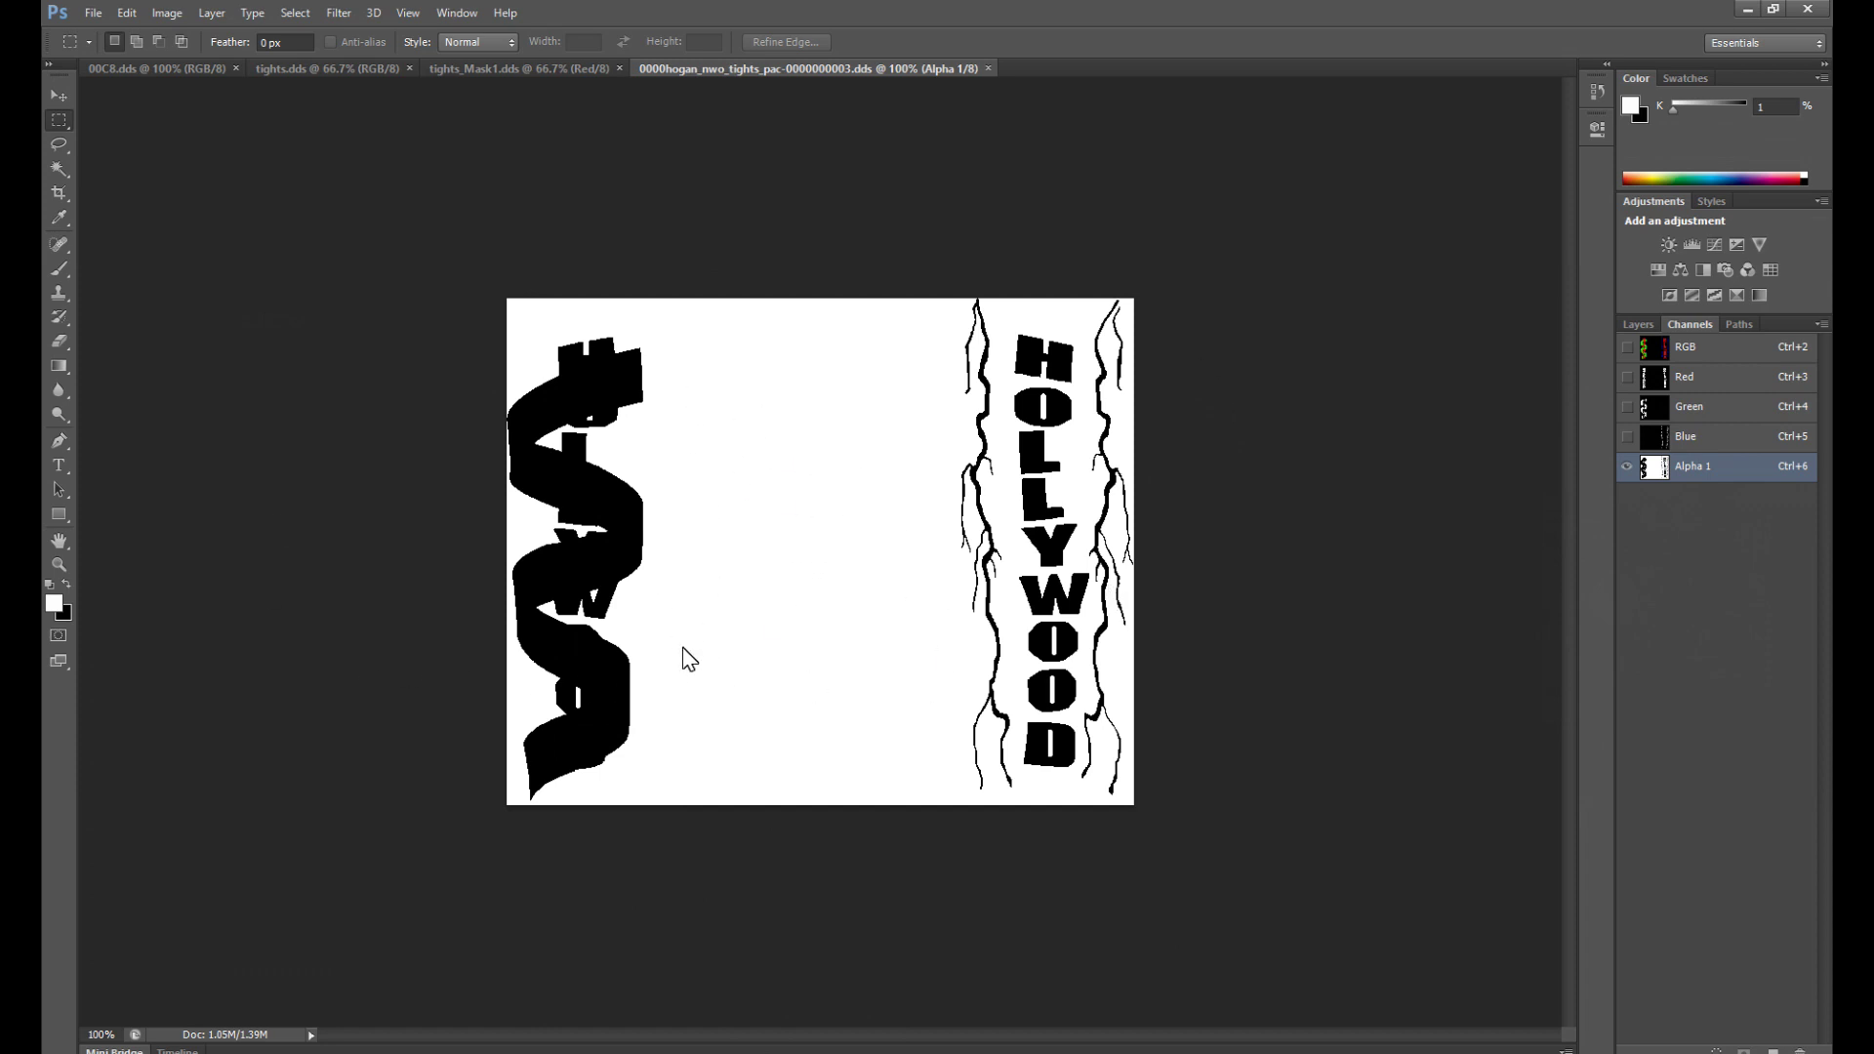
# Step: Compare tights_Mask1.dds with the tights.dds texture, and show the mask's full RGB composite
pyautogui.click(516, 68)
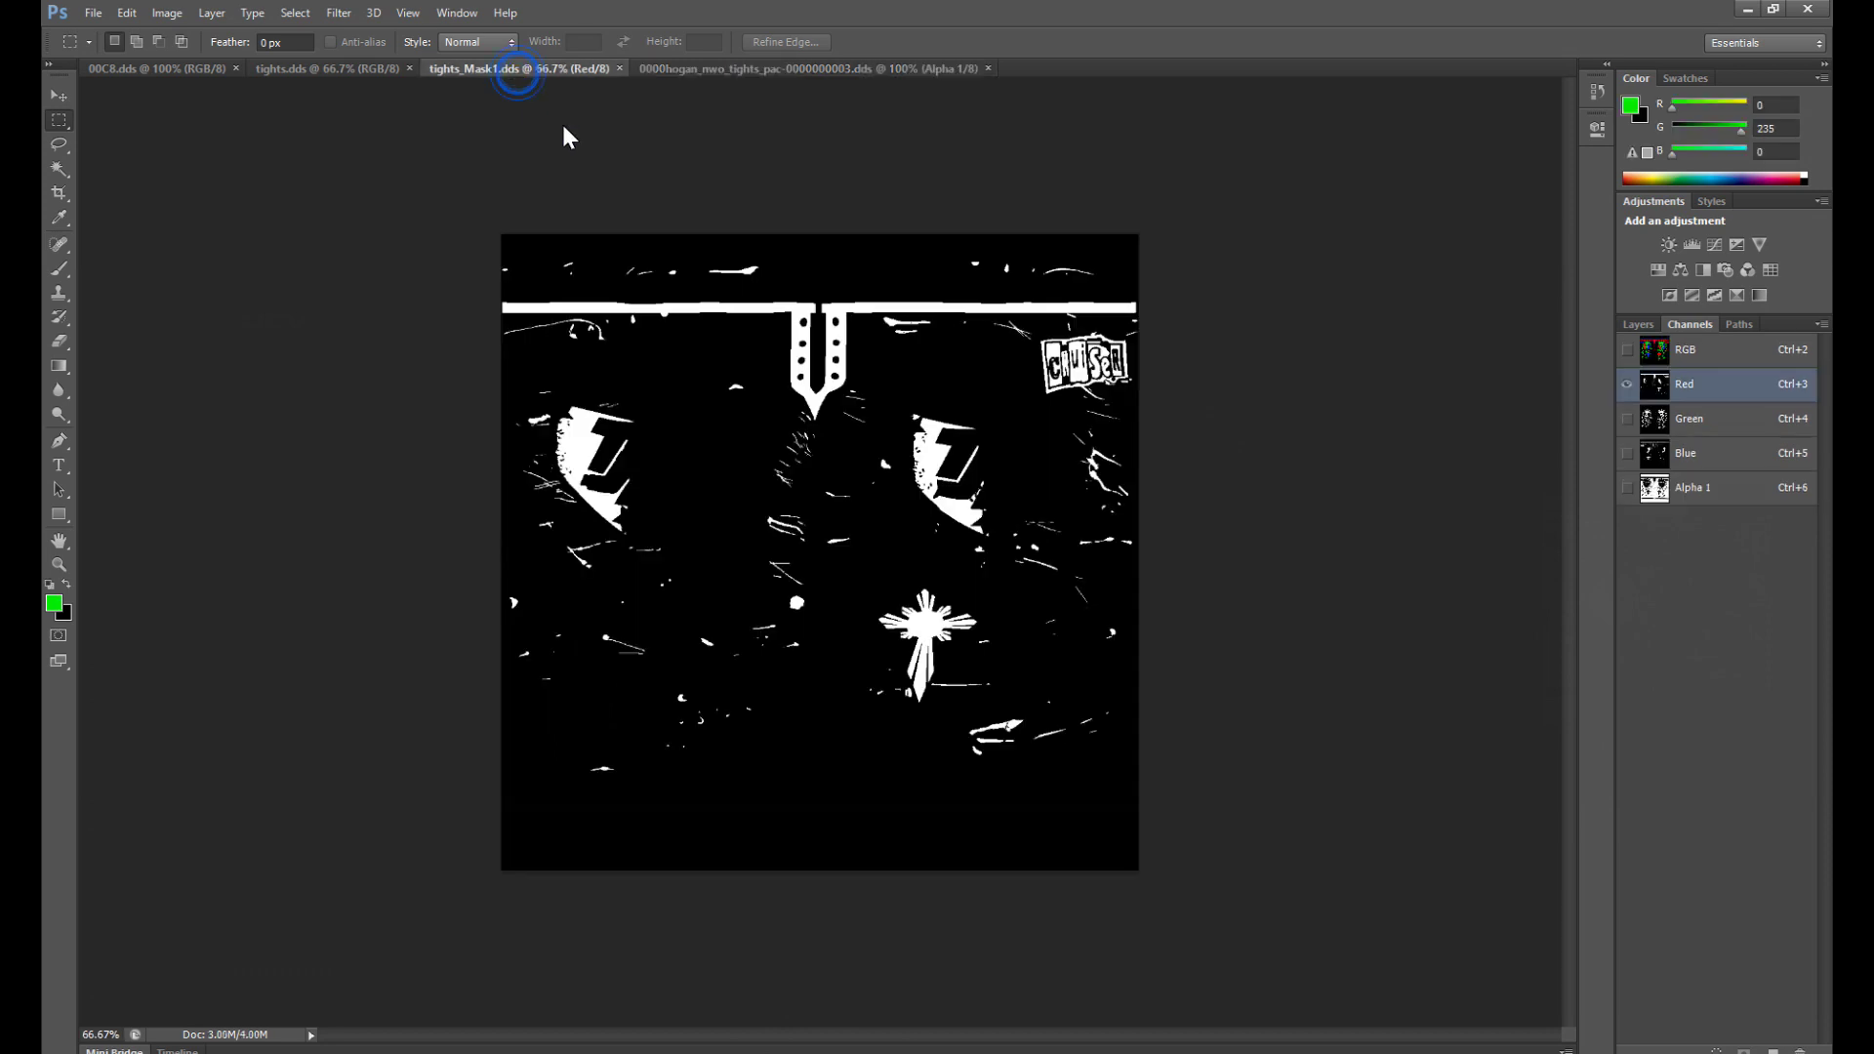
pyautogui.click(313, 68)
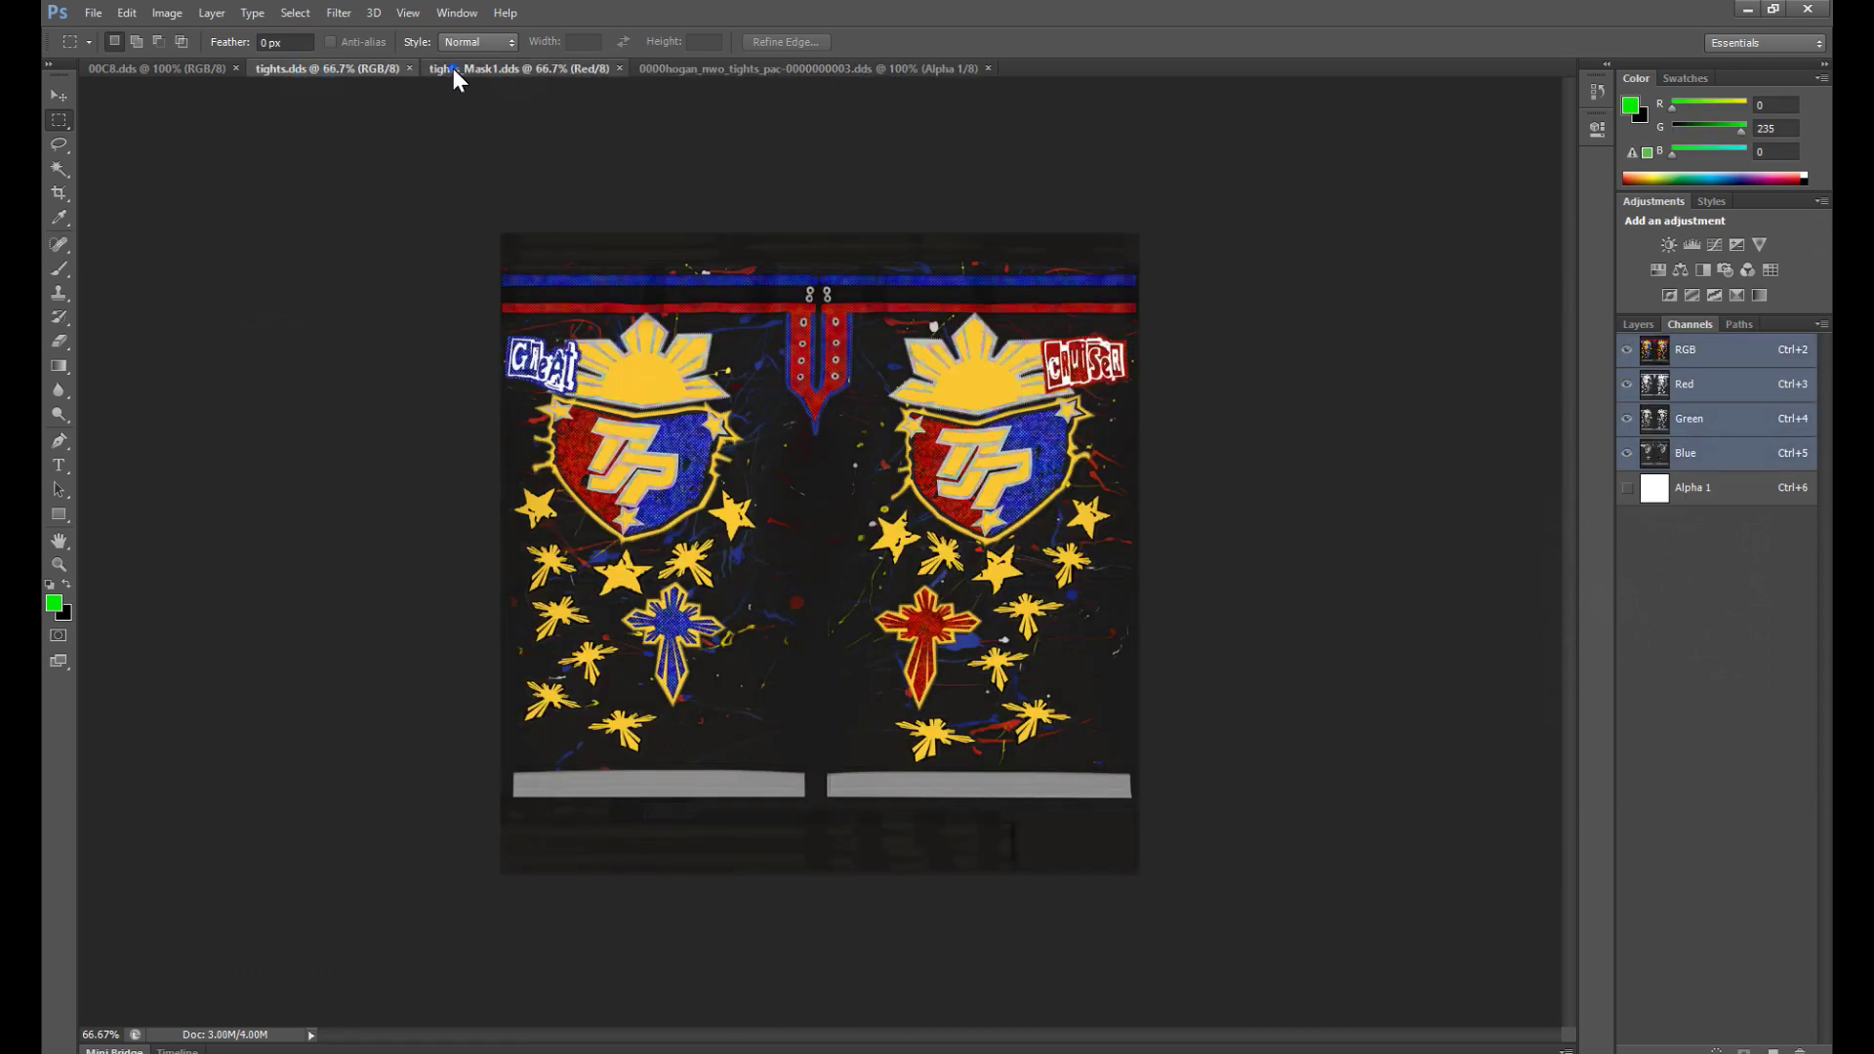
pyautogui.click(453, 68)
pyautogui.click(1664, 365)
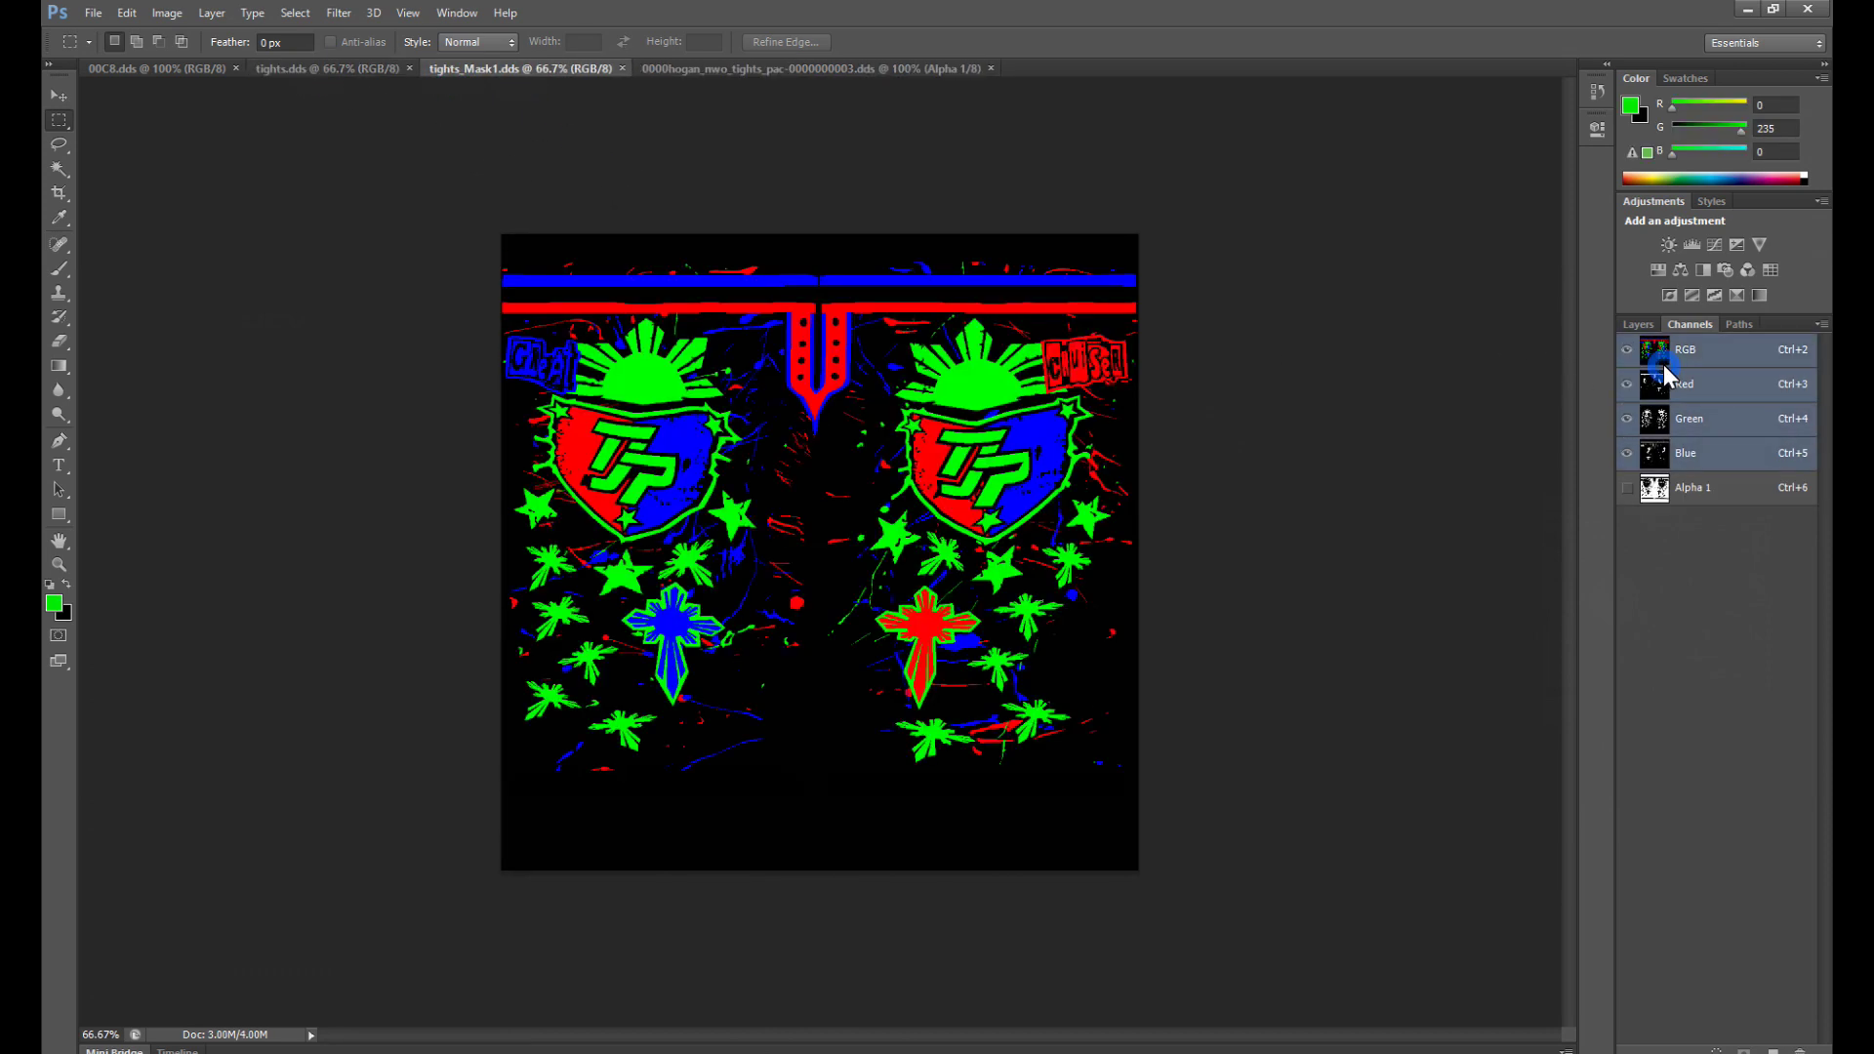
# Step: Save the mask in D3D/DDS format over the existing tights_Mask1.dds in the tights 462 folder
pyautogui.click(95, 14)
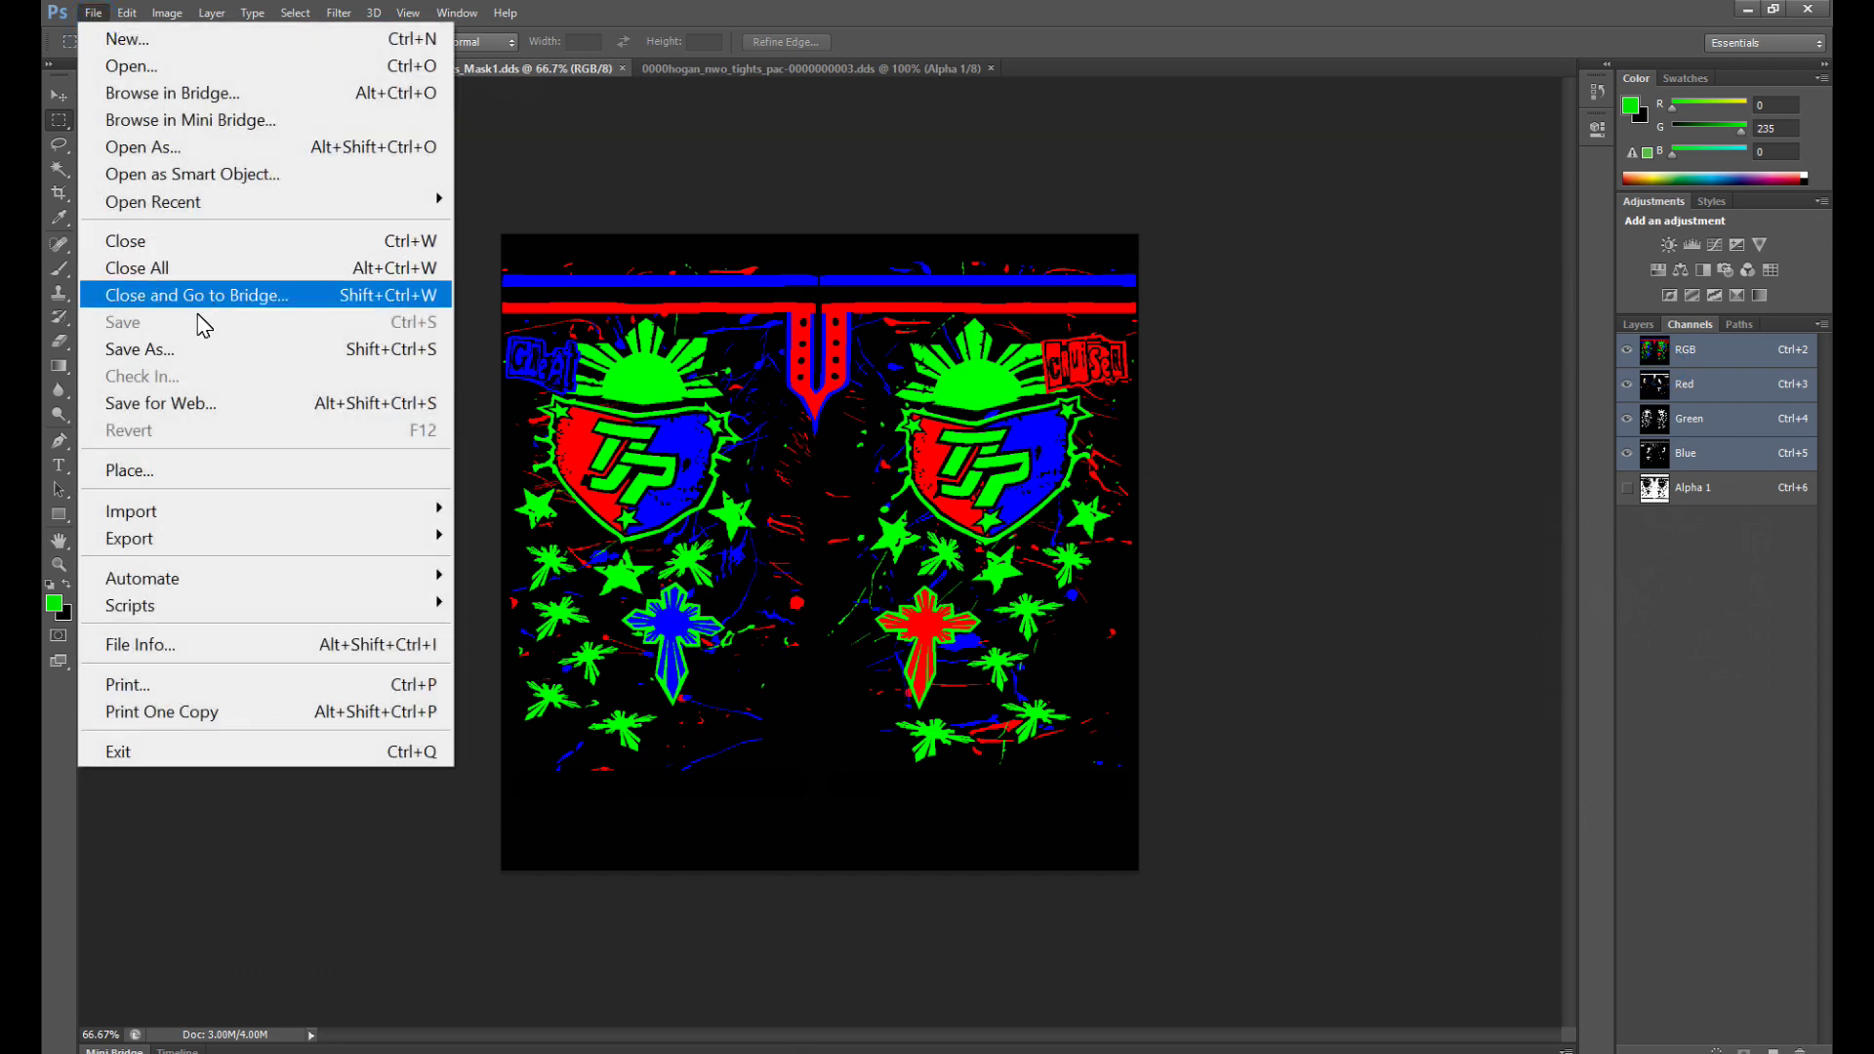
pyautogui.click(134, 351)
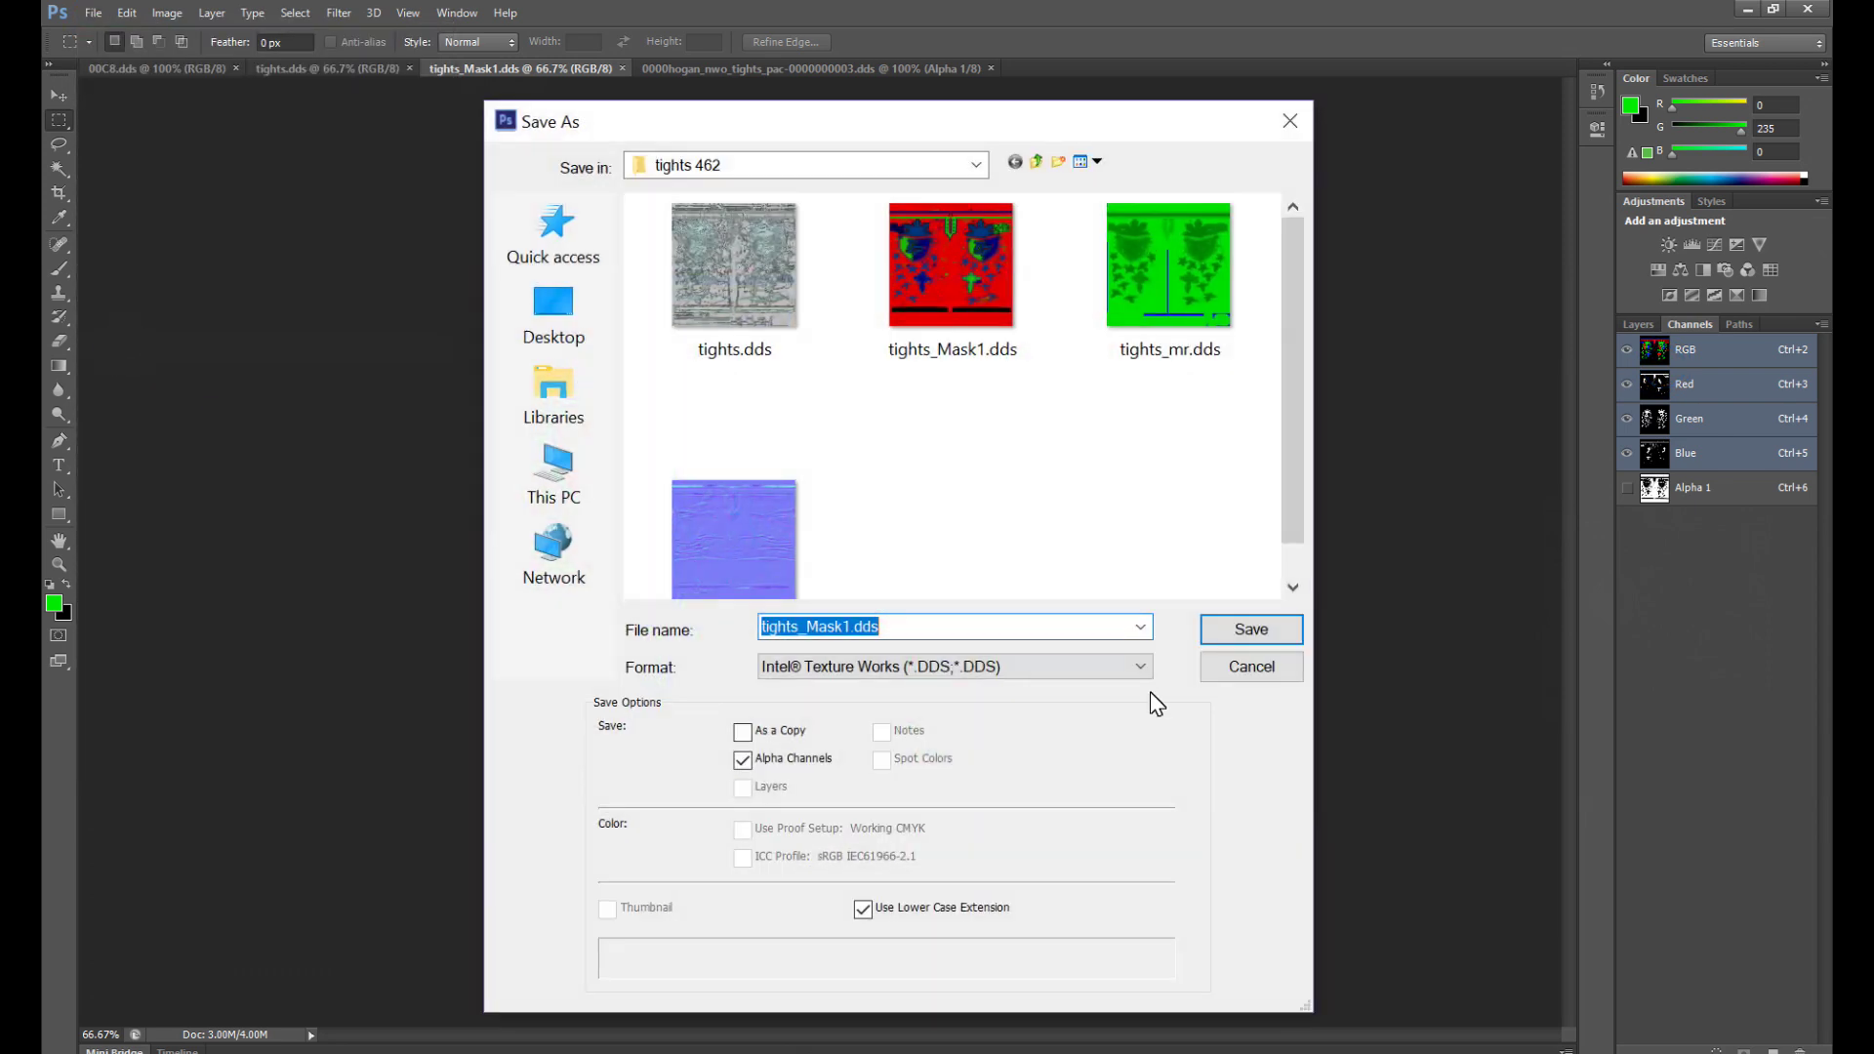
pyautogui.click(1054, 667)
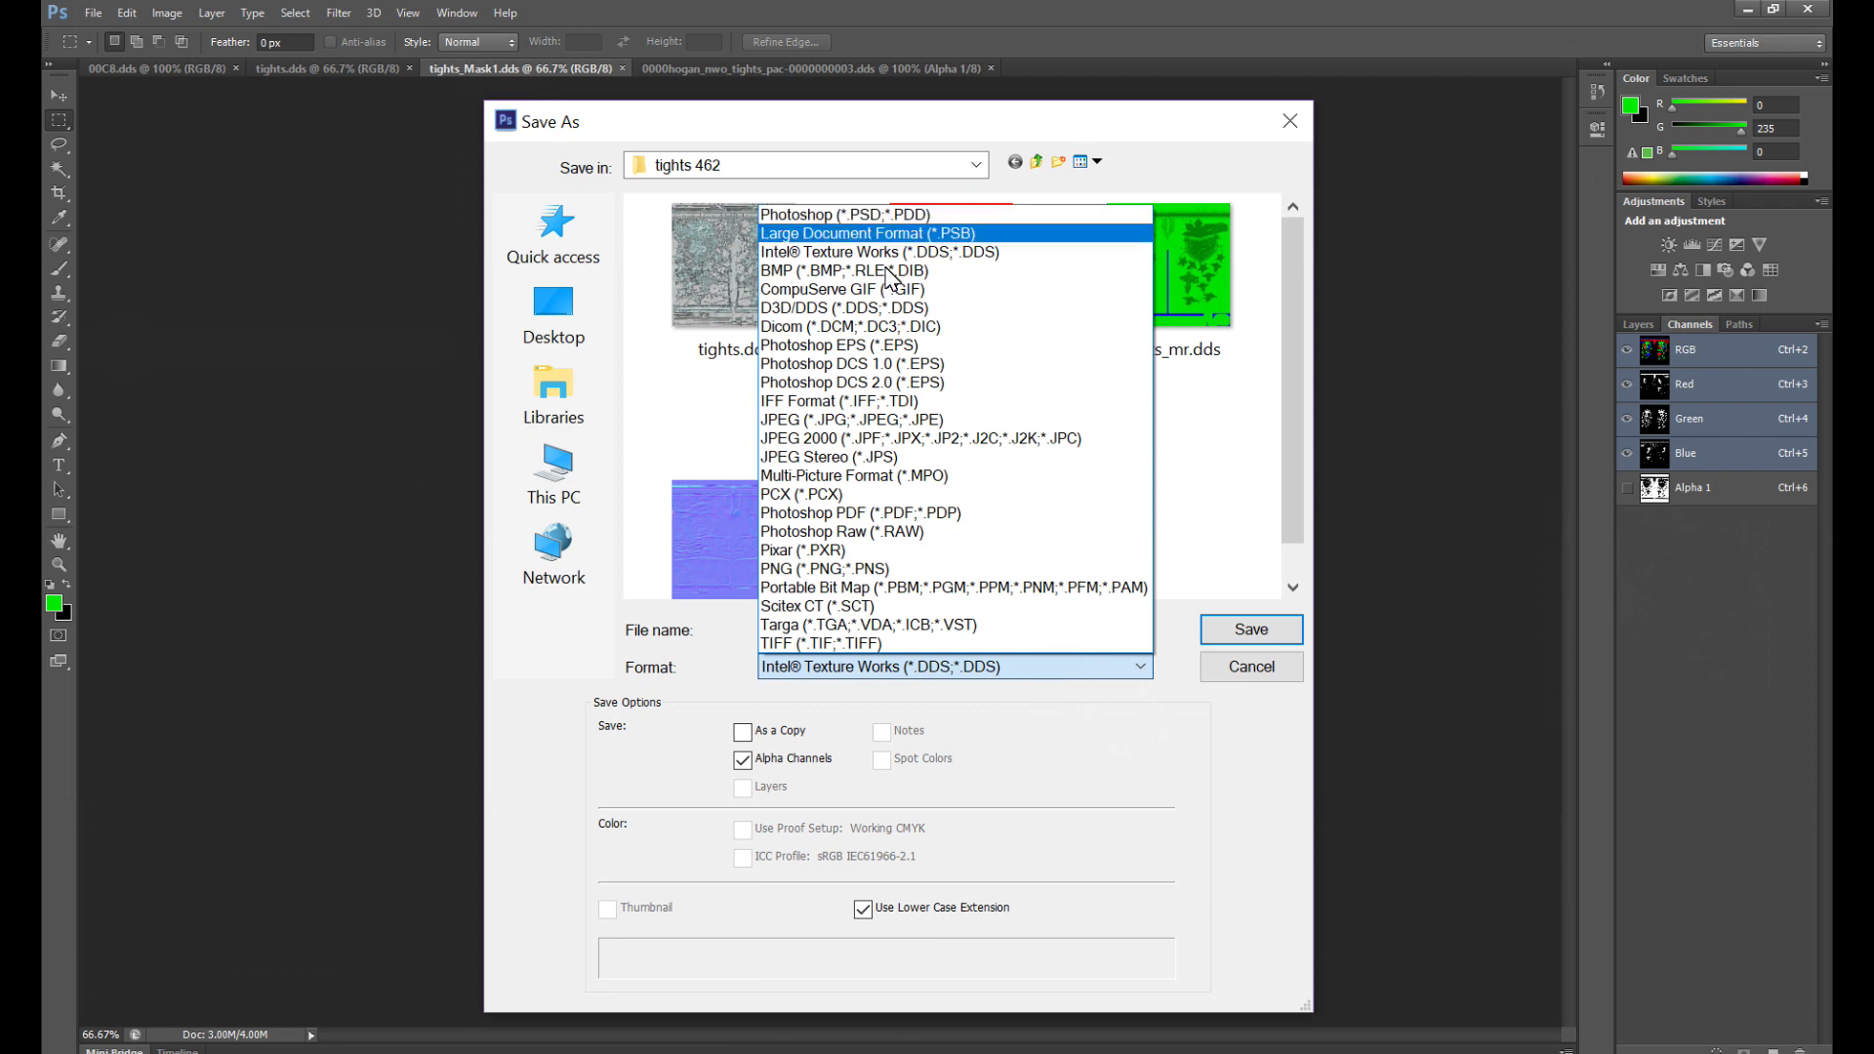
pyautogui.click(845, 311)
pyautogui.scroll(-1, 1148, 473)
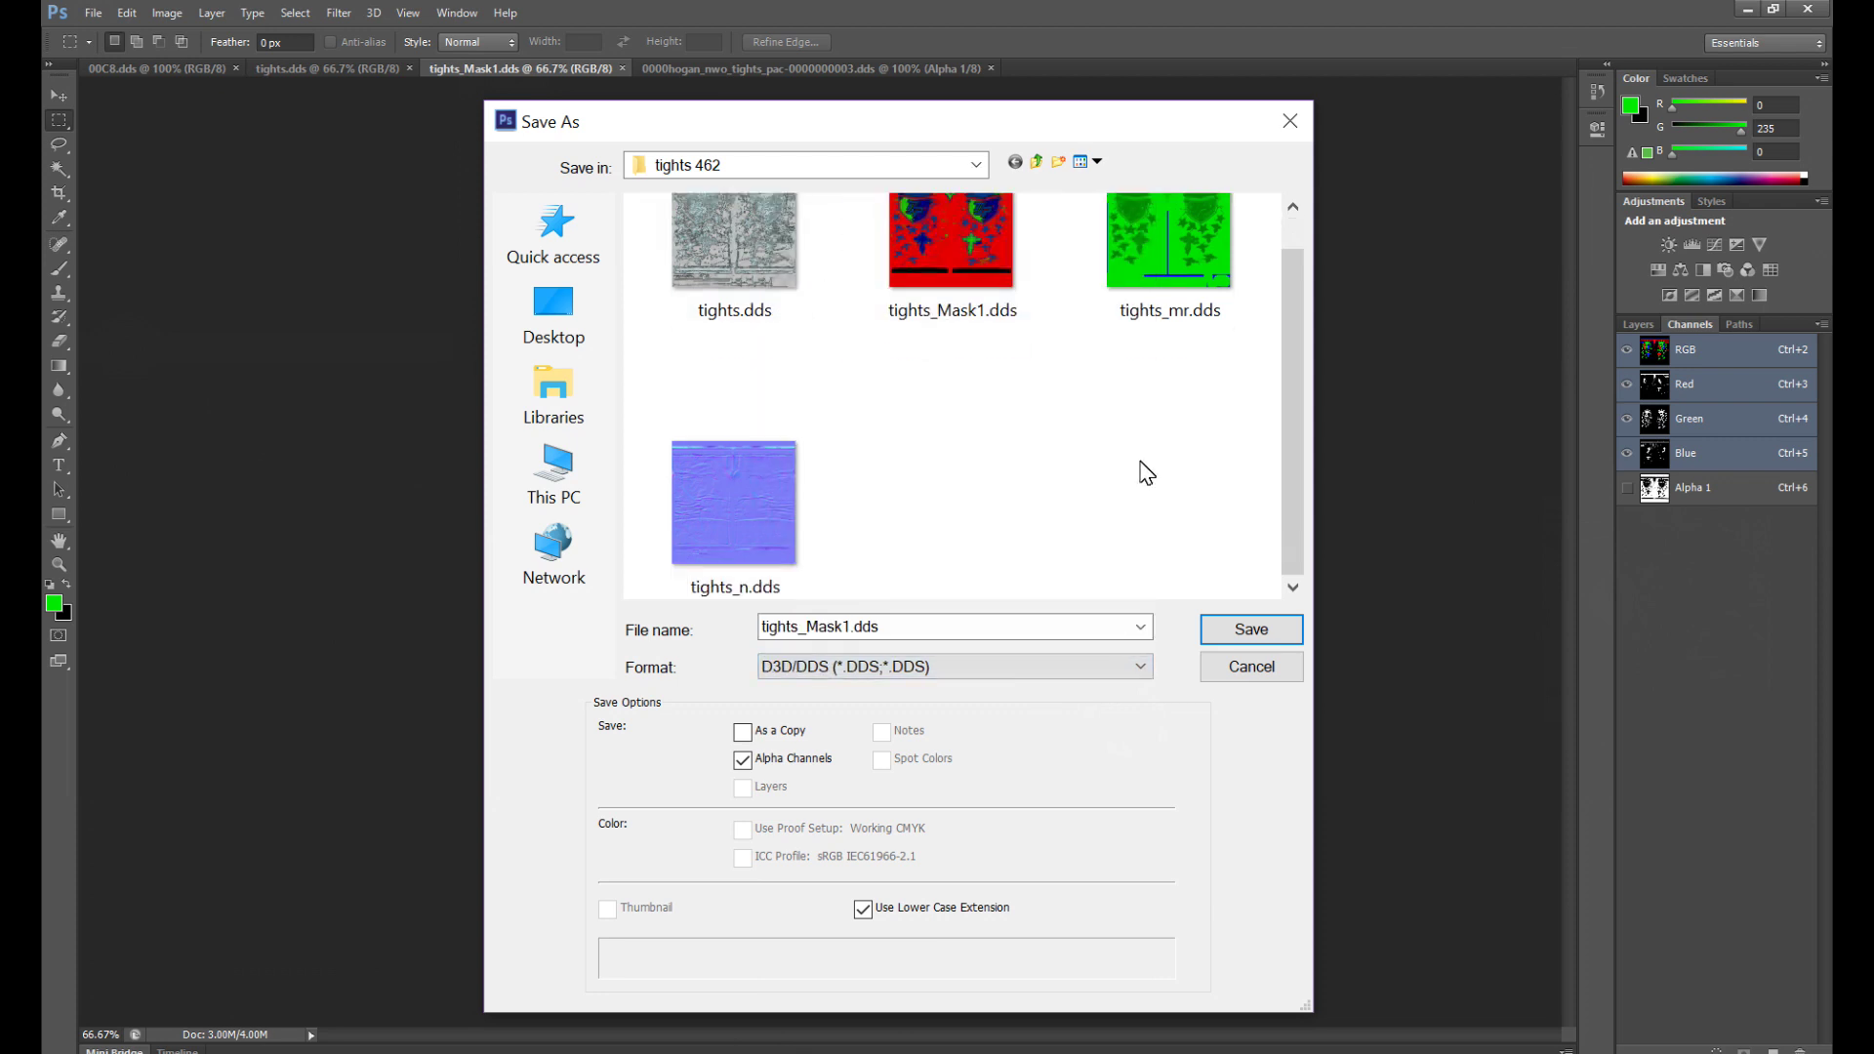
pyautogui.doubleClick(952, 293)
pyautogui.click(891, 406)
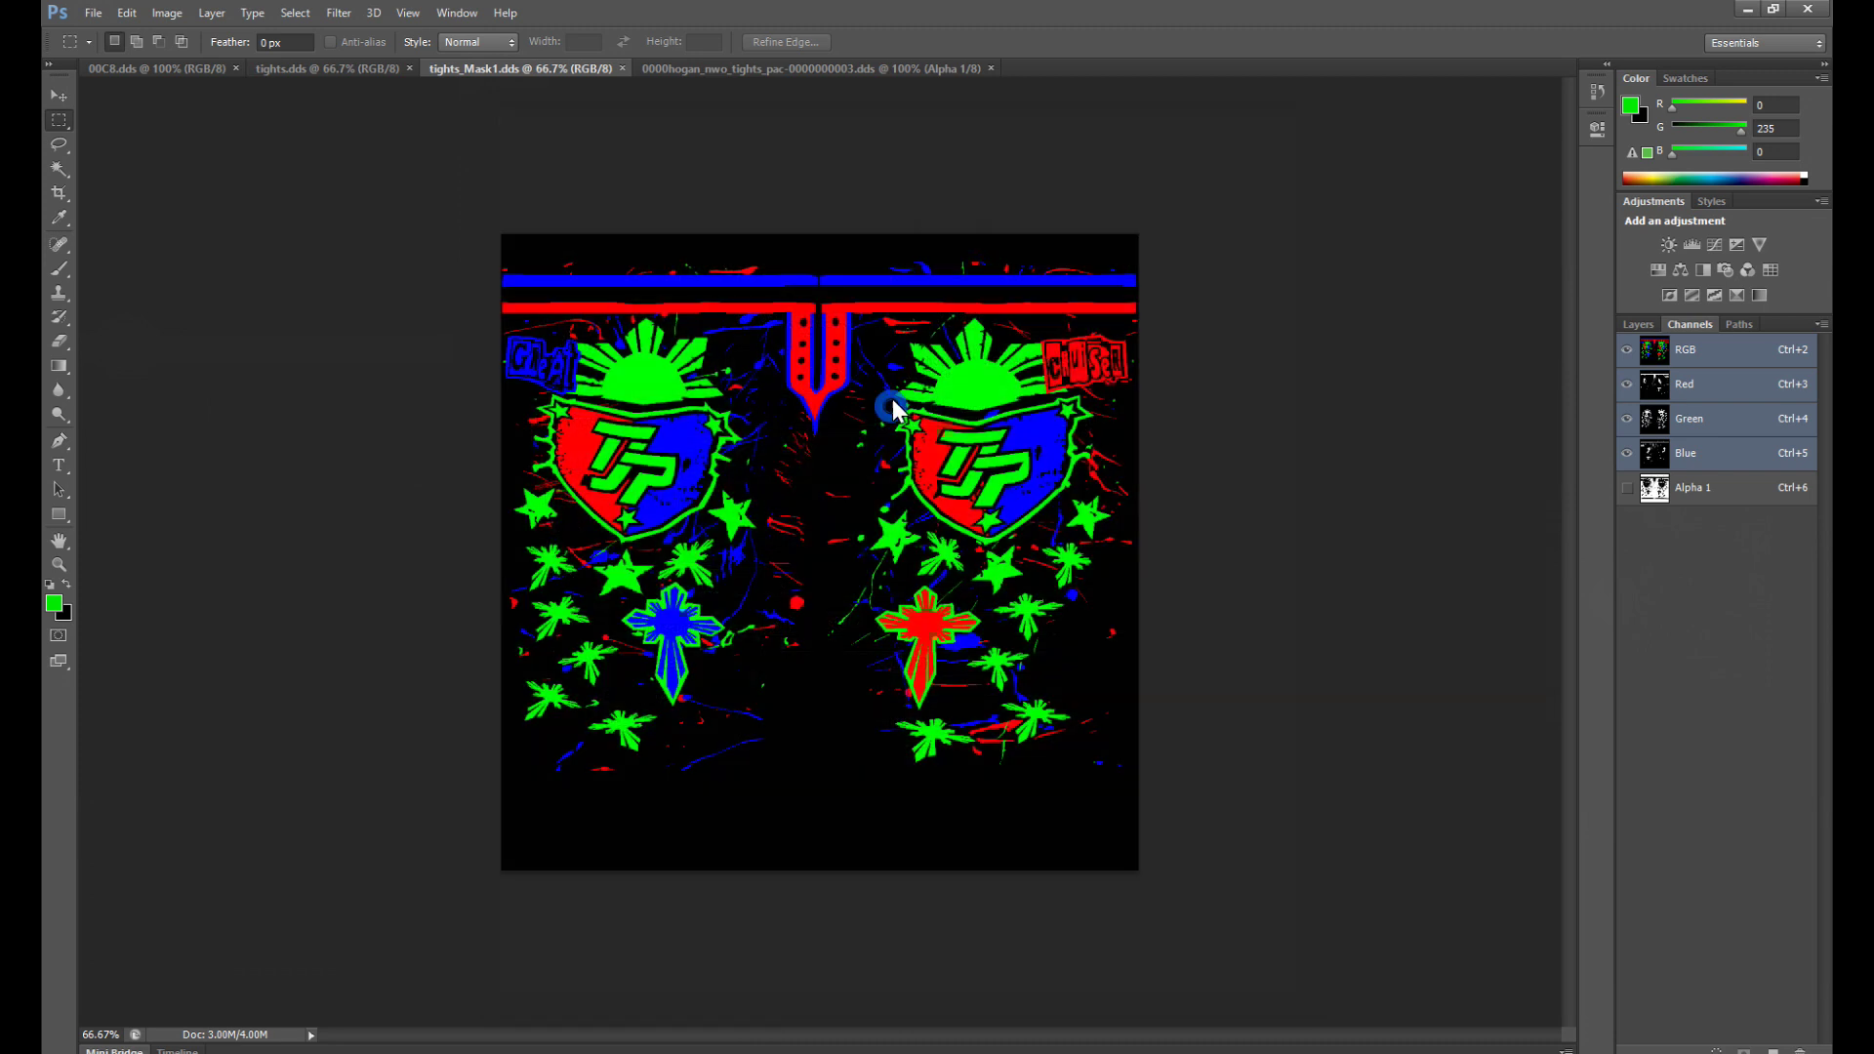
# Step: Export the mask DDS as 4.4.4.4 RGB 16 bpp unsigned with no MIP maps
pyautogui.click(984, 240)
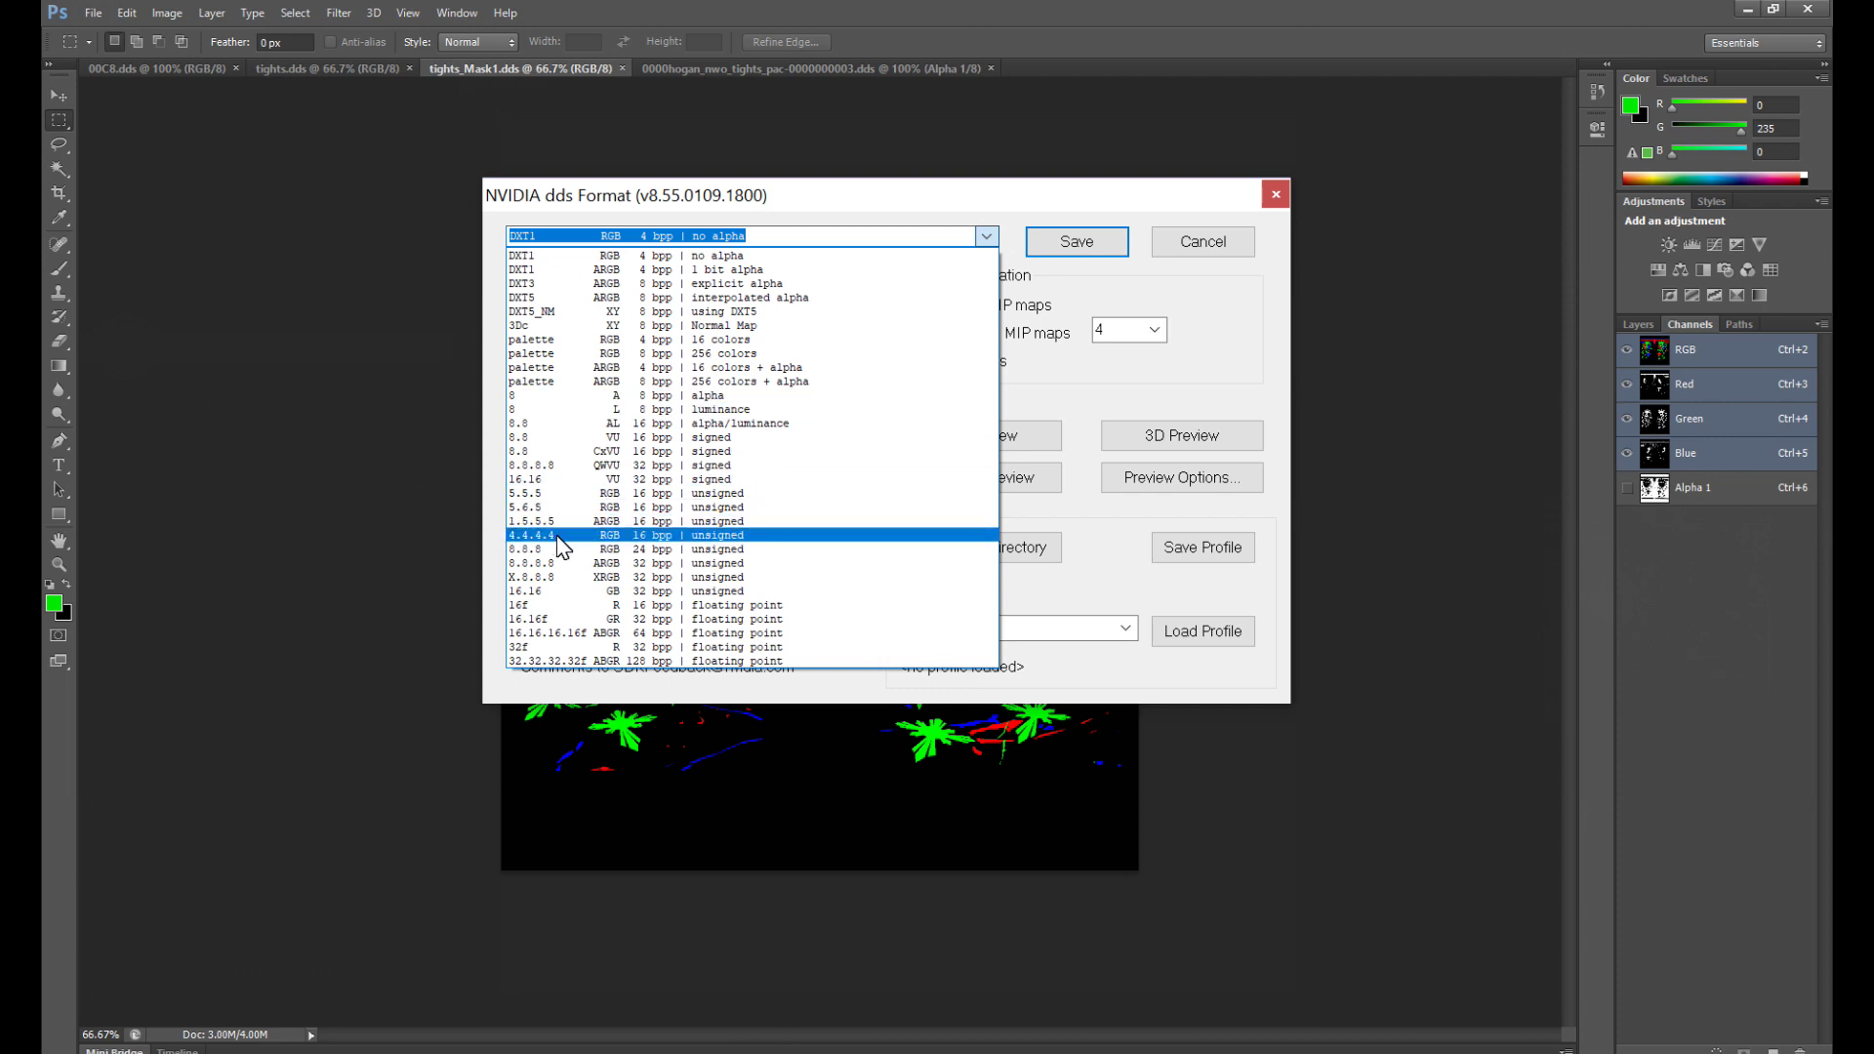
pyautogui.click(545, 537)
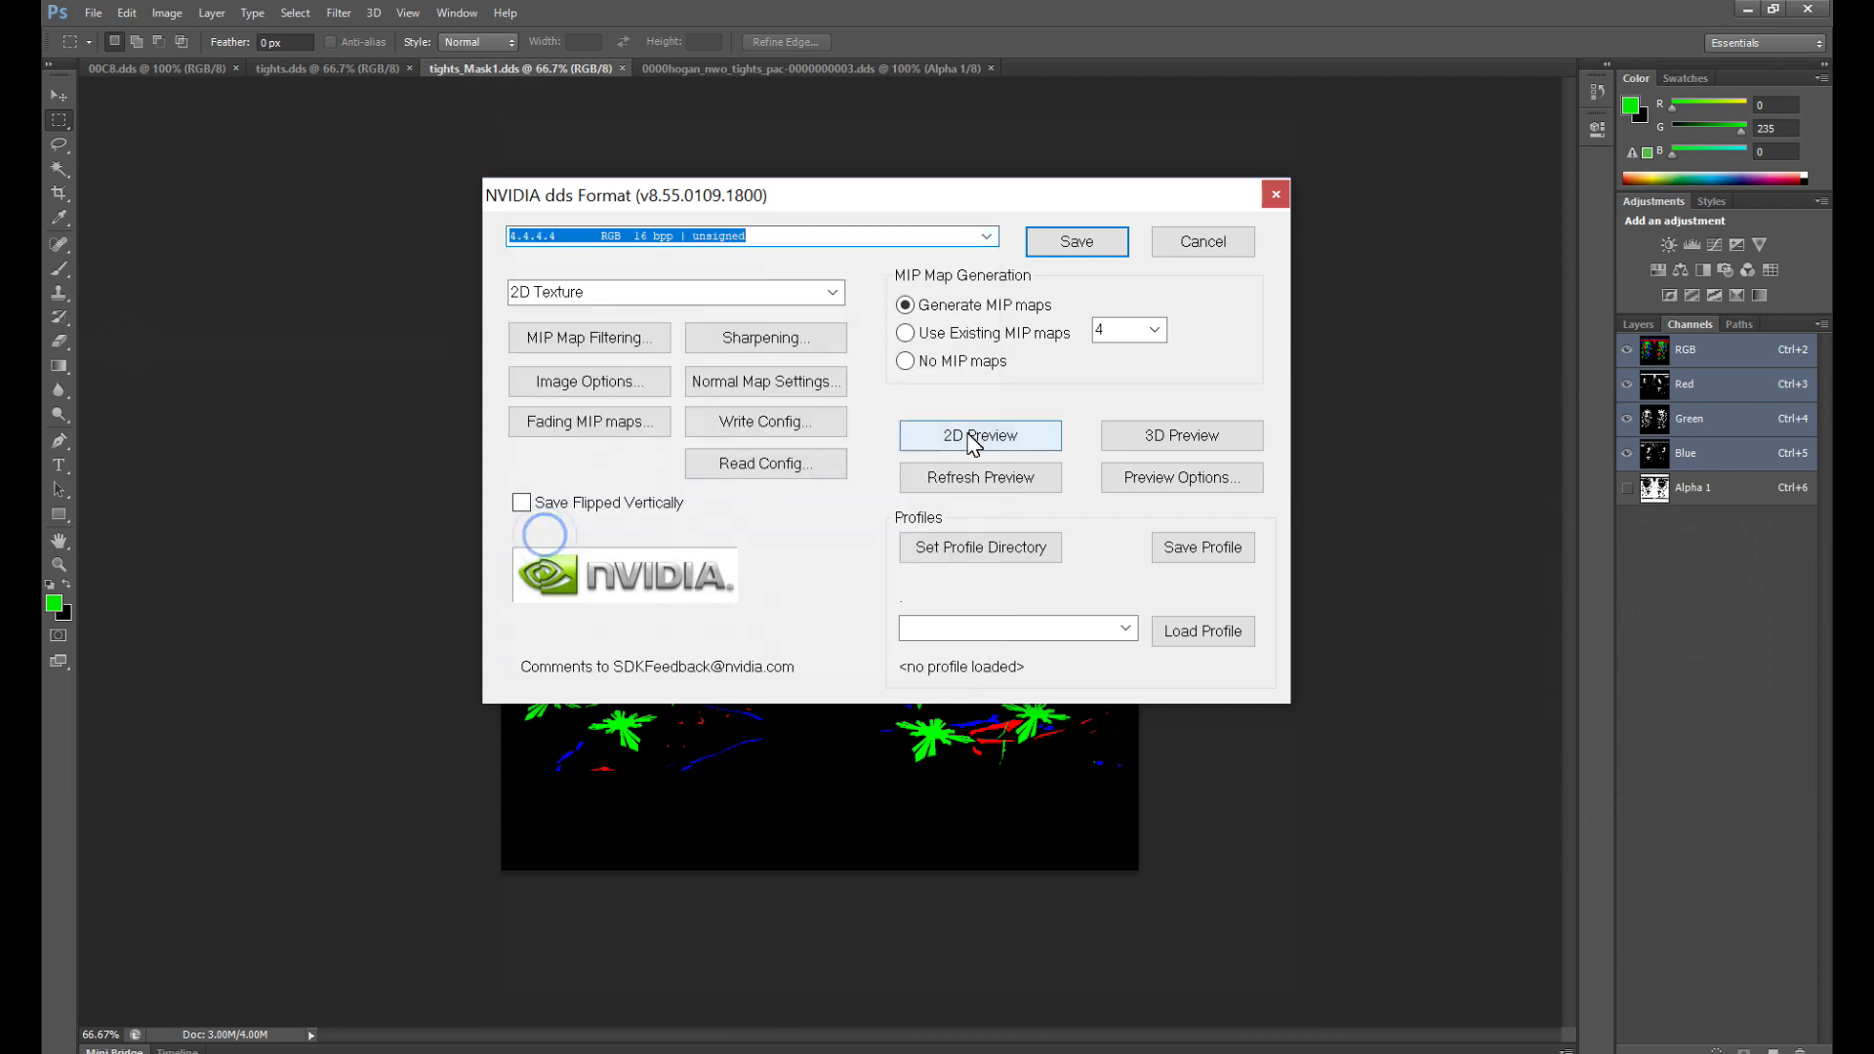
pyautogui.click(906, 361)
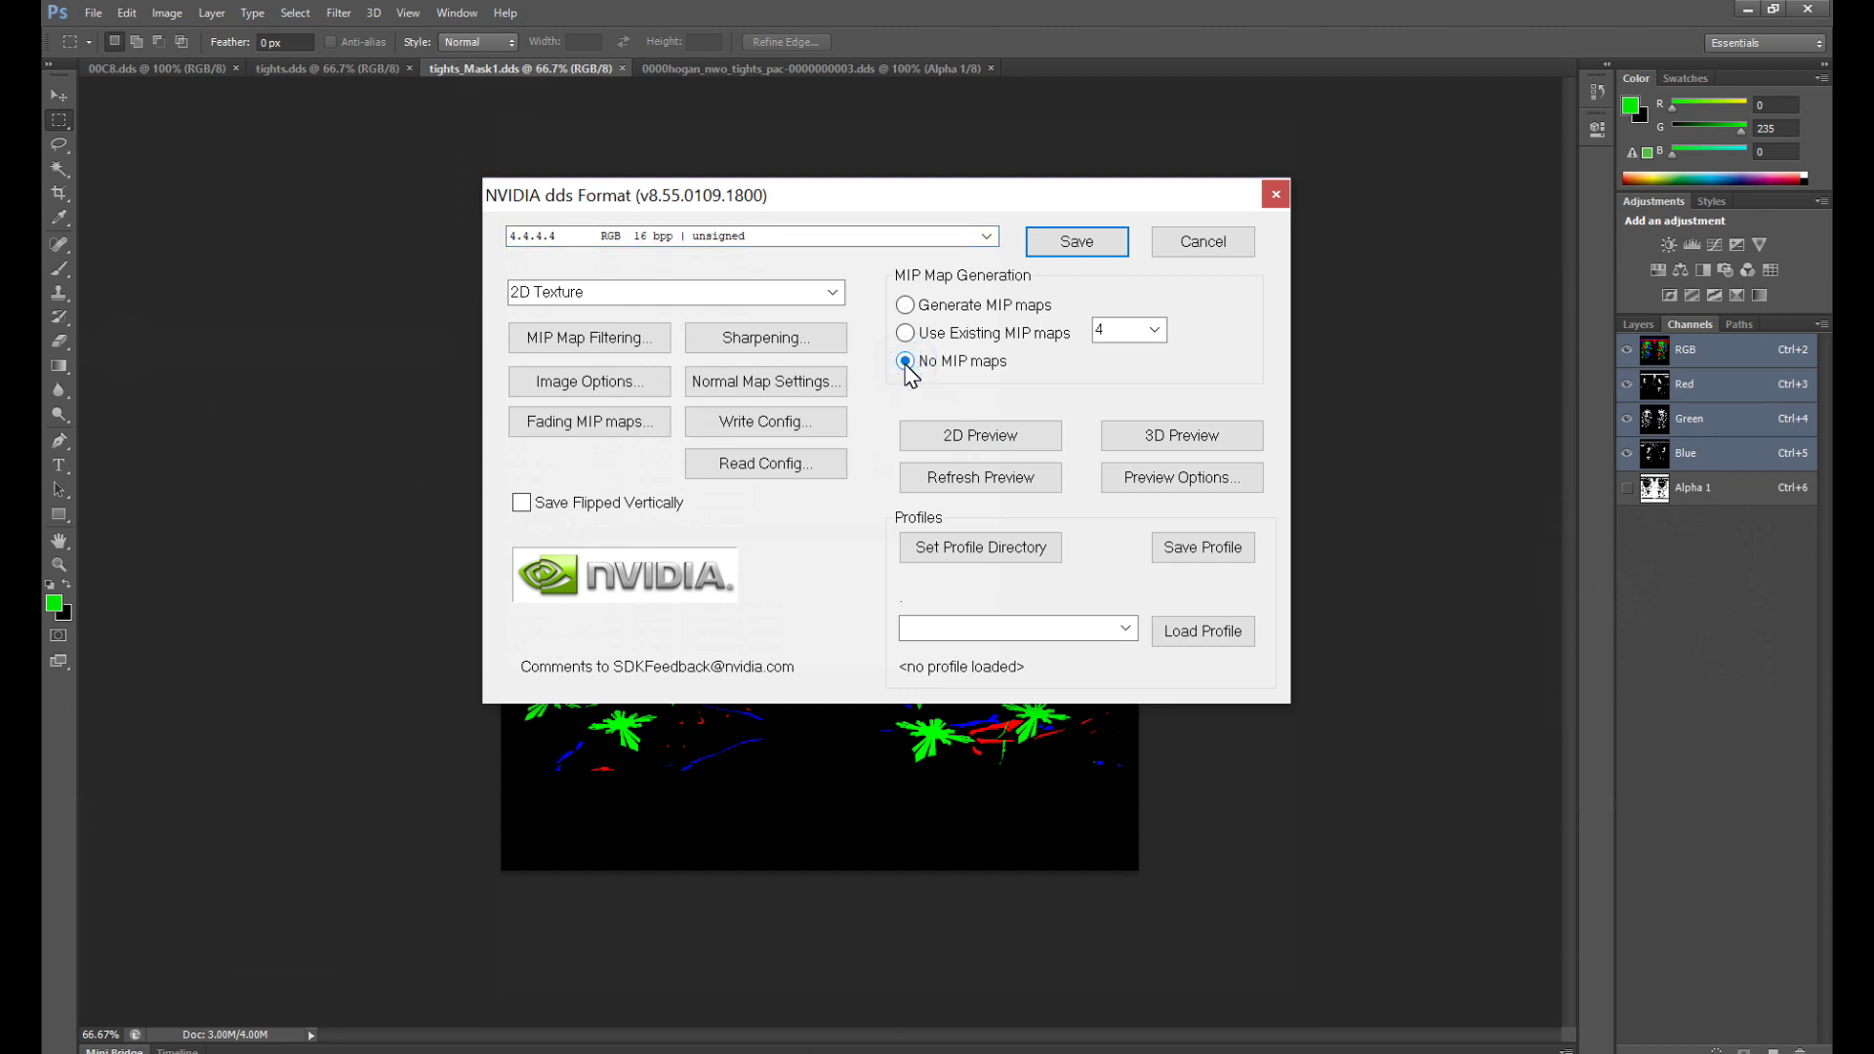
pyautogui.click(1060, 252)
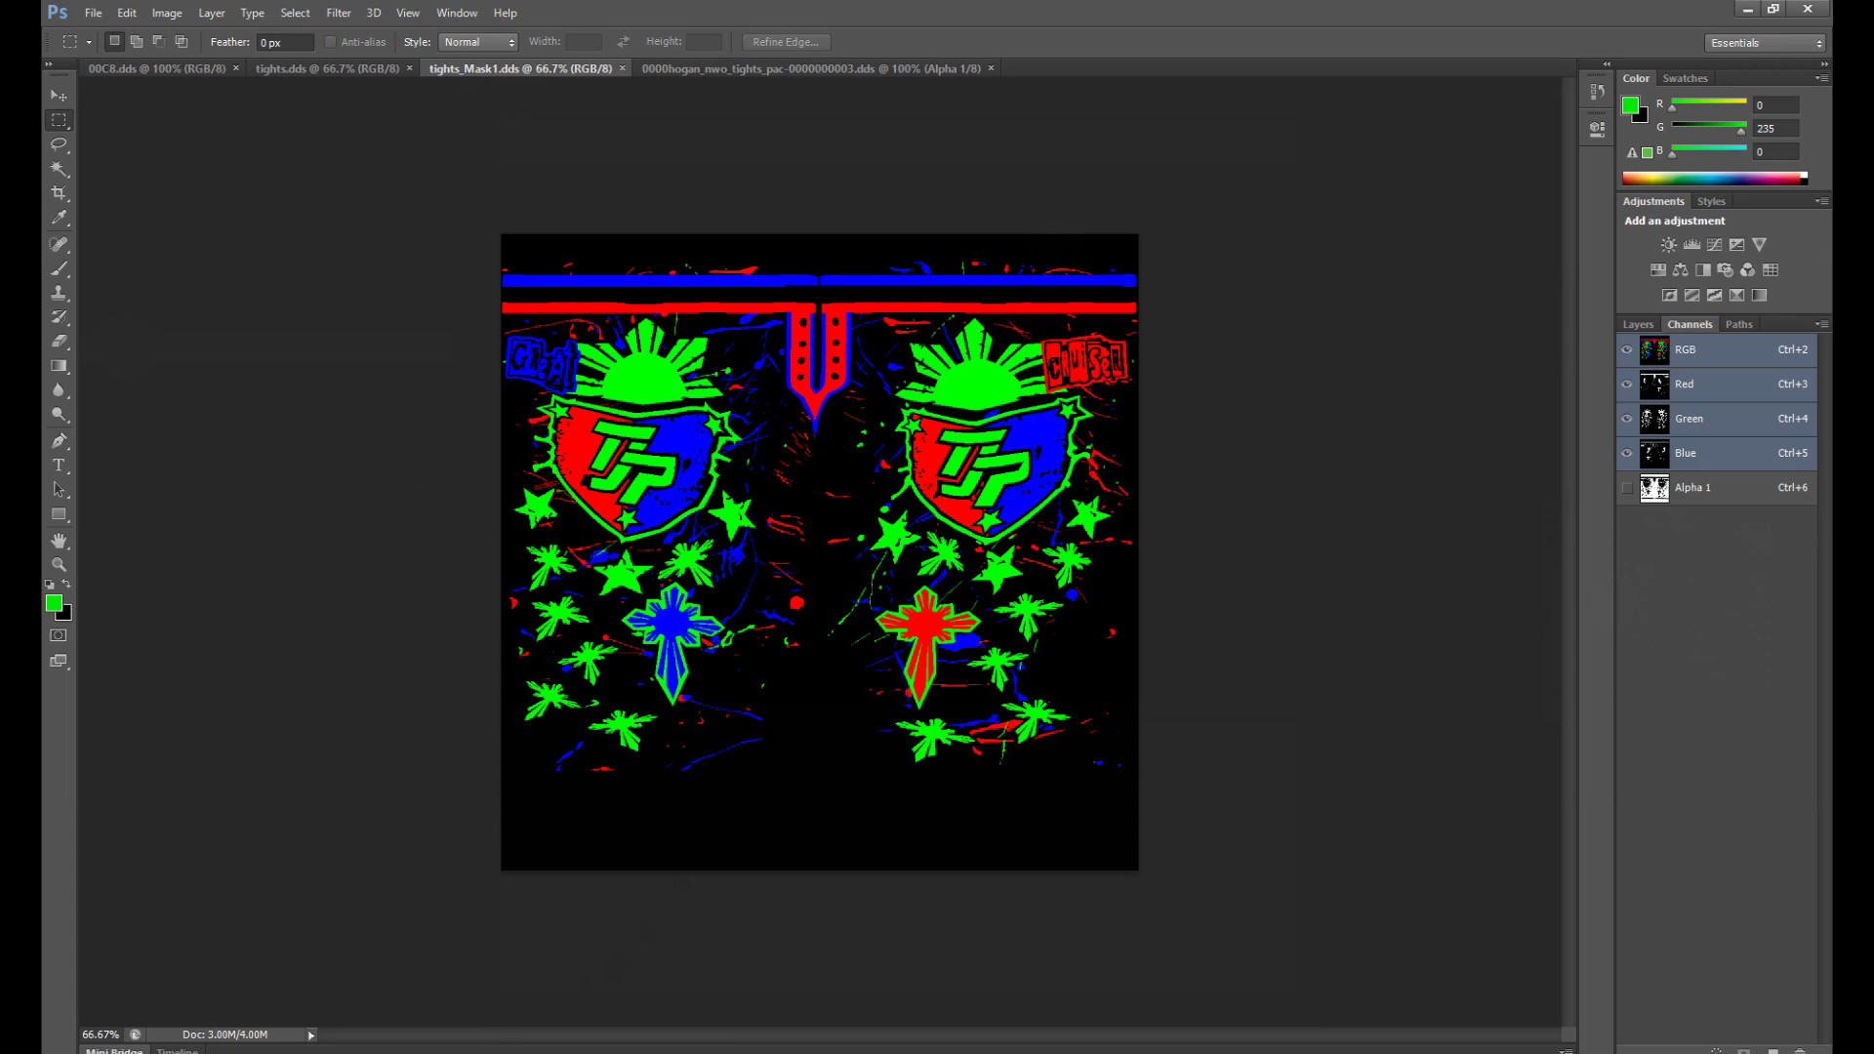
# Step: Open tights_mr.dds from the tights 462 folder in Photoshop and check its Green channel and RGB composite
pyautogui.moveTo(322, 1051)
pyautogui.click(200, 966)
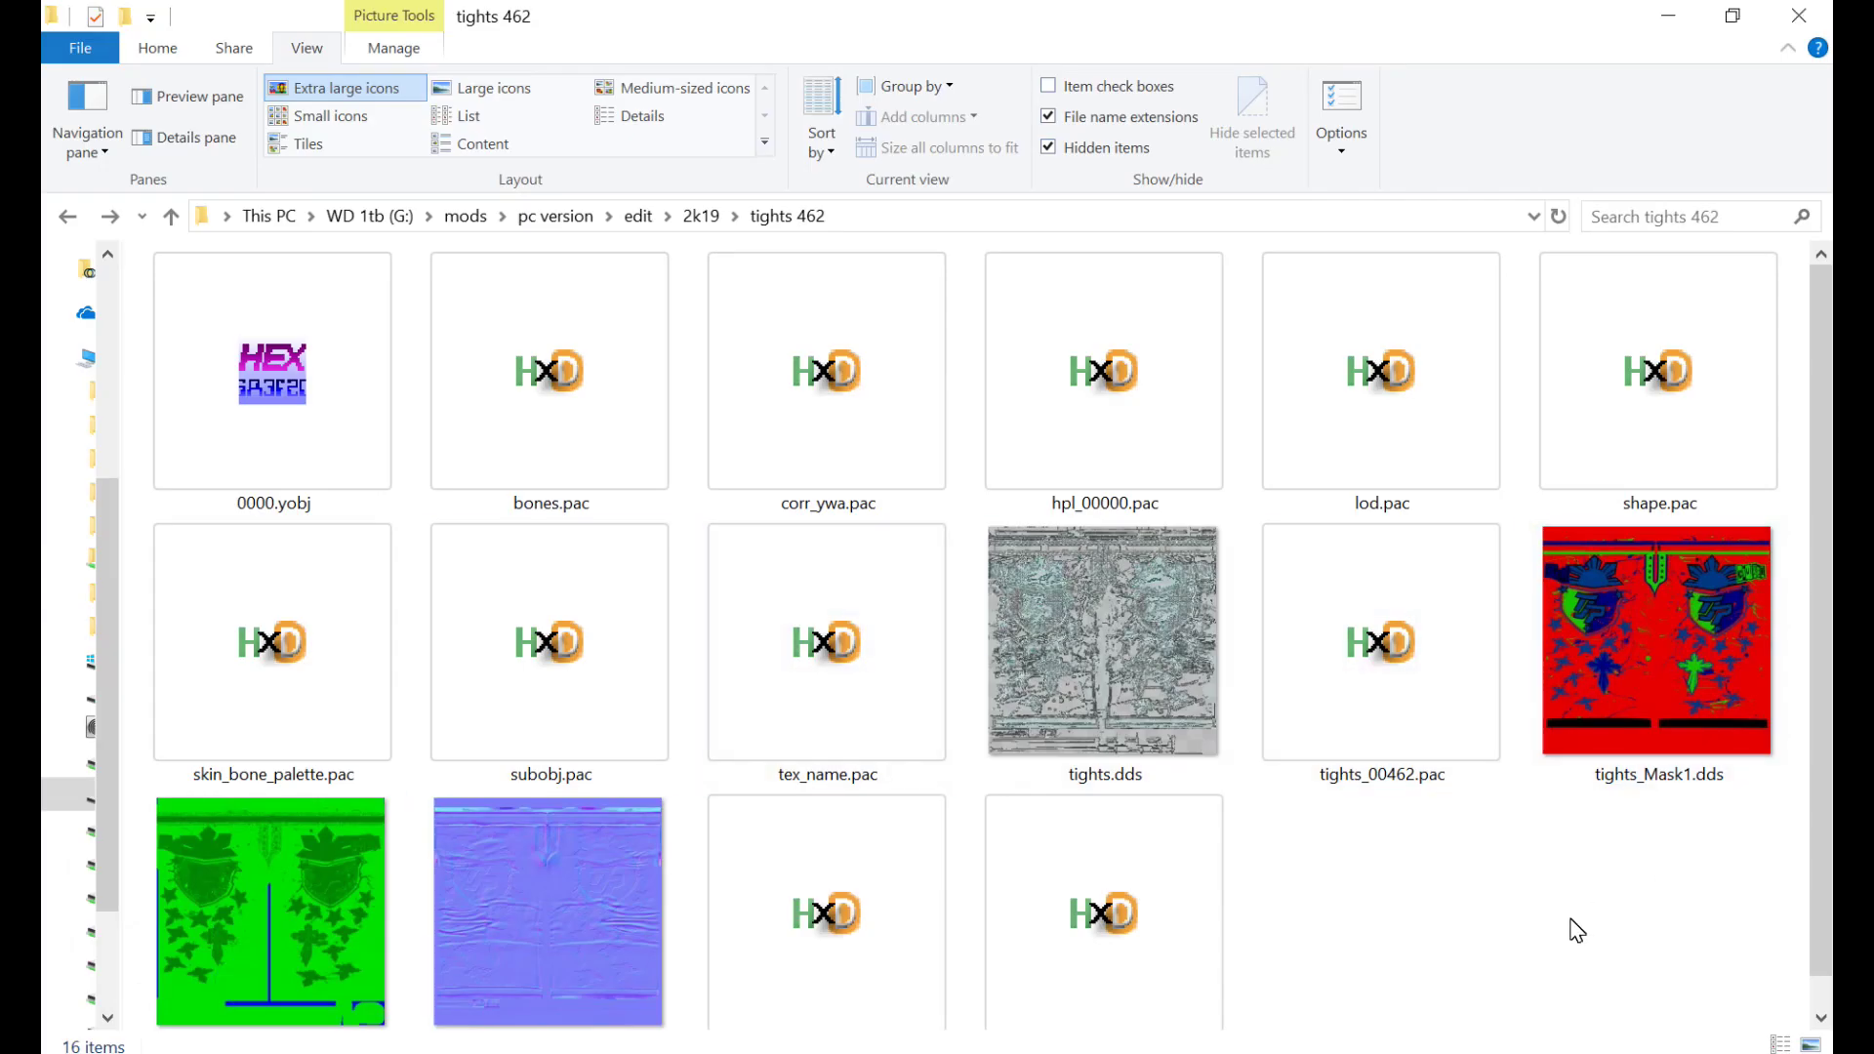
pyautogui.scroll(-1, 1464, 684)
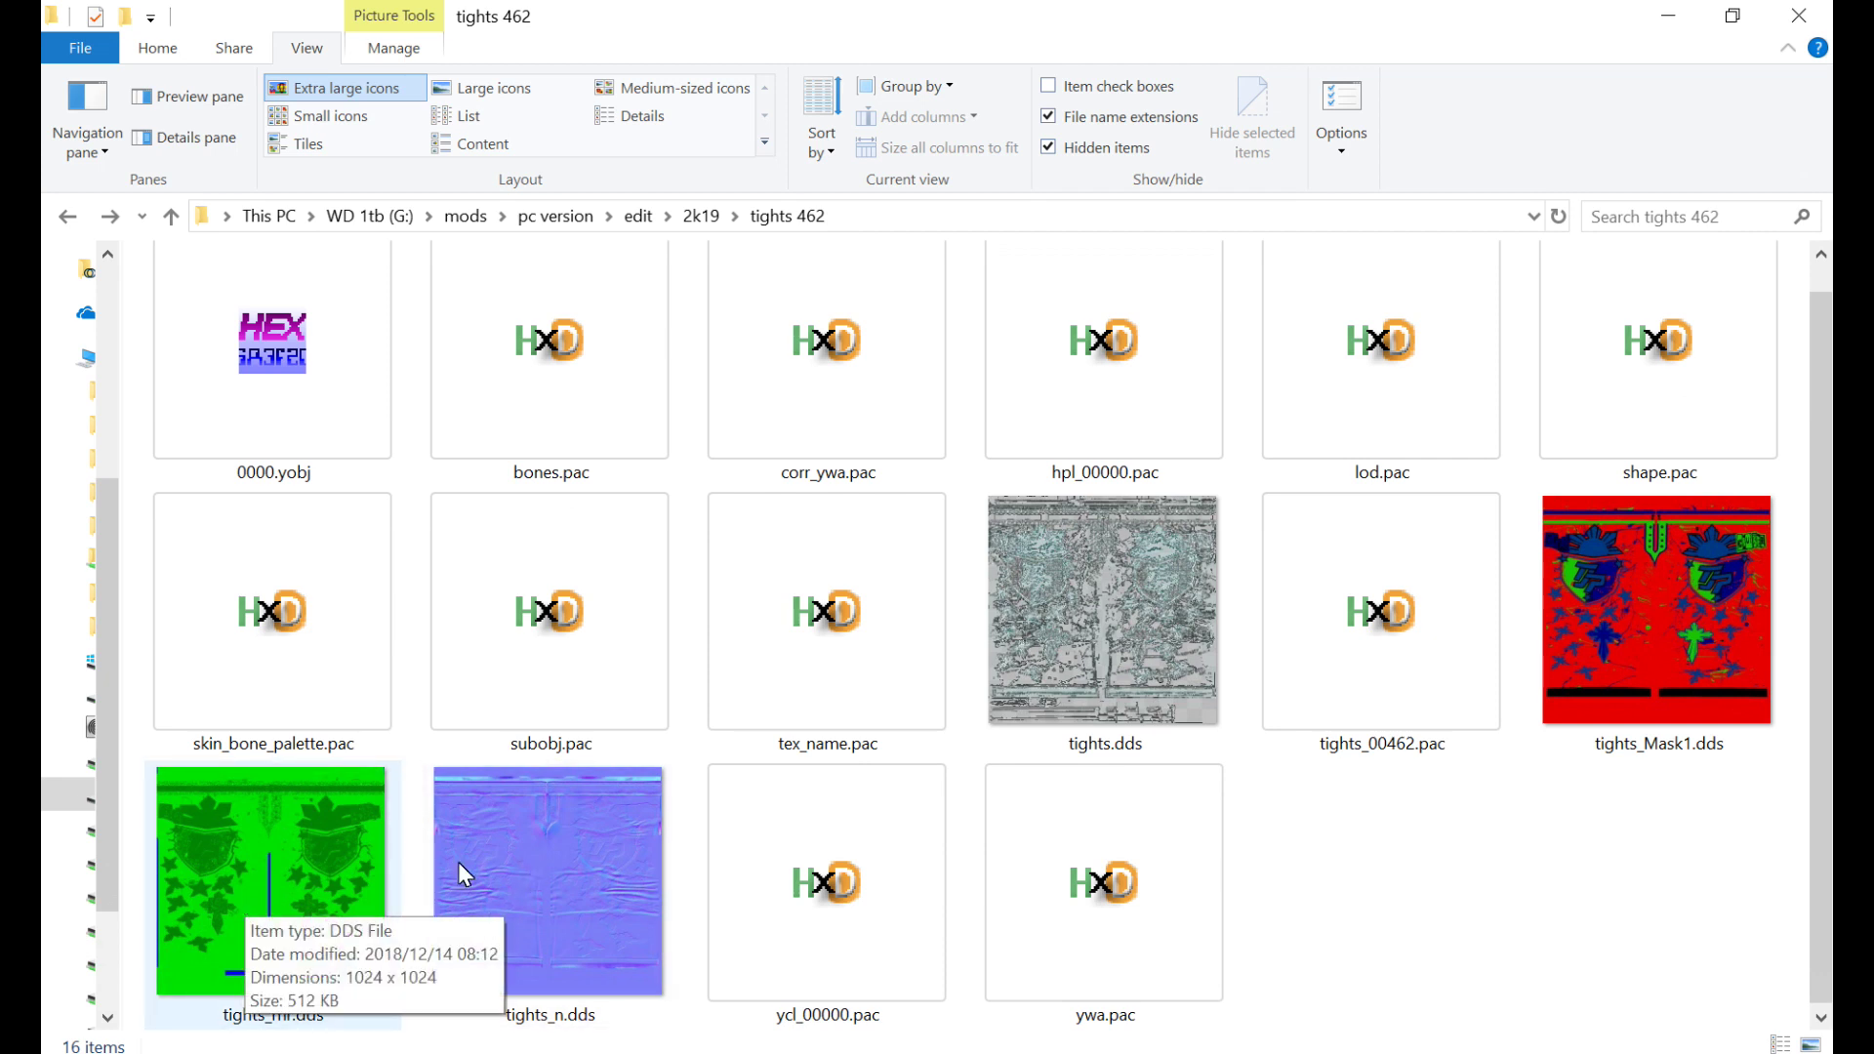
pyautogui.doubleClick(242, 890)
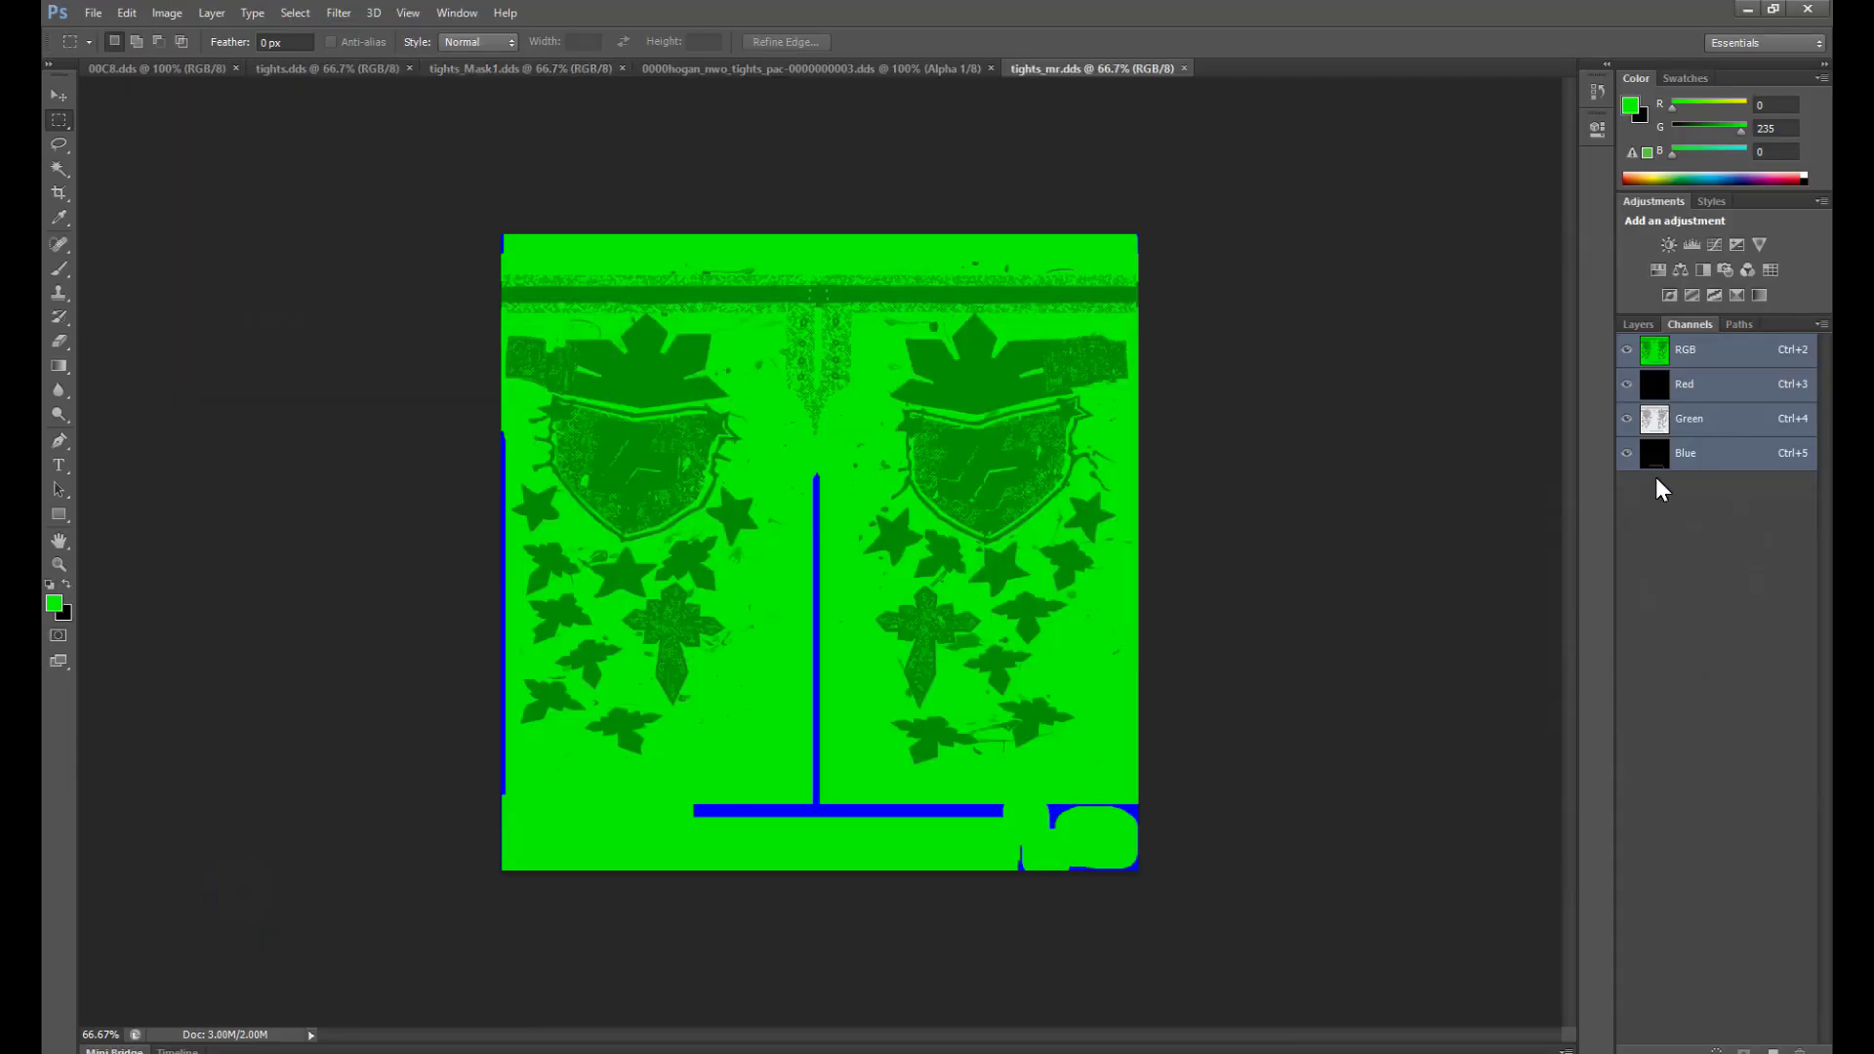
pyautogui.click(1650, 424)
pyautogui.click(1654, 361)
# Step: Save the tights_mr texture in D3D/DDS format over the existing tights_mr.dds in the tights 462 folder
pyautogui.click(93, 13)
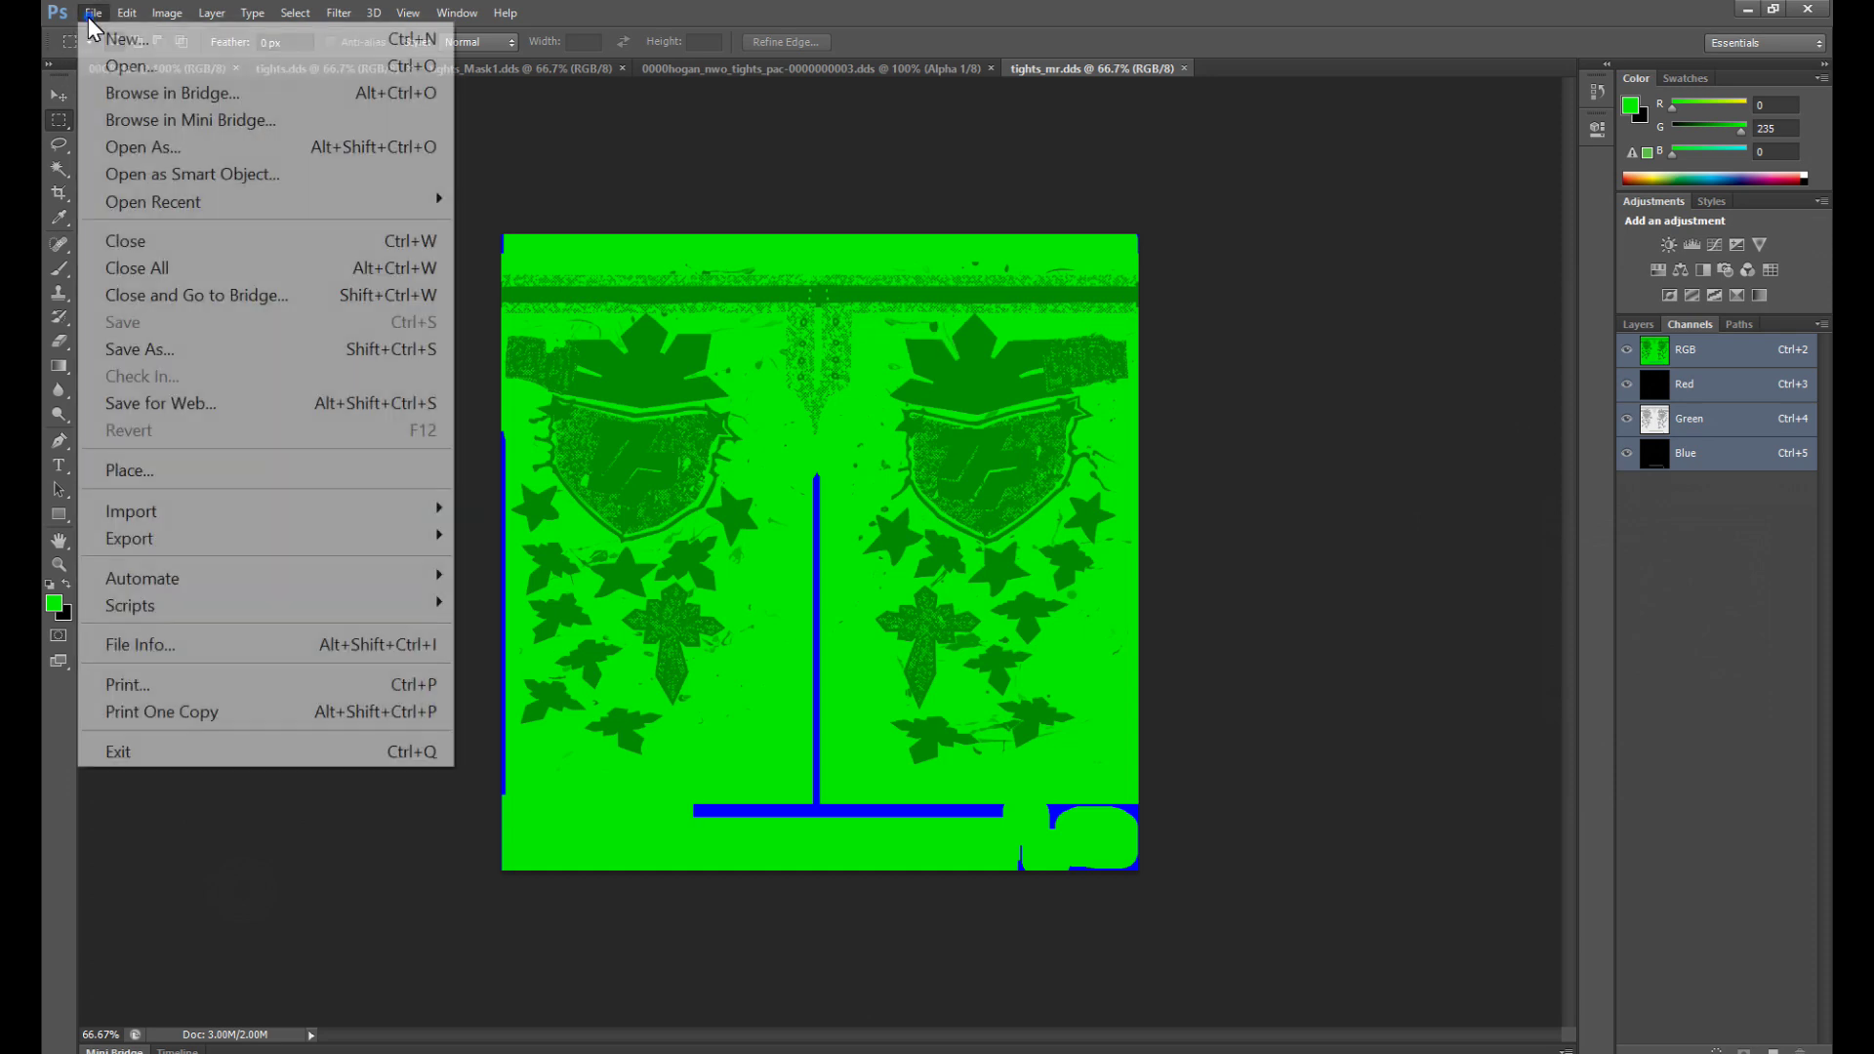
pyautogui.click(136, 349)
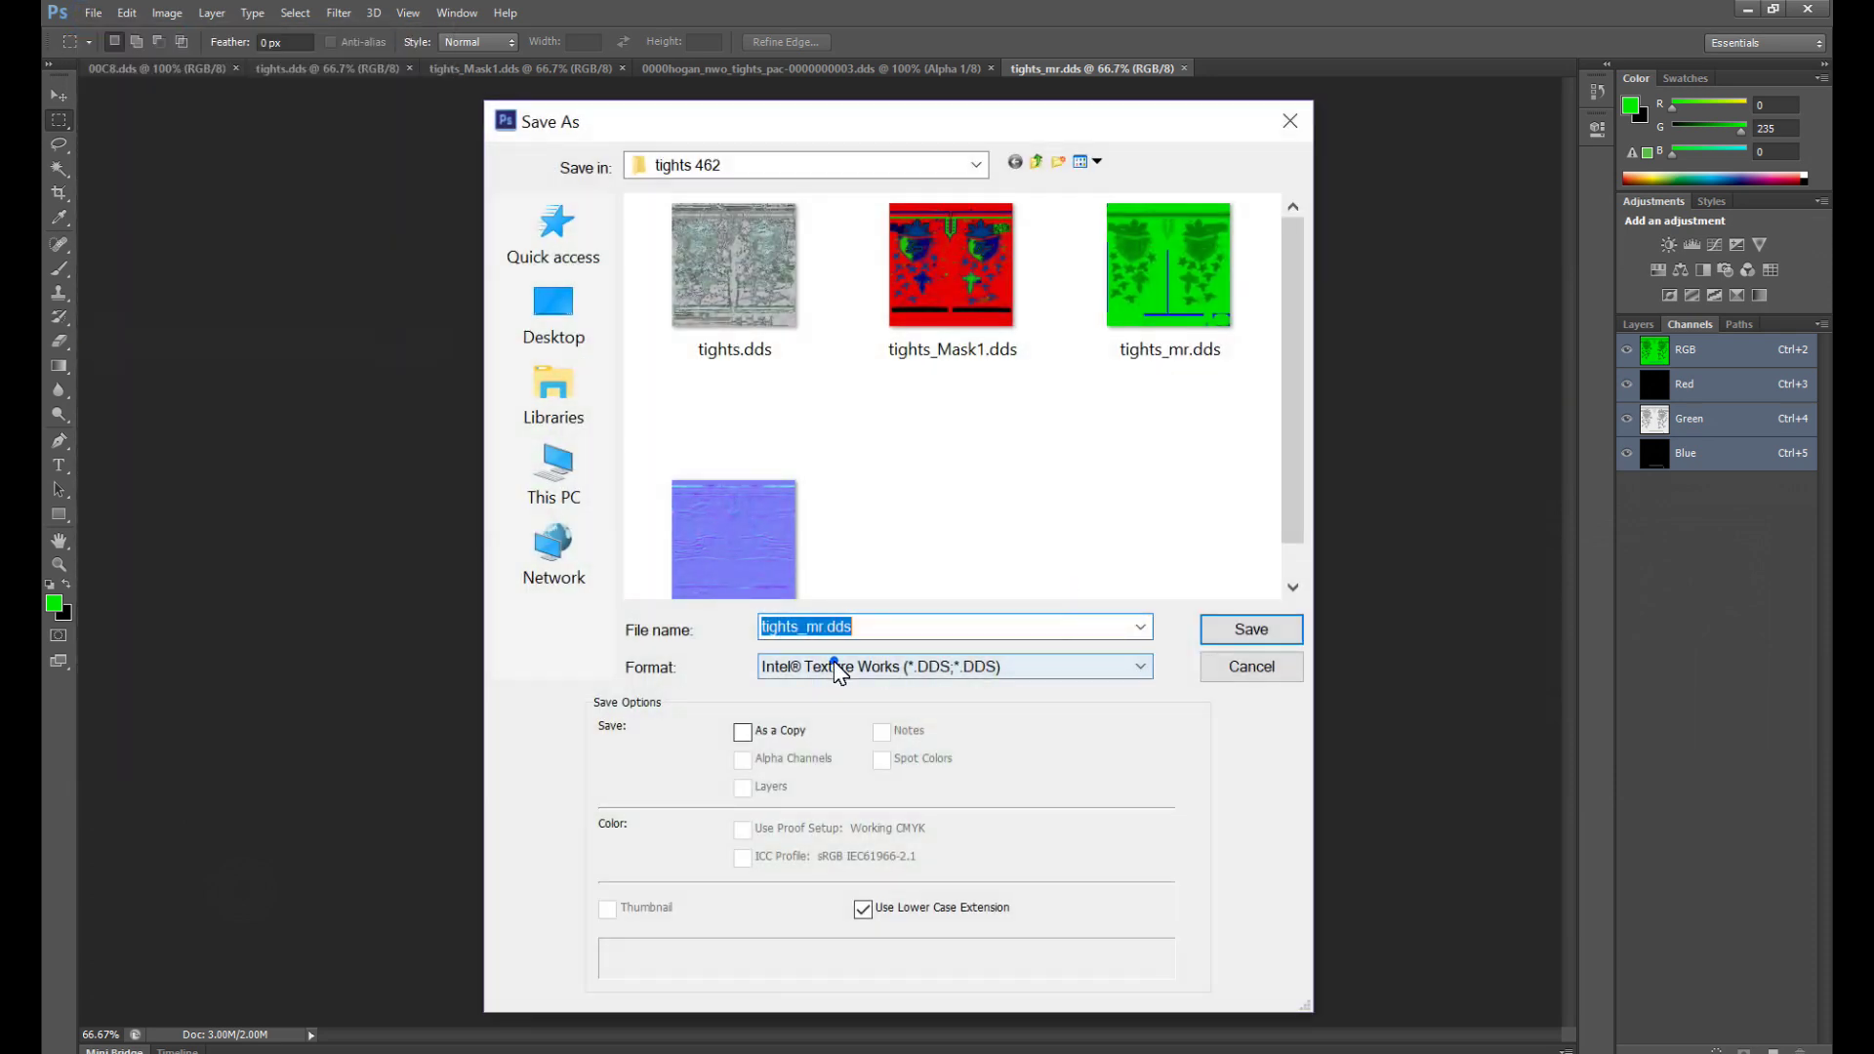
pyautogui.click(833, 664)
pyautogui.click(817, 308)
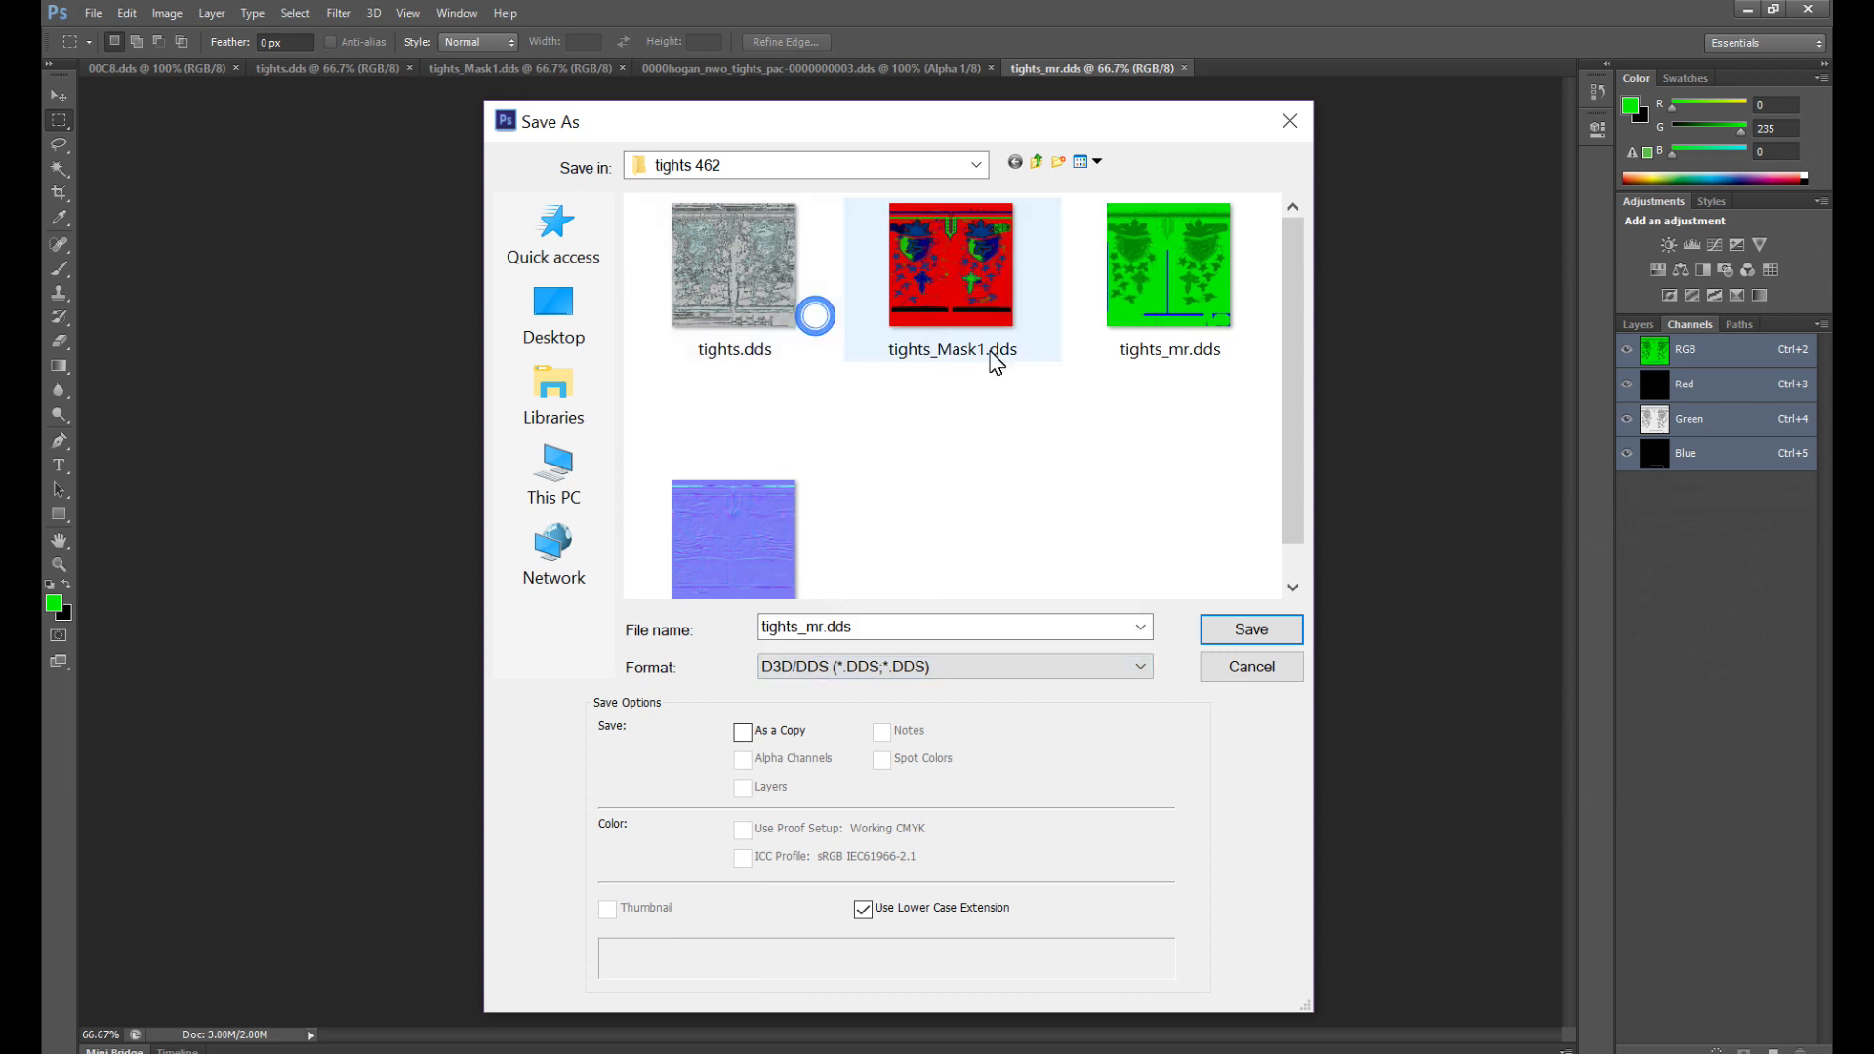
pyautogui.doubleClick(1127, 315)
pyautogui.click(908, 410)
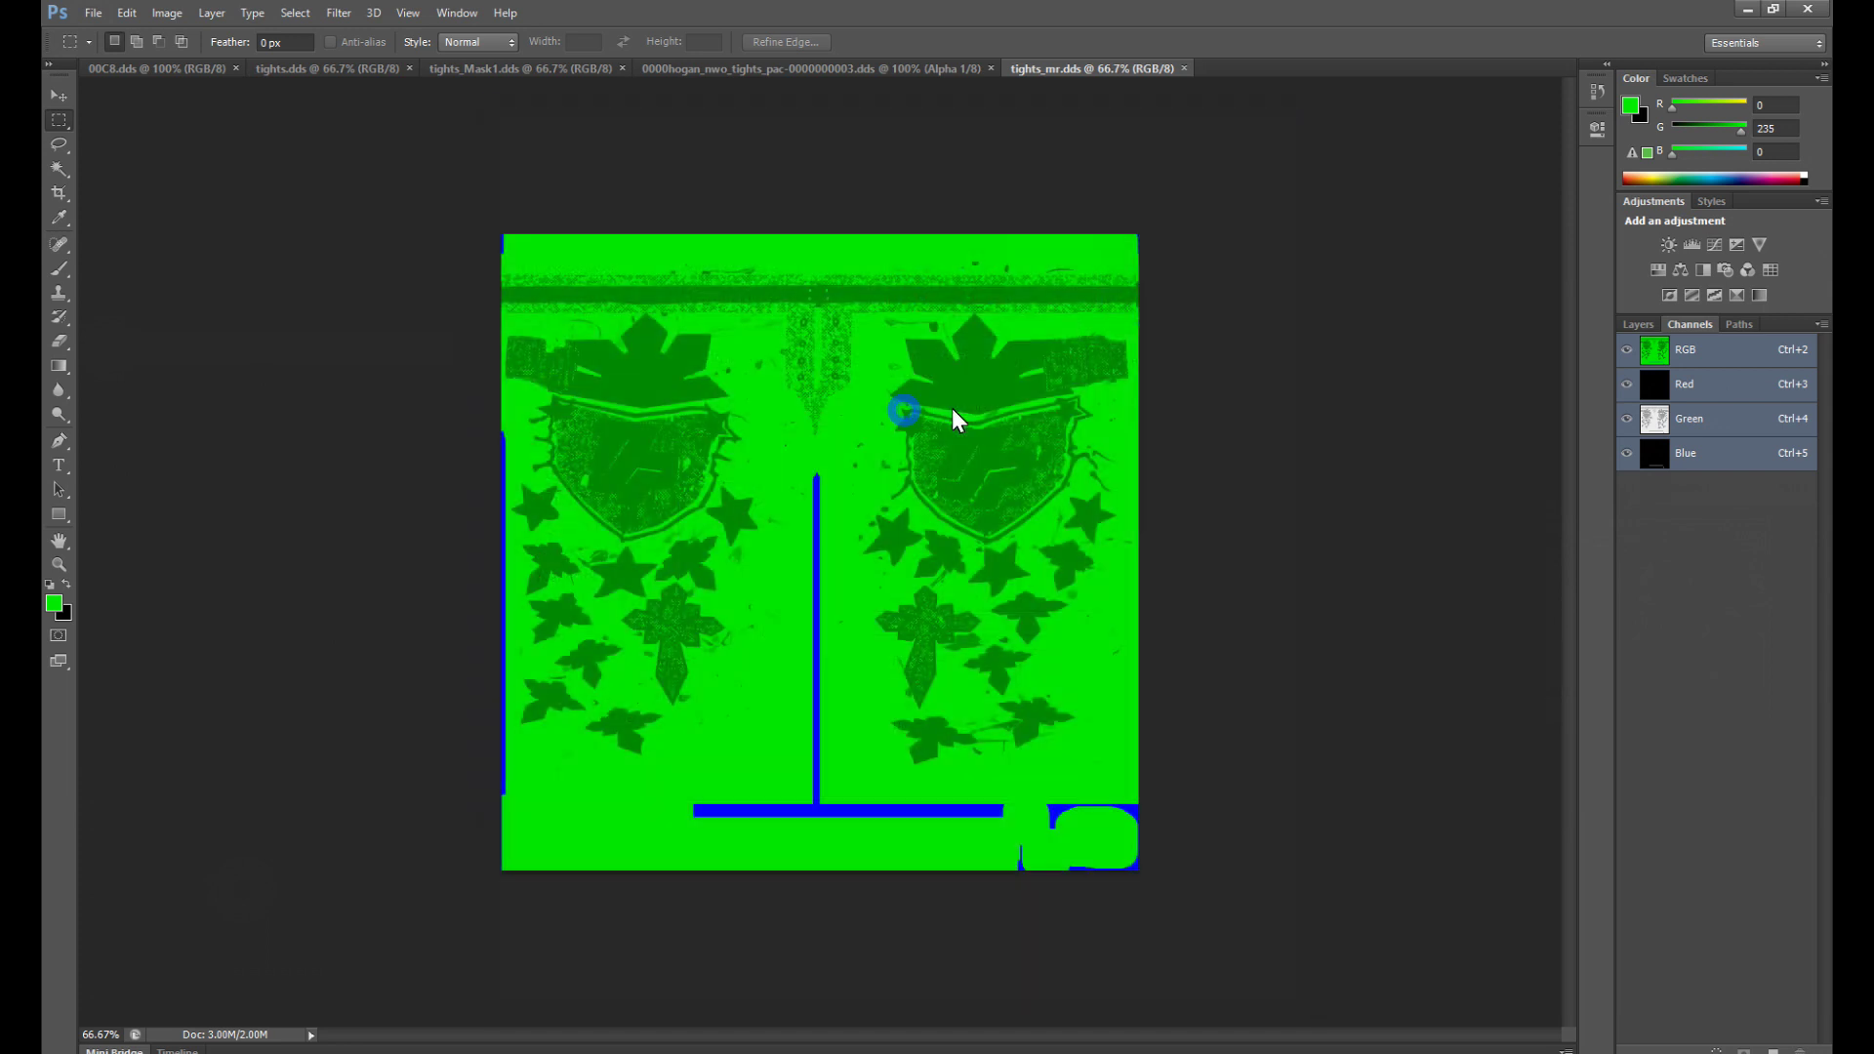
# Step: Export the tights_mr texture with DXT1 RGB 4 bpp no-alpha compression
pyautogui.click(987, 236)
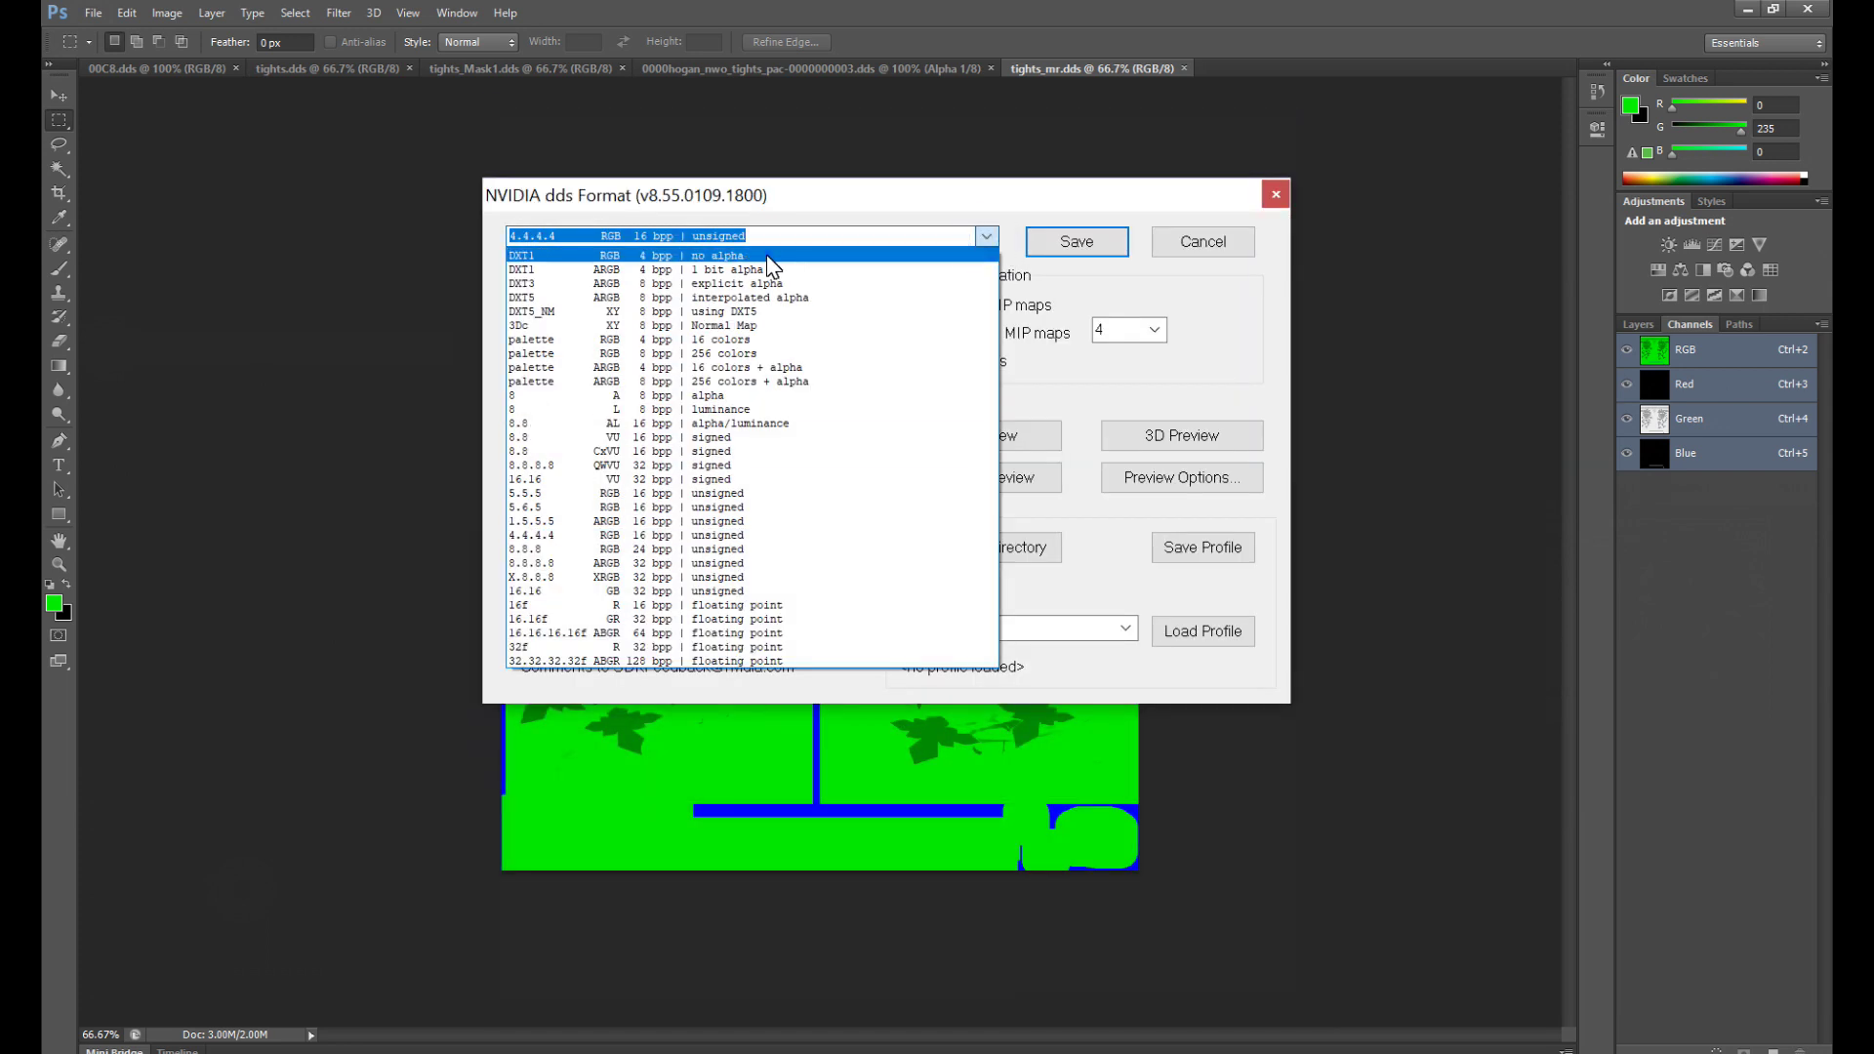
pyautogui.click(767, 254)
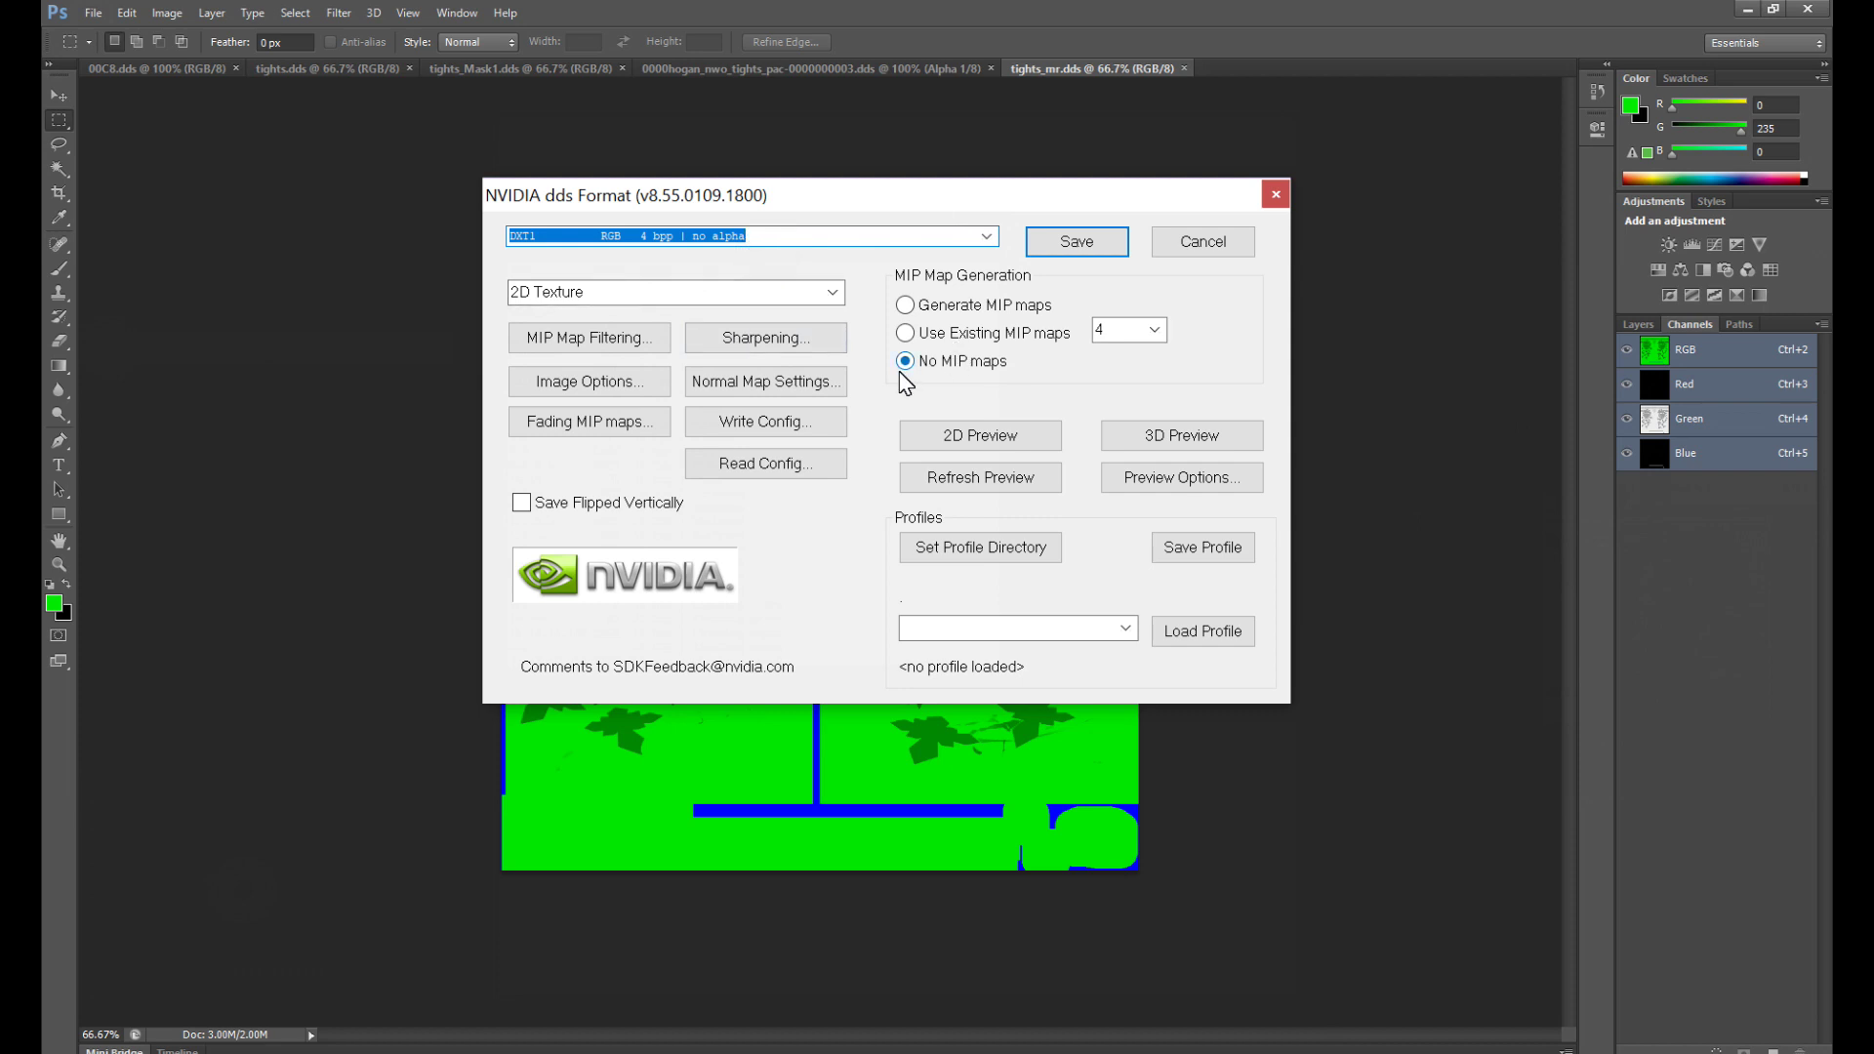
pyautogui.click(1060, 251)
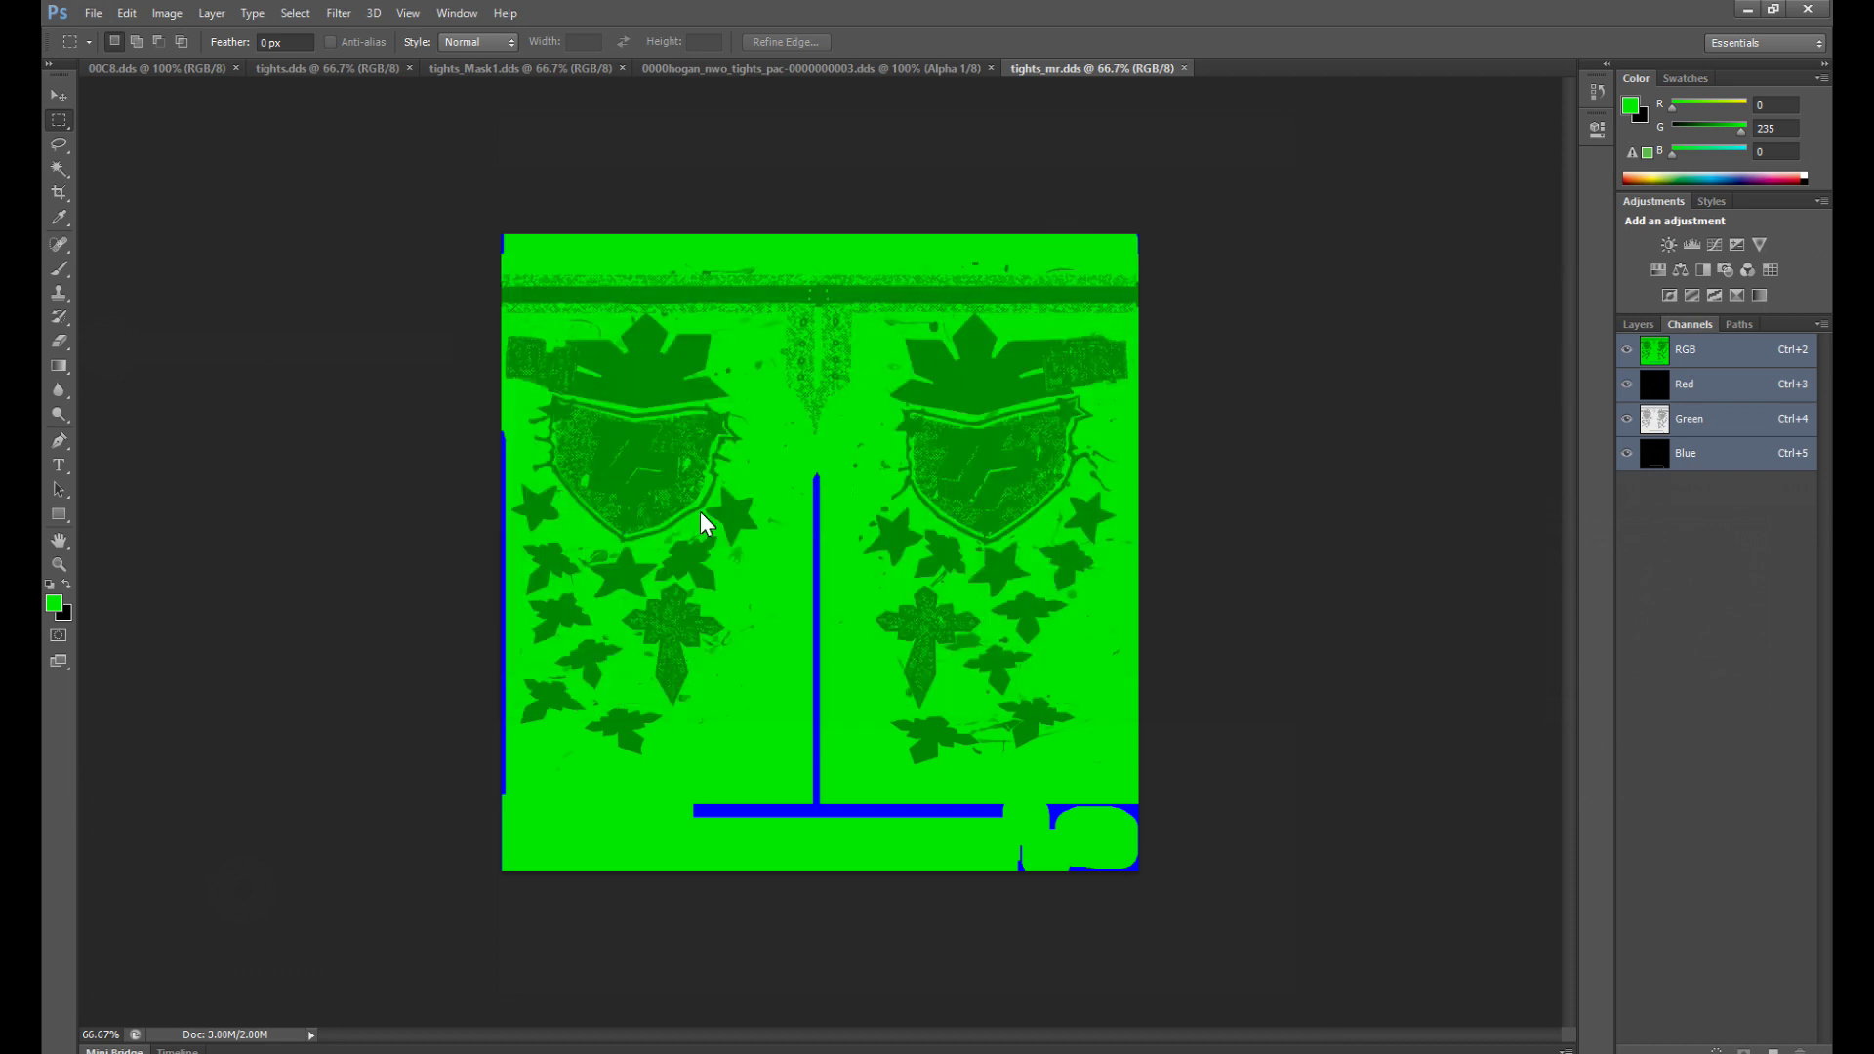
# Step: Return to the tights 462 folder, switch to X-Packer, and inject the texture file into the archive's tights_n entry
pyautogui.click(293, 1030)
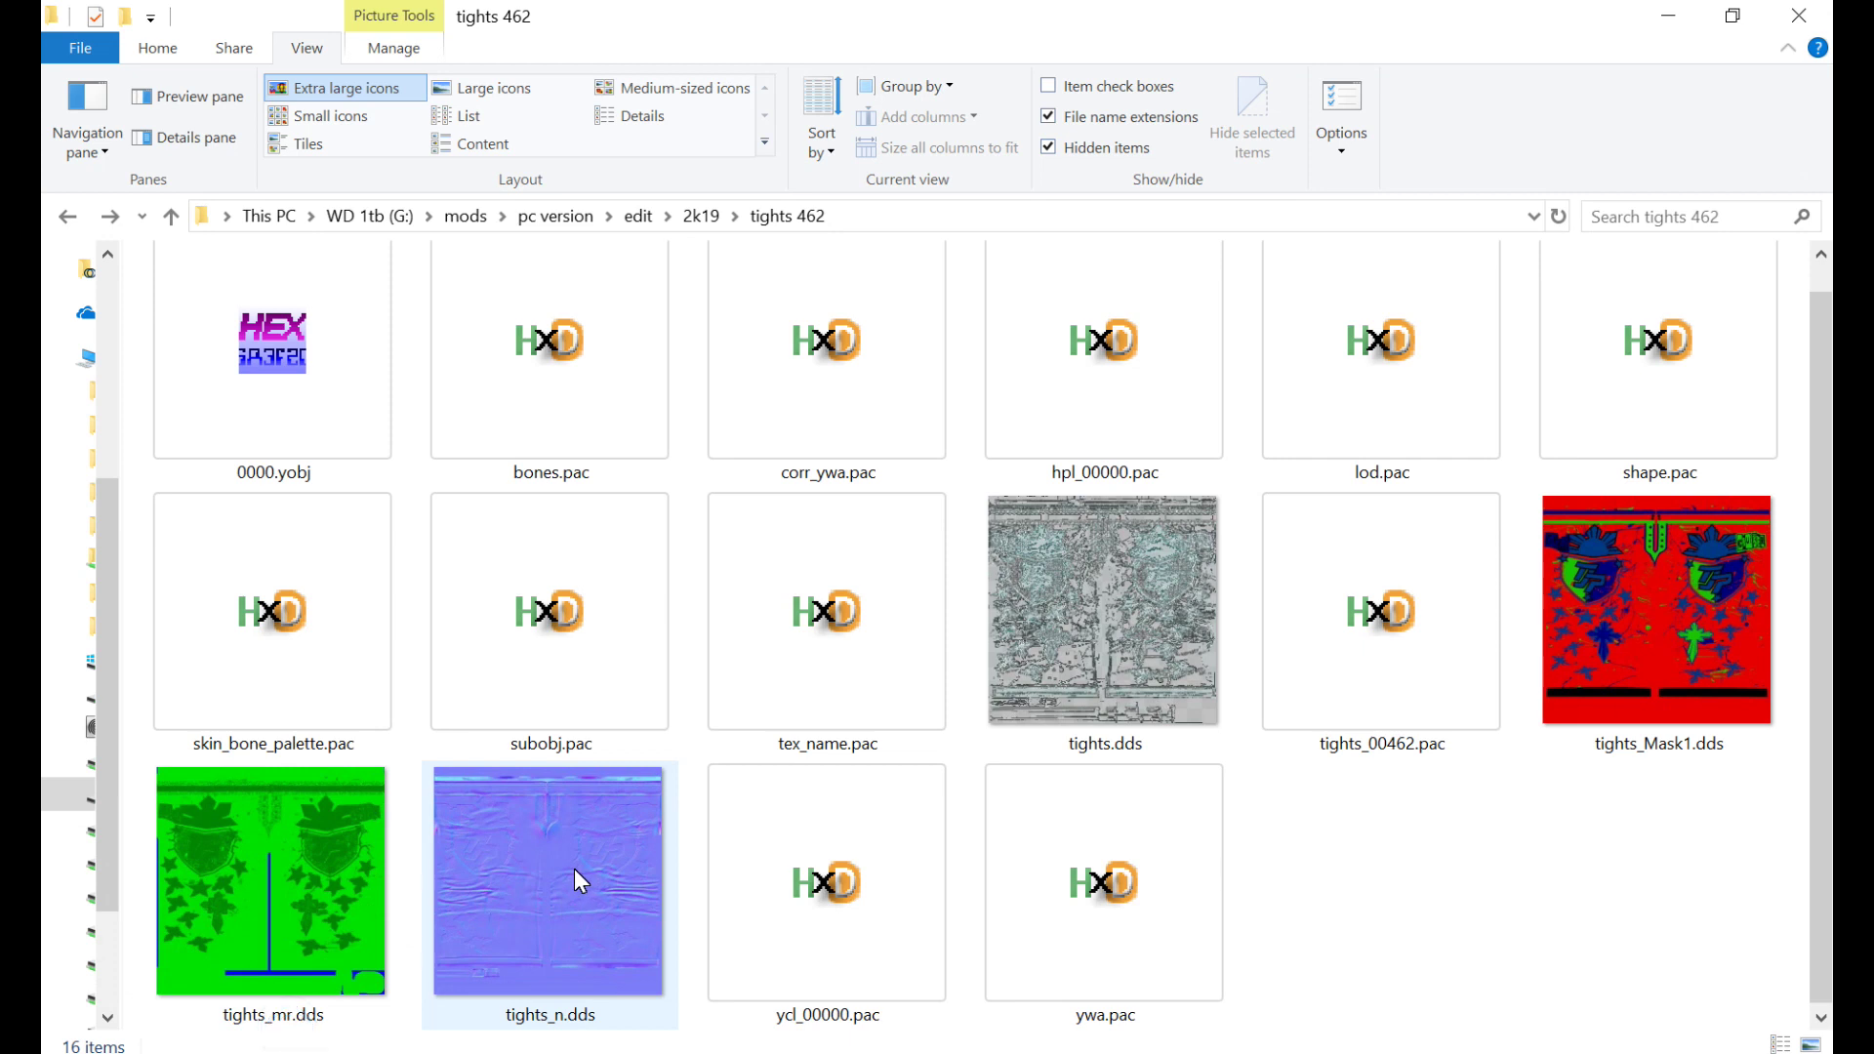
pyautogui.click(1384, 869)
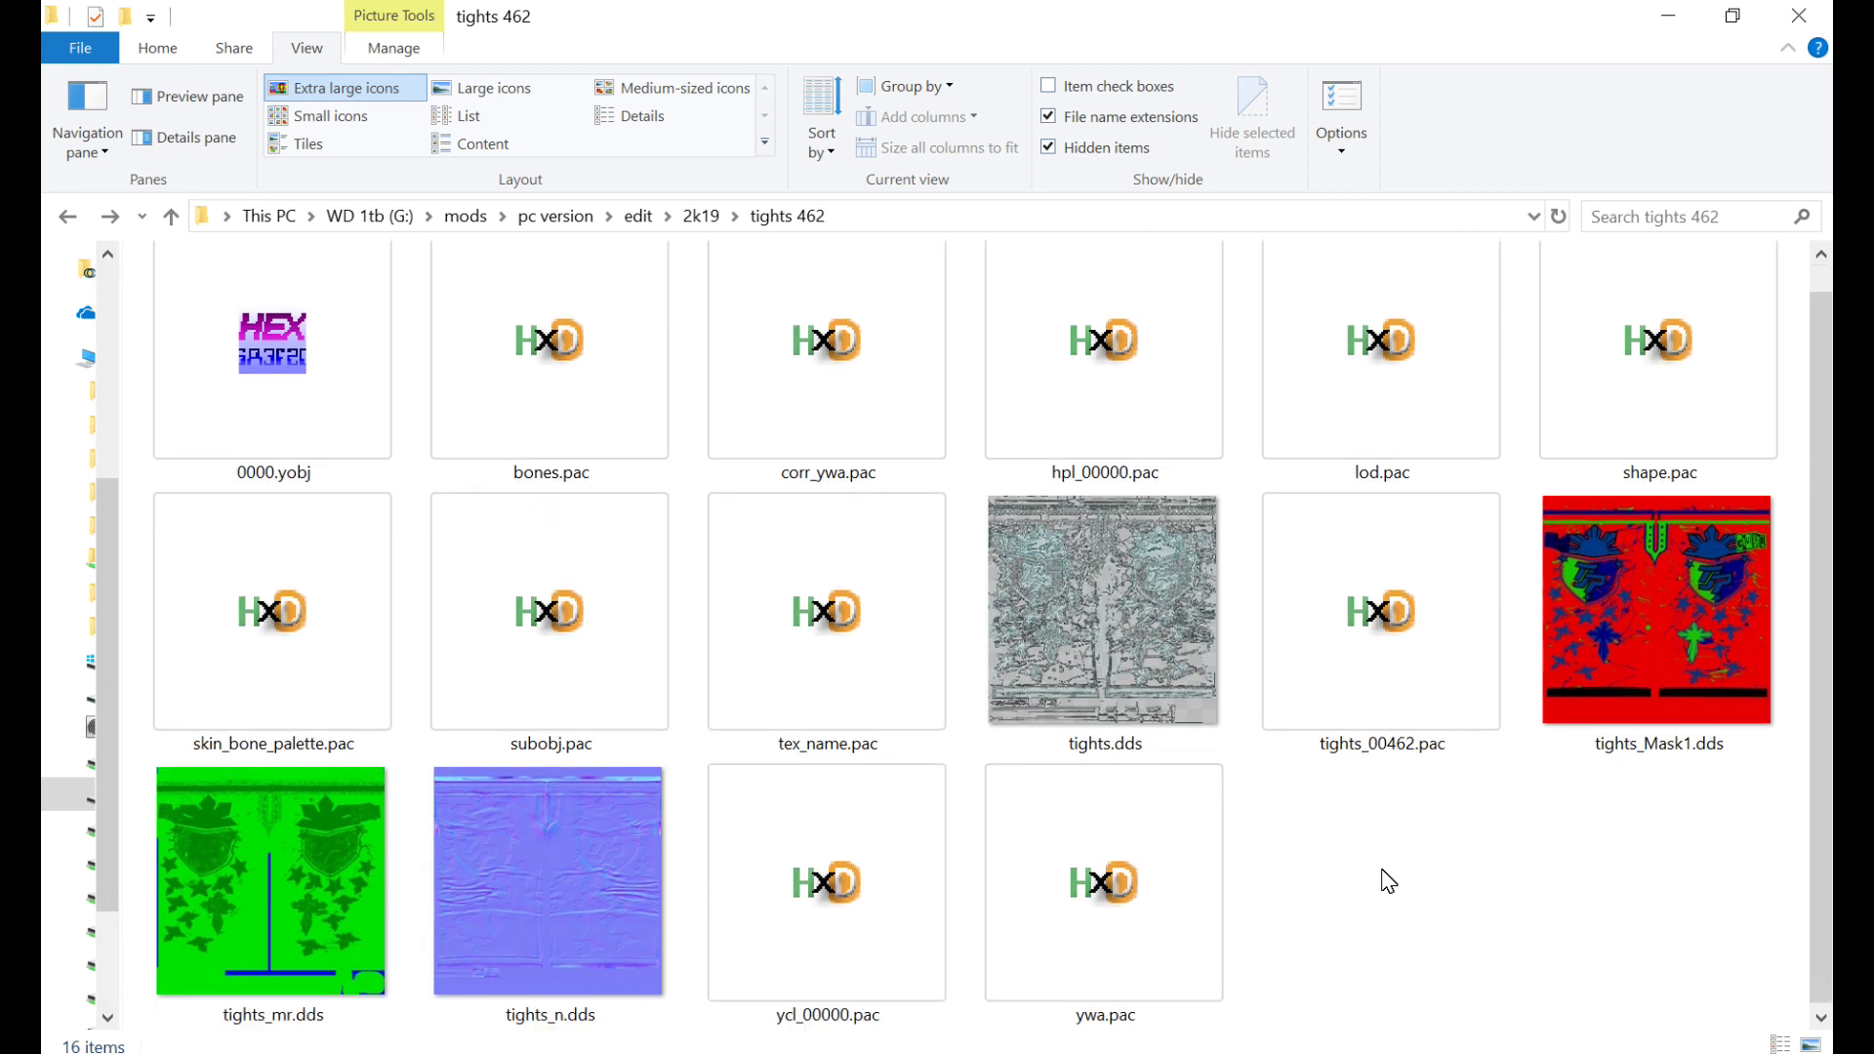
pyautogui.hotkey('alt', 'Tab')
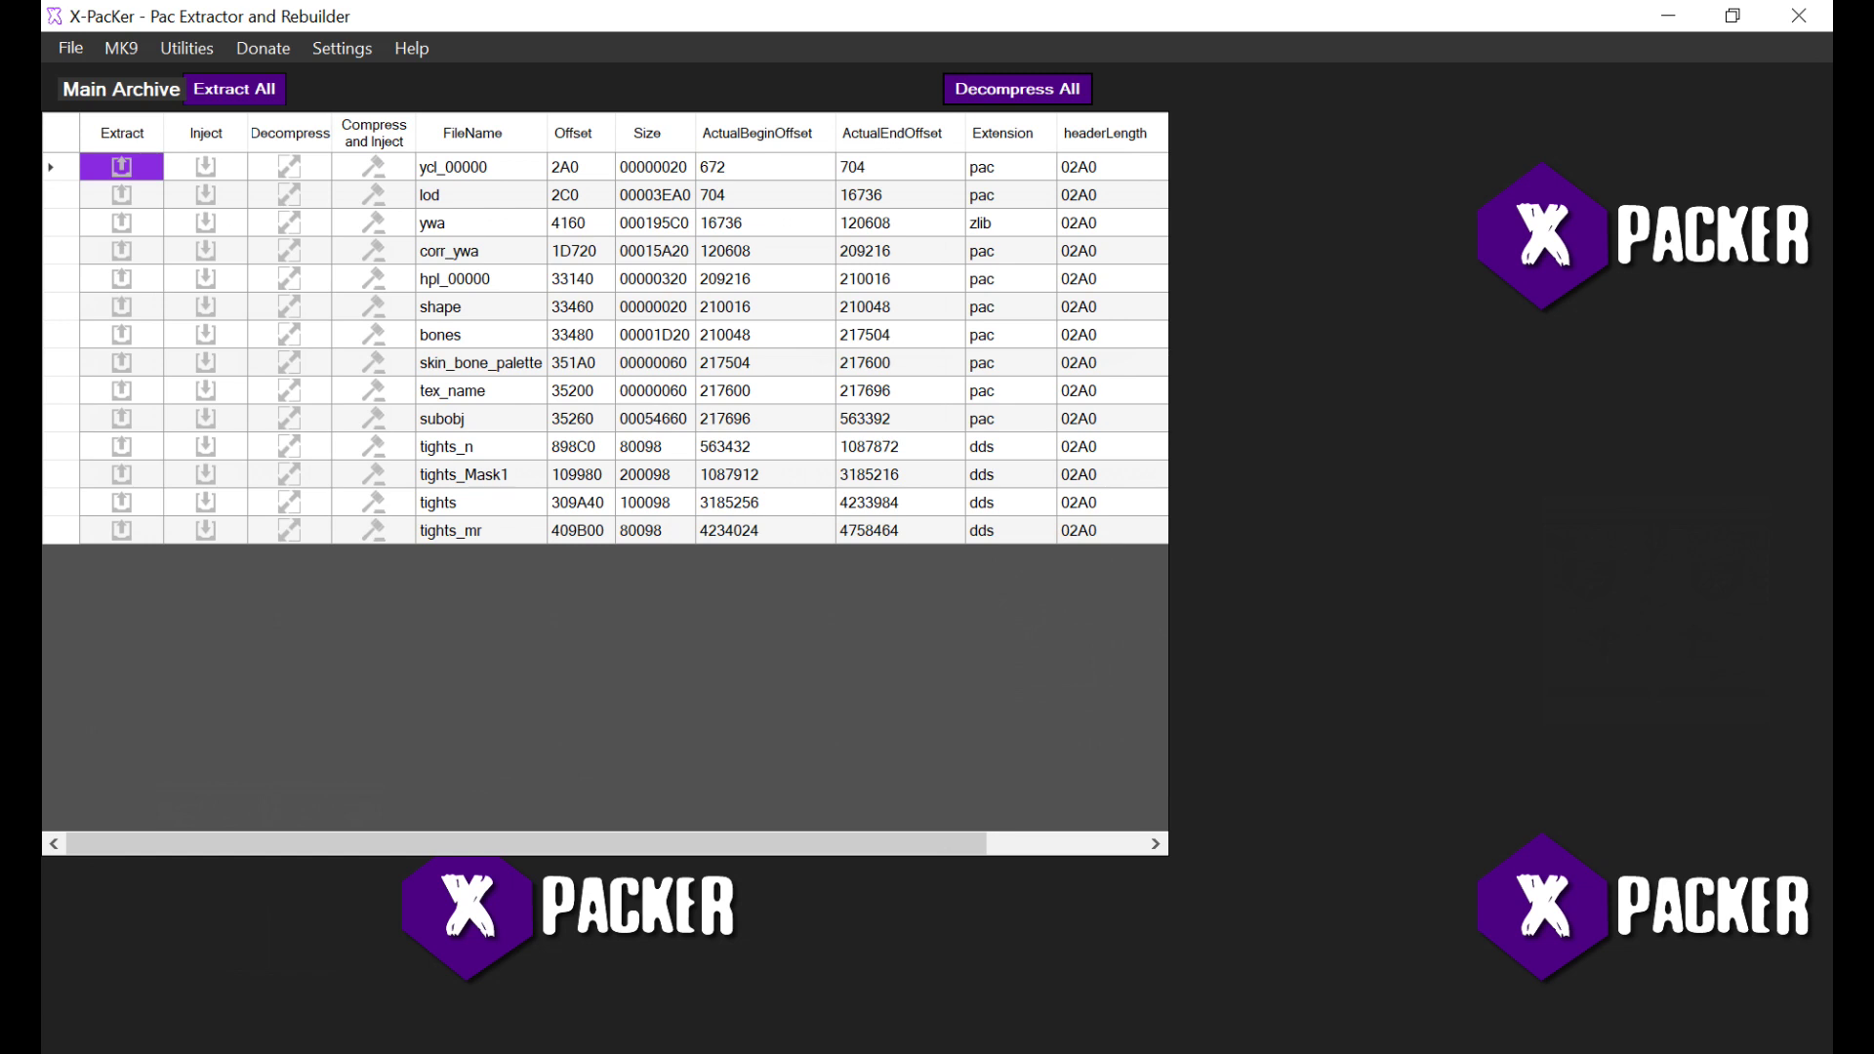
pyautogui.click(205, 446)
pyautogui.click(1309, 870)
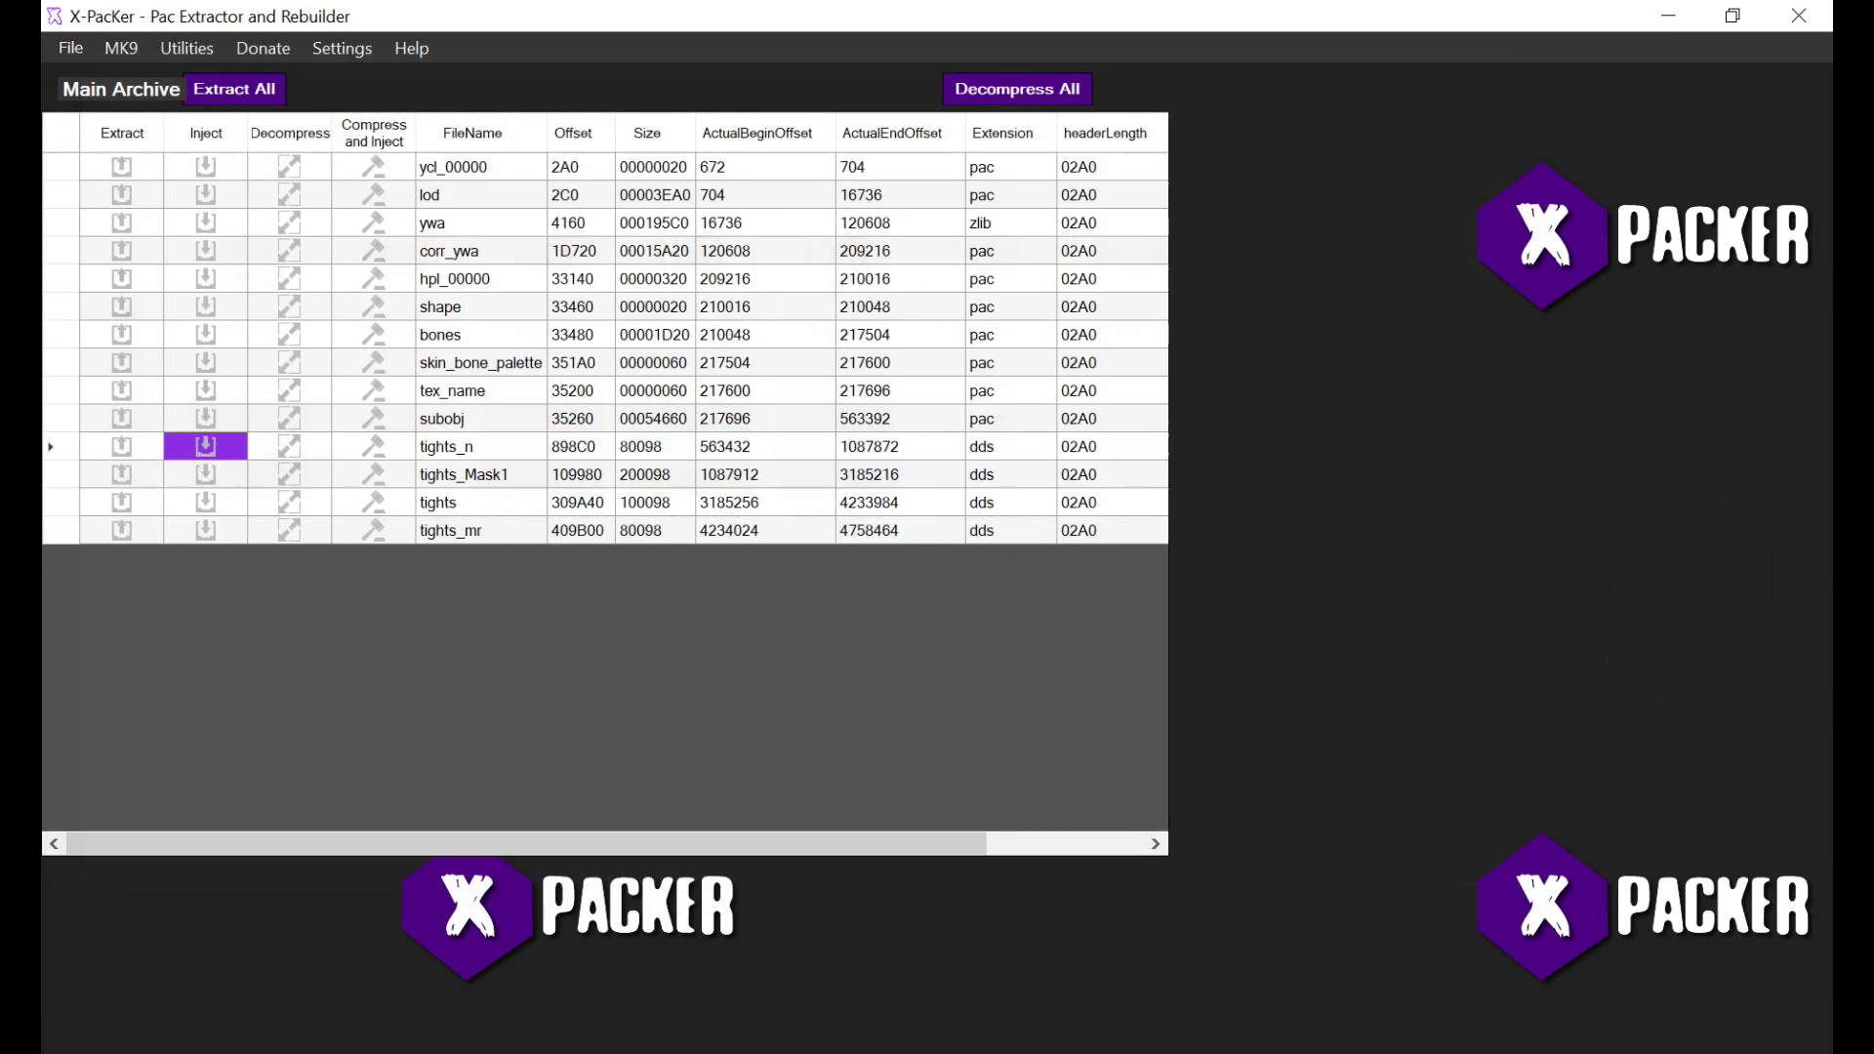
pyautogui.press('Return')
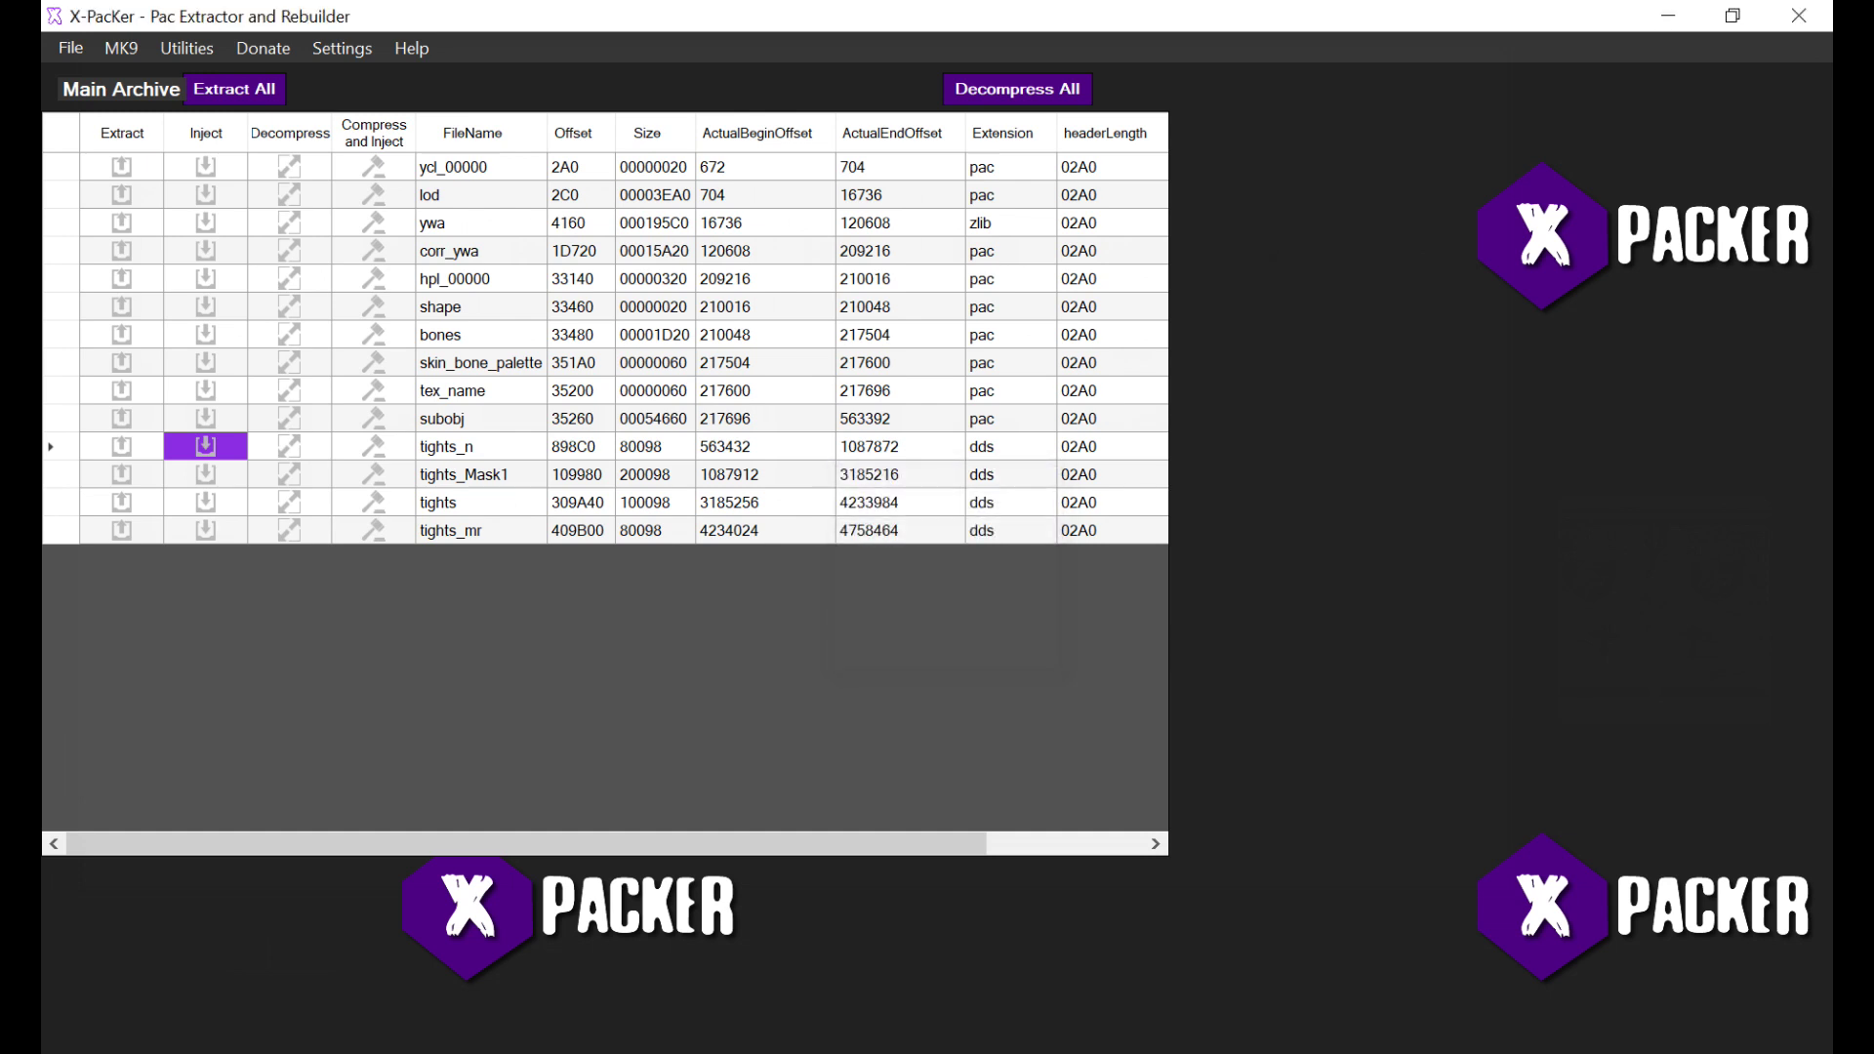